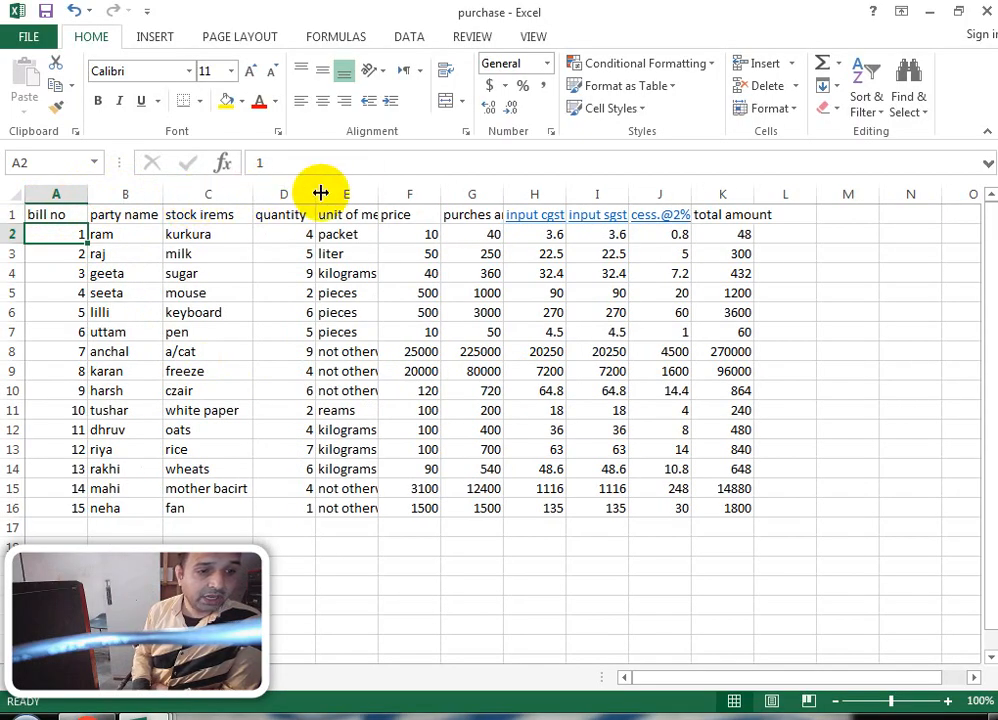
Step: AutoFit column E, then look over the bill numbers, party names and stock items
double_click(381, 188)
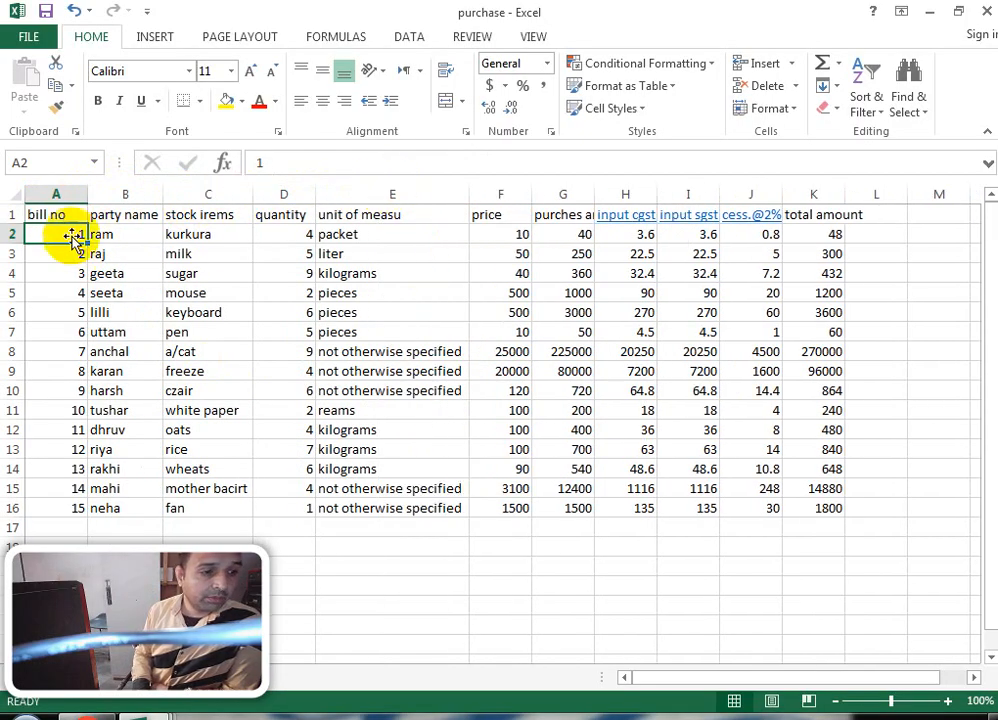
left_click_drag(51, 226, 58, 495)
left_click_drag(123, 229, 129, 503)
left_click_drag(211, 230, 201, 510)
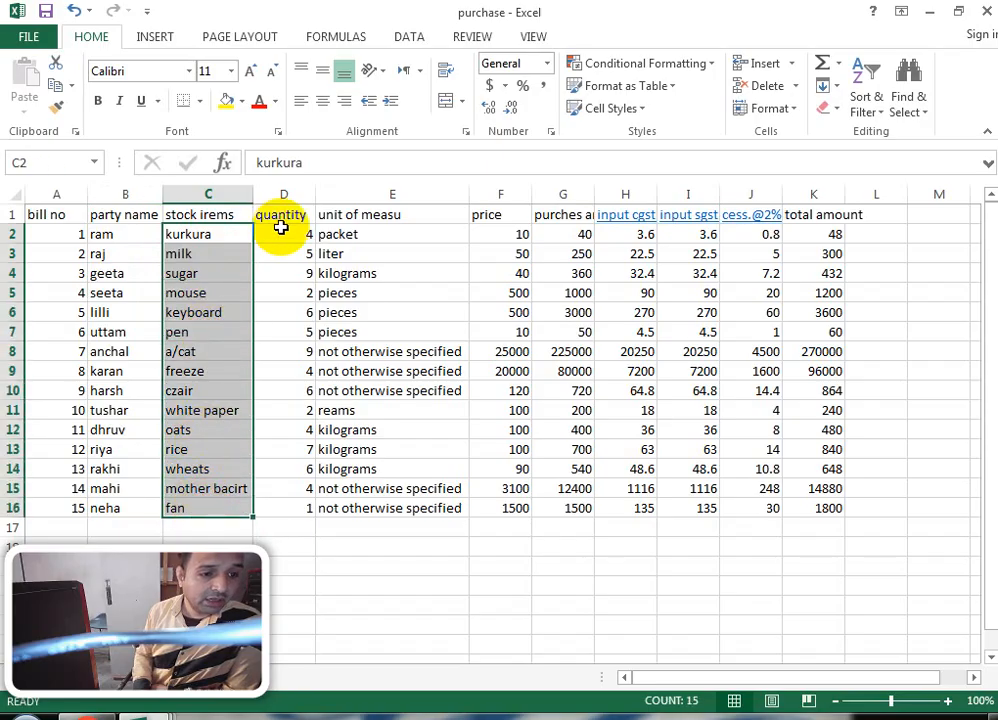
Step: Change the first stock item in C2 from kurkura to kurkurE
left_click(296, 232)
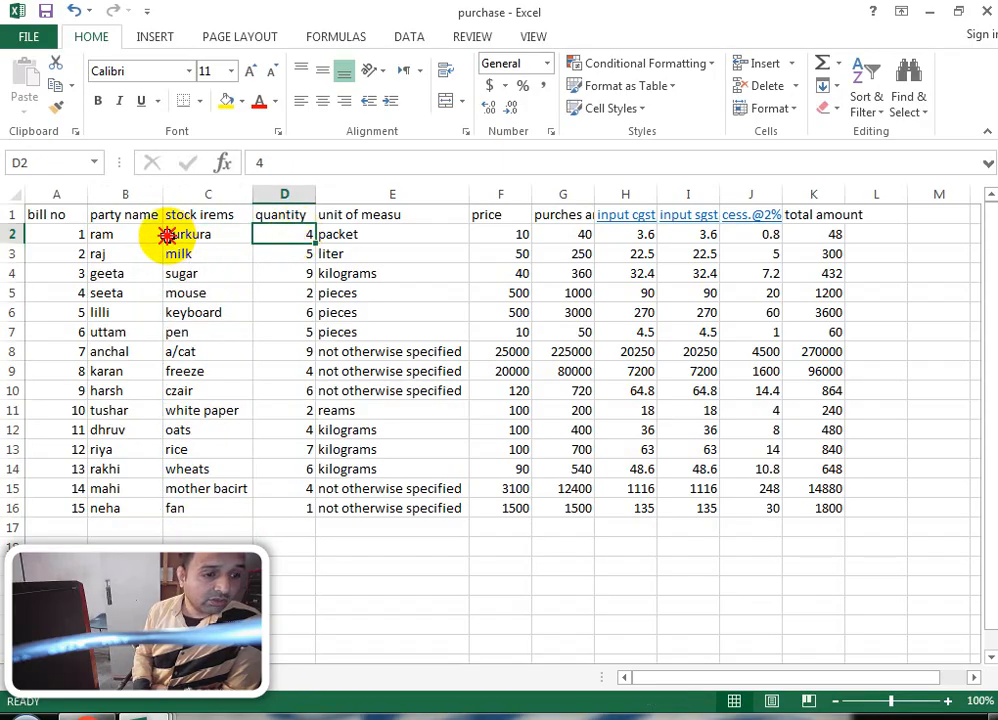
left_click(167, 234)
left_click(292, 162)
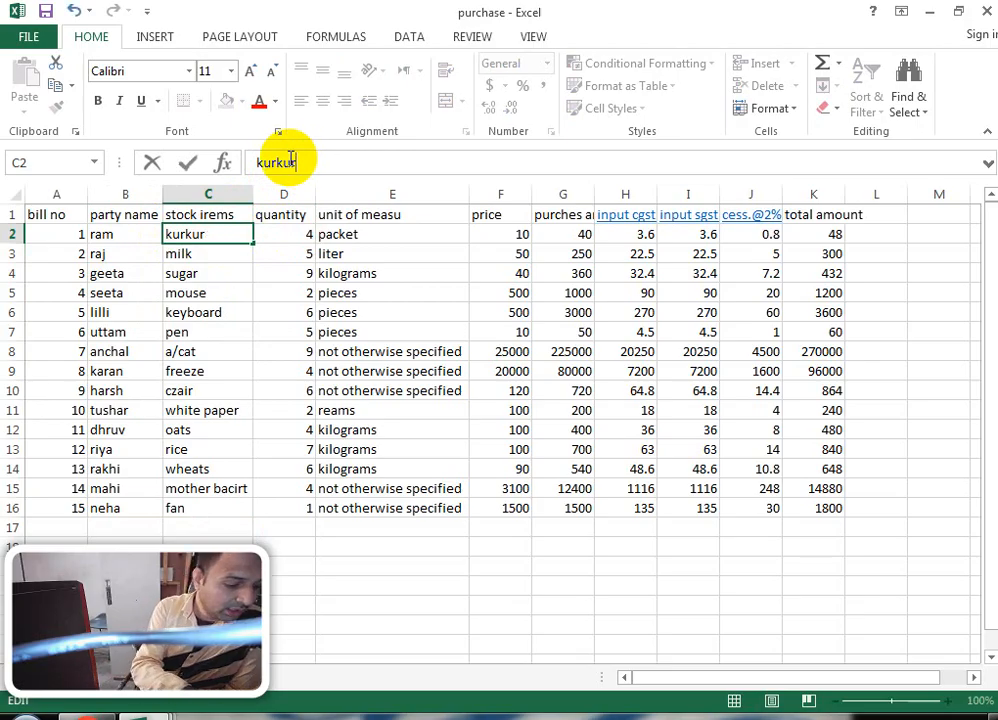
left_click(297, 234)
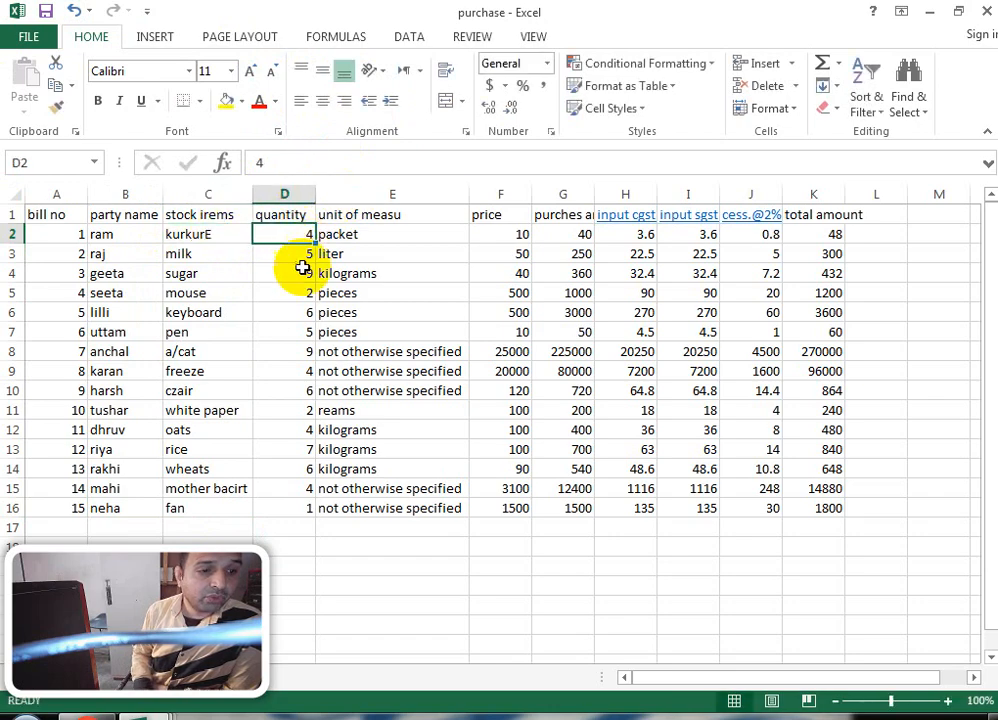
Step: AutoFit column G to its 'purches amt' header and select that header
left_click(400, 234)
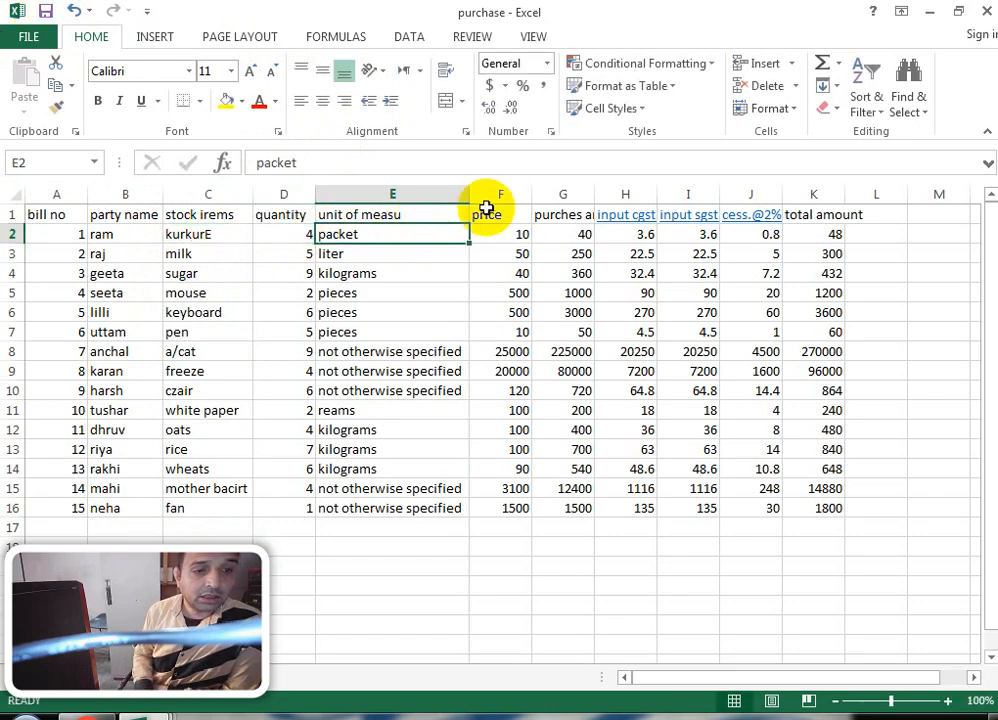
left_click(515, 238)
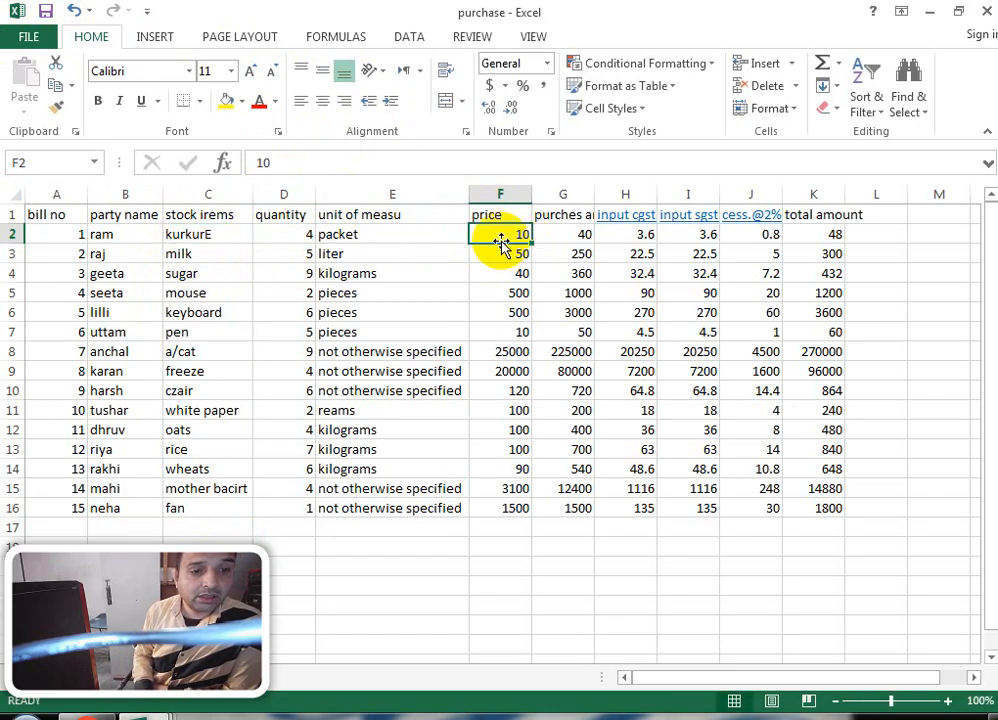
double_click(594, 193)
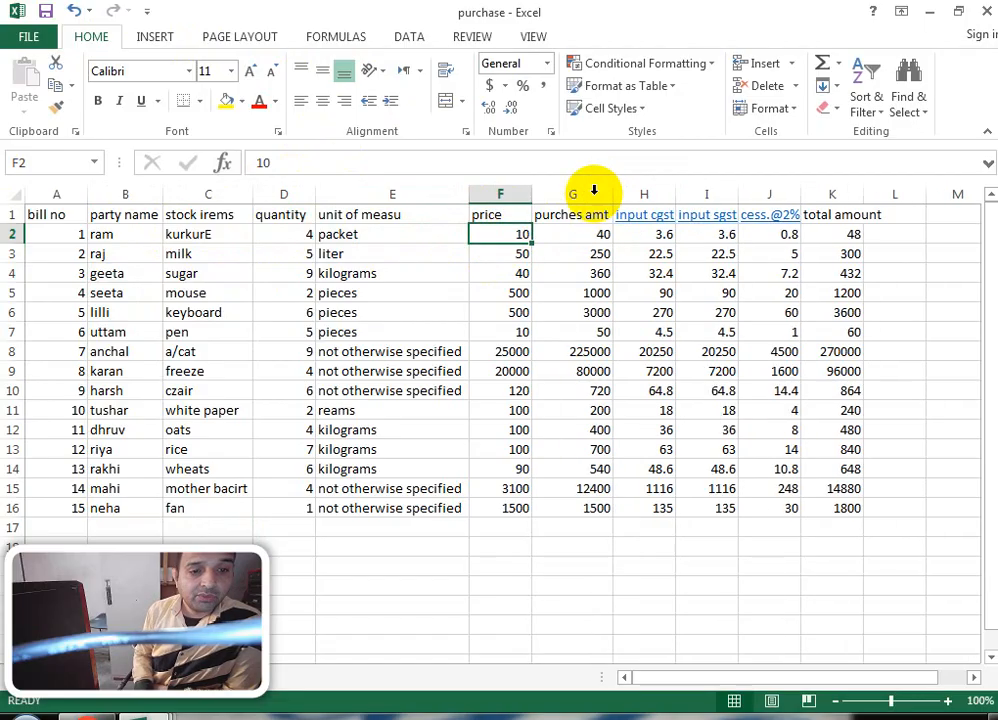
left_click(575, 229)
left_click(567, 219)
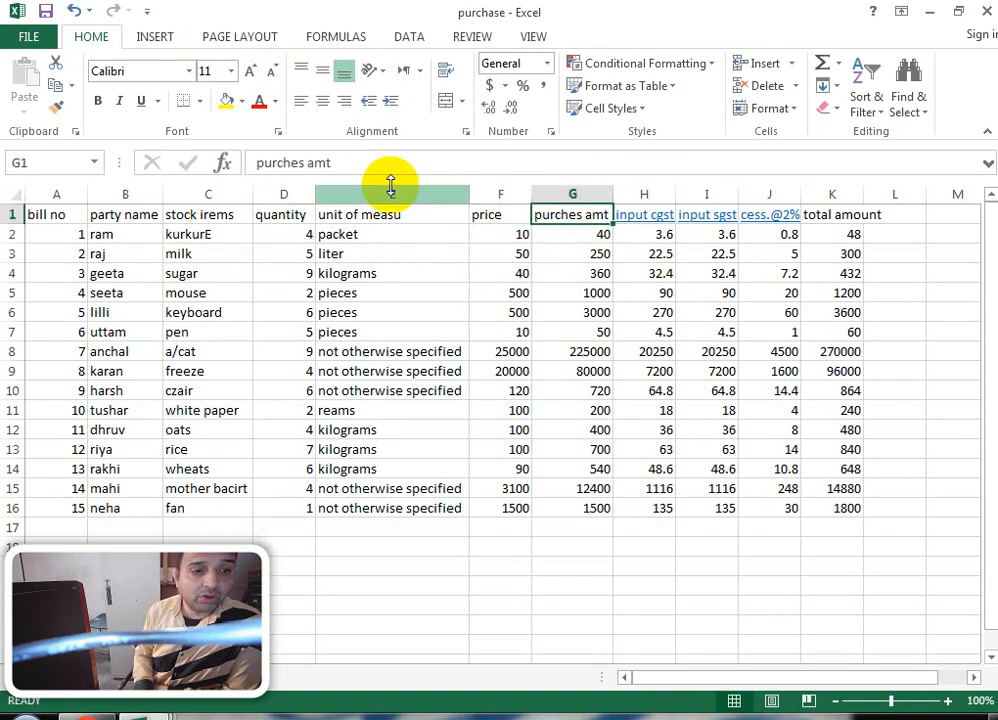
Step: Correct the G1 header text to 'purchase amt'
left_click(303, 163)
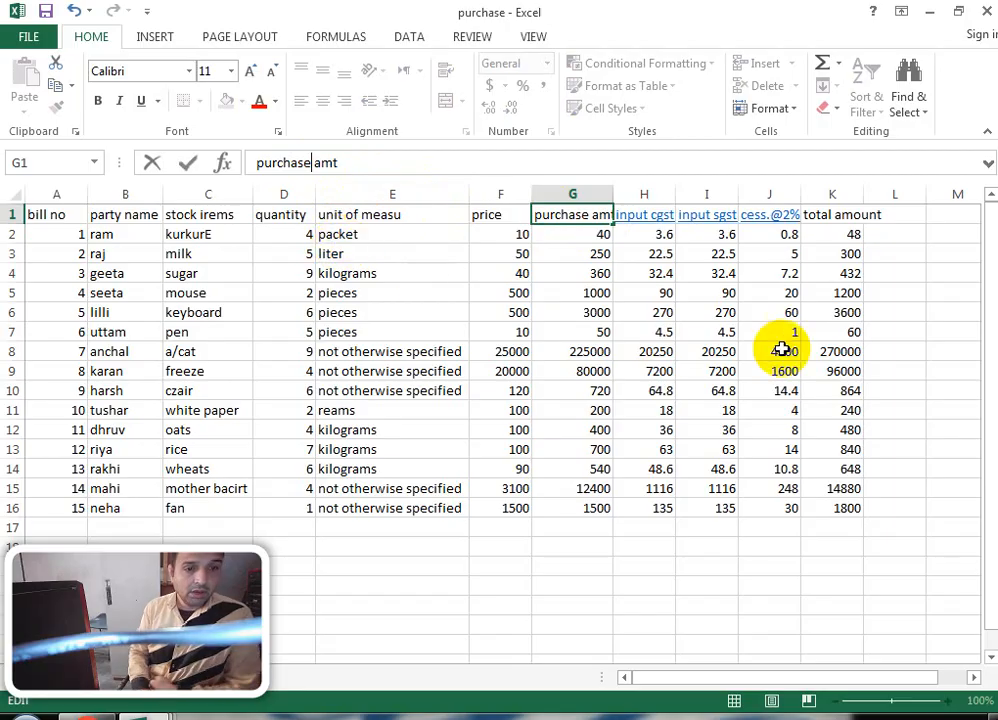
key("Return")
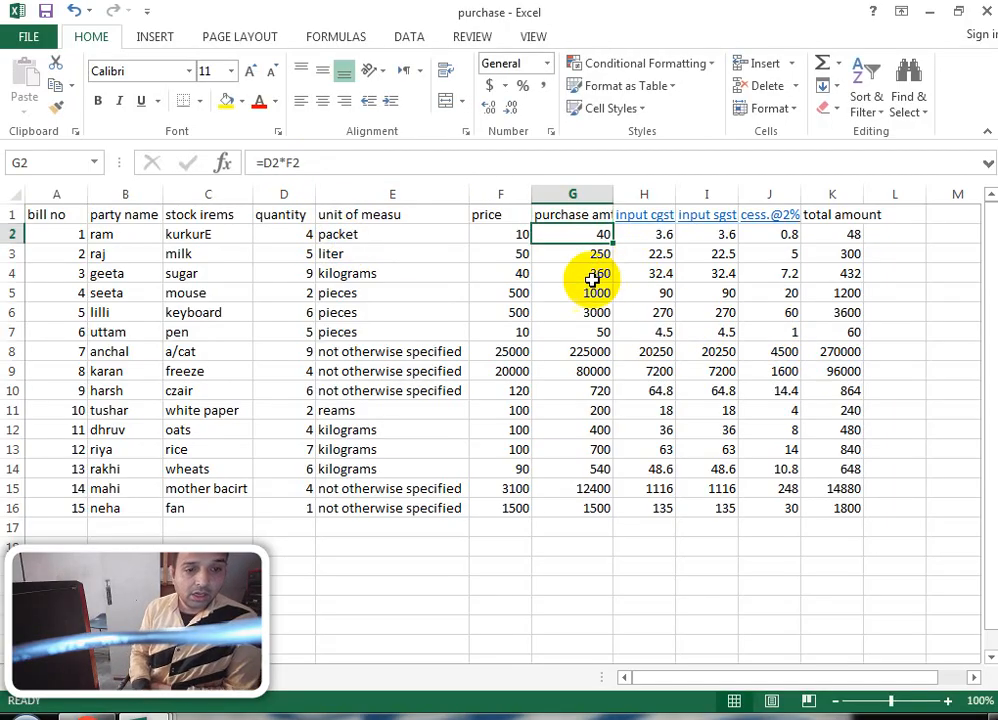
left_click(297, 236)
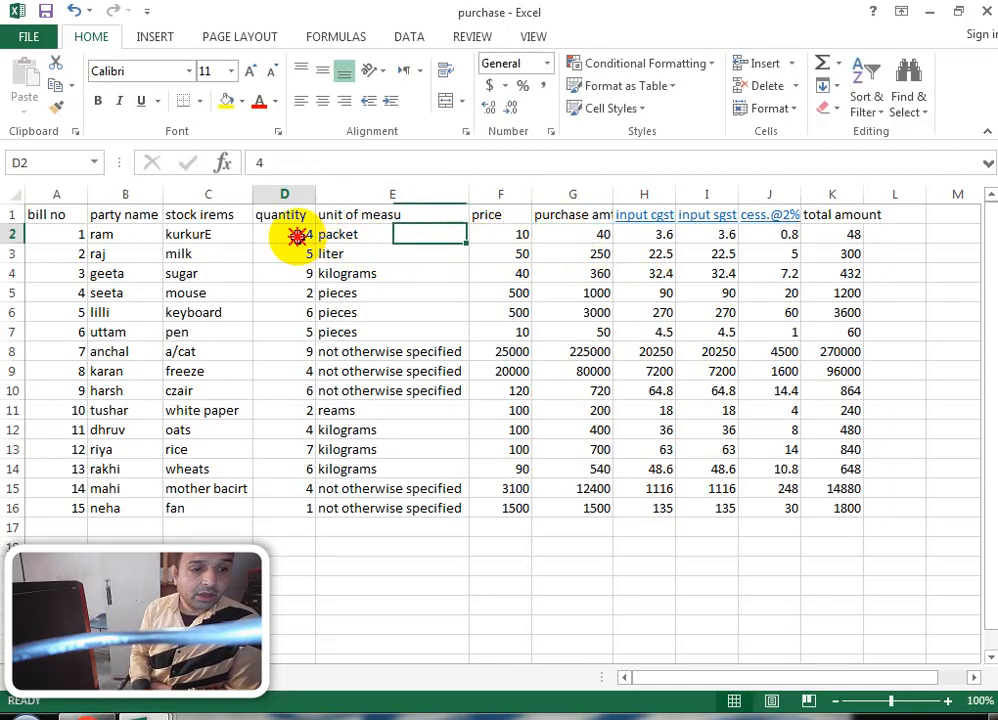
left_click(373, 236)
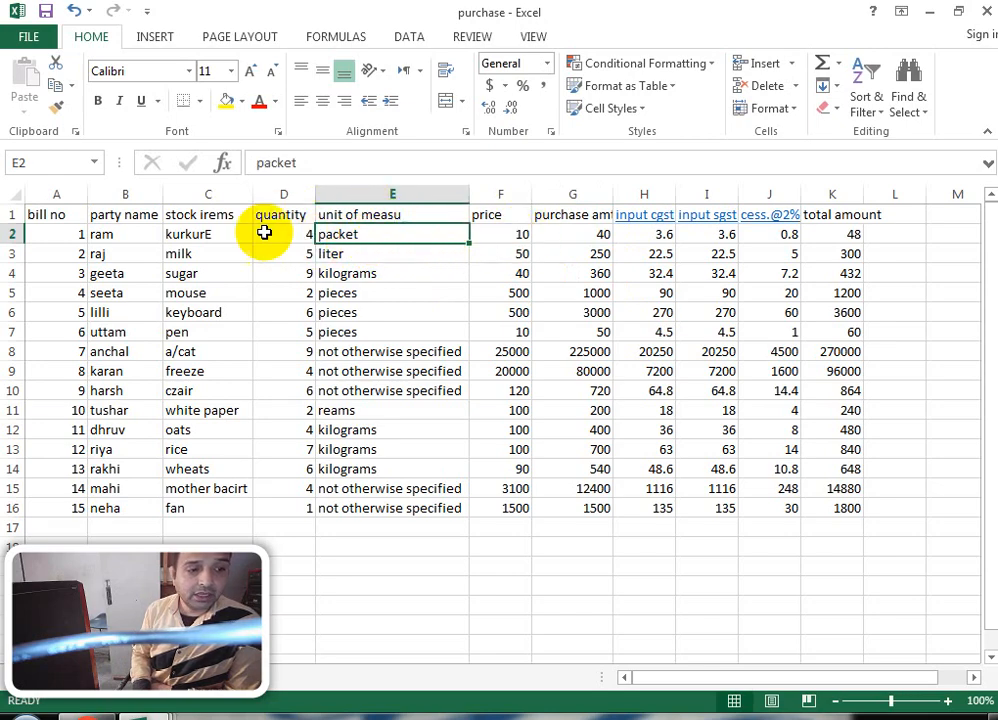
Step: Review the row 2 values and AutoFit column G to the 'purchase amt' header
left_click(227, 234)
left_click(307, 233)
left_click(390, 236)
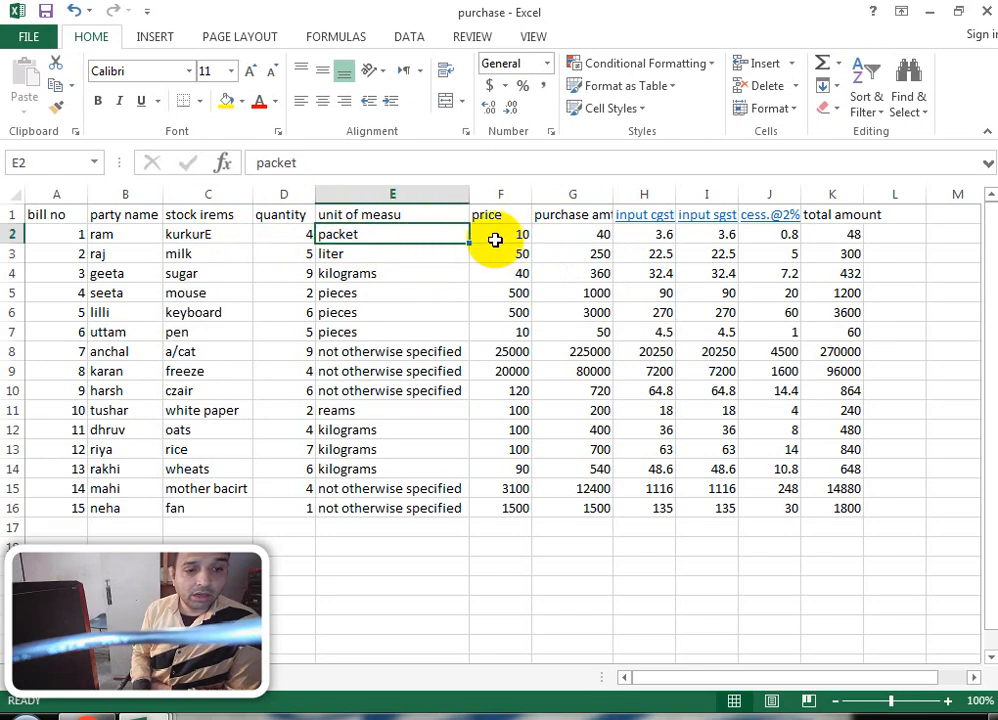
left_click(500, 233)
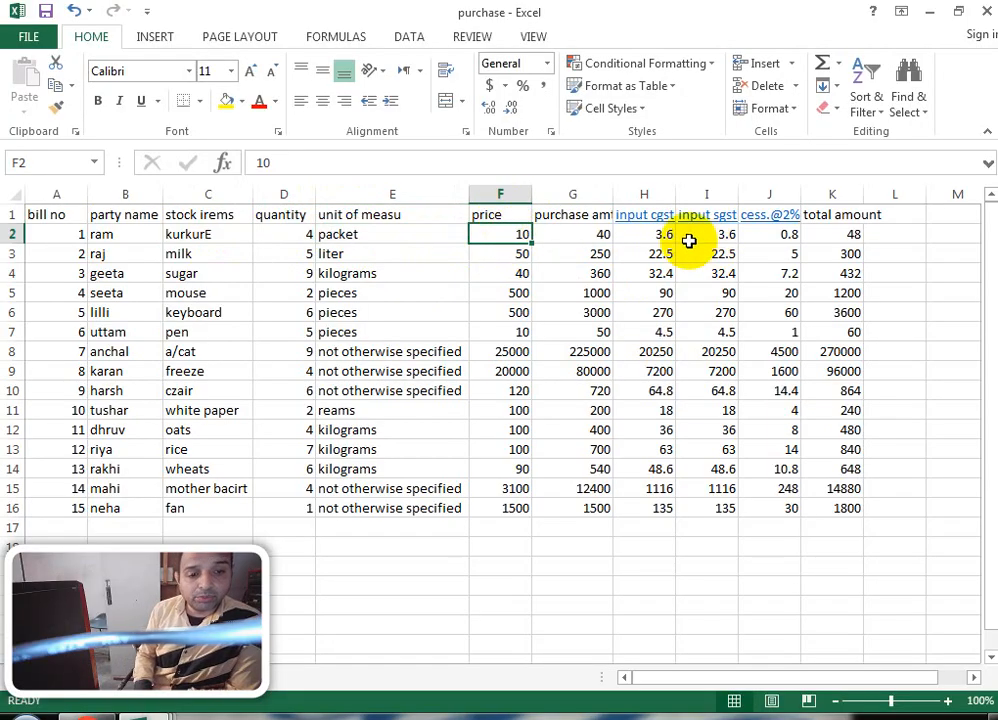
left_click(592, 234)
double_click(613, 187)
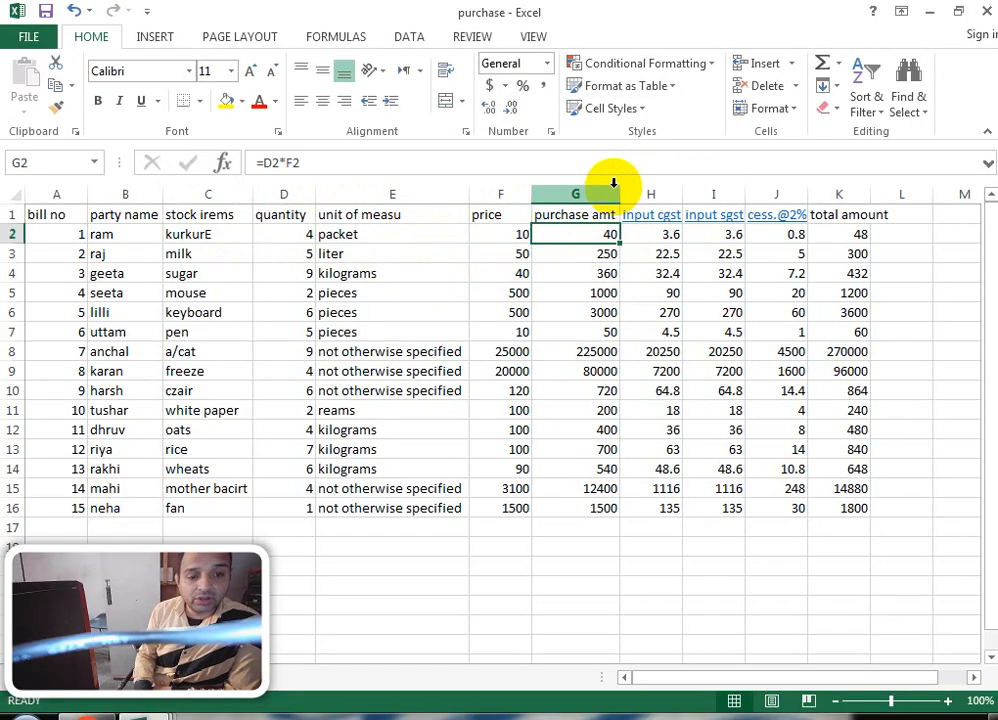
left_click(663, 232)
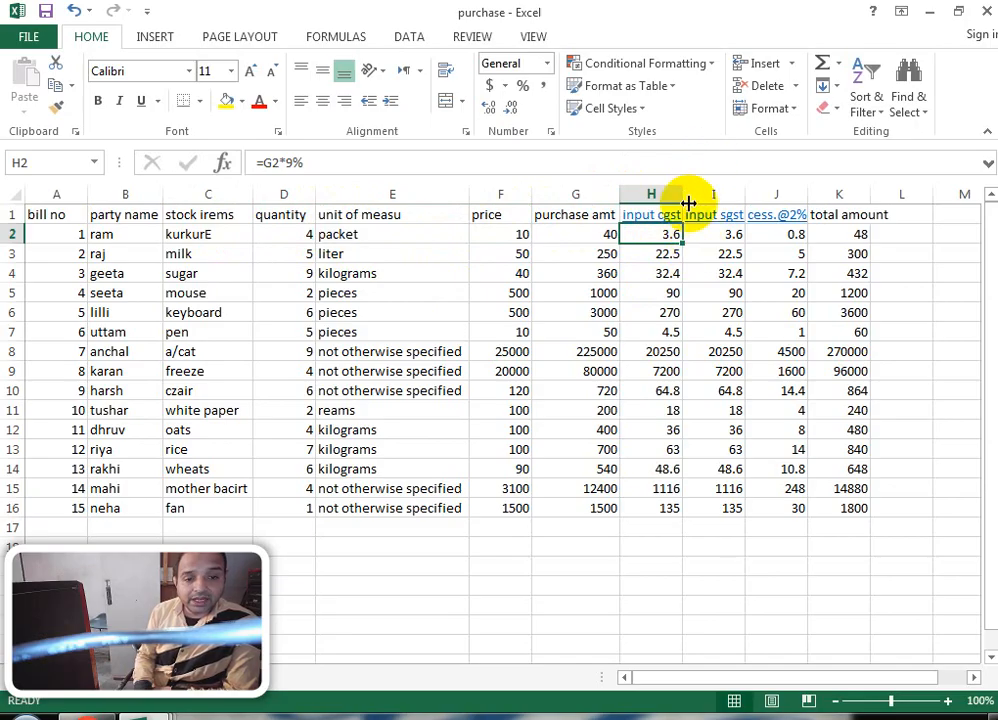
Step: AutoFit column H and inspect the cgst formula =G2*9% without changing it
double_click(680, 190)
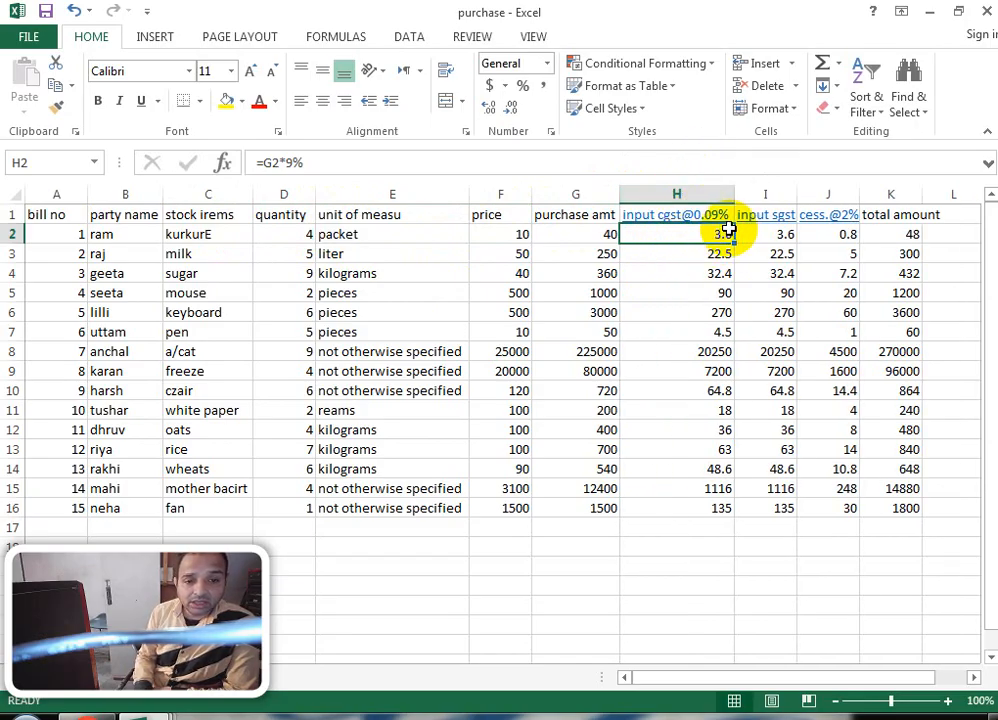
left_click(285, 162)
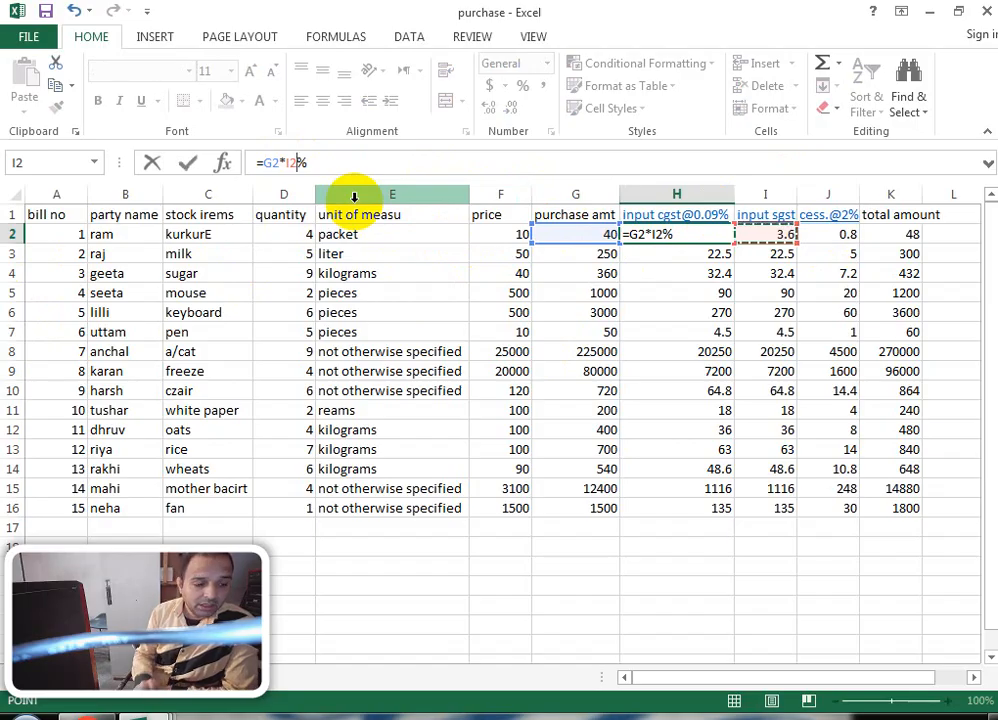
key("Escape")
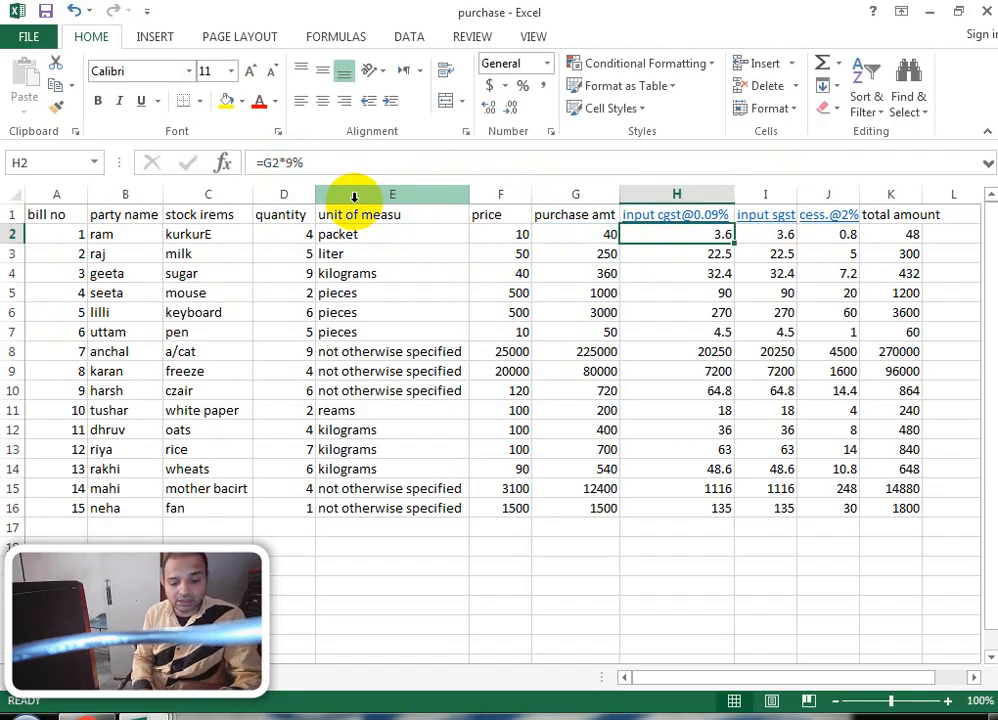
key("Down")
Step: Review the sgst, cess and K2 total (=G2+H2+I2+J2) formulas, then go to Formulas
left_click(782, 236)
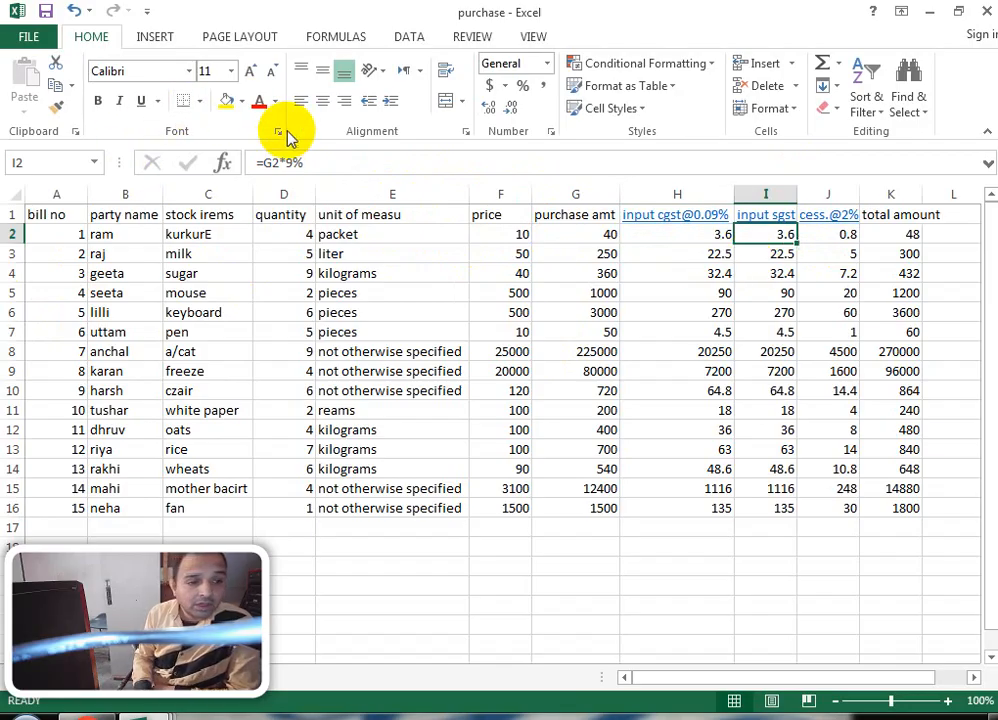
left_click(596, 235)
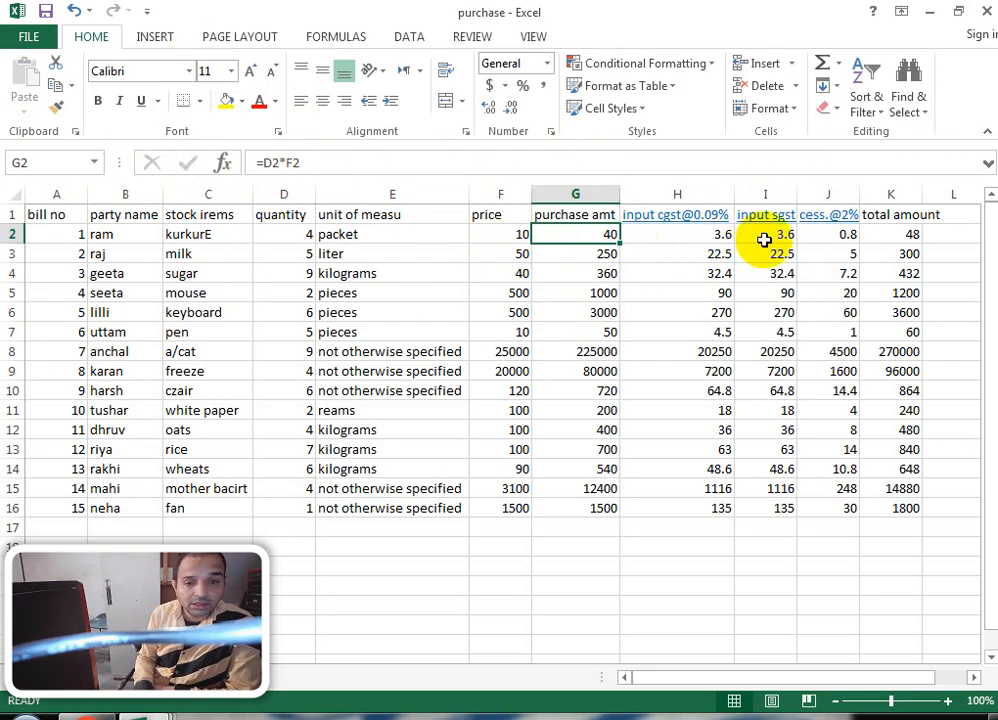
left_click(824, 233)
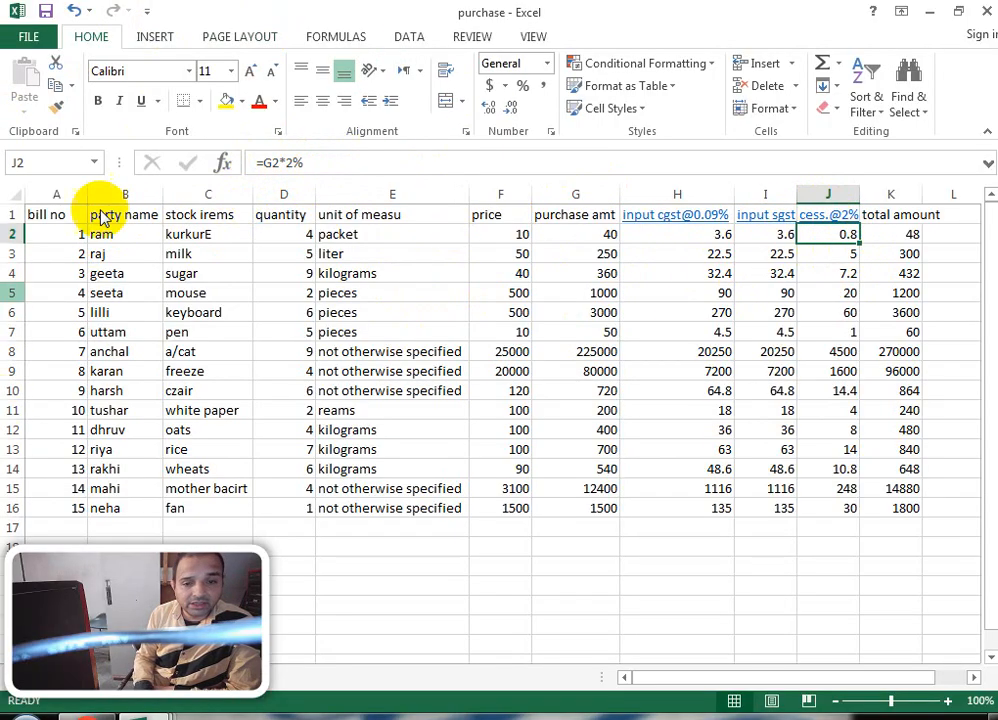
left_click(905, 232)
left_click(888, 214)
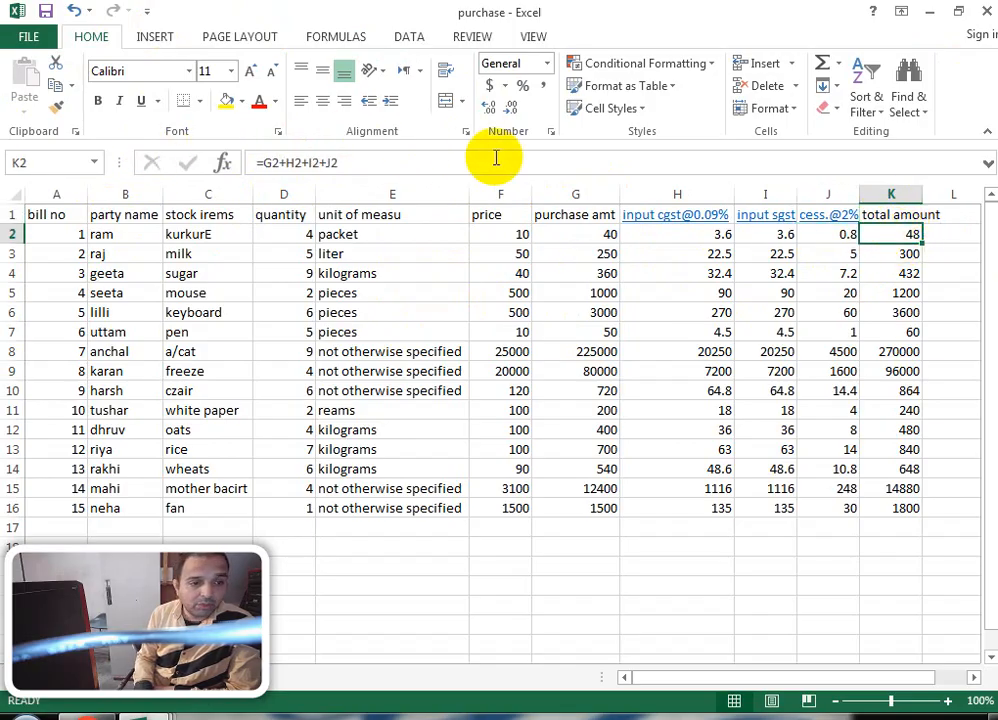
left_click(325, 42)
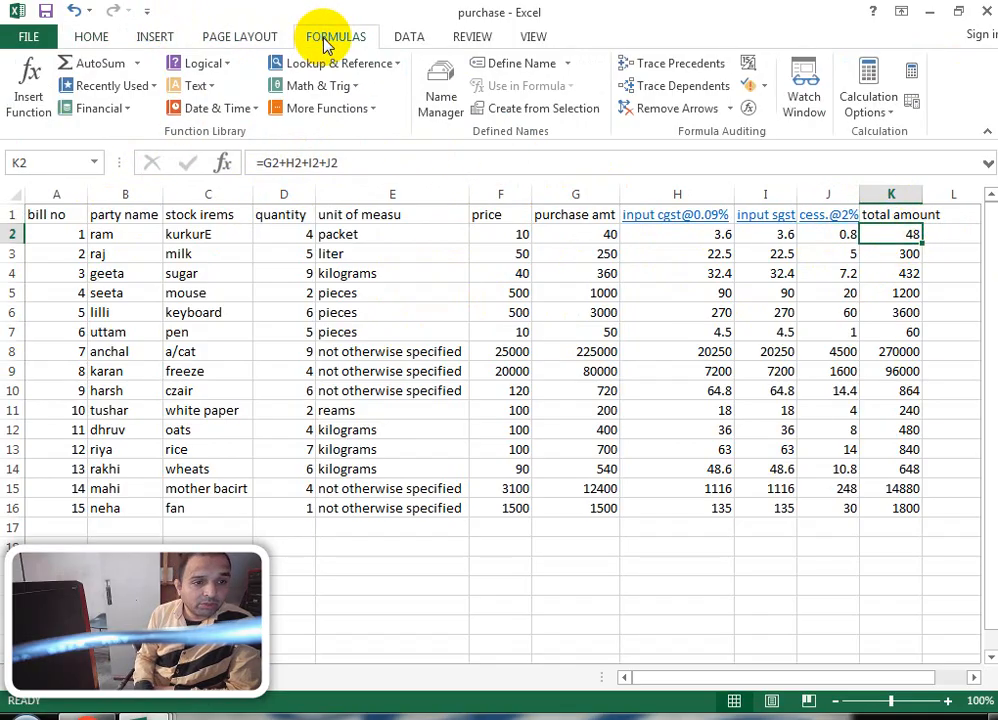
Step: Turn on Show Formulas and AutoFit columns B, C, D and E
left_click(748, 75)
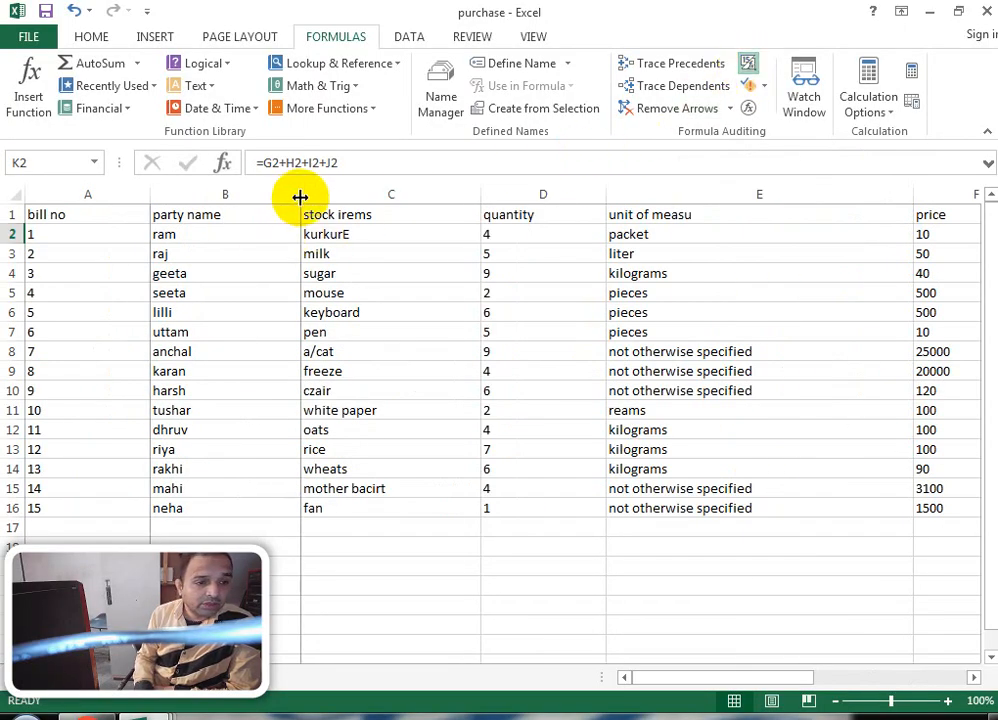
double_click(300, 197)
double_click(406, 194)
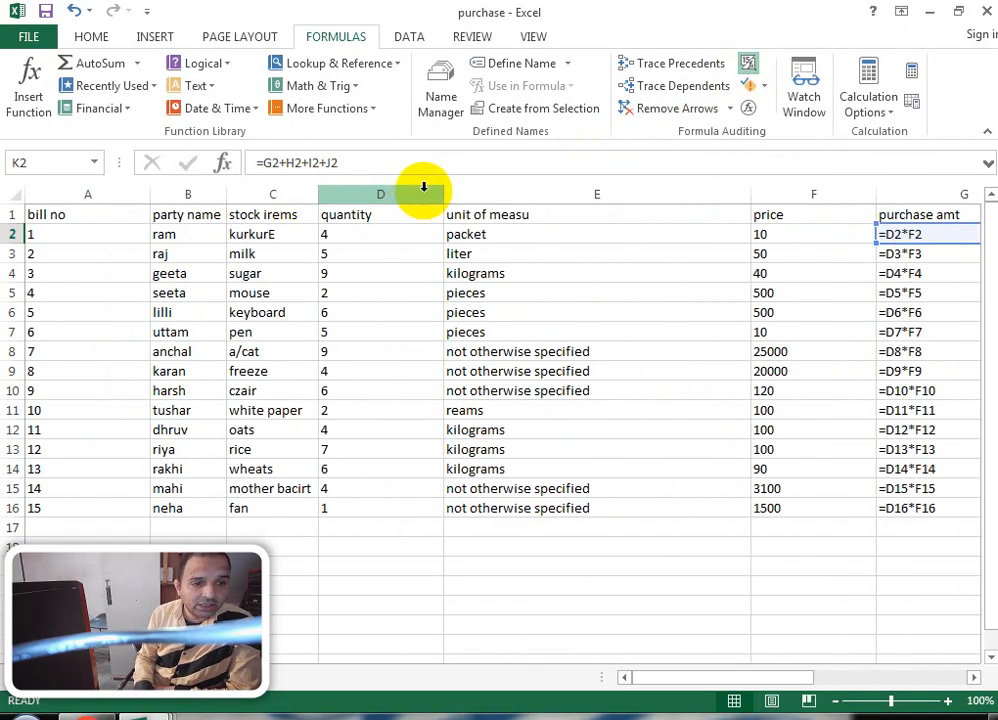
double_click(443, 197)
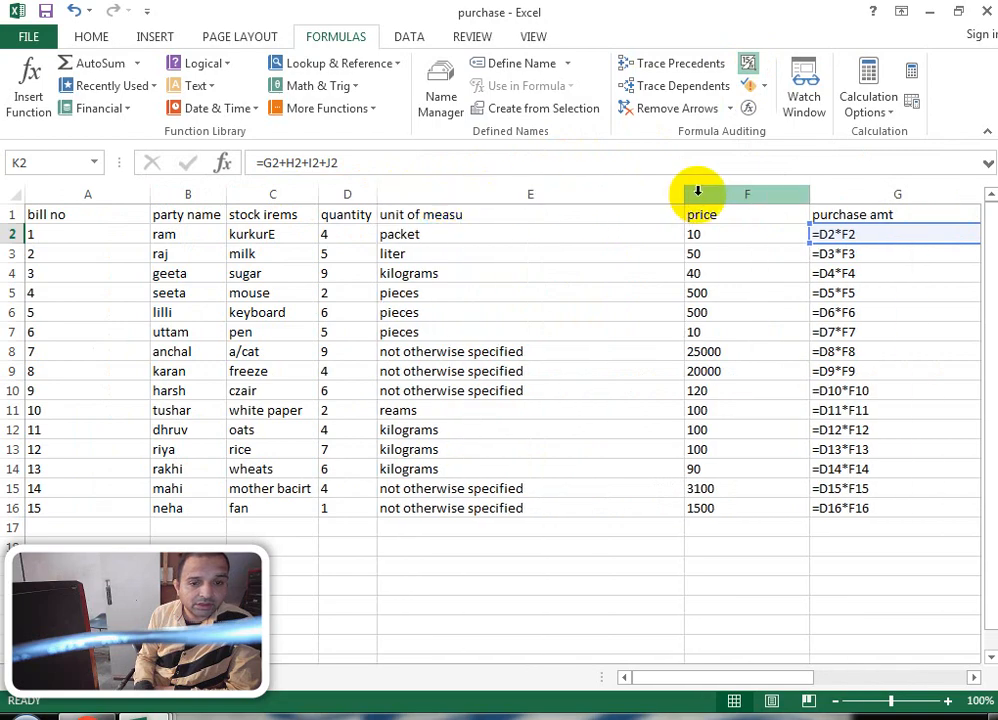
double_click(686, 194)
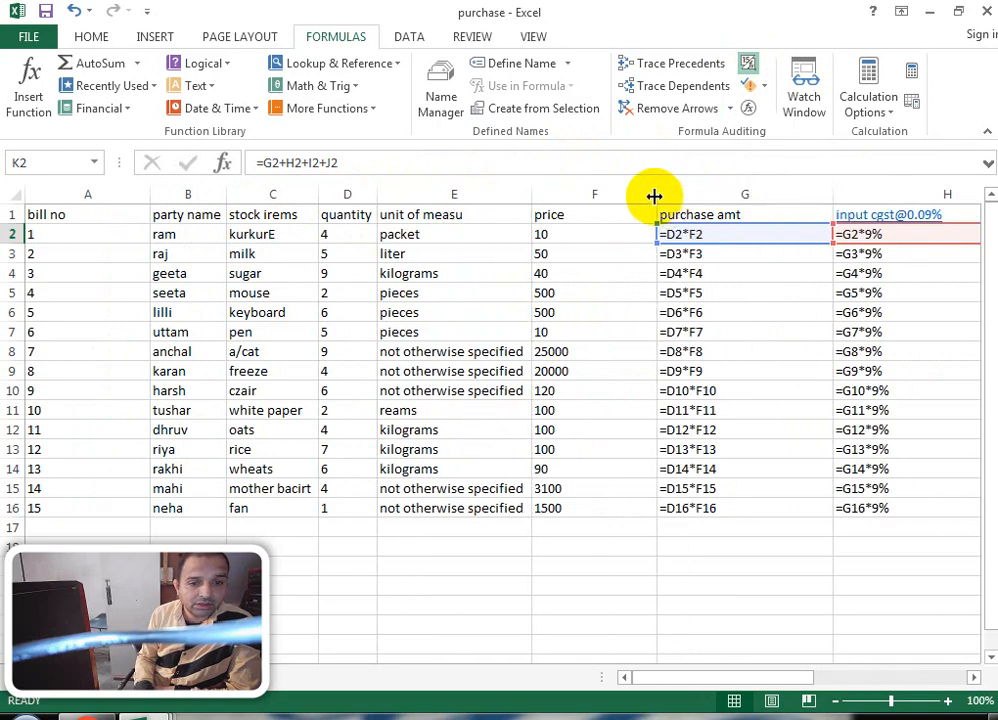
Step: AutoFit the price, purchase amt, input cgst, input sgst and cess.@2% columns
double_click(656, 194)
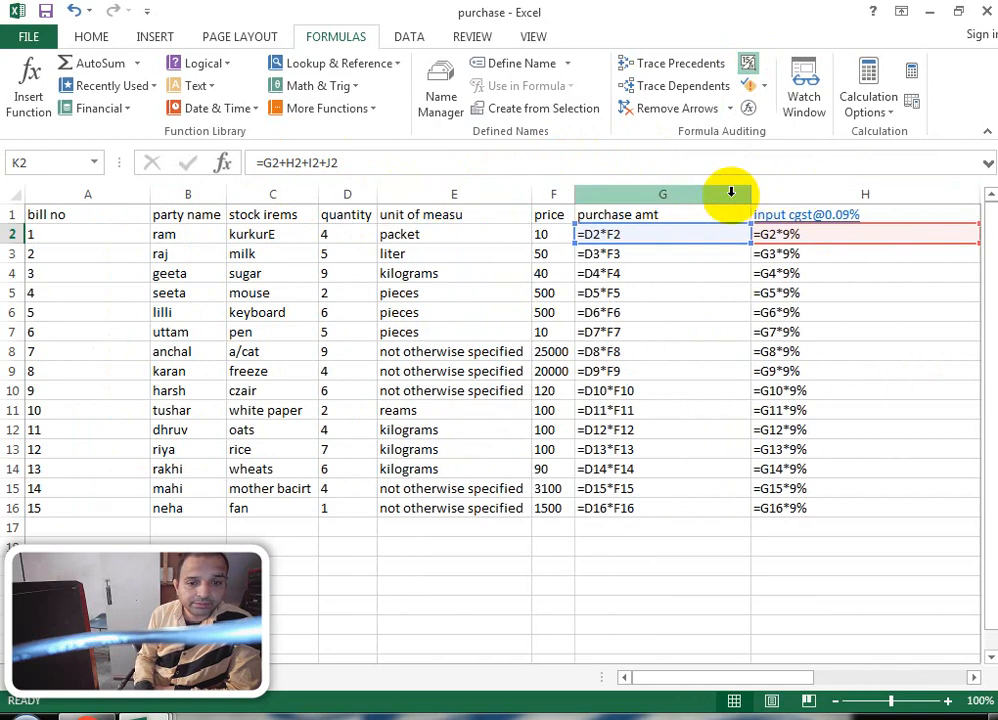
double_click(750, 194)
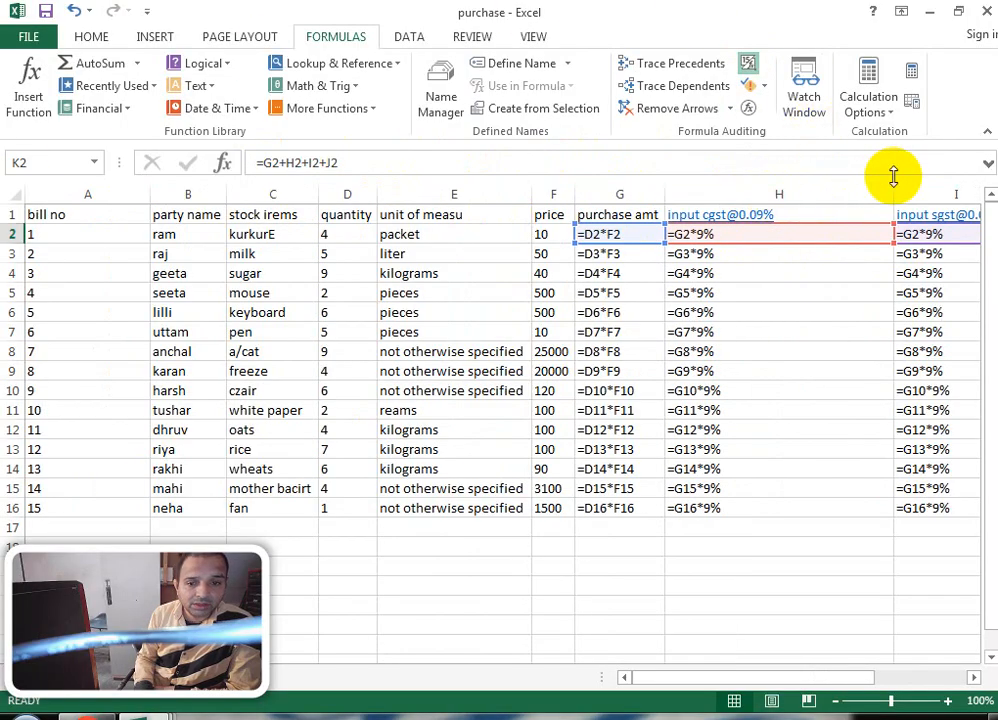
double_click(898, 190)
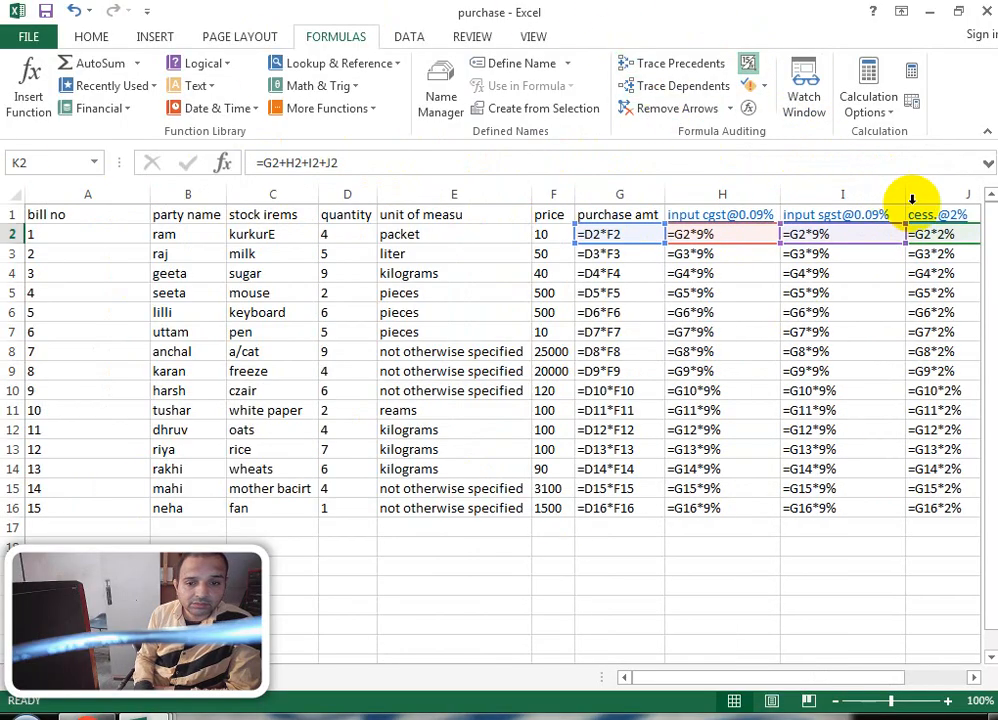
double_click(911, 190)
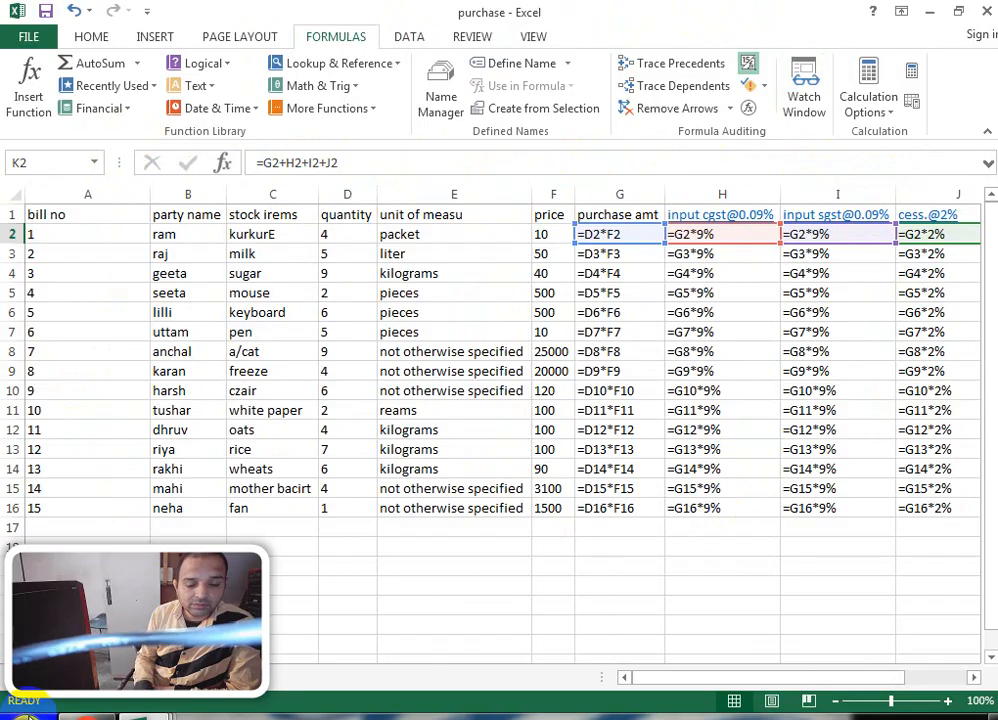
left_click(975, 678)
left_click(975, 678)
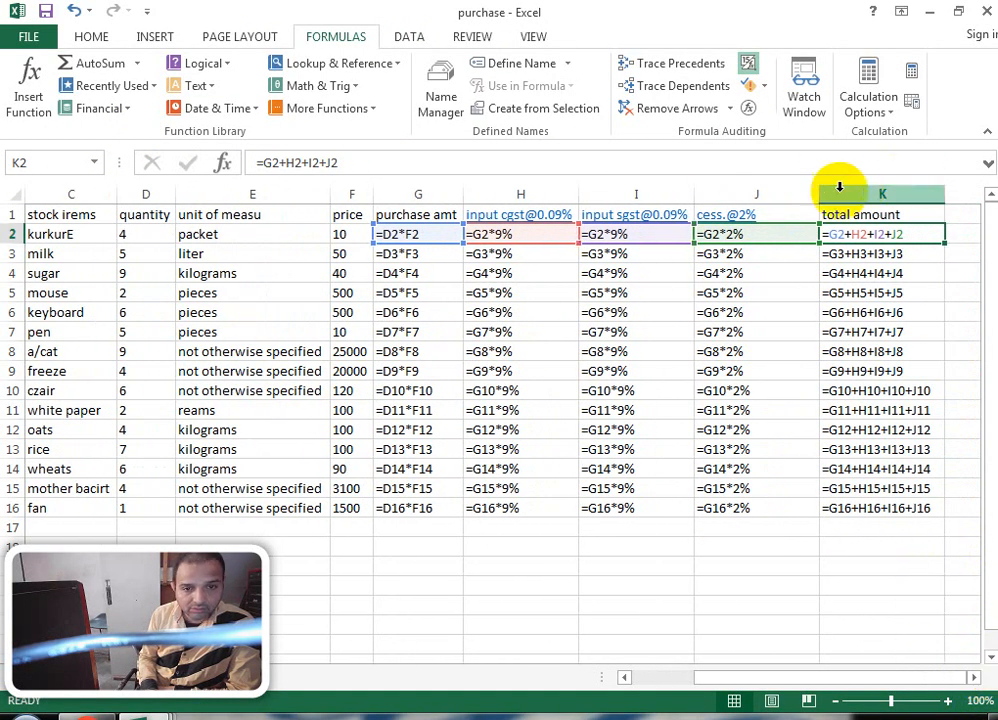
double_click(820, 194)
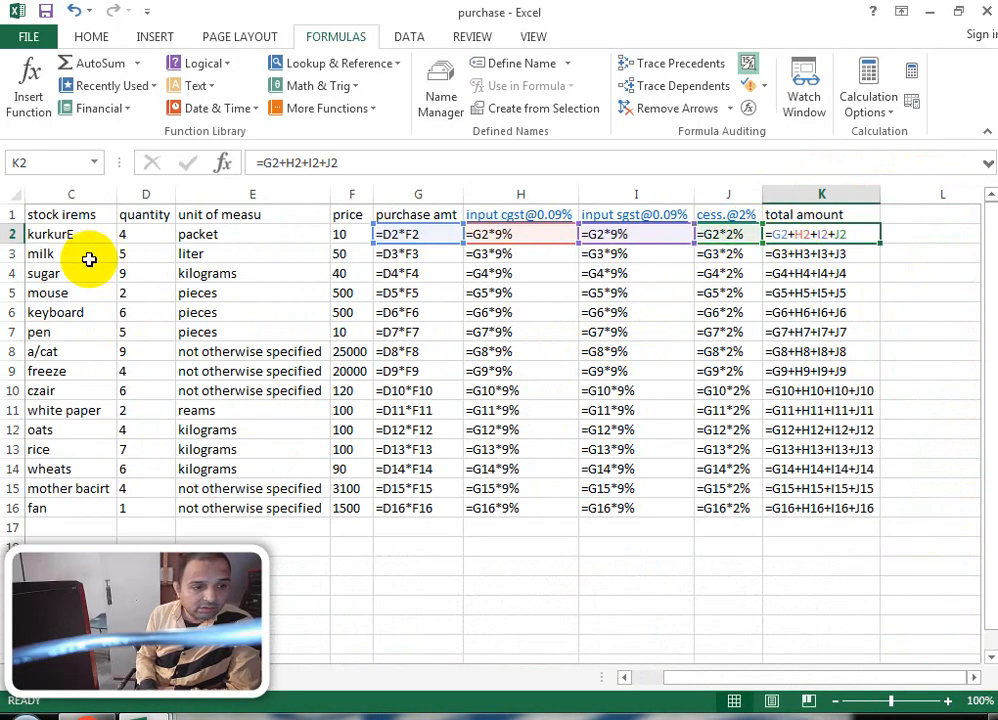
left_click_drag(680, 677, 588, 685)
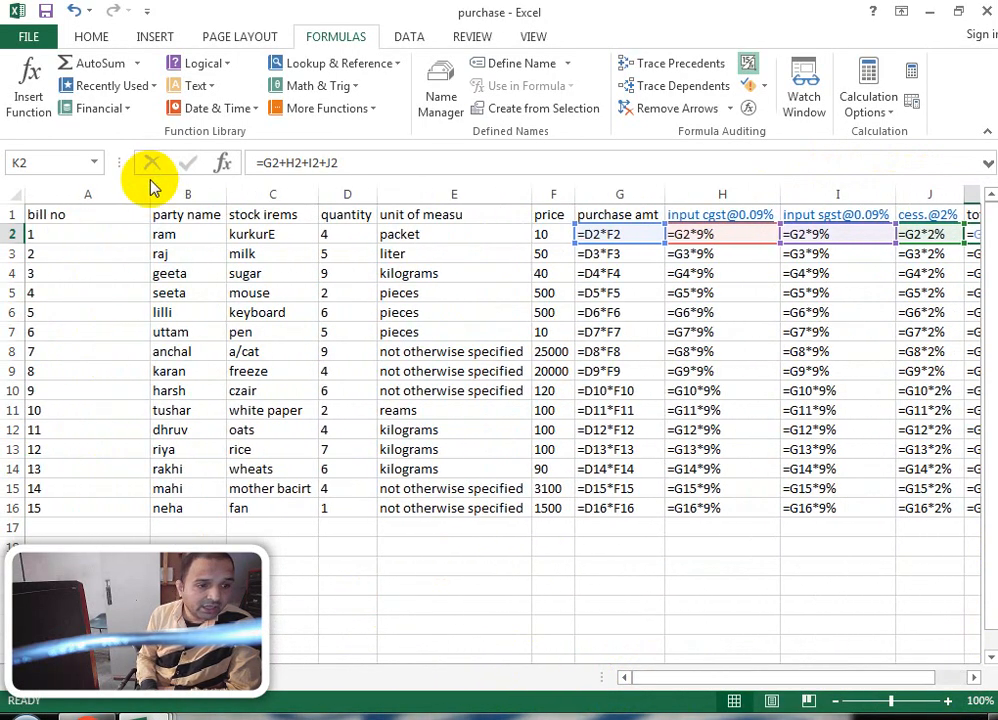
Step: AutoFit the bill no column and check the row 2 stock, quantity, unit and price
double_click(149, 193)
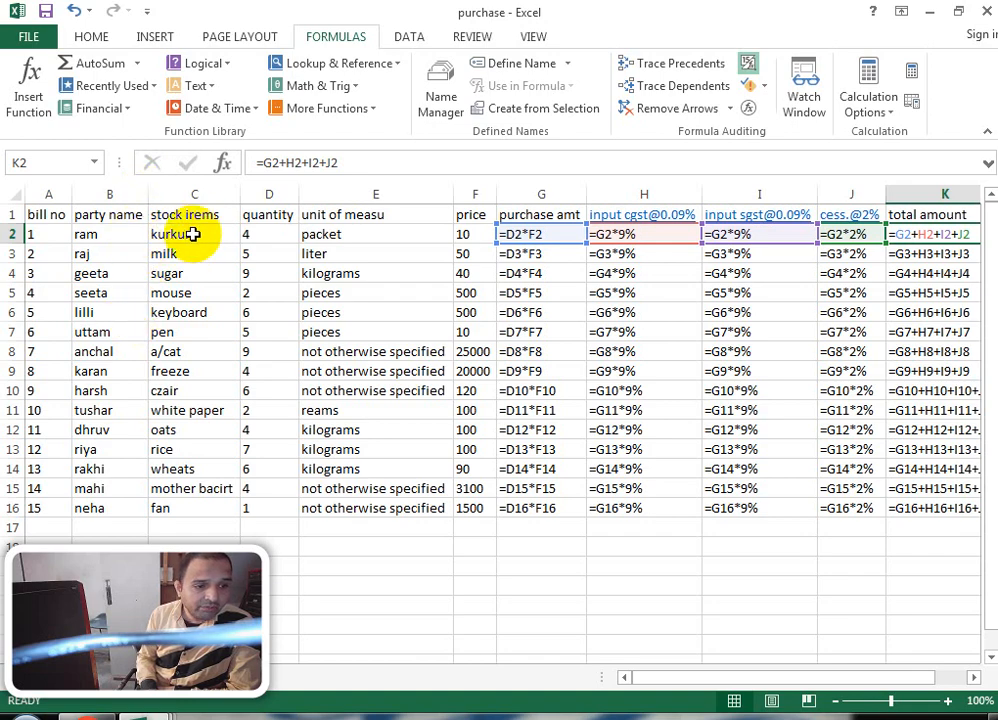
left_click_drag(190, 233, 196, 432)
left_click(279, 233)
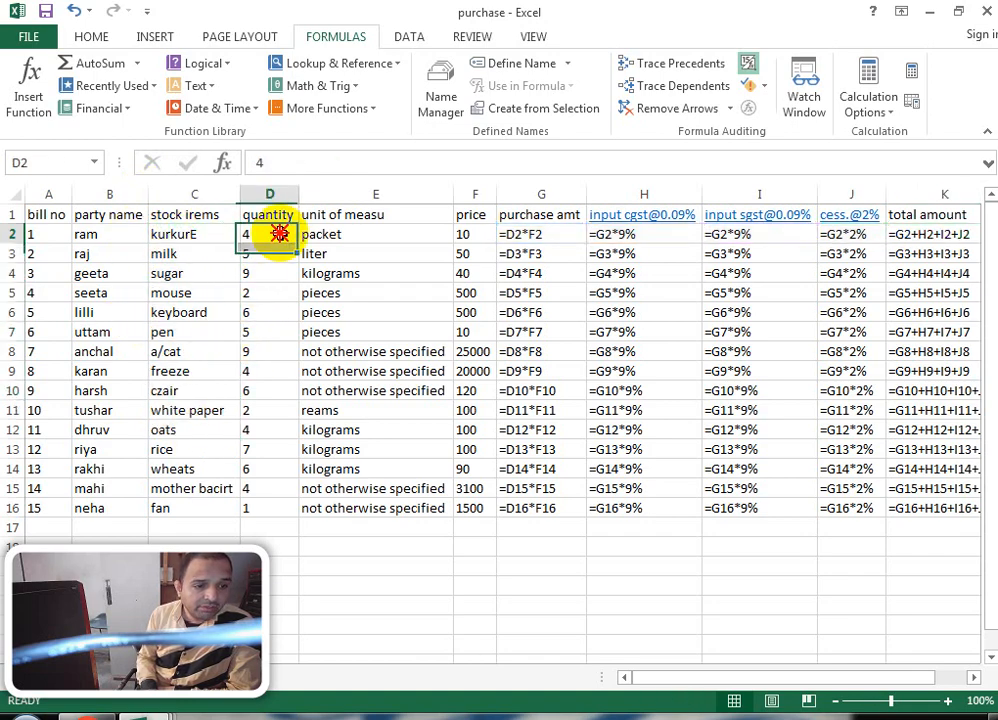
left_click(403, 234)
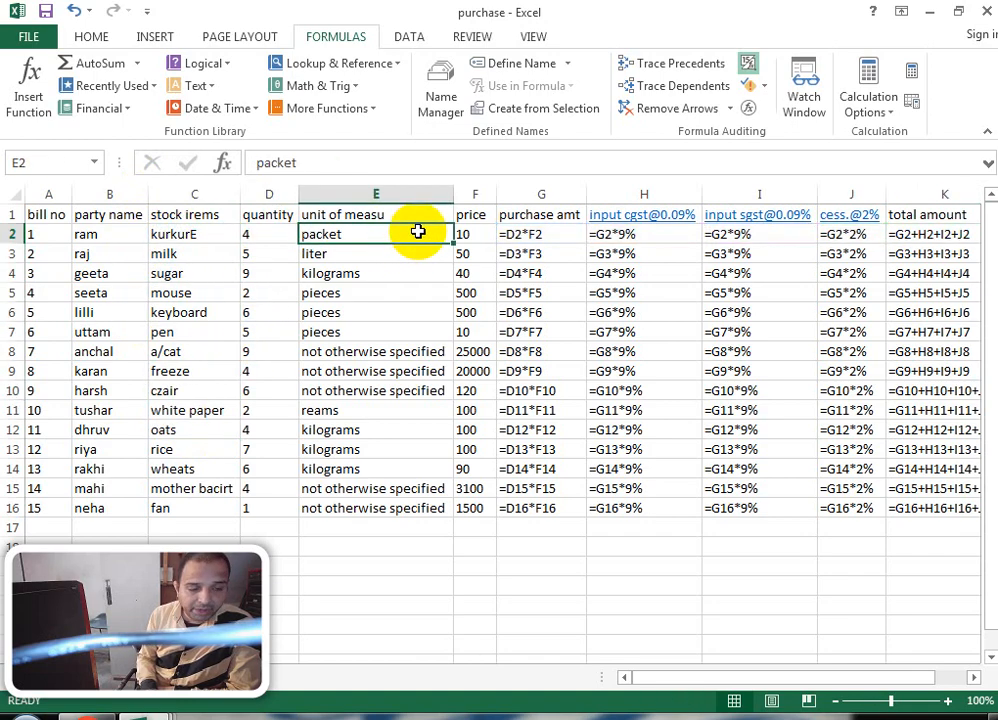
left_click(462, 234)
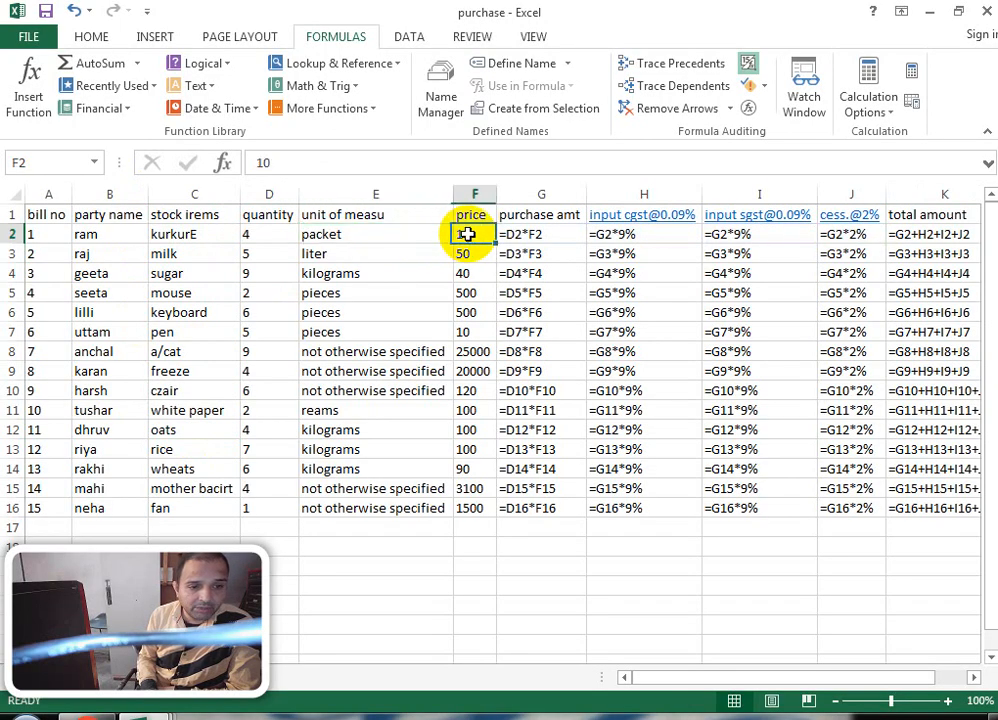
Step: Inspect the G2 to K2 formulas, from =D2*F2 through =G2+H2+I2+J2, leaving them unchanged
double_click(546, 232)
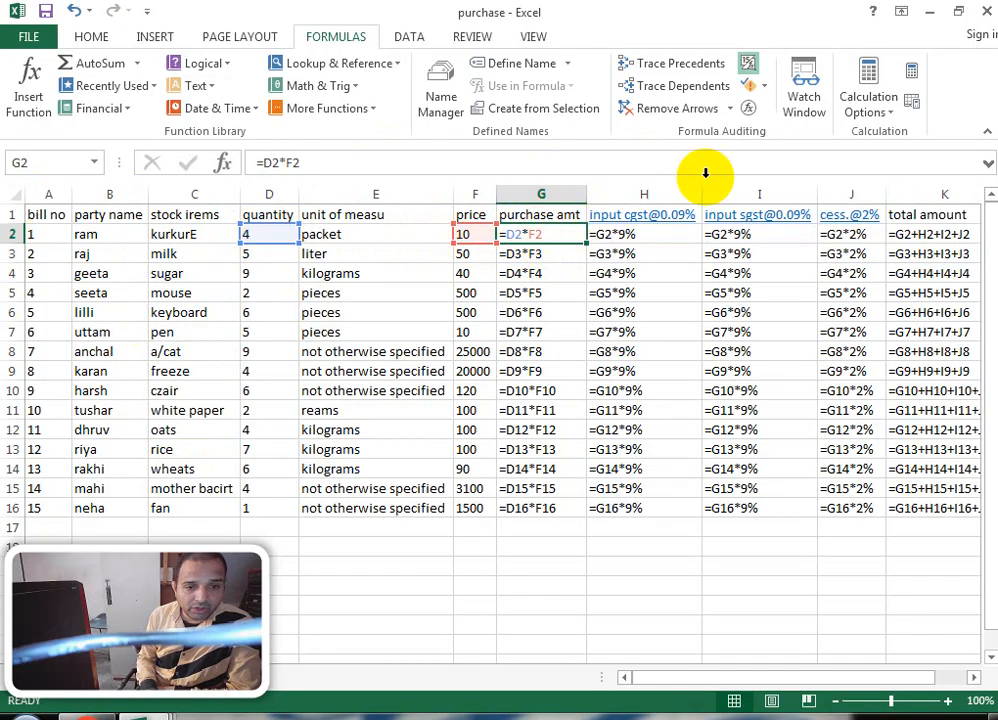
double_click(628, 234)
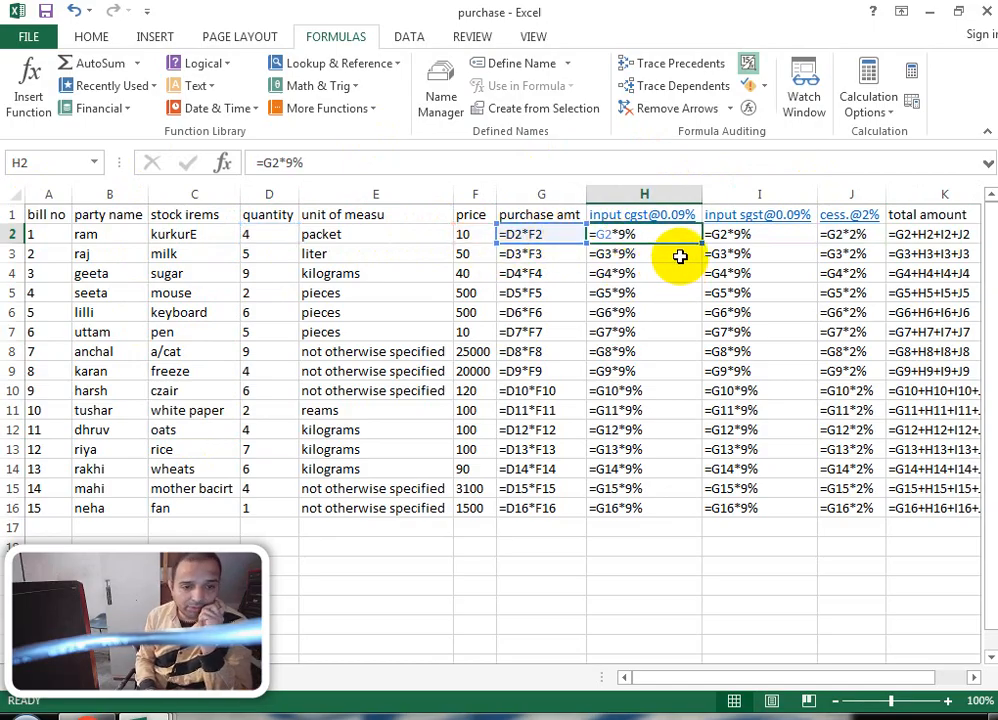
double_click(753, 234)
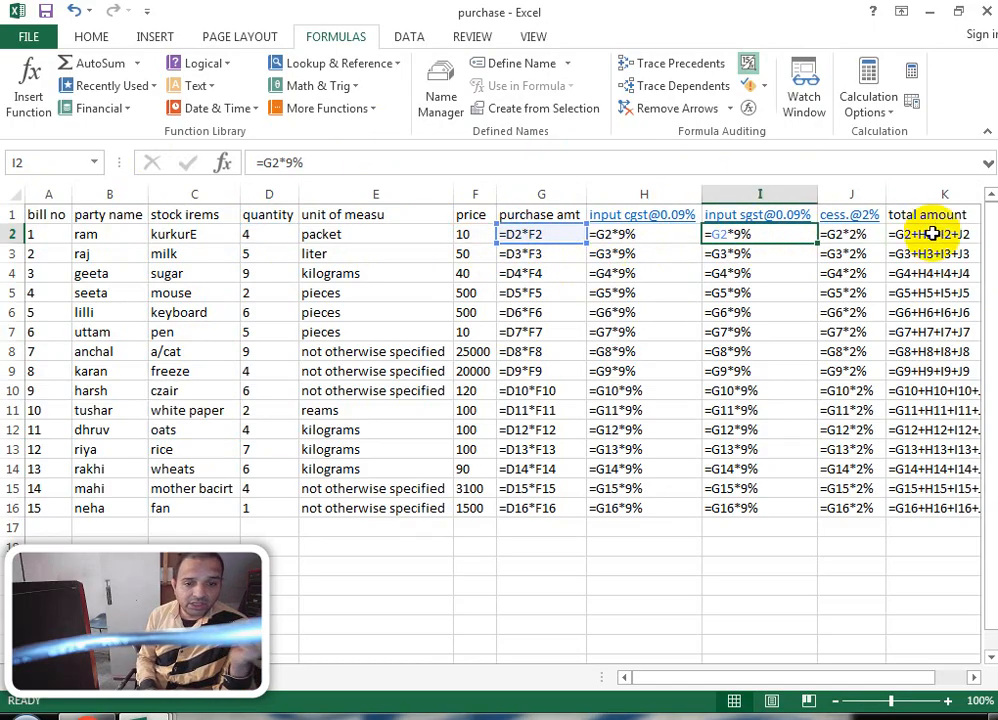
double_click(845, 234)
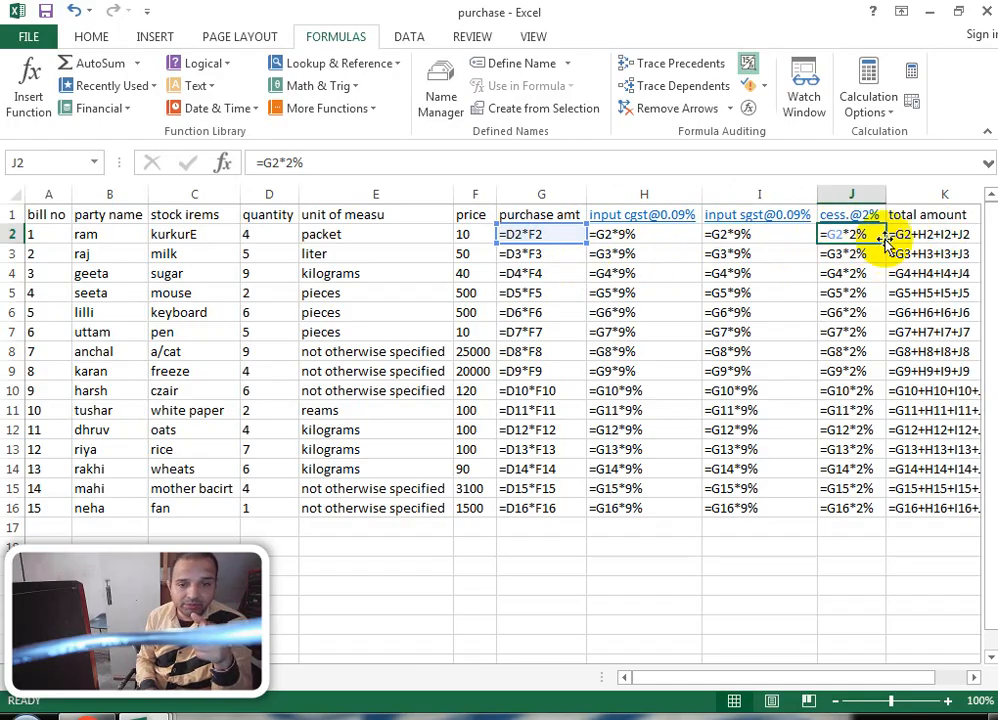
double_click(935, 232)
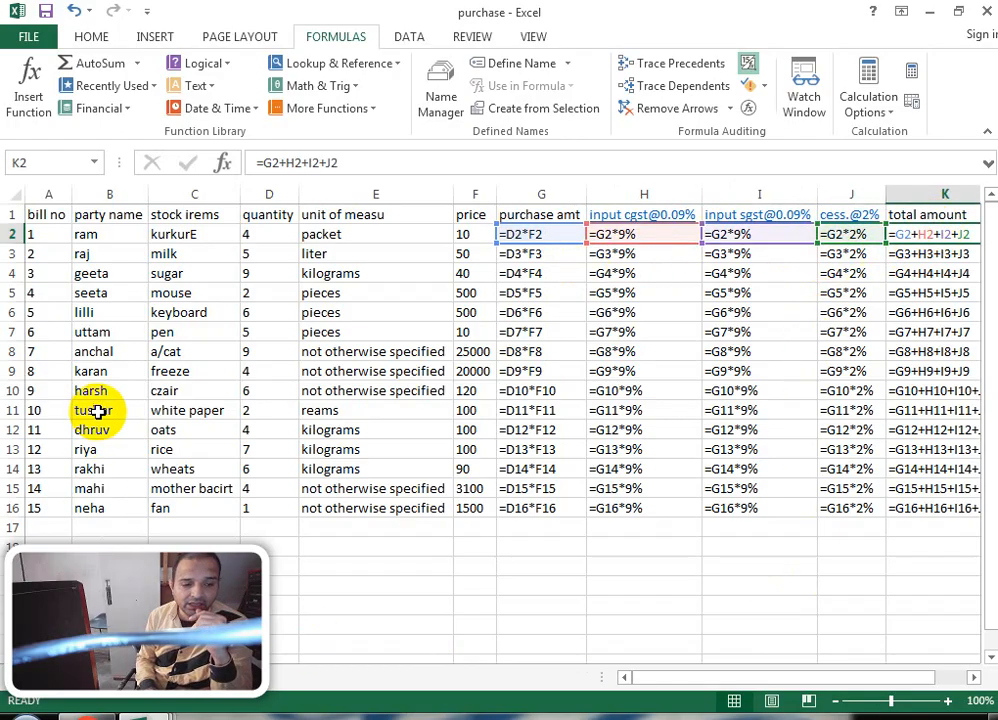
left_click(441, 620)
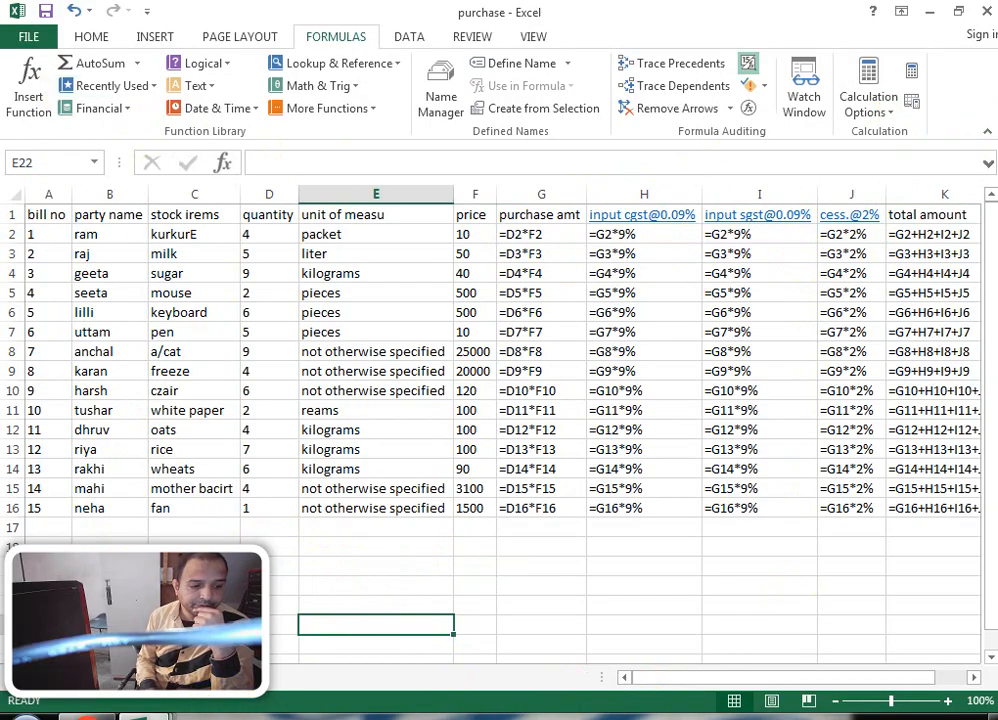
Step: Switch from the purchase workbook to the GST RATE workbook via the taskbar previews
left_click(142, 716)
mouse_move(360, 628)
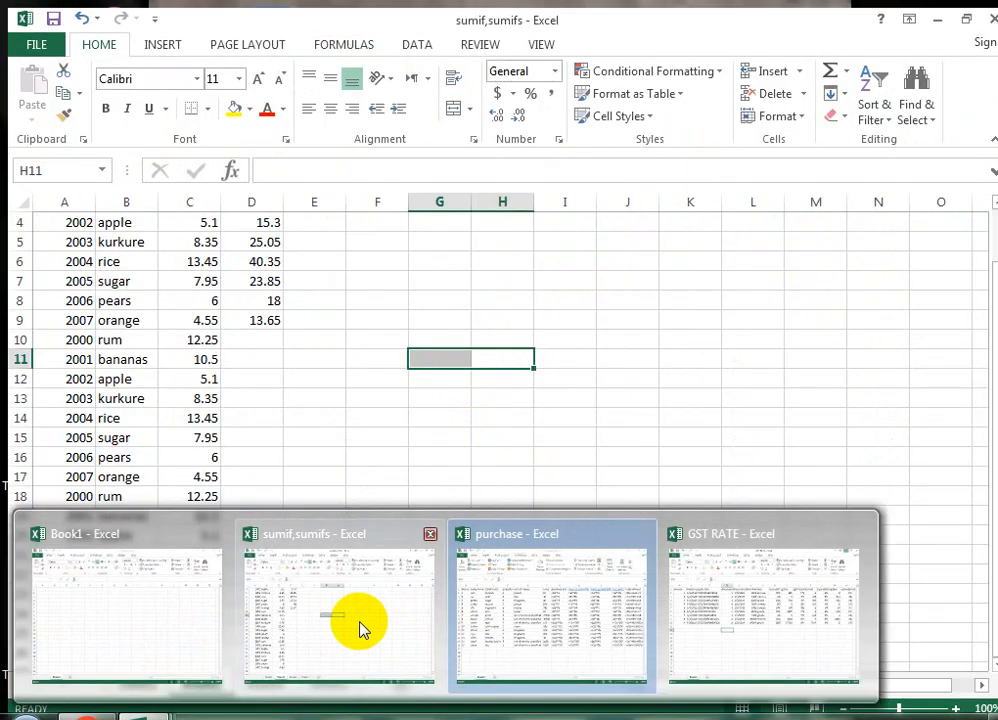
mouse_move(755, 618)
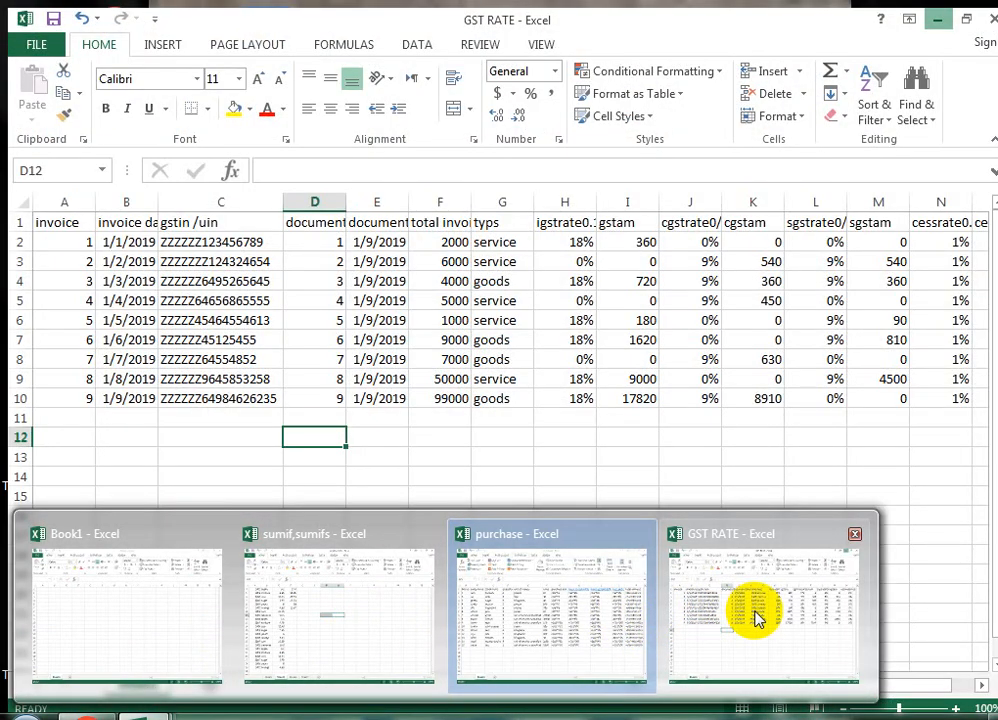
left_click(755, 618)
left_click(231, 470)
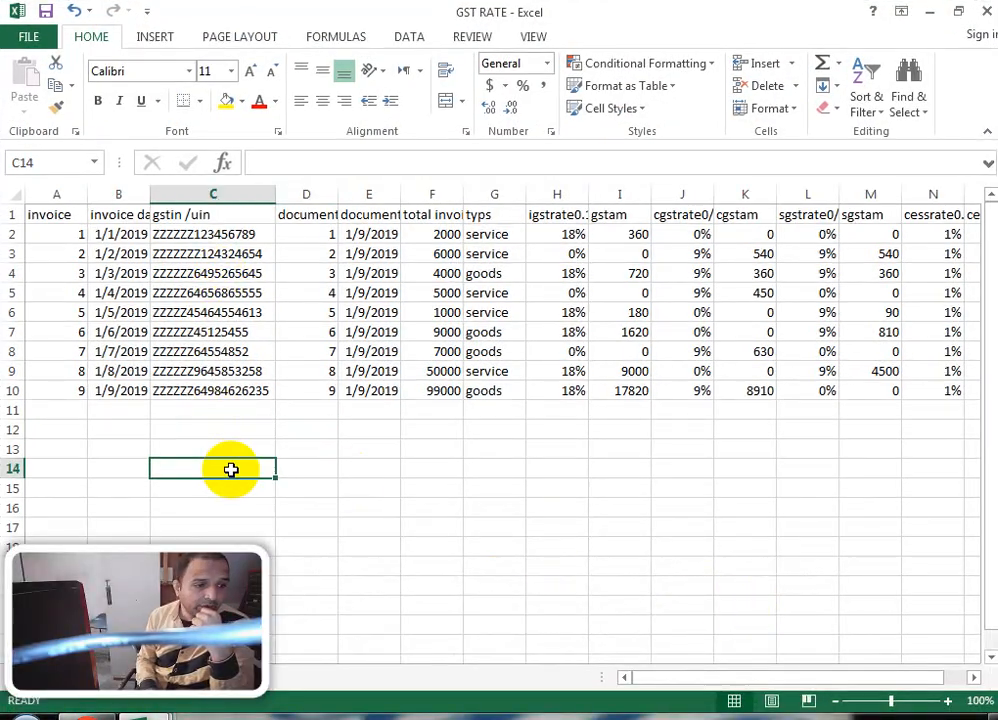
Step: AutoFit the invoice data column and widen the document column slightly
left_click_drag(63, 215, 60, 388)
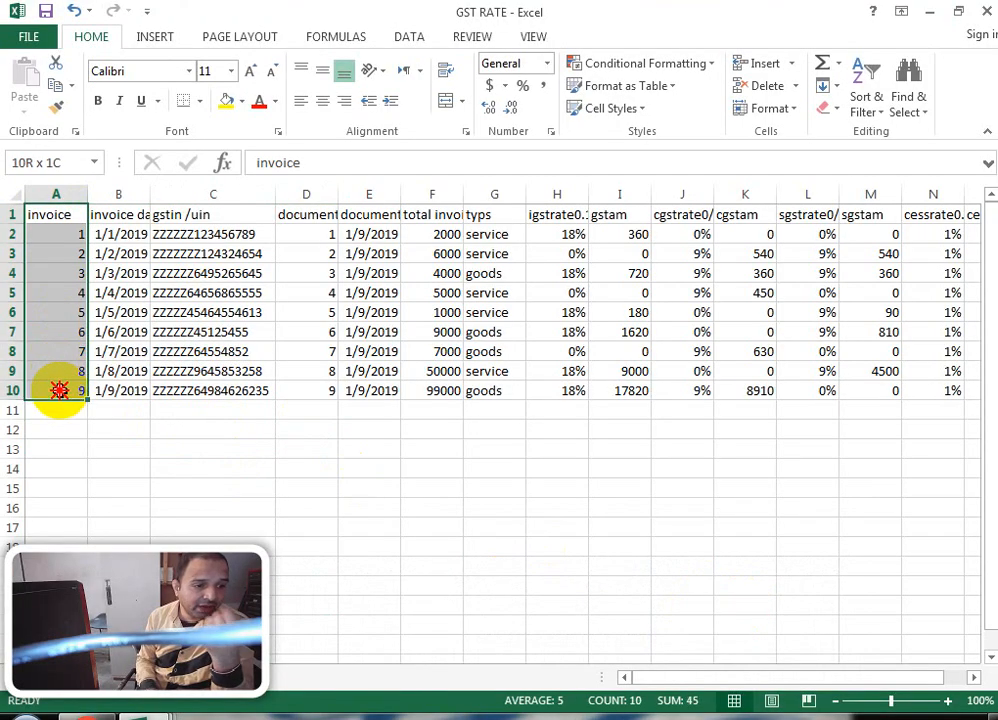
left_click(143, 210)
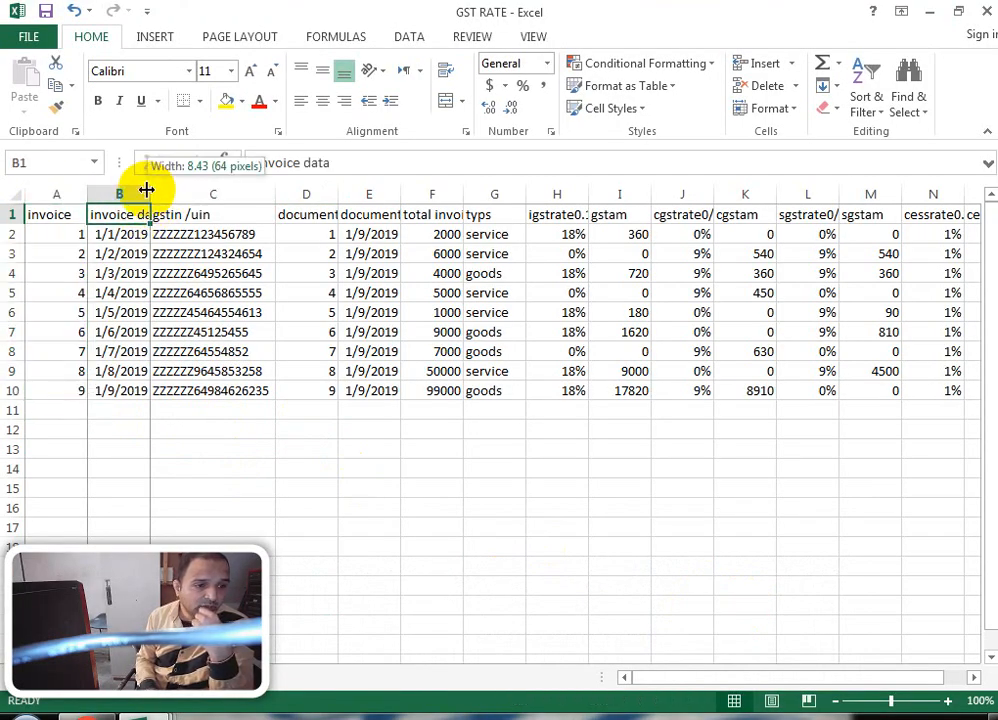
double_click(149, 193)
left_click_drag(231, 232, 227, 390)
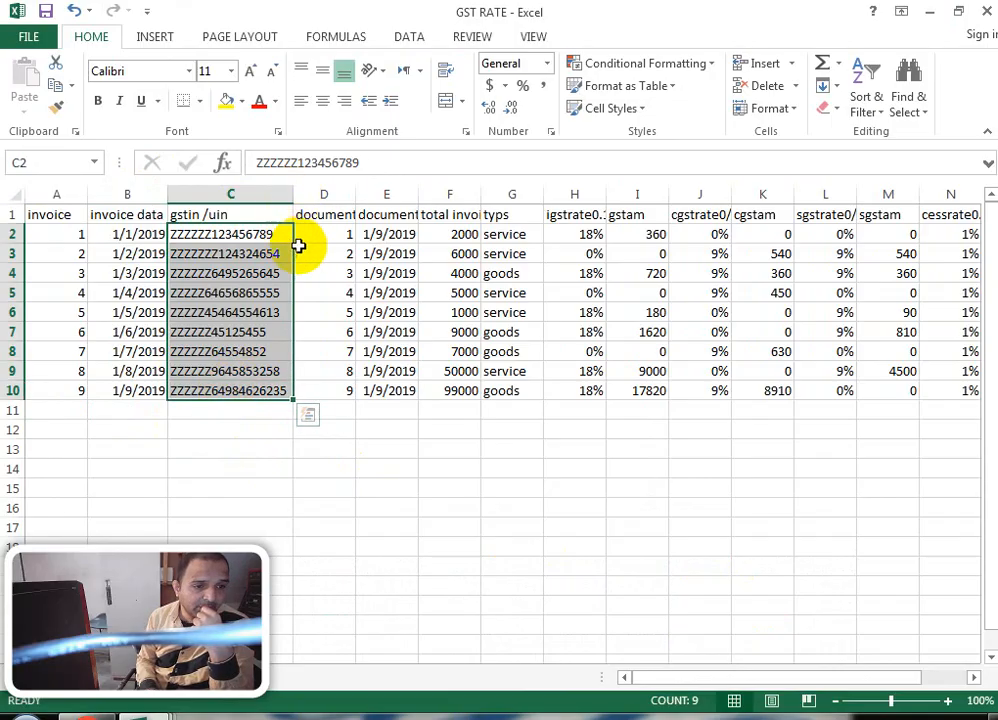
left_click(334, 232)
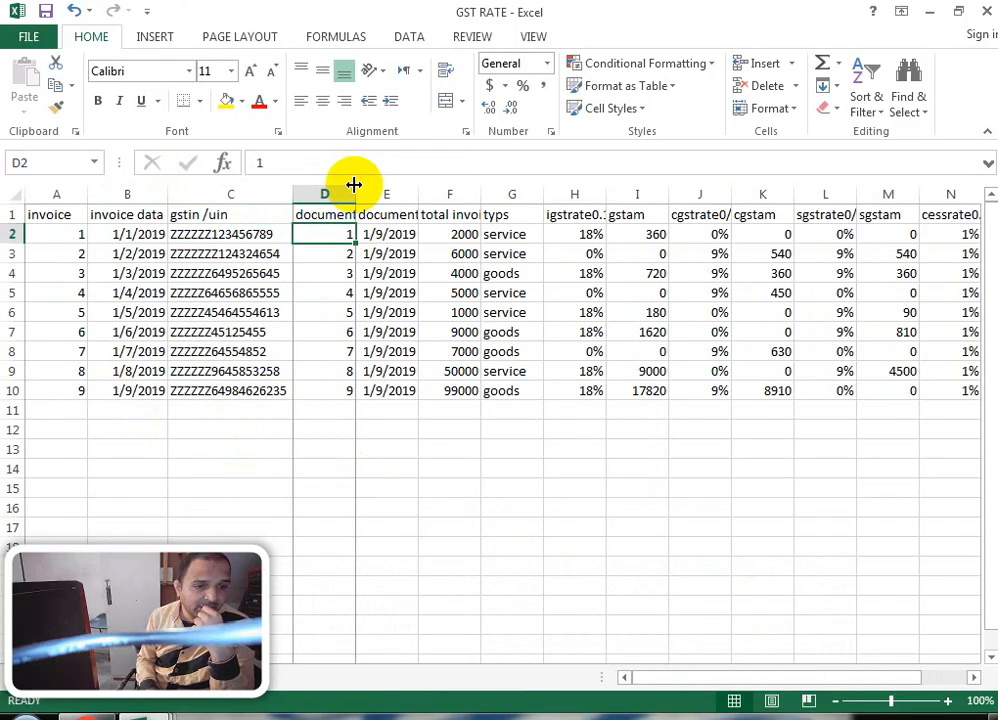
left_click_drag(354, 185, 360, 188)
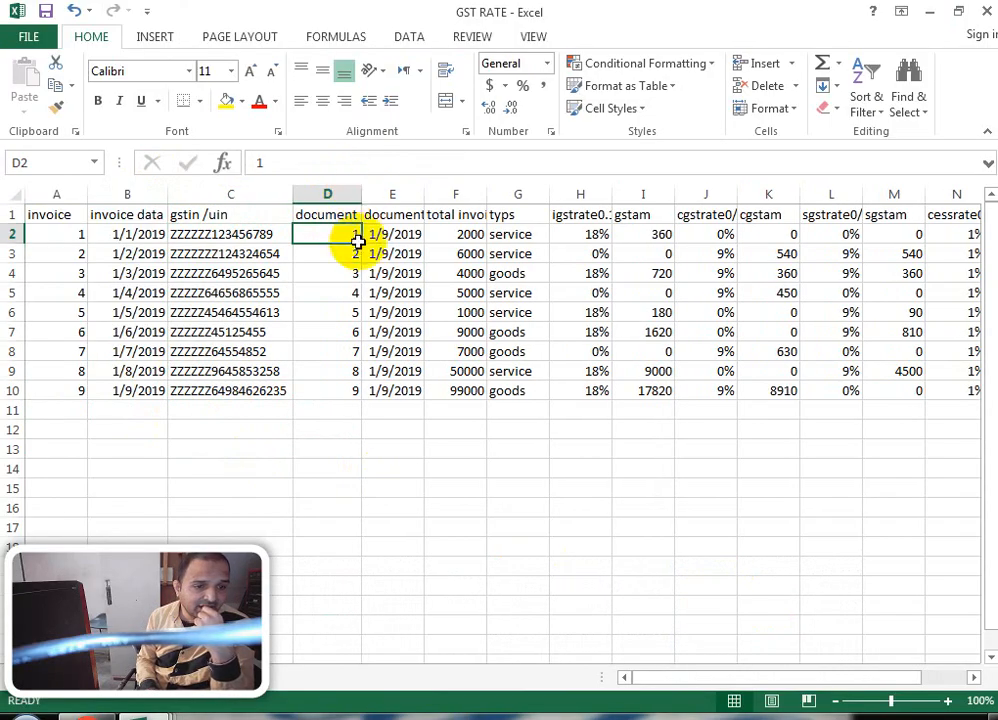
Step: AutoFit the total invoice column and select its invoice totals
left_click(412, 212)
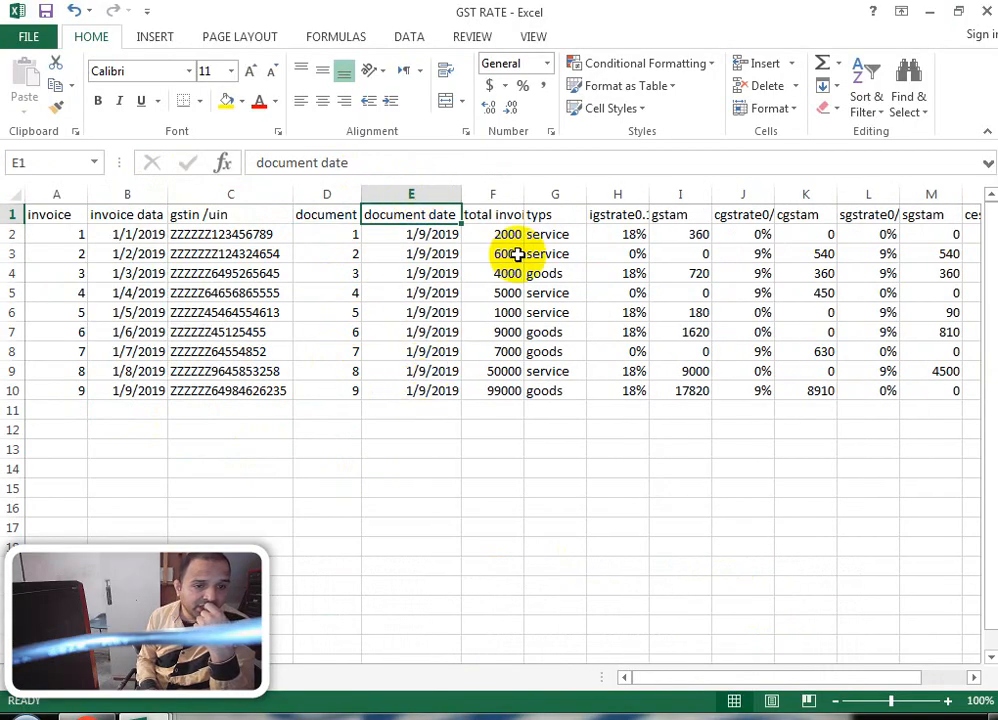
left_click(512, 212)
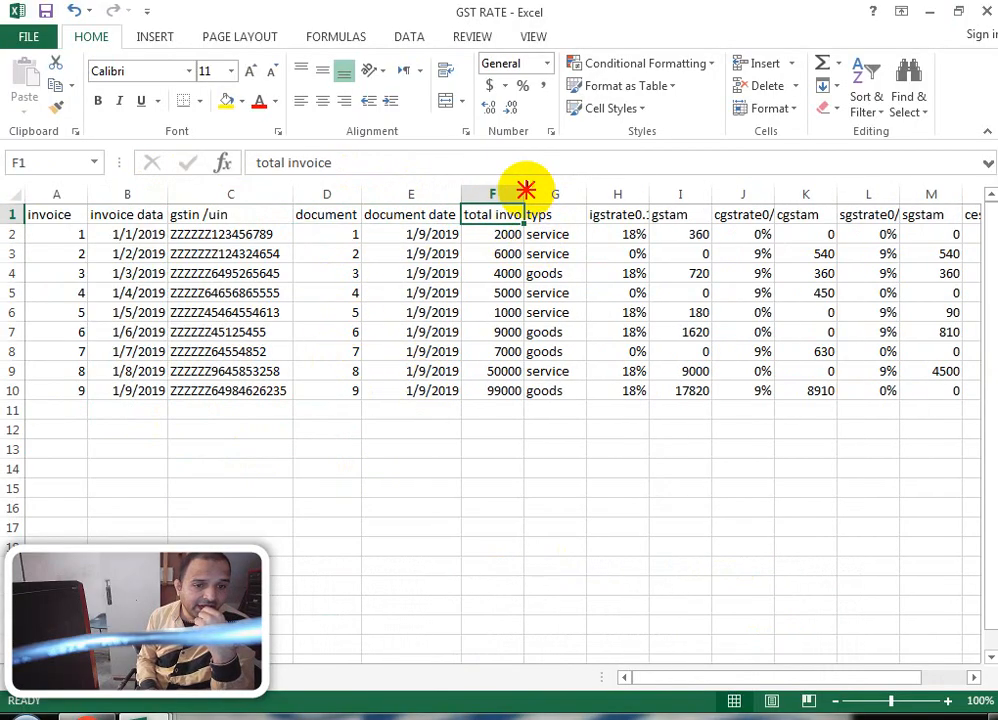
double_click(525, 193)
left_click(523, 236)
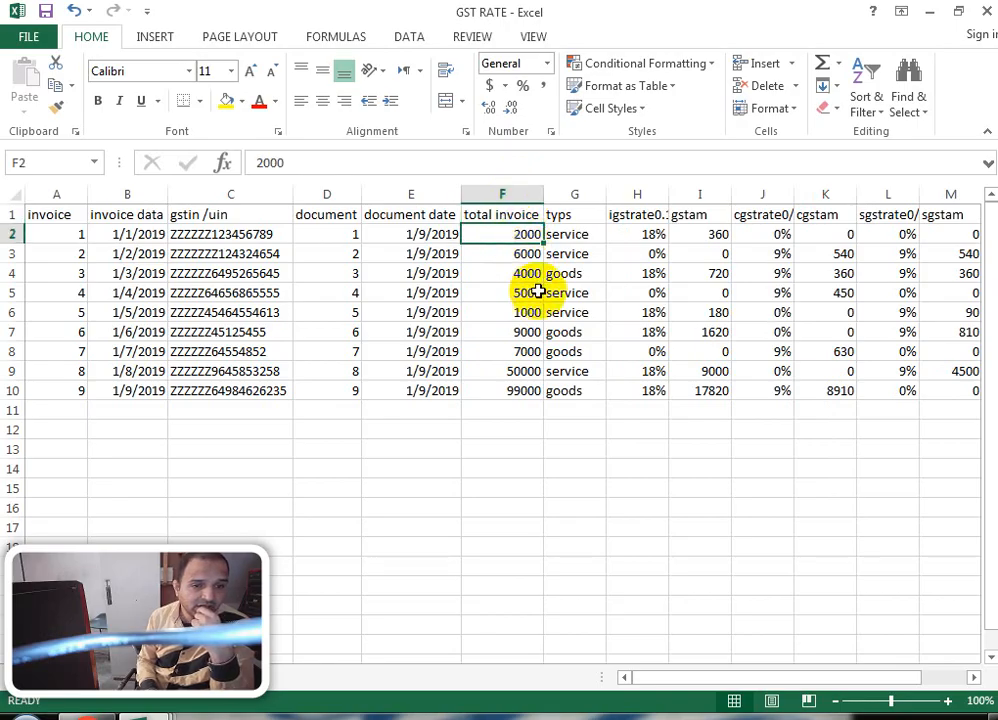
left_click_drag(525, 234, 520, 388)
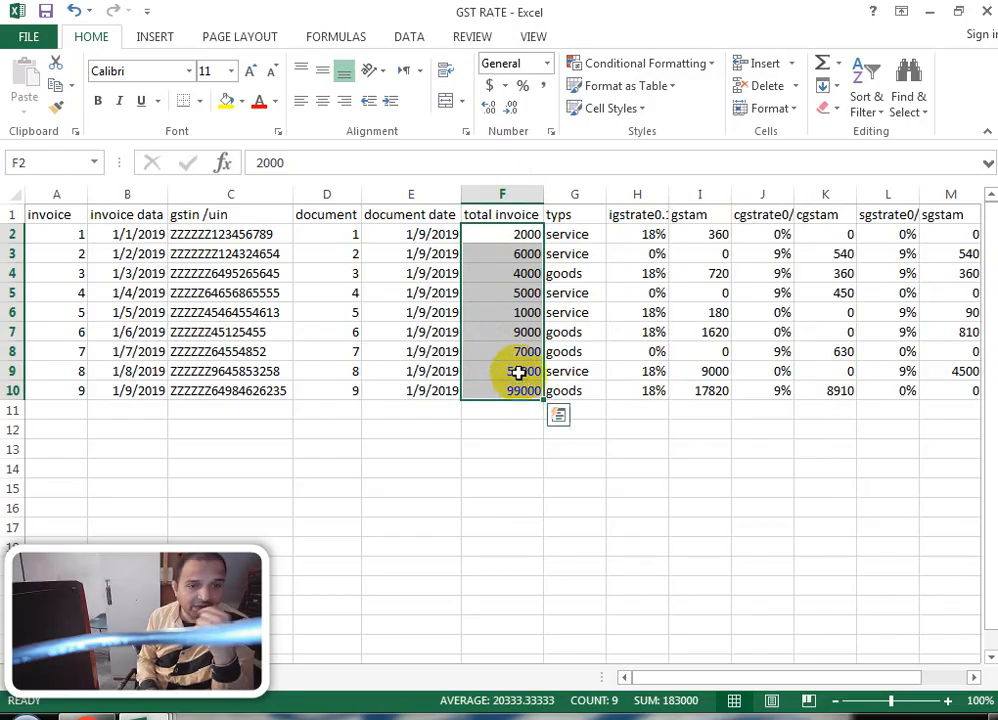
Step: Check the types entries and AutoFit column H to show 'igstrate0.18%'
left_click(594, 234)
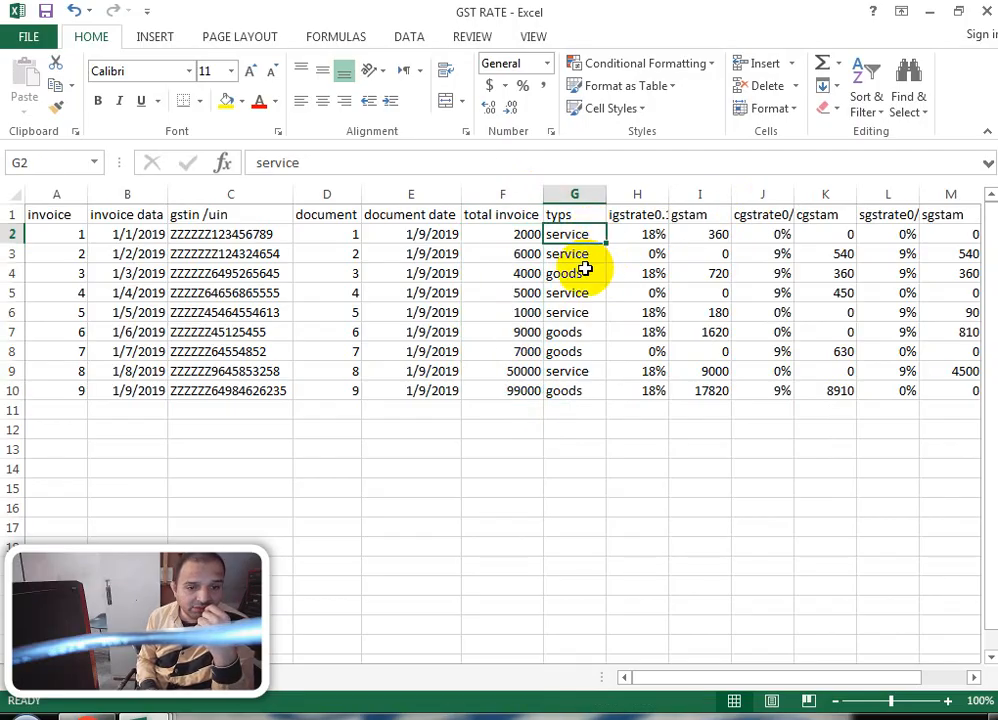
left_click(575, 273)
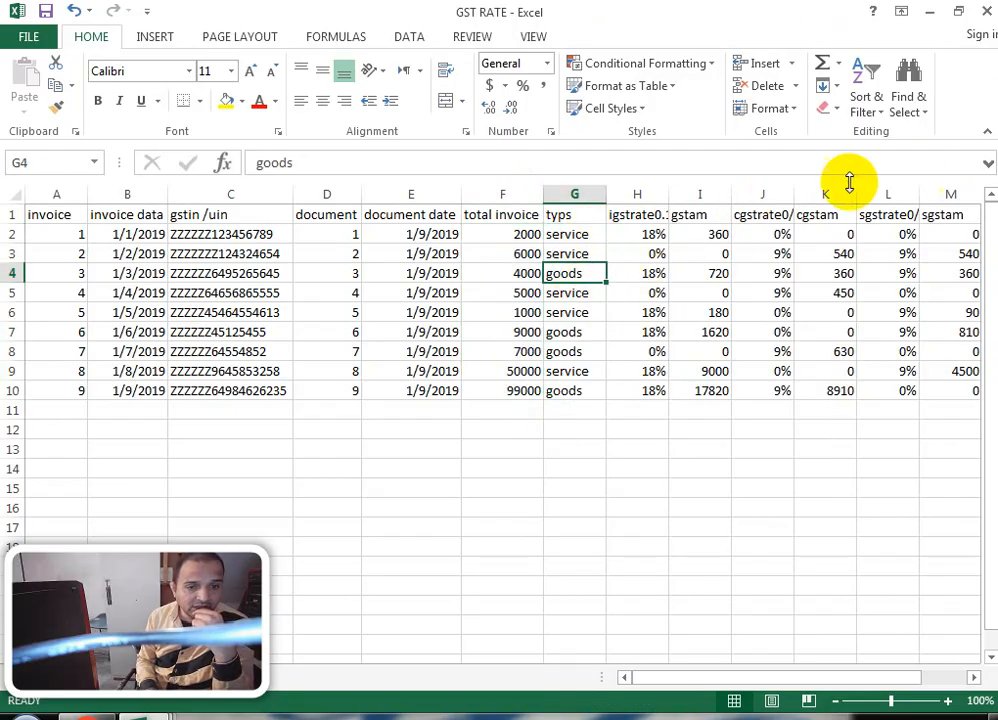
double_click(670, 193)
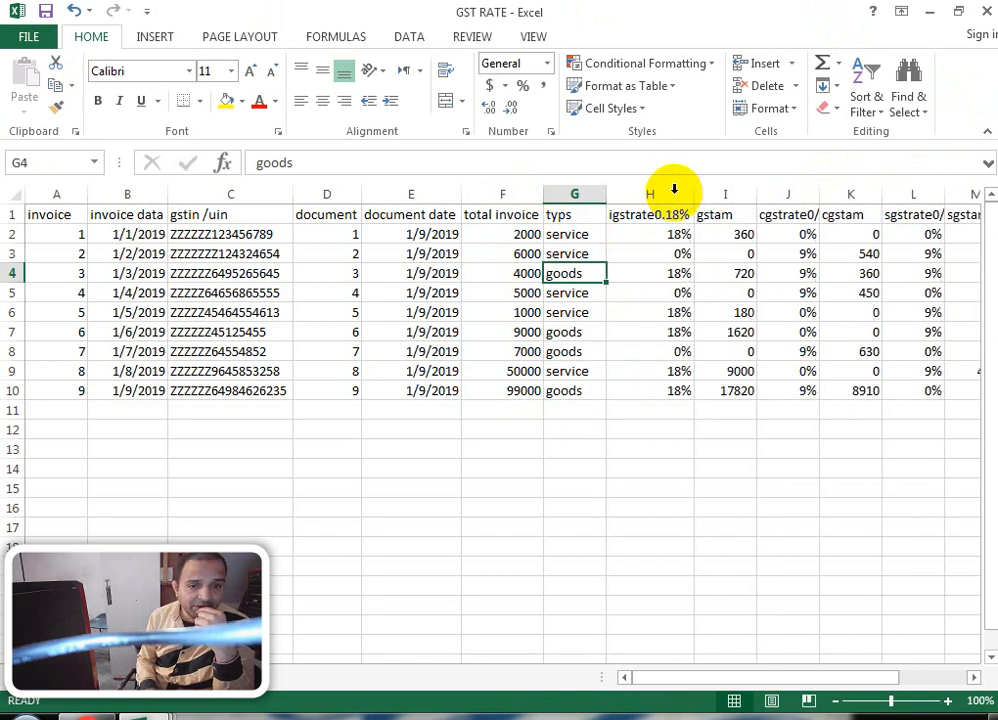
left_click(664, 234)
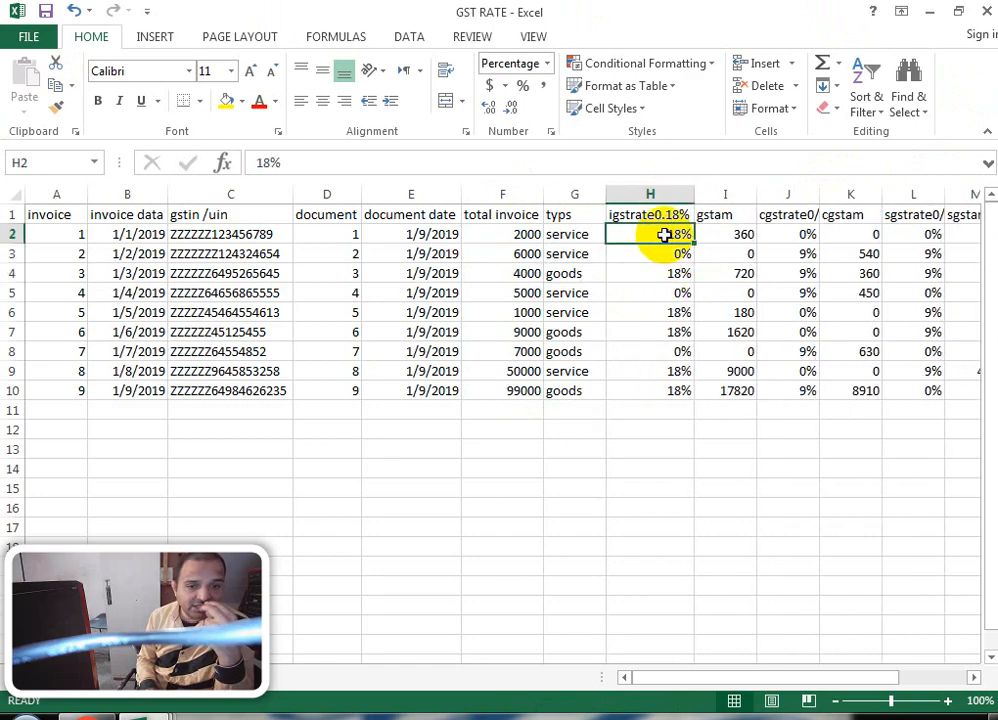
Step: Trace how the 2000 total at 18% gives the 360 gstam value in I2
left_click(200, 234)
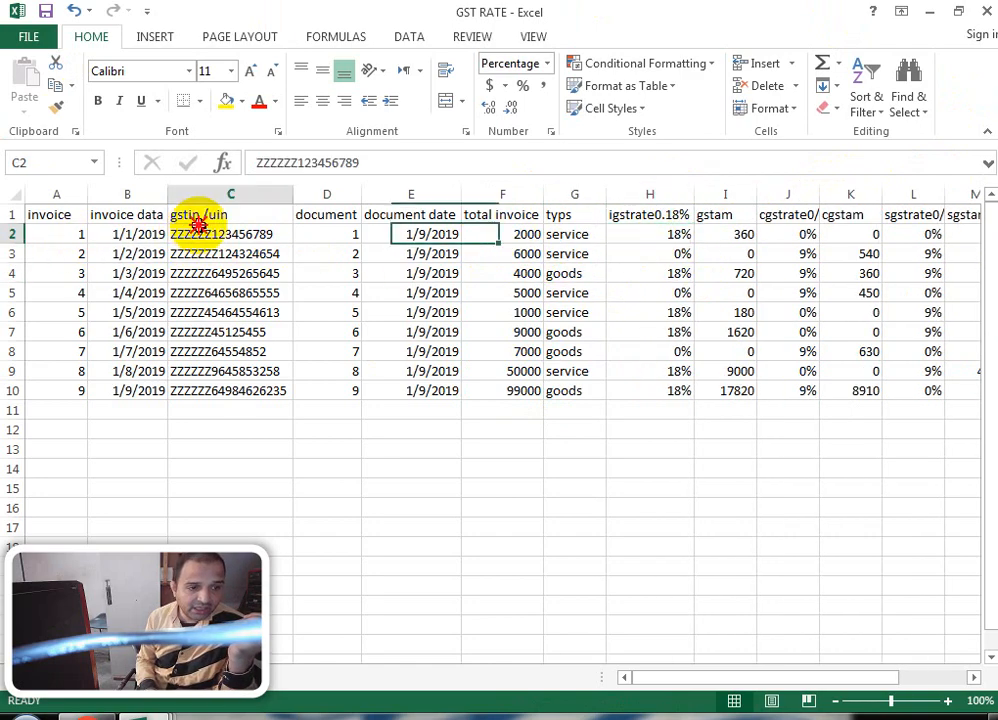
left_click(664, 236)
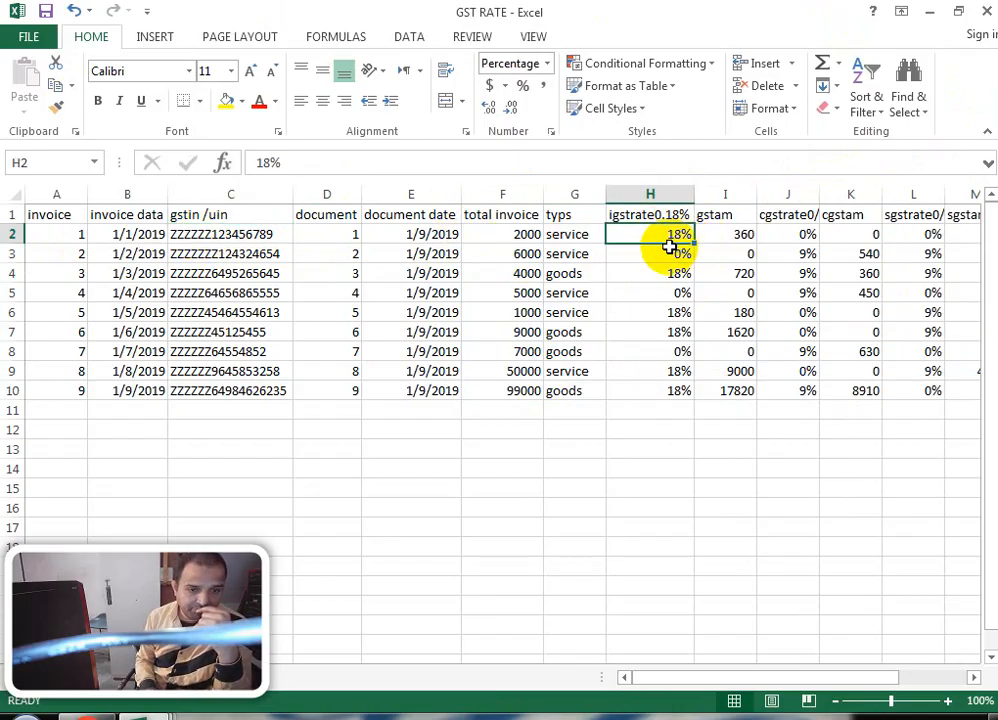
left_click(515, 238)
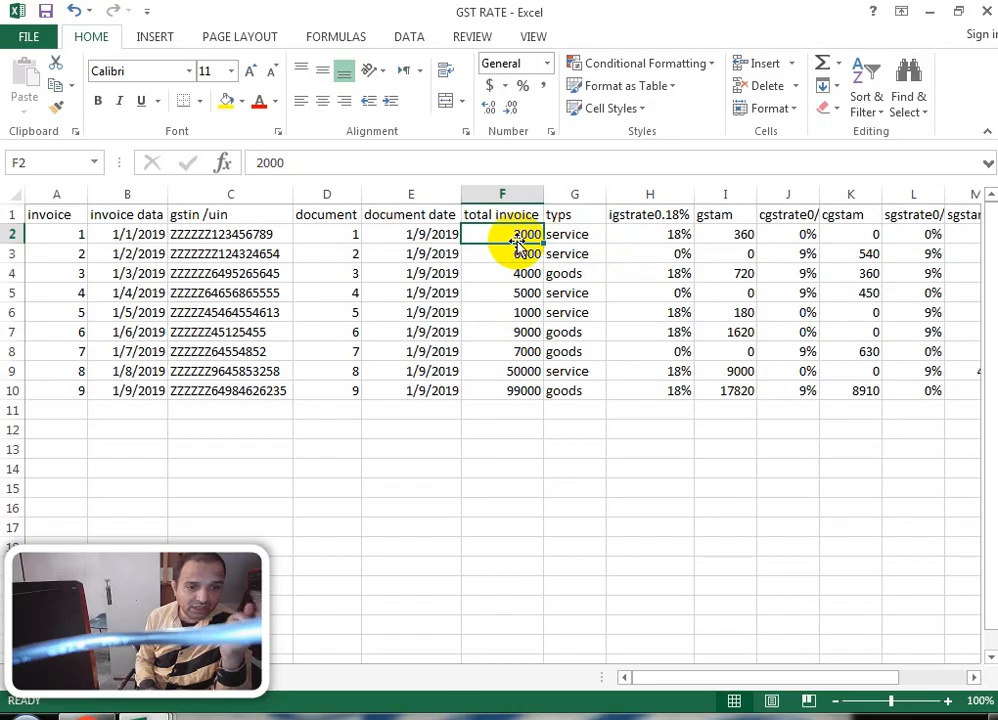
left_click(672, 240)
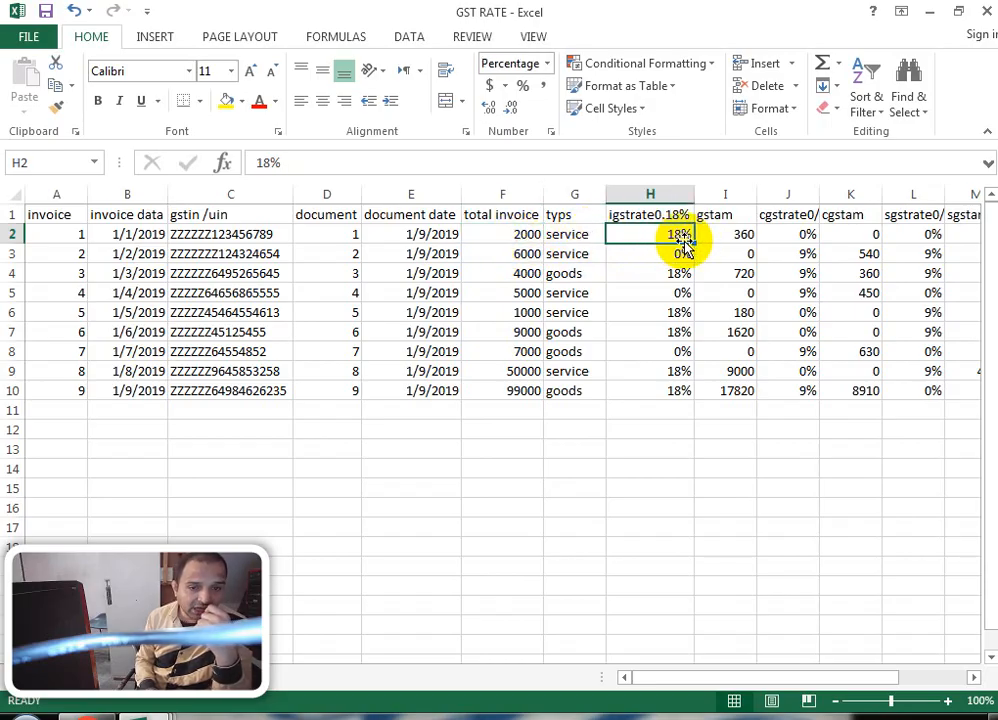
left_click(724, 230)
left_click(712, 214)
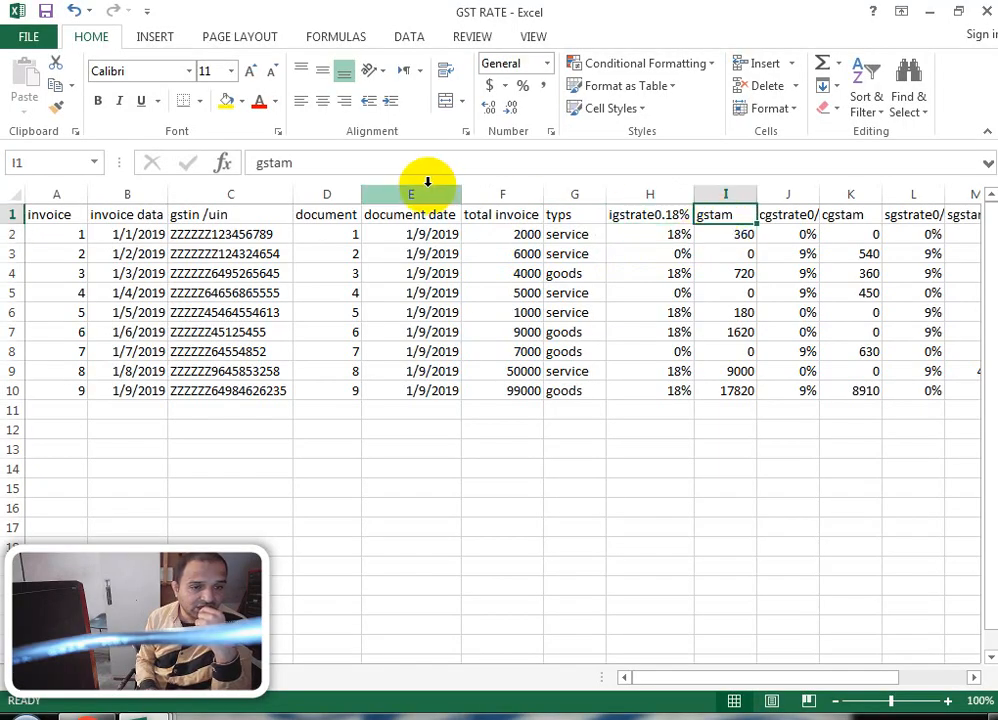
Step: Rename the I1 header from gstam to igstamt
left_click(316, 165)
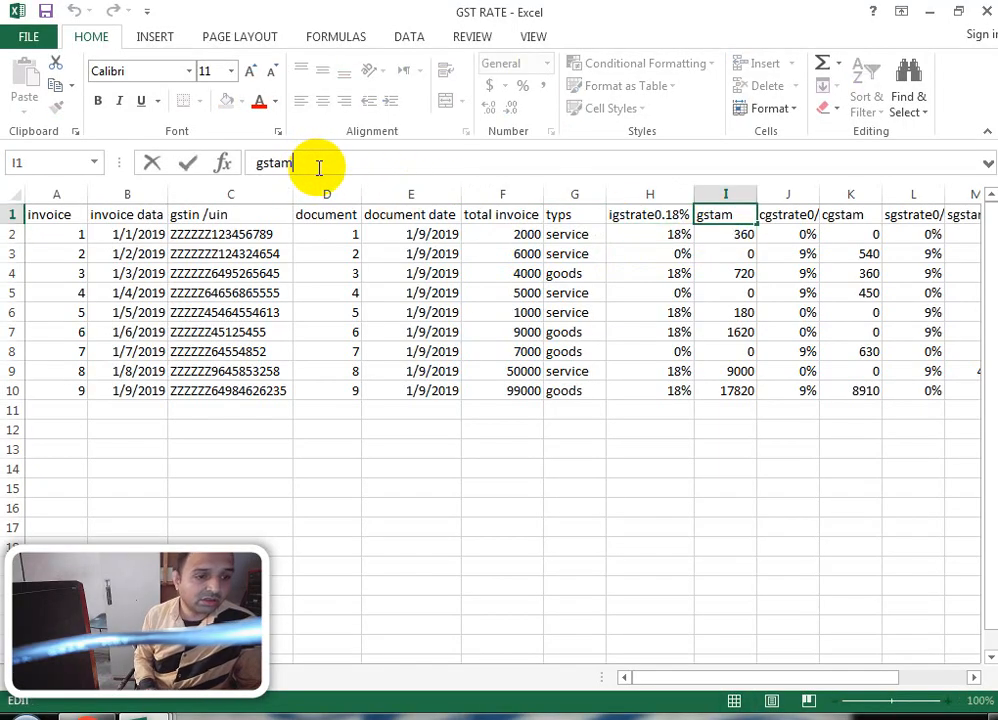
left_click_drag(256, 162, 263, 170)
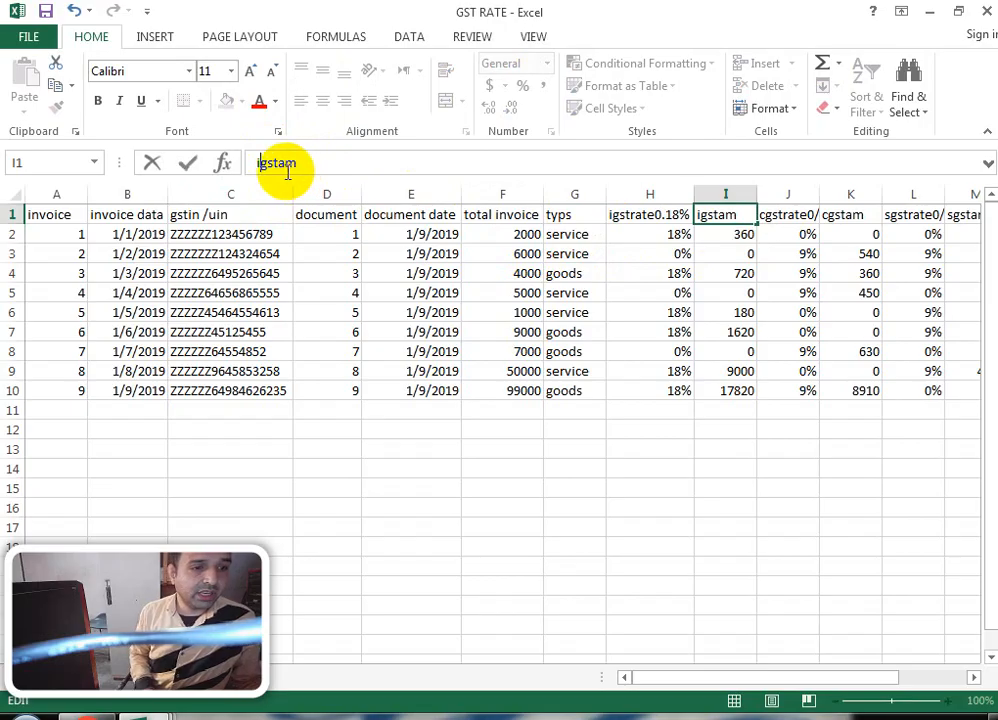
left_click(300, 159)
type("t")
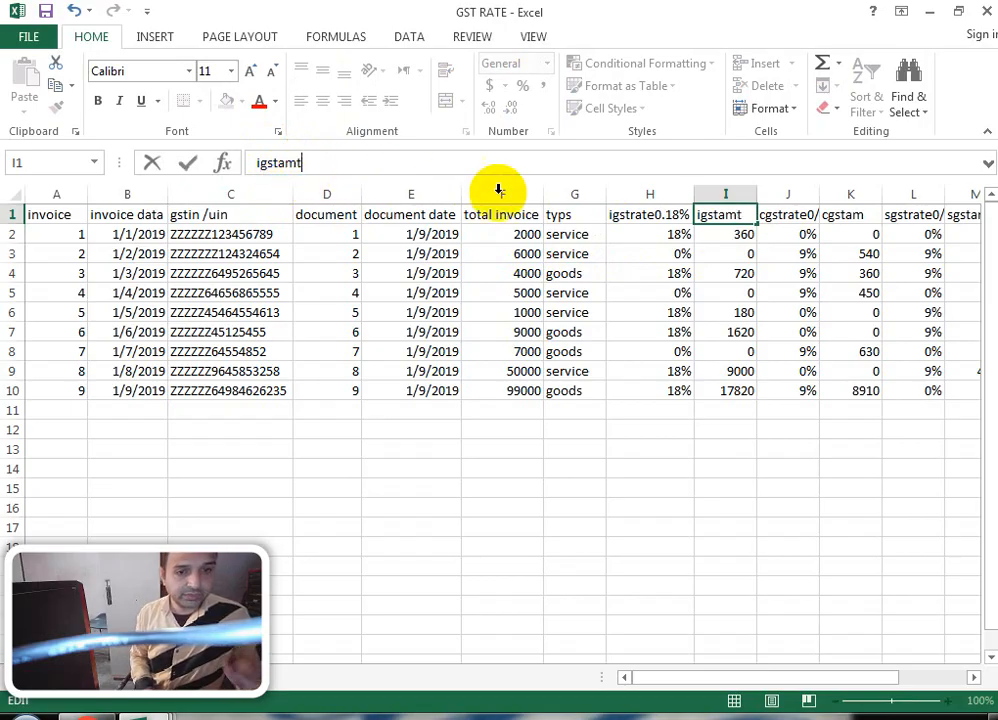
left_click(718, 243)
left_click_drag(718, 243, 715, 245)
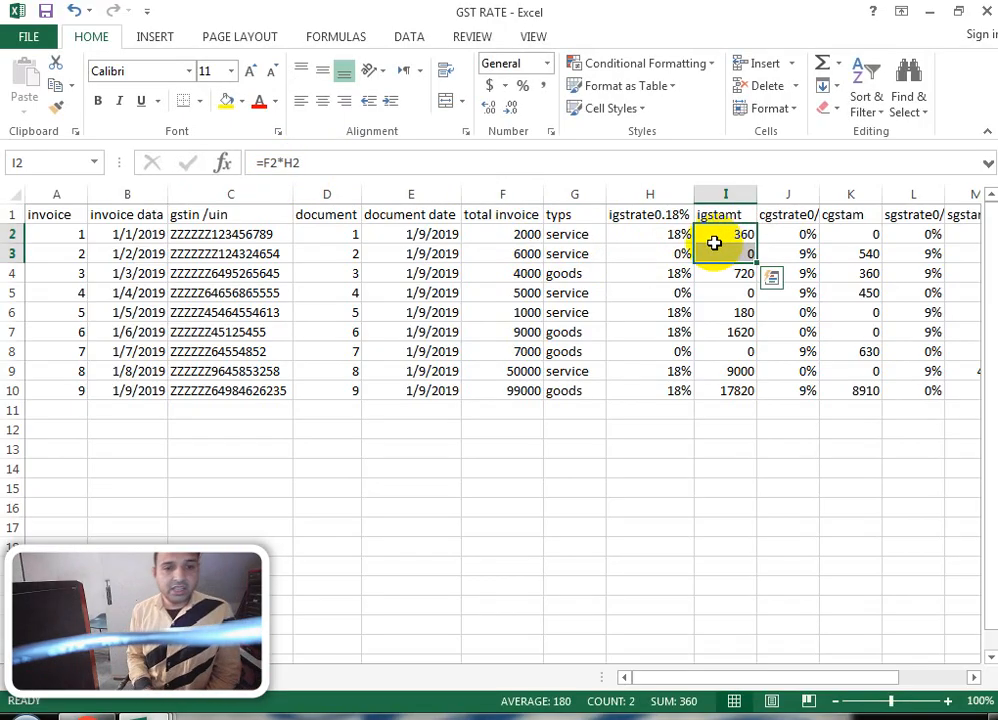
left_click(717, 231)
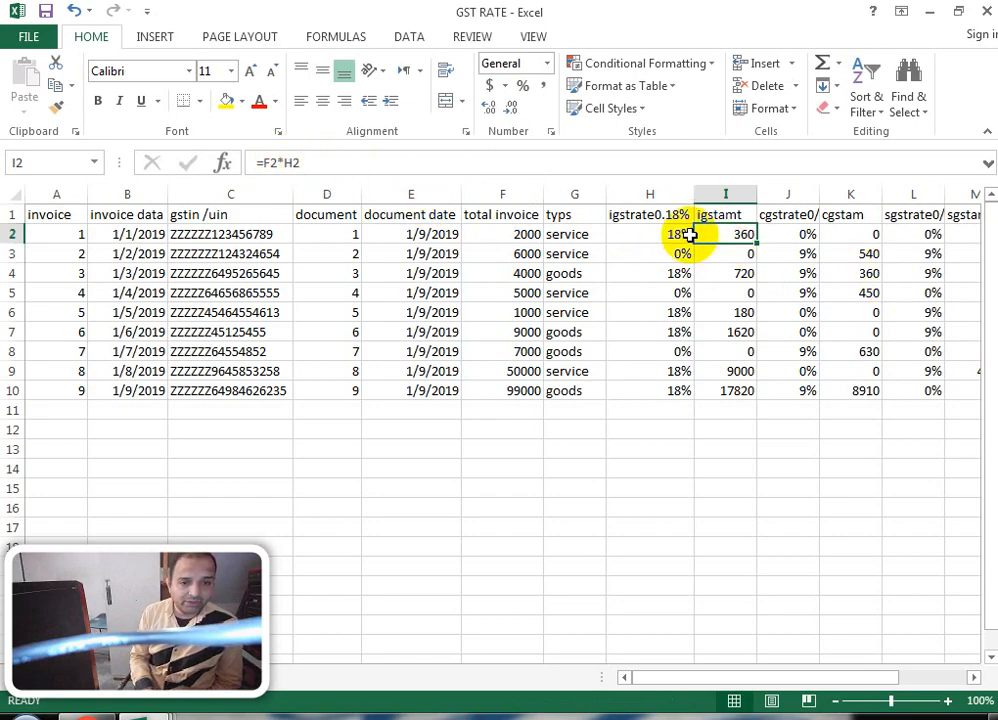
Step: Review the F2*H2 igst calculation and AutoFit column J to its cgstrate0/0.09 header
left_click(518, 241)
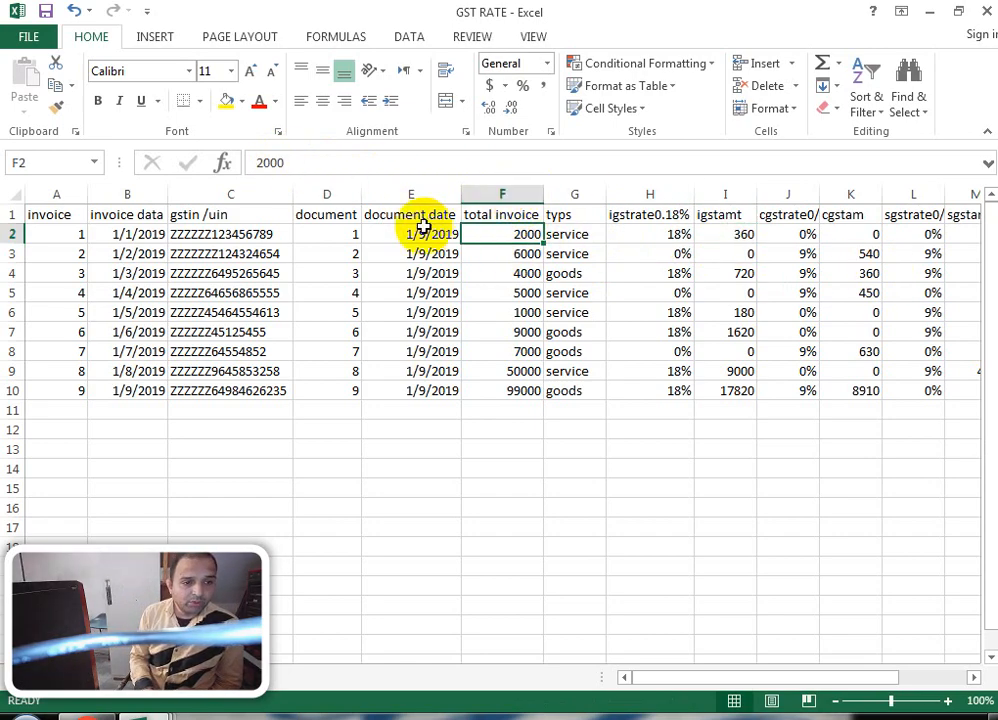
left_click(668, 252)
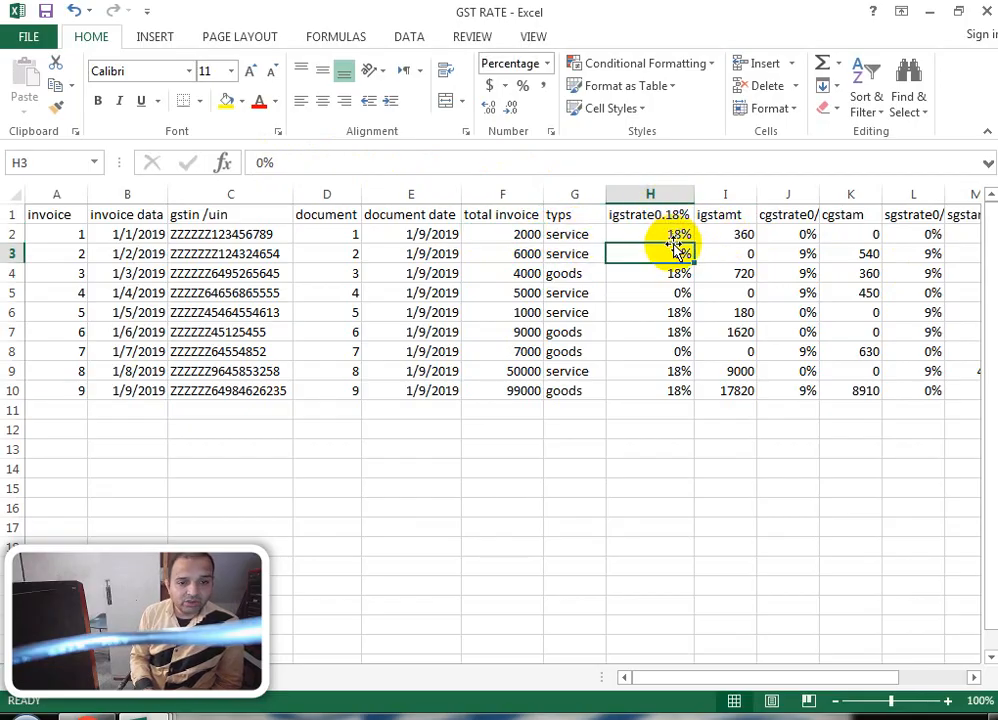
left_click(668, 236)
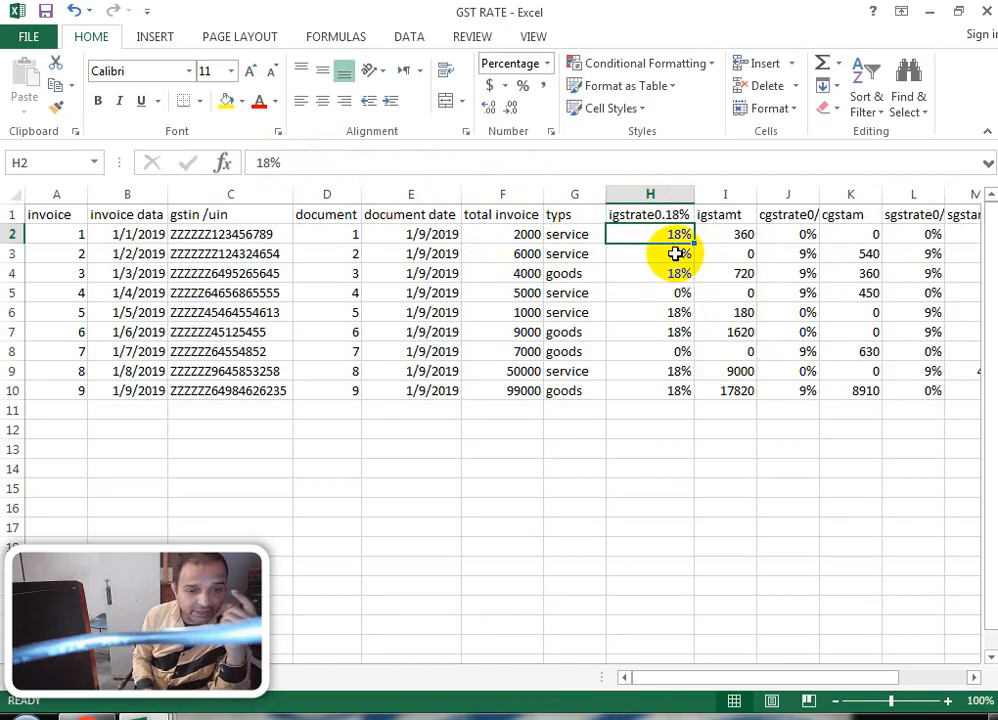
left_click(744, 234)
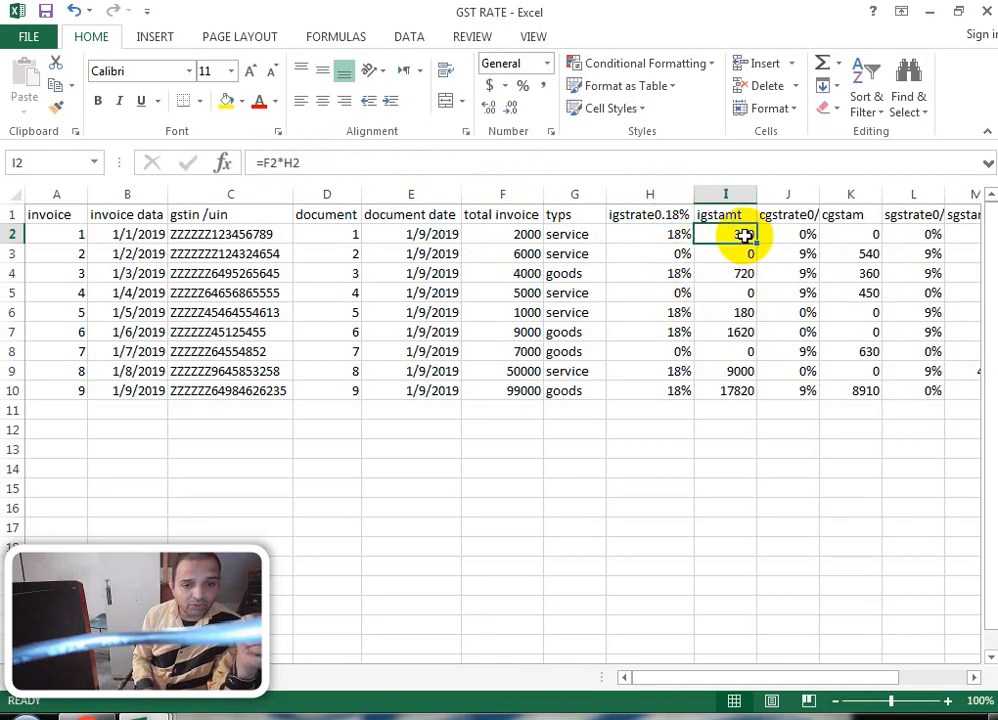
left_click(798, 236)
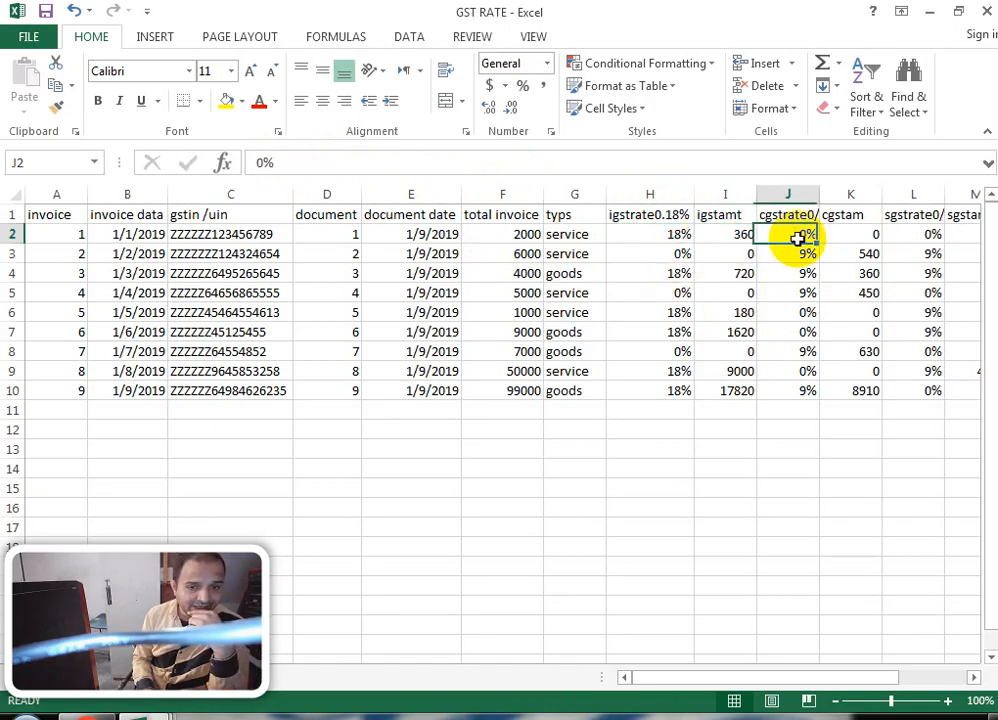
double_click(824, 193)
left_click(818, 215)
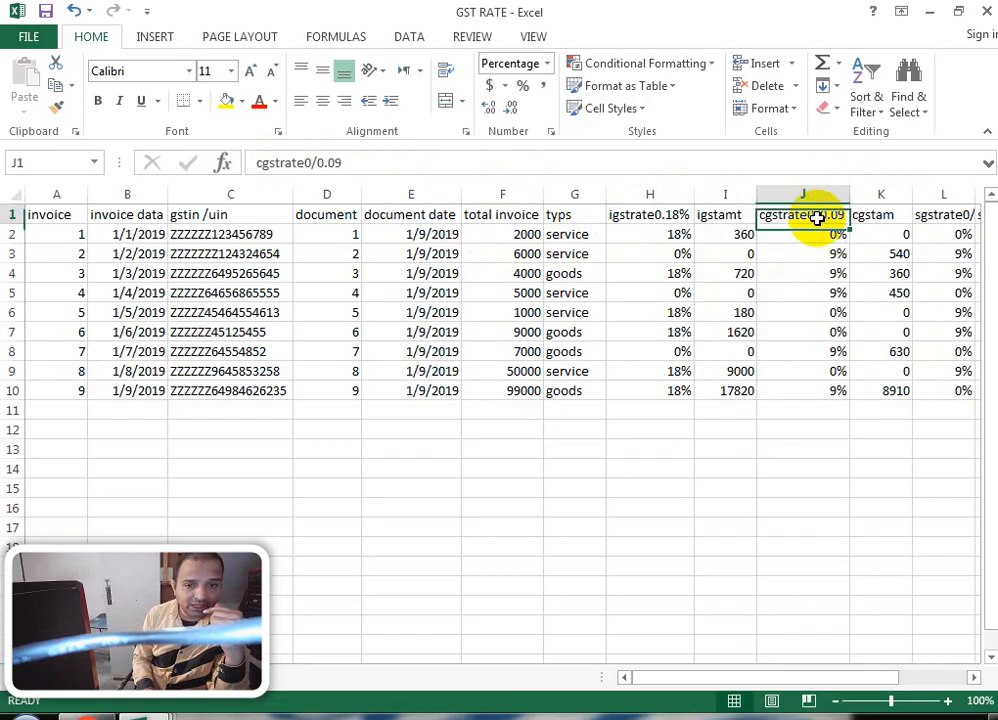
left_click_drag(352, 162, 111, 167)
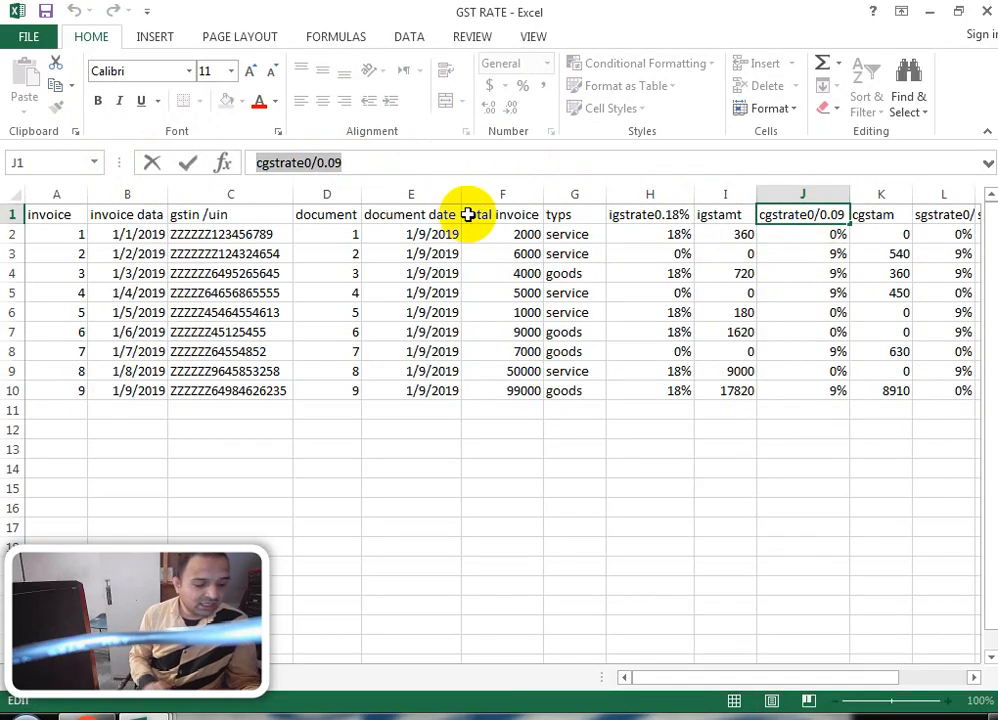
type("cgst@9")
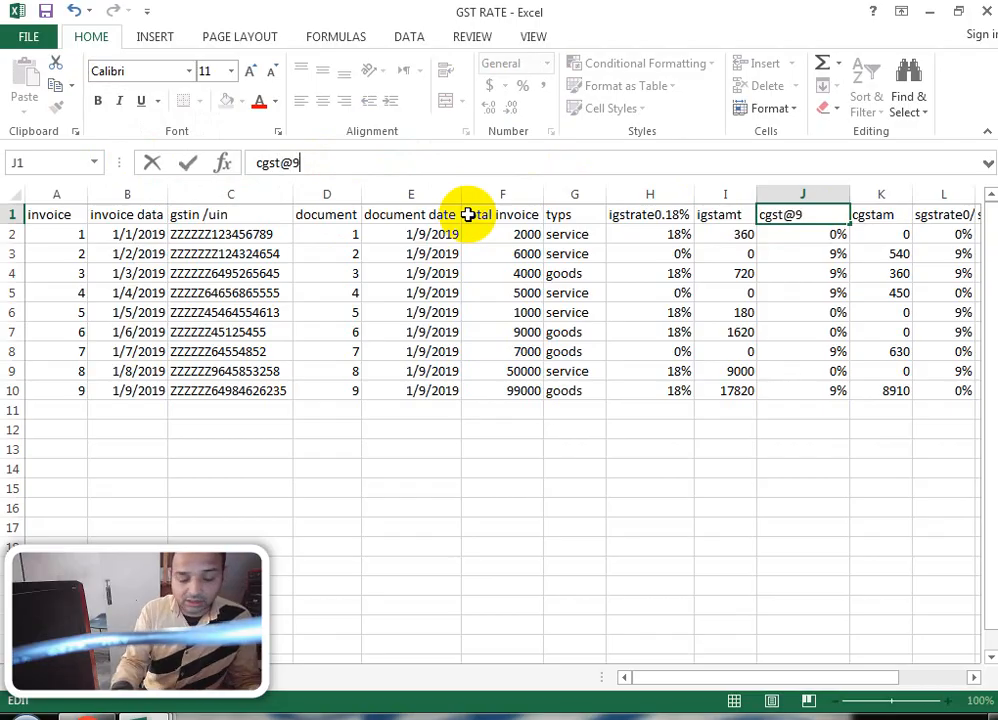
type("%")
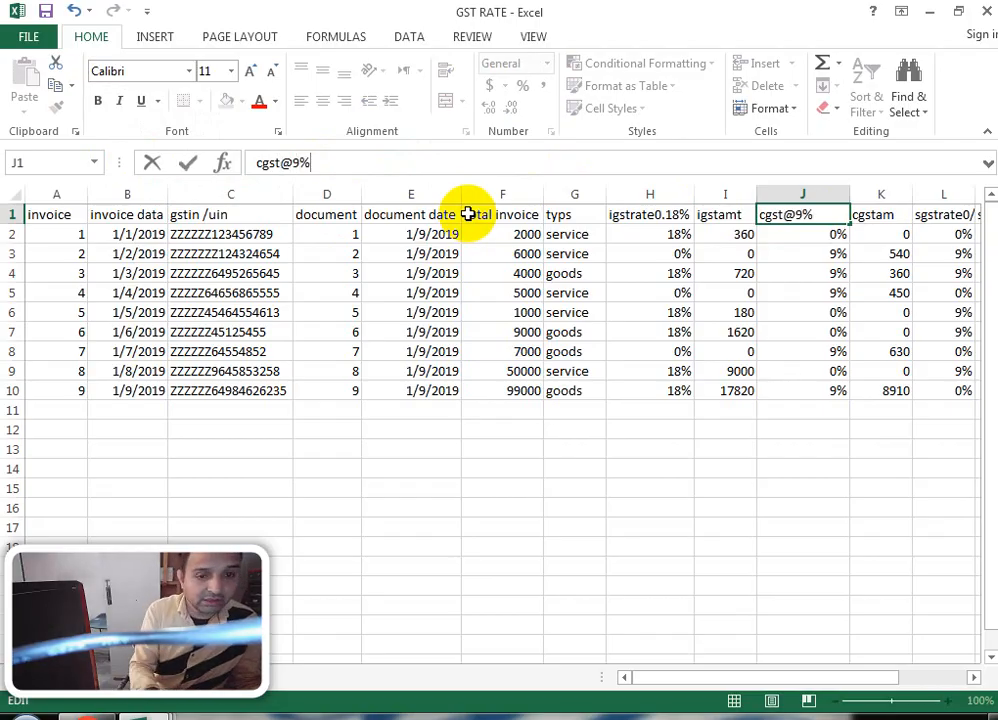
key("Return")
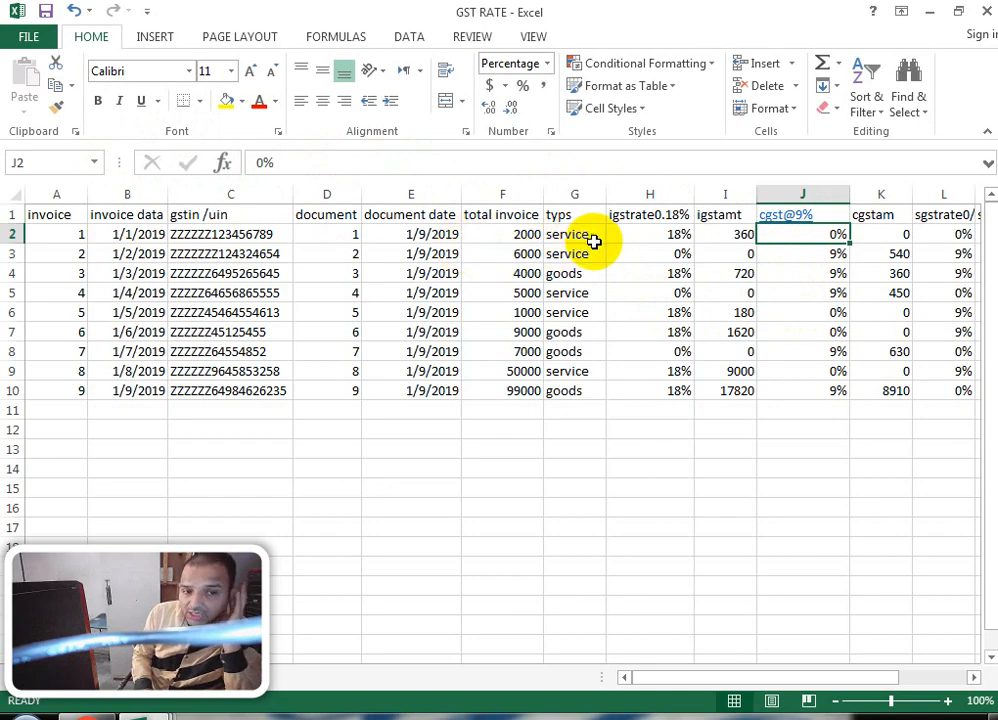
left_click(828, 258)
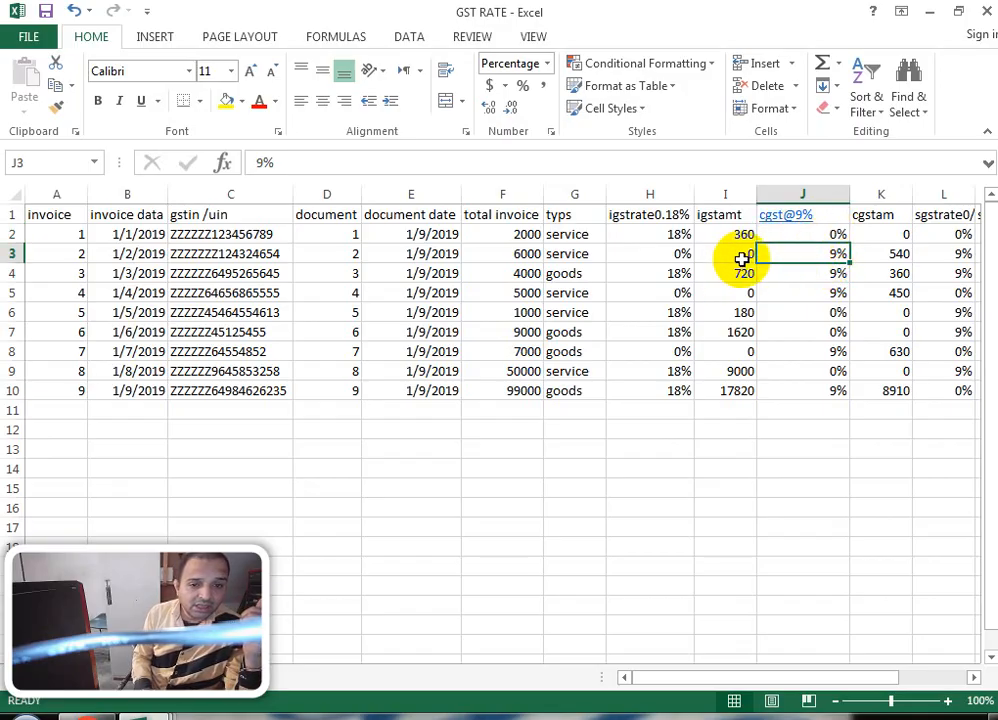
left_click(690, 252)
left_click_drag(697, 250, 744, 254)
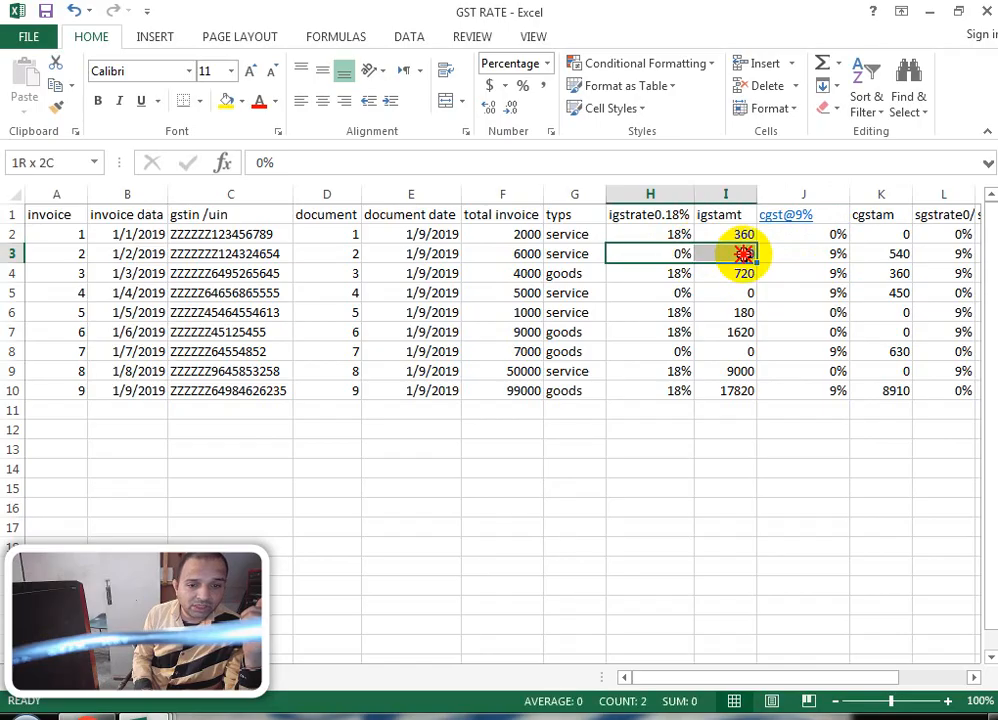
left_click(670, 233)
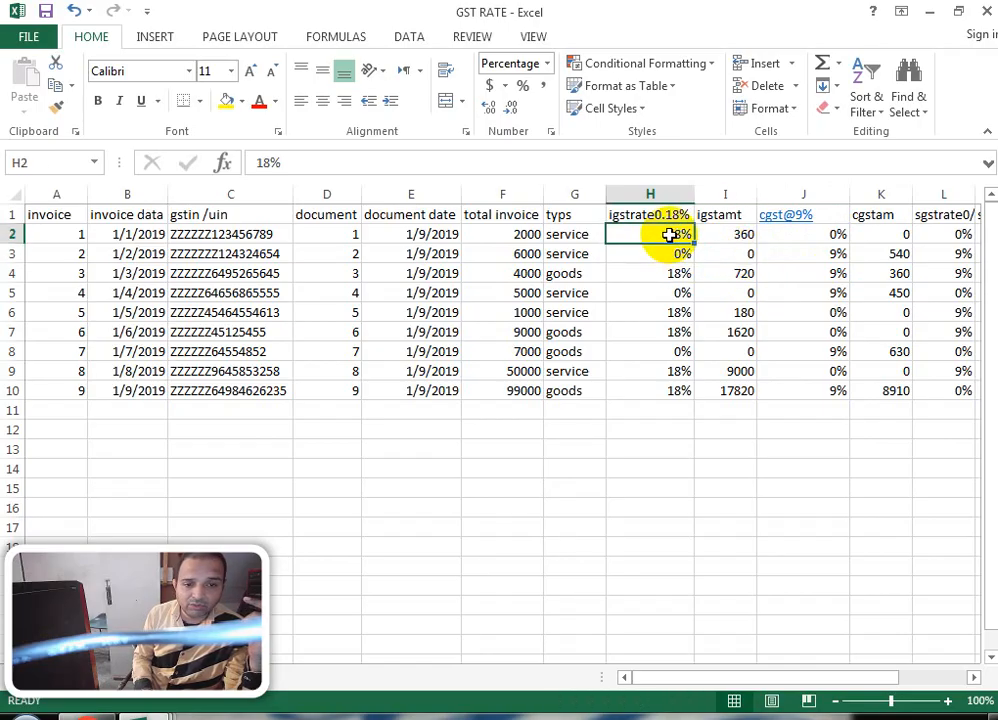
left_click(680, 257)
left_click(828, 256)
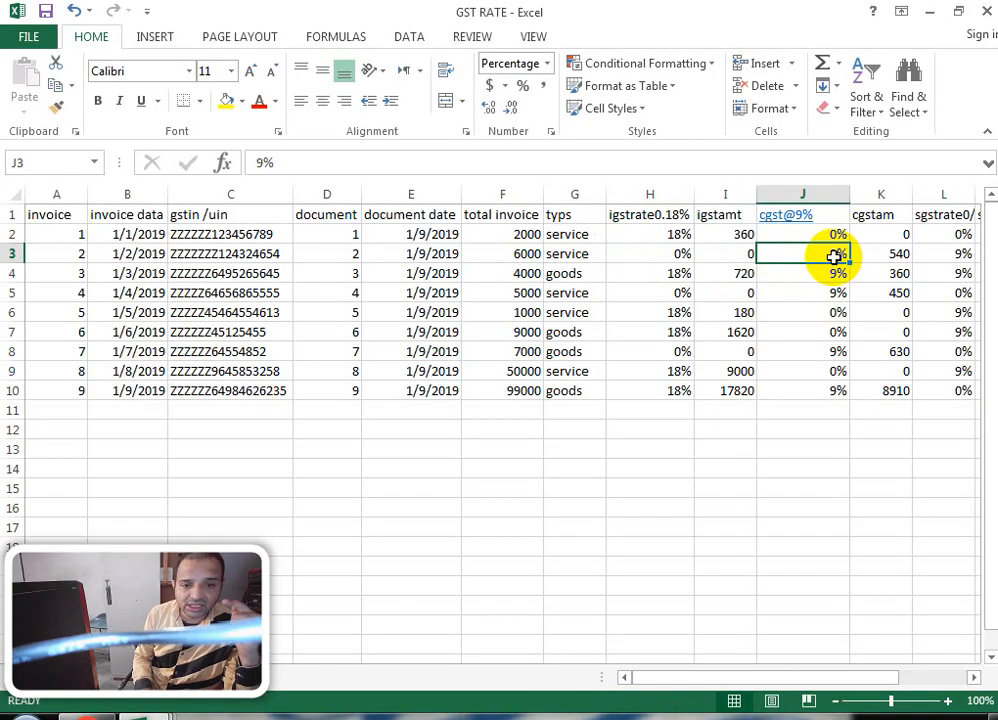
left_click(898, 253)
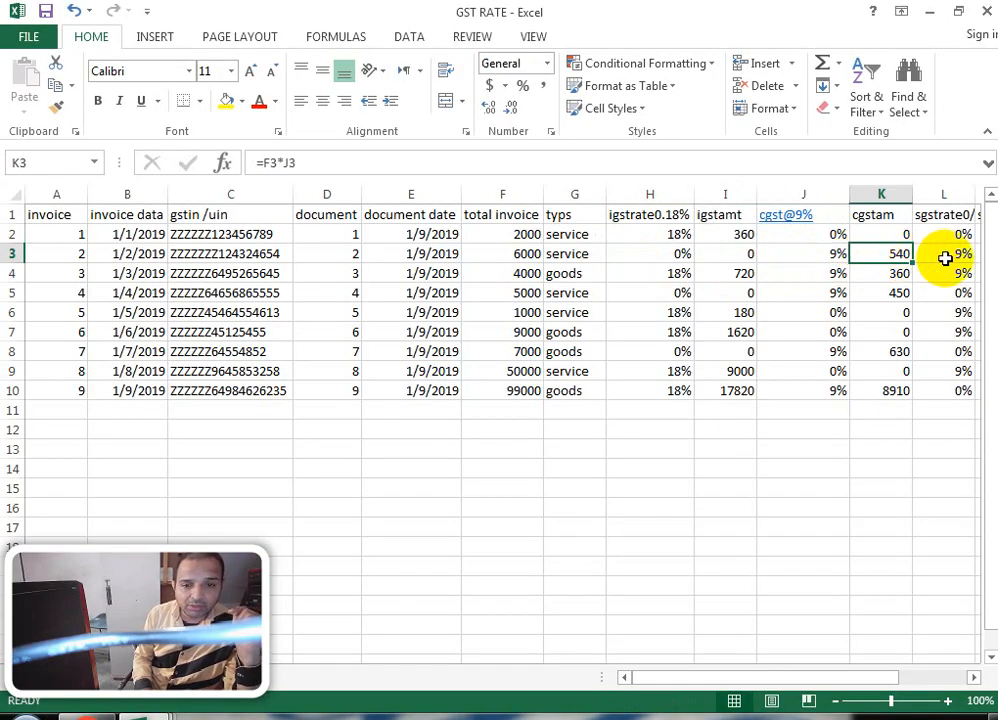
left_click(945, 258)
left_click(935, 214)
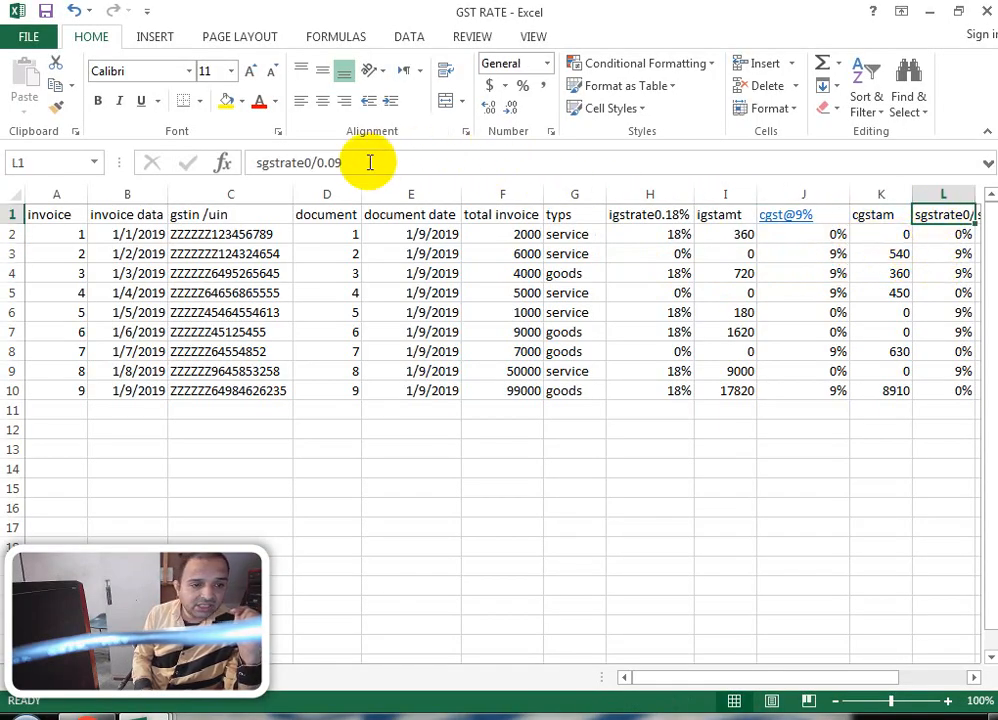
Step: Overwrite the L1 header text sgstrate0/0.09 with 'sgst@9%' and confirm
left_click_drag(370, 162, 212, 162)
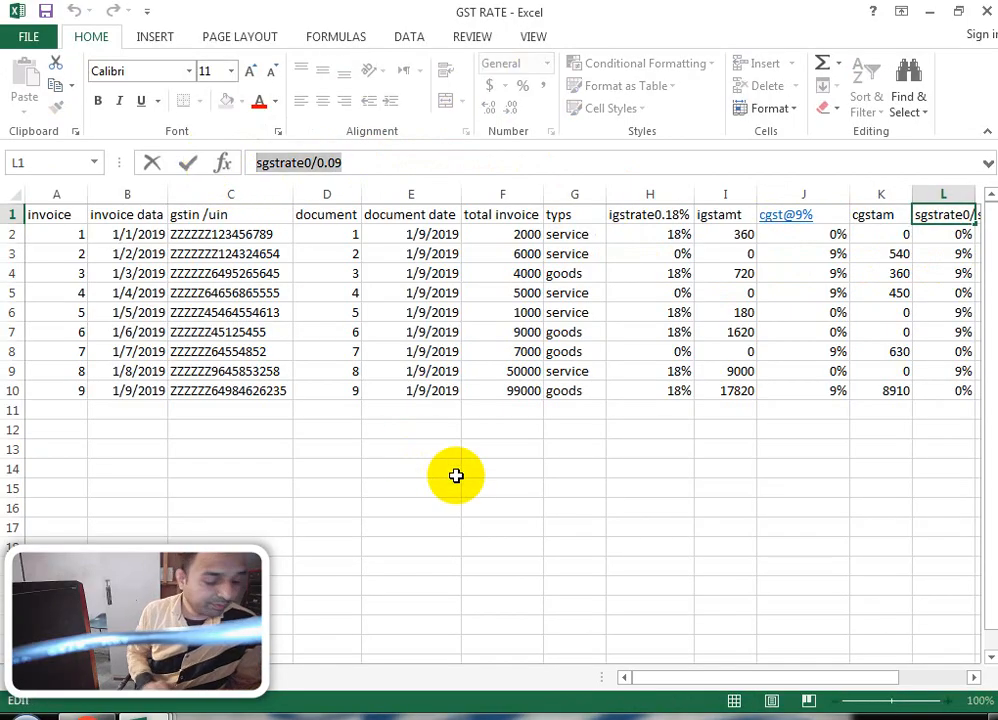
type("sgst@9")
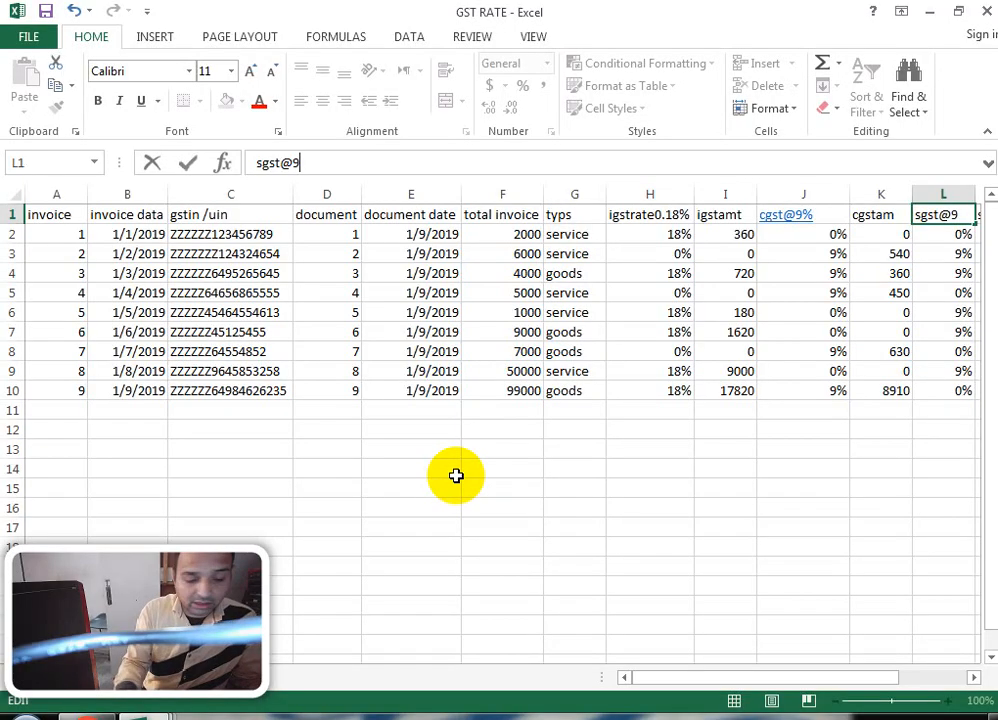
type("%")
key("Return")
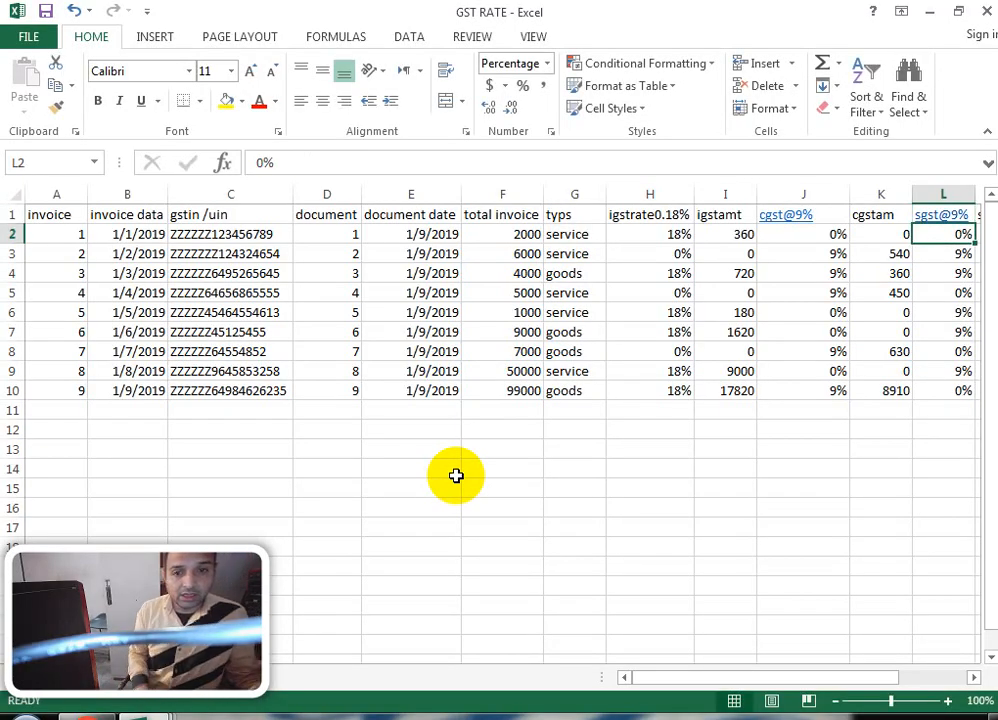
left_click_drag(887, 679, 931, 668)
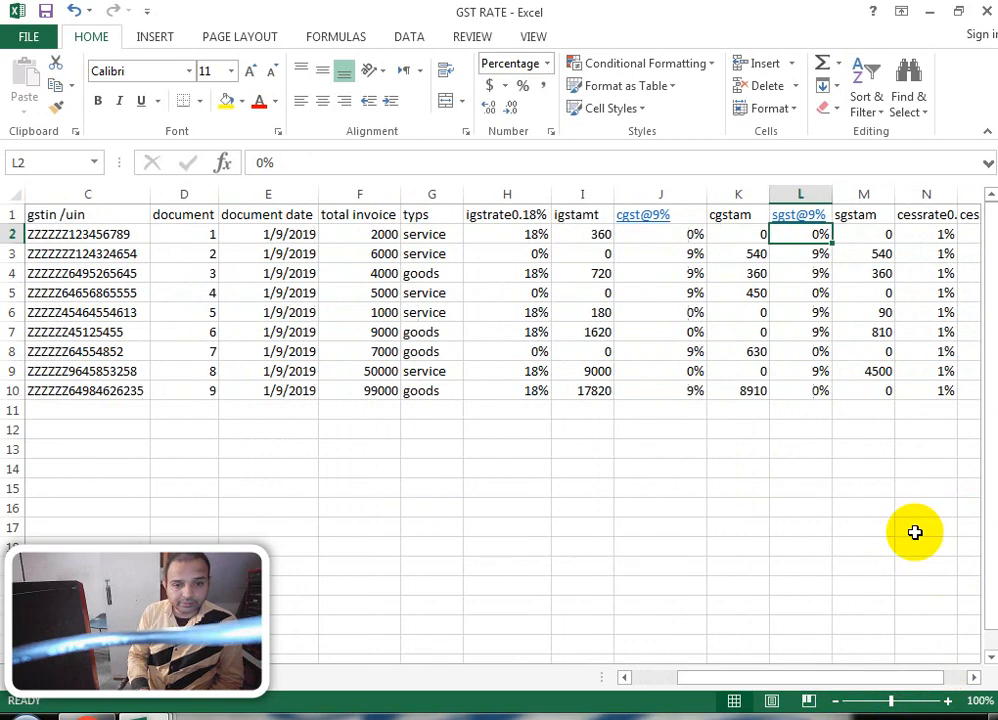
left_click(752, 230)
left_click(822, 230)
left_click(855, 236)
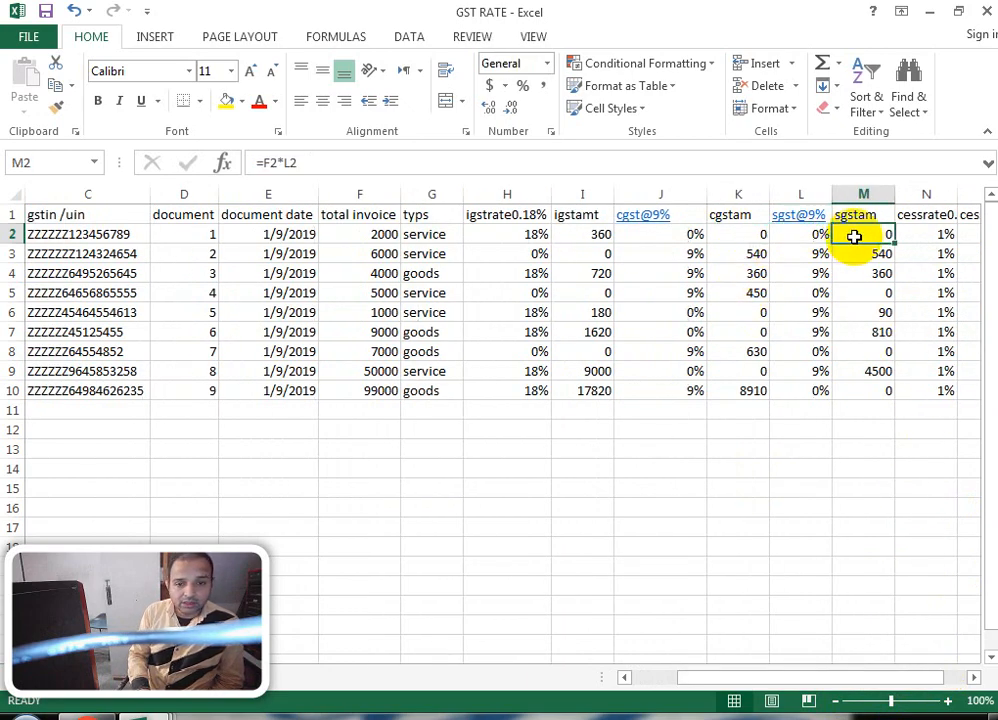
left_click(862, 253)
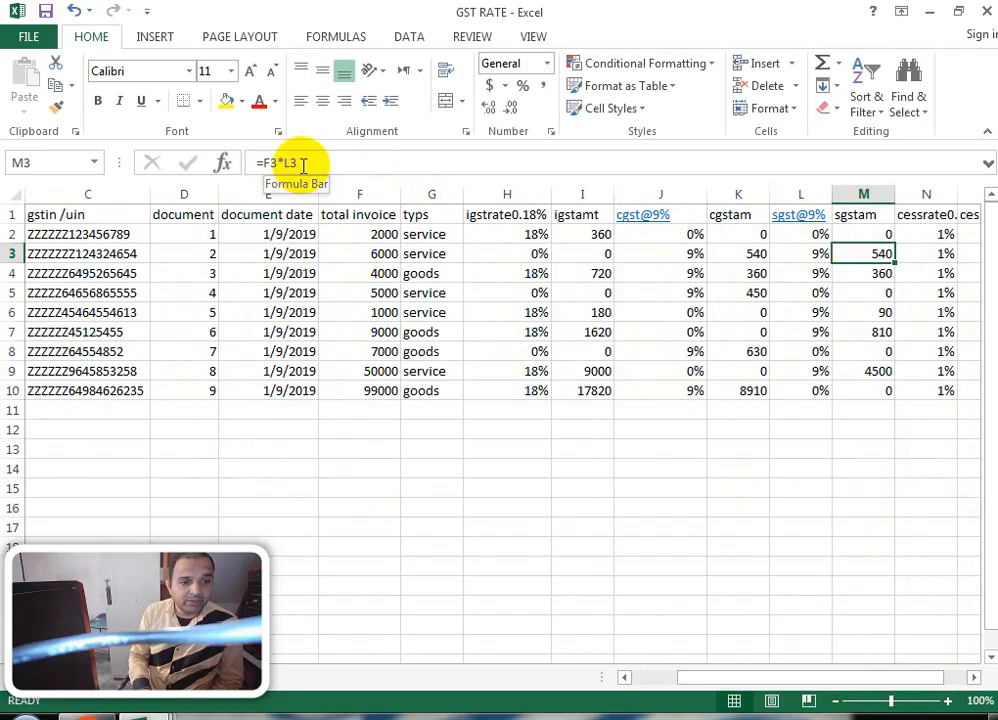
left_click(384, 257)
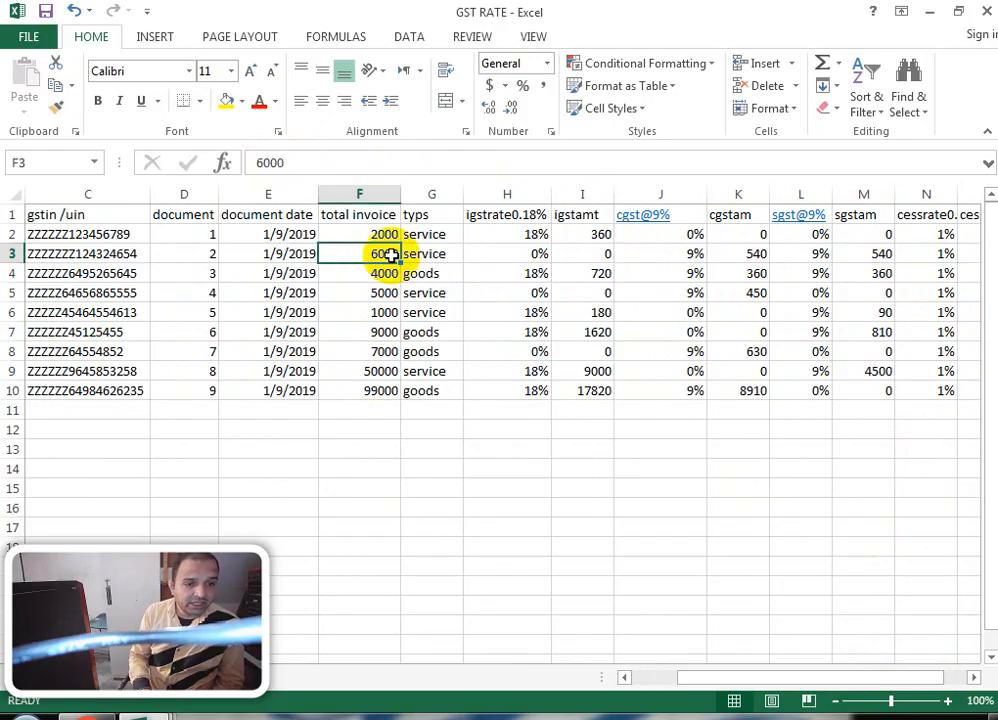
left_click(693, 256)
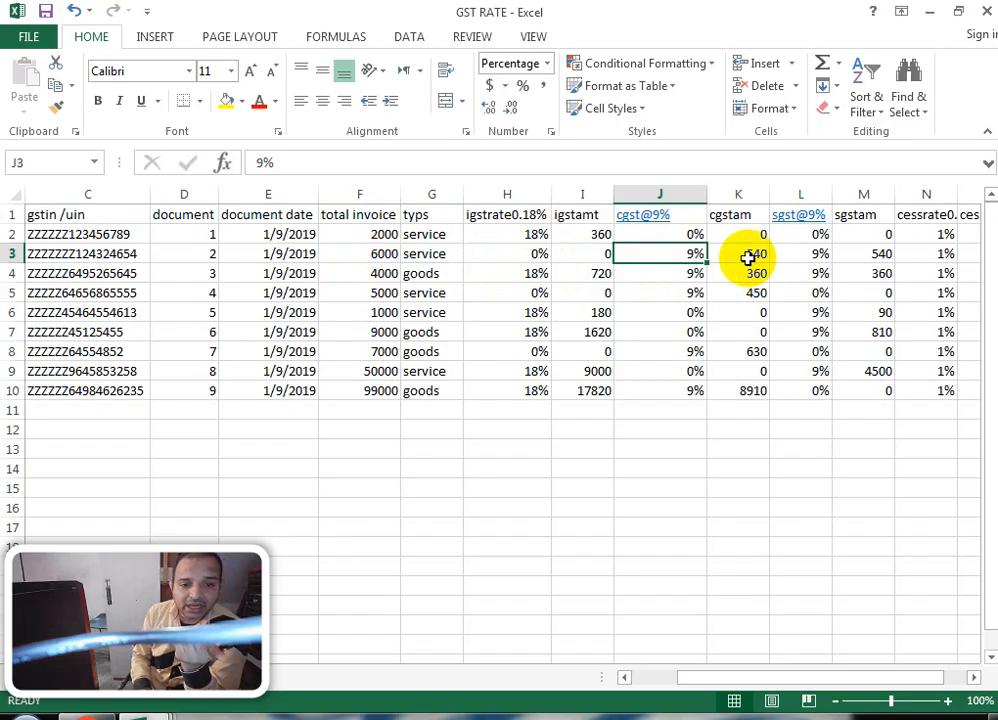
left_click(752, 258)
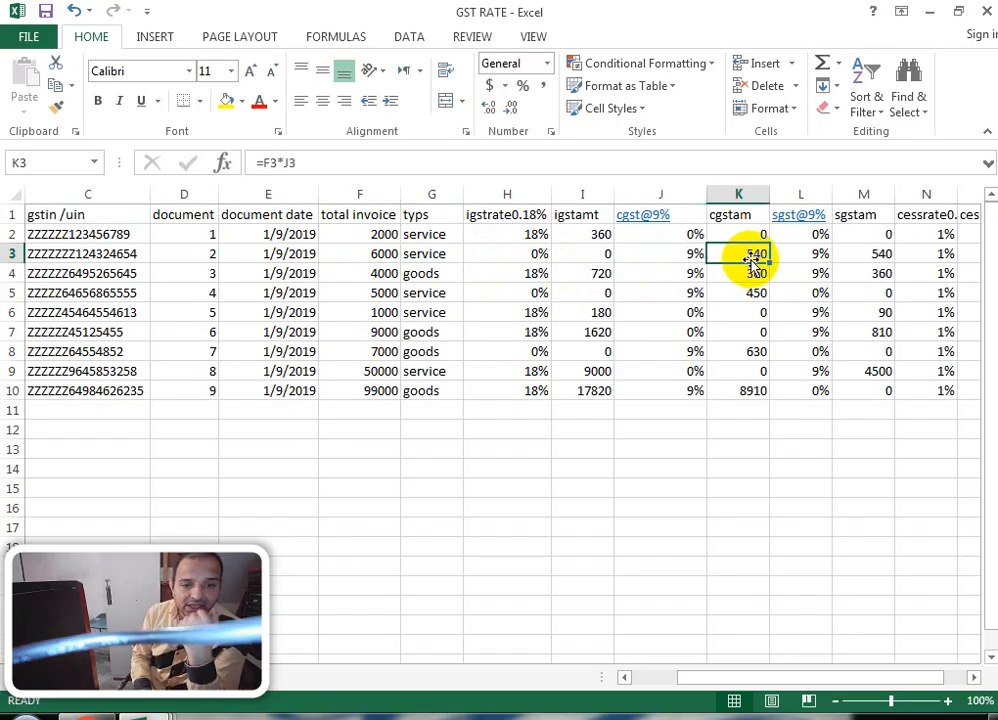
left_click(818, 258)
left_click(896, 255)
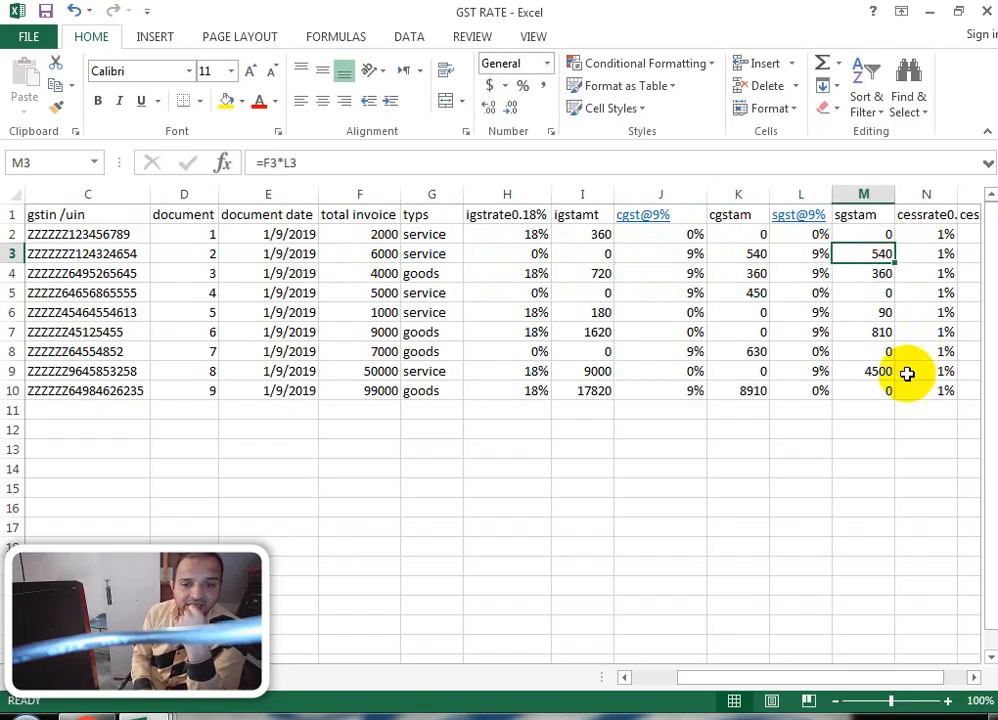
left_click_drag(724, 677, 830, 677)
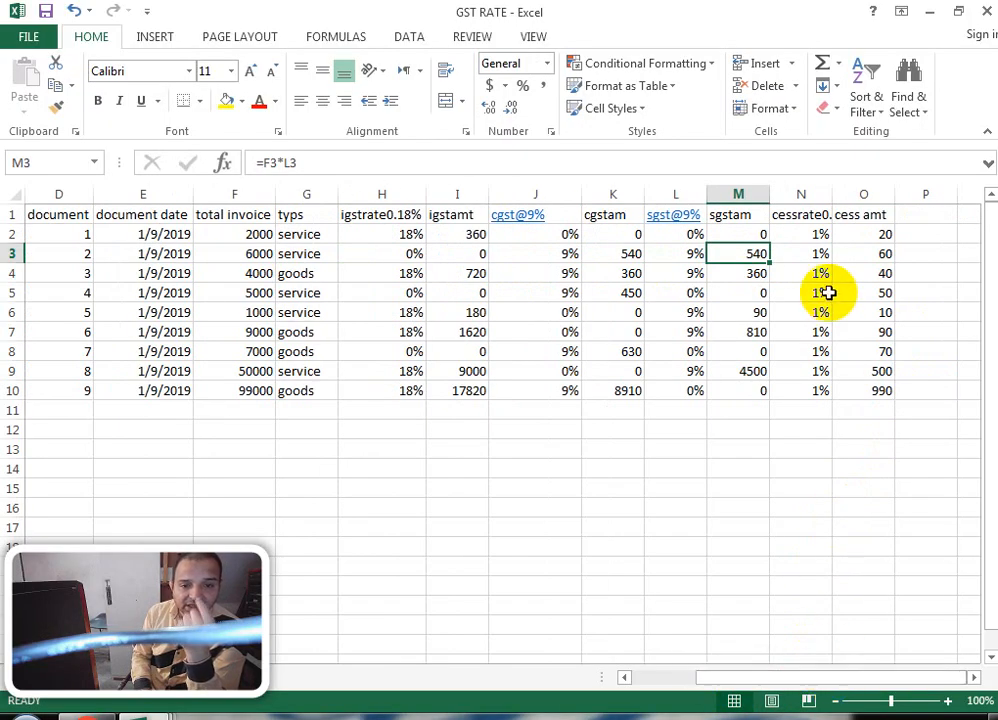
left_click_drag(813, 234, 812, 371)
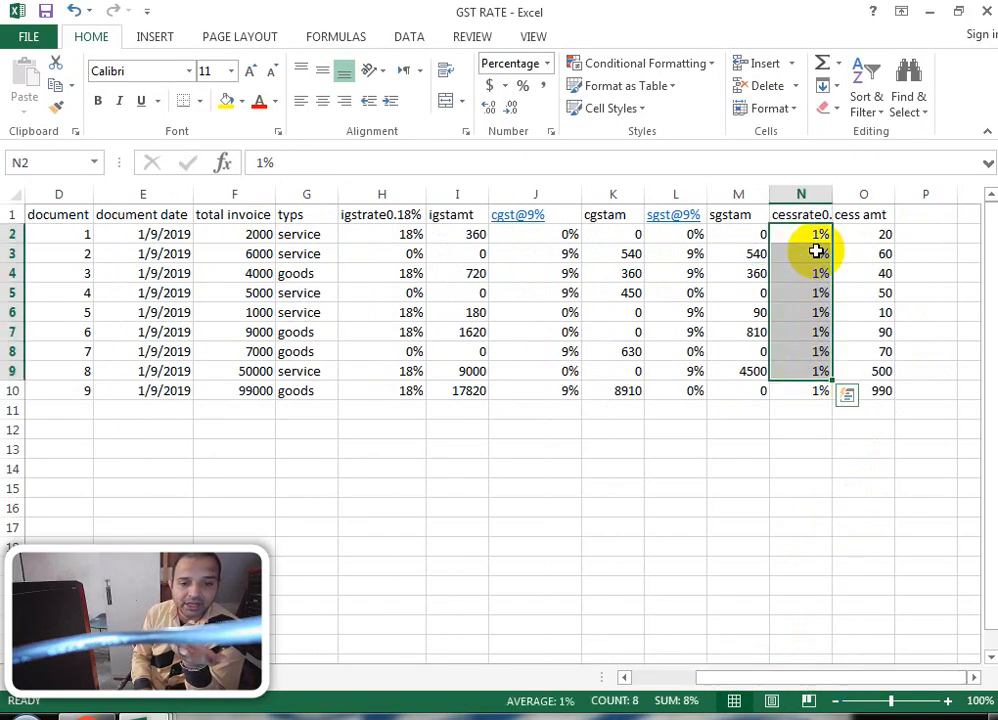
left_click(815, 230)
Step: Autofit column N and change the N1 header to cess@1%
double_click(831, 193)
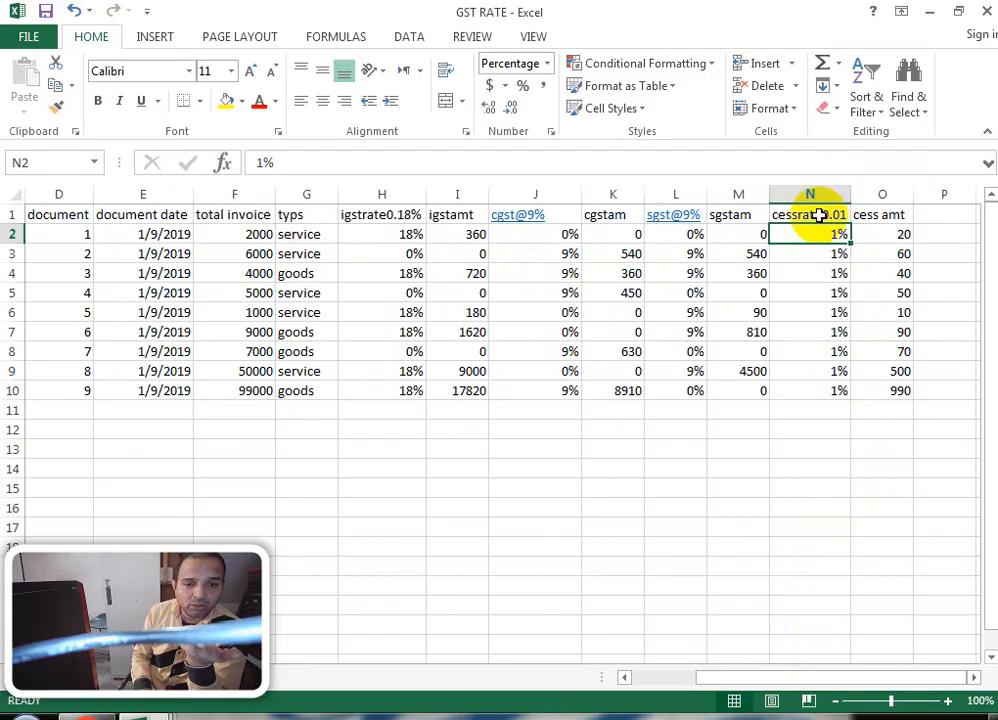
left_click(827, 214)
left_click(372, 168)
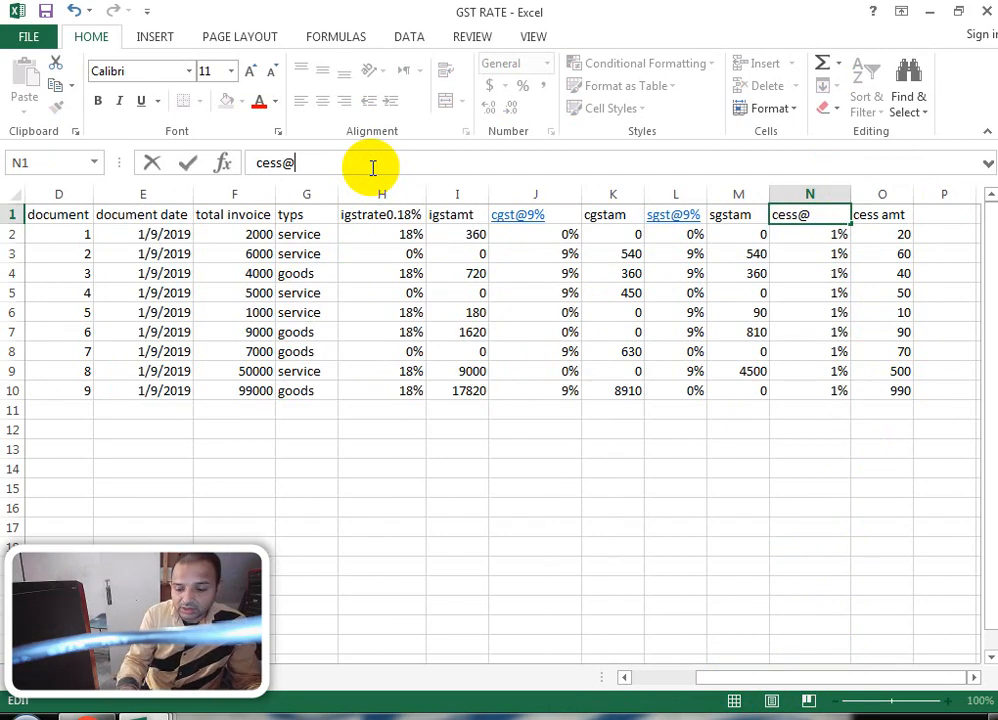
type("1%")
key("Return")
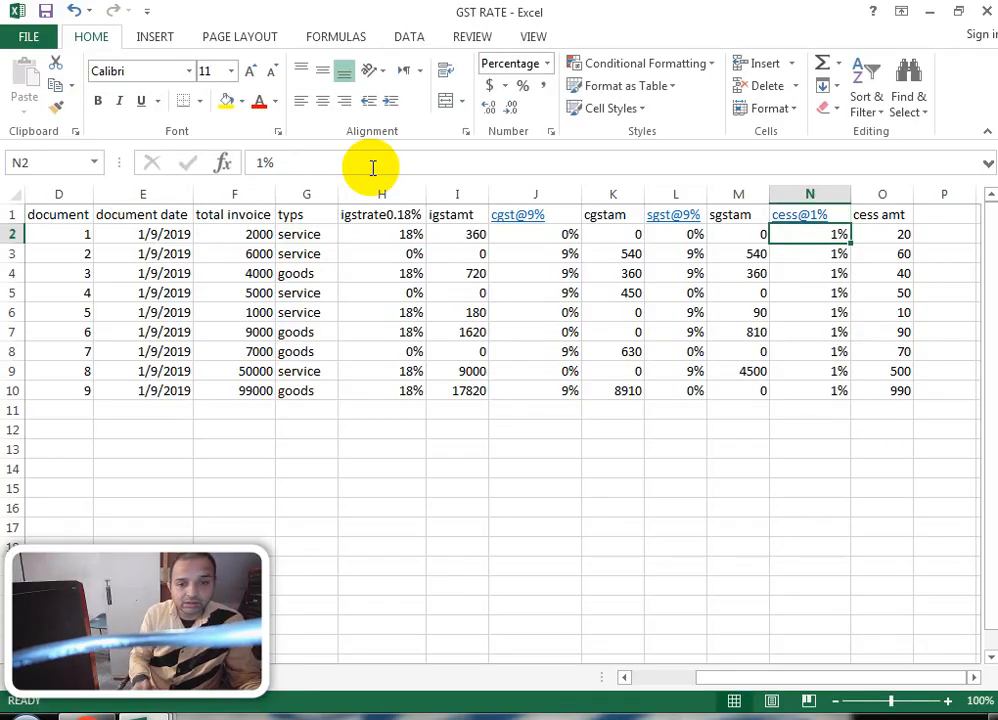
Step: Check the cess amount formula in O2, then click away from the table
left_click(873, 232)
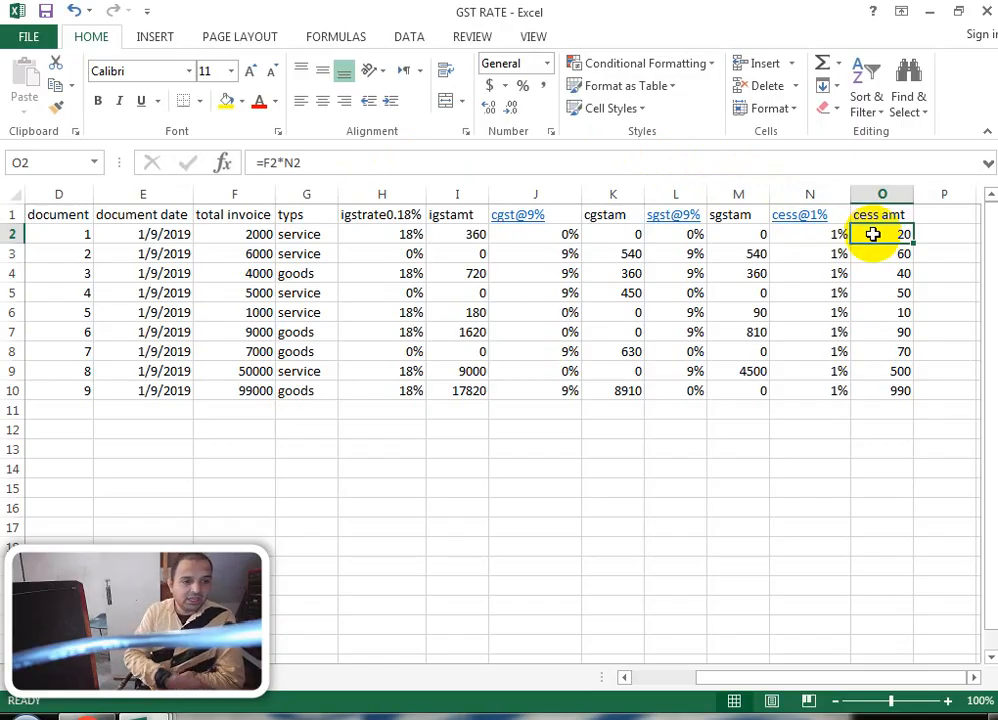
left_click(608, 412)
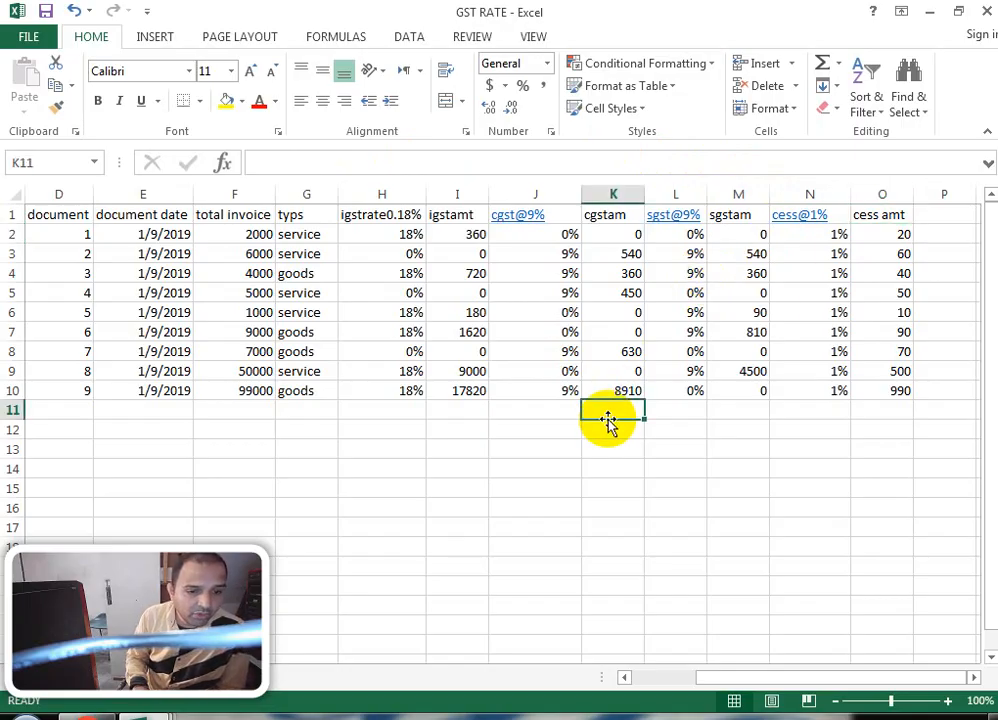
left_click(143, 411)
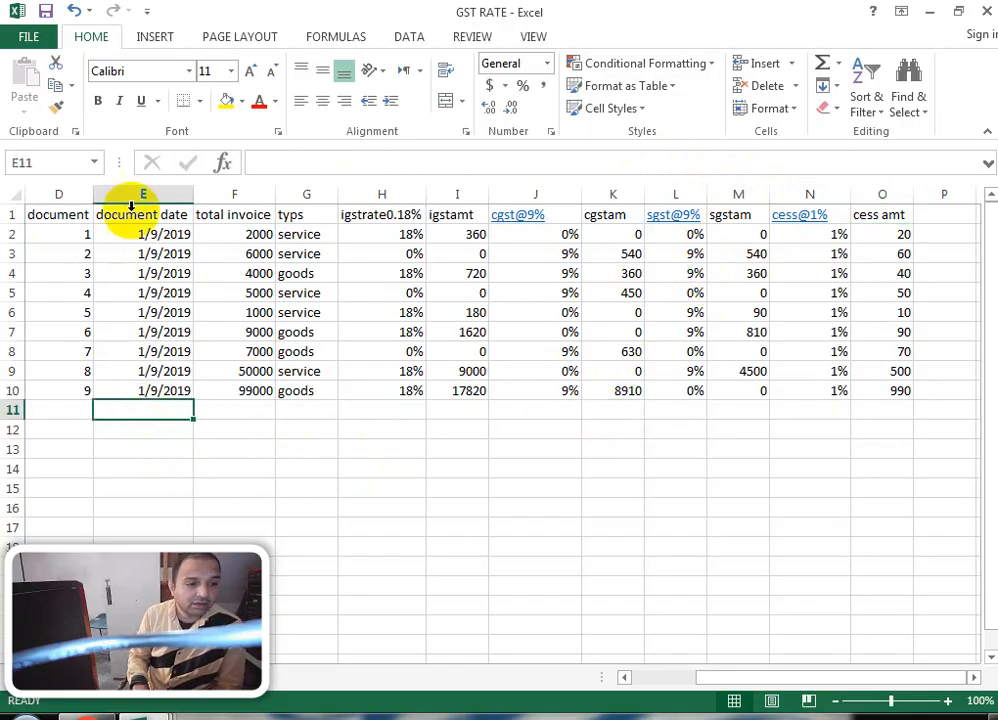
left_click(341, 451)
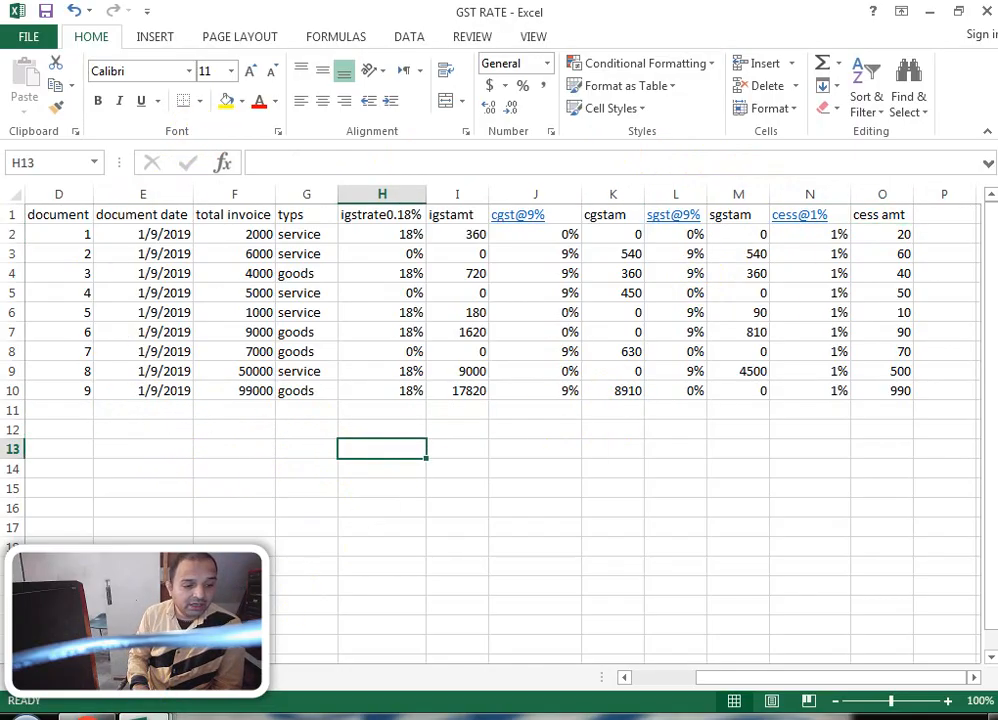
mouse_move(158, 700)
mouse_move(388, 625)
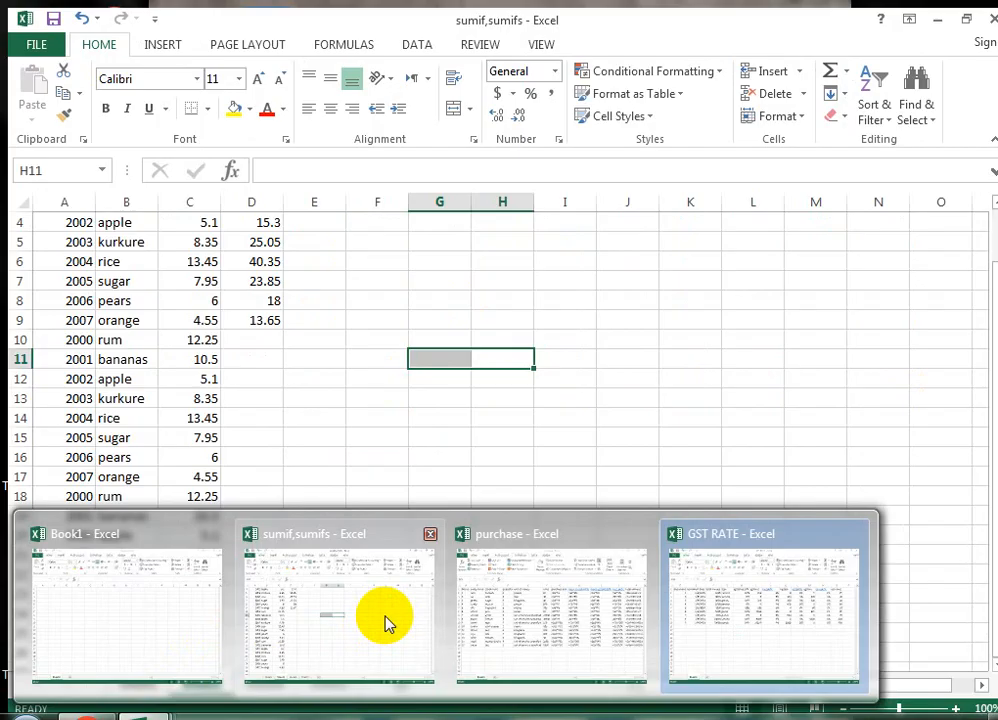
Step: In the sumif,sumifs workbook, review Sheet4's RESULT total, then Sheet1's years column A1:A19
left_click(388, 625)
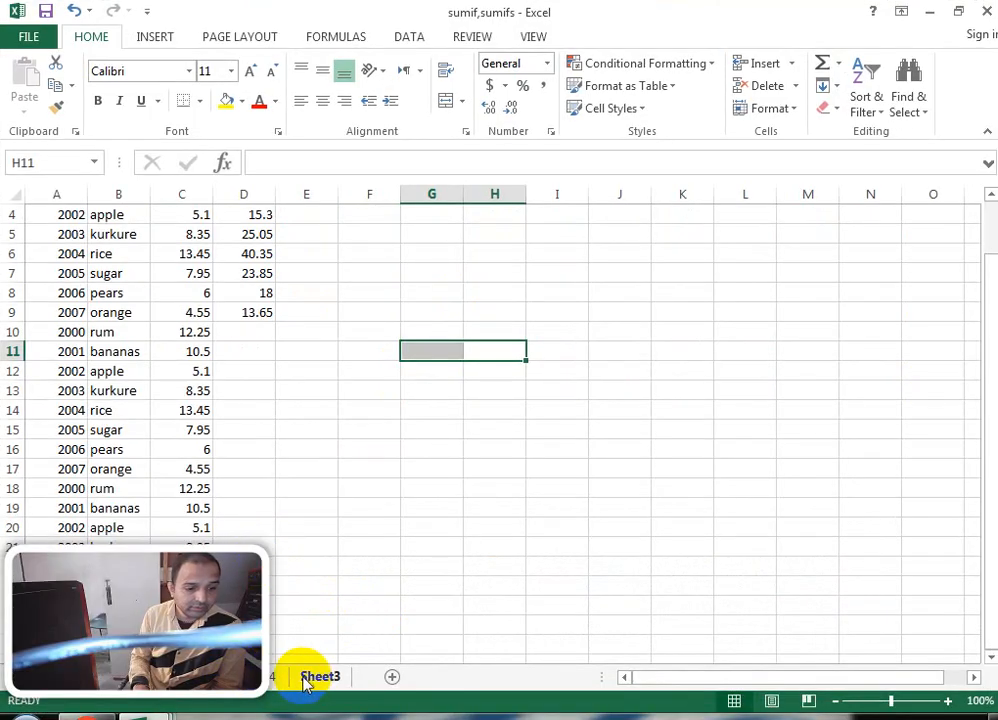
left_click(272, 676)
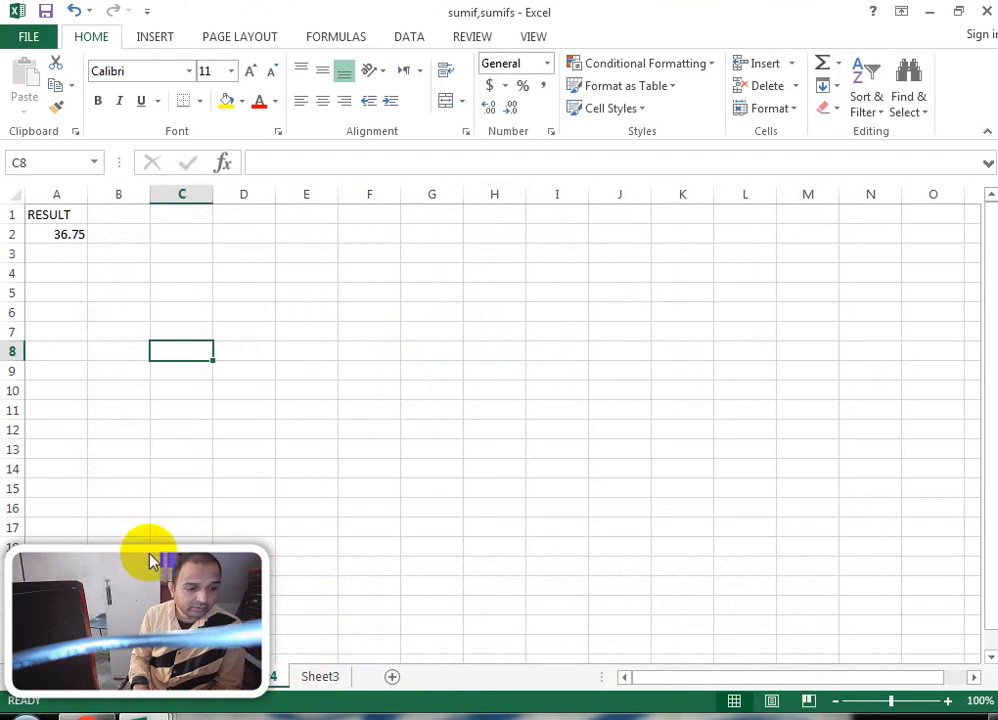
left_click_drag(148, 561, 865, 561)
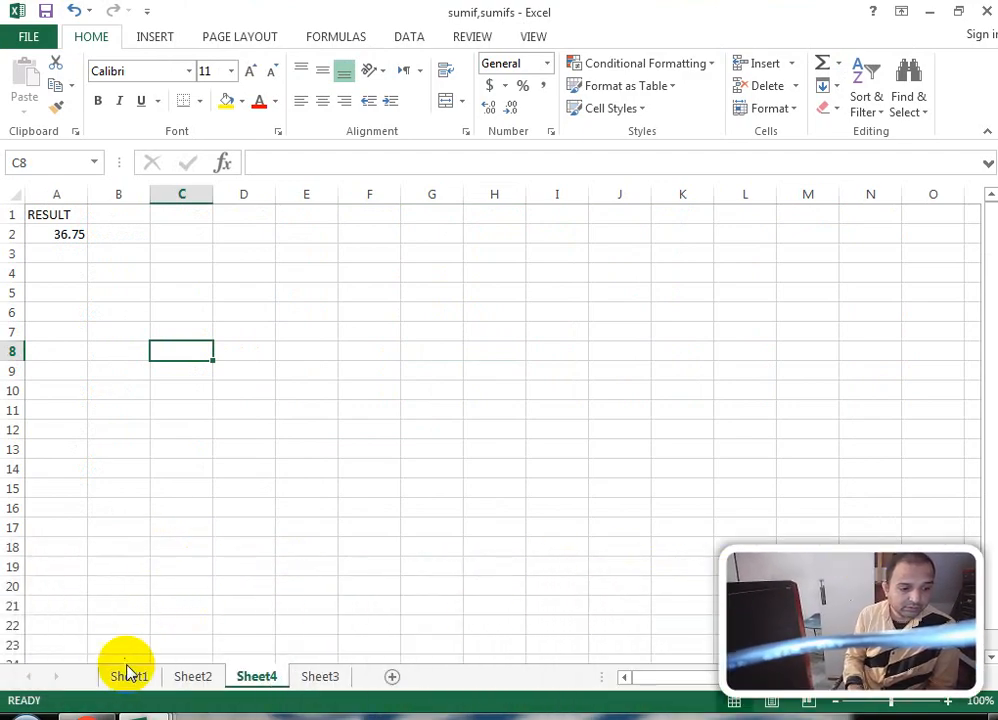
left_click(127, 672)
left_click(61, 215)
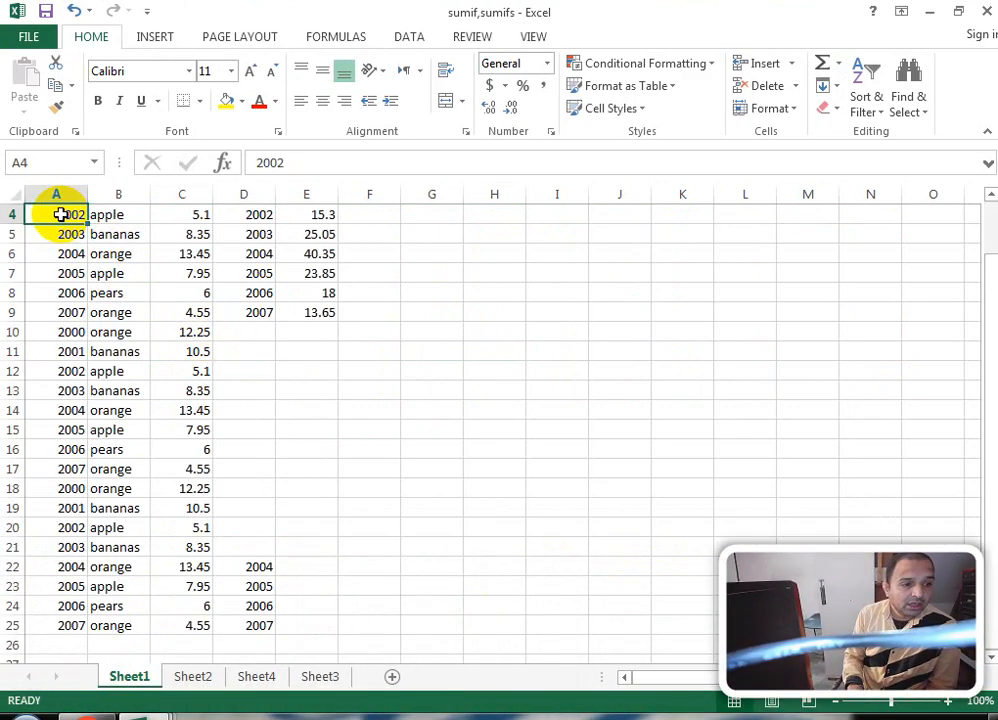
scroll(61, 215, "up", 1)
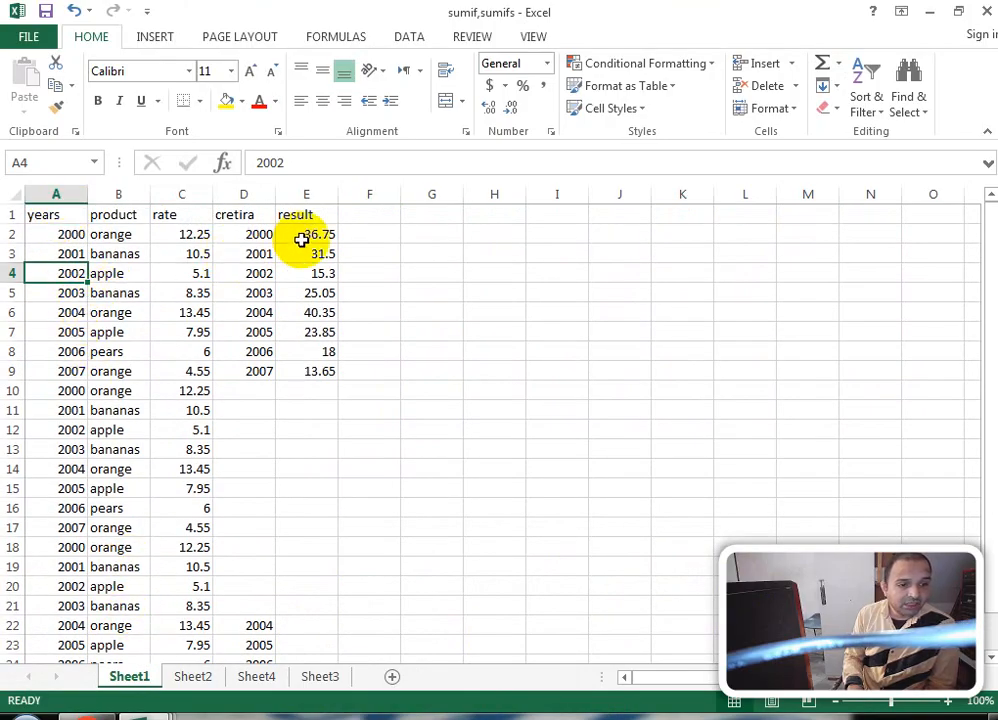
left_click_drag(46, 214, 45, 567)
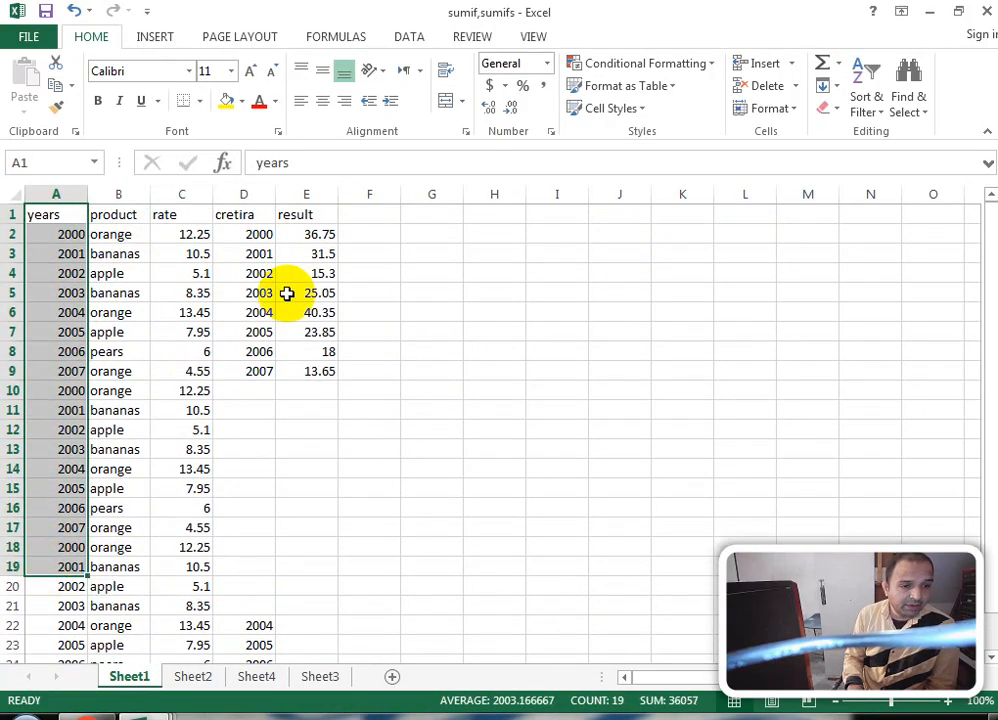
left_click(374, 213)
Step: Enter the heading 'total' in F1 beside the result column
left_click(310, 206)
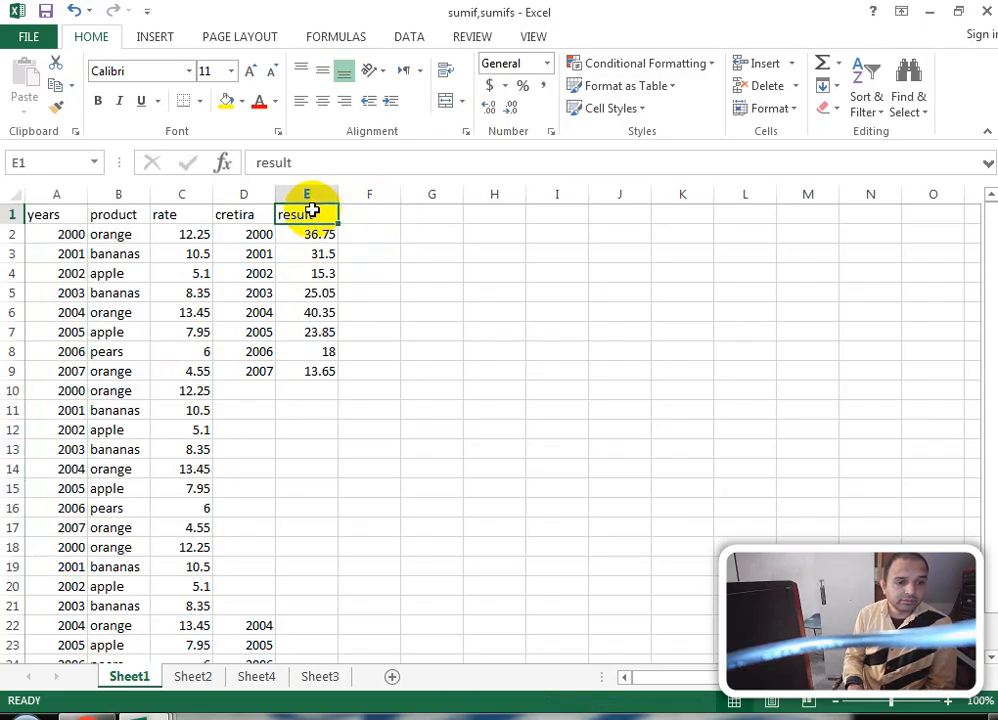
left_click(386, 236)
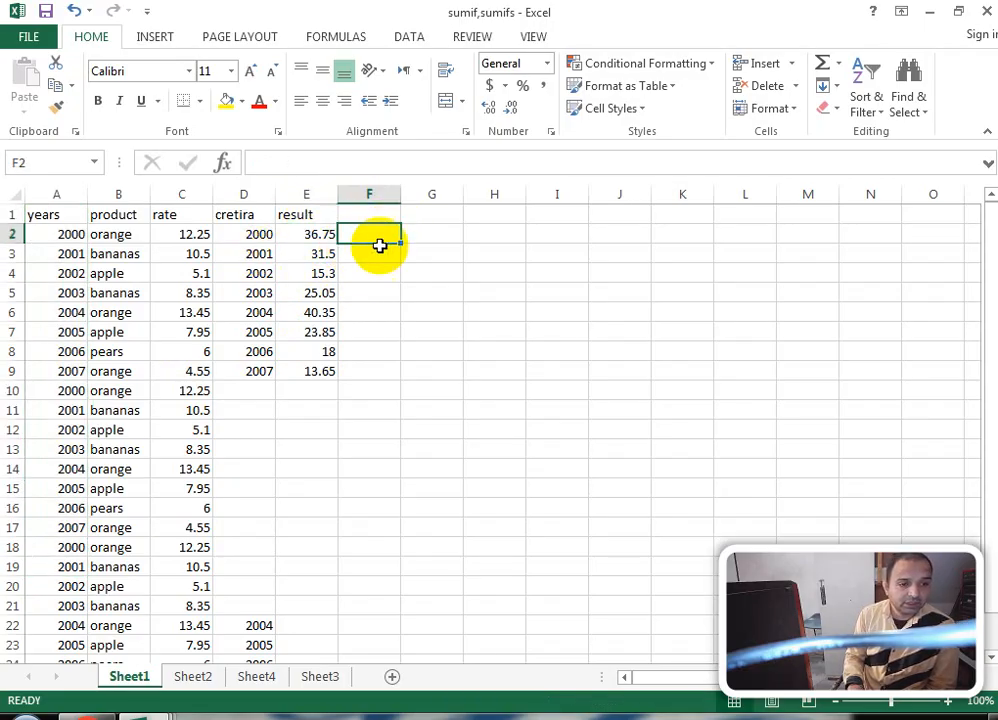
left_click(386, 215)
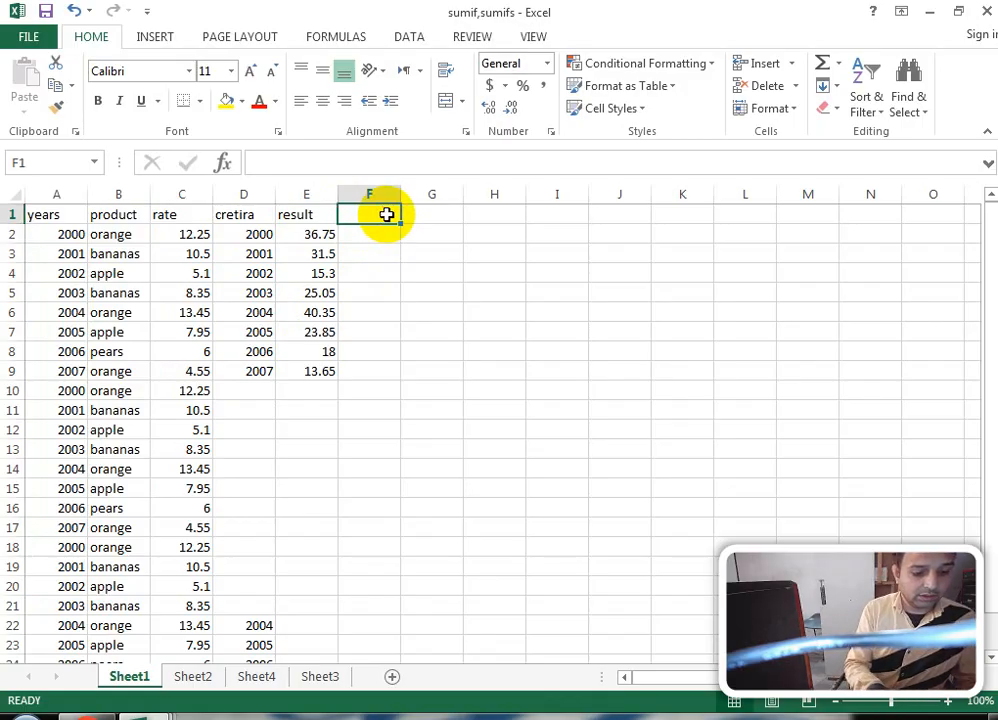
type("total")
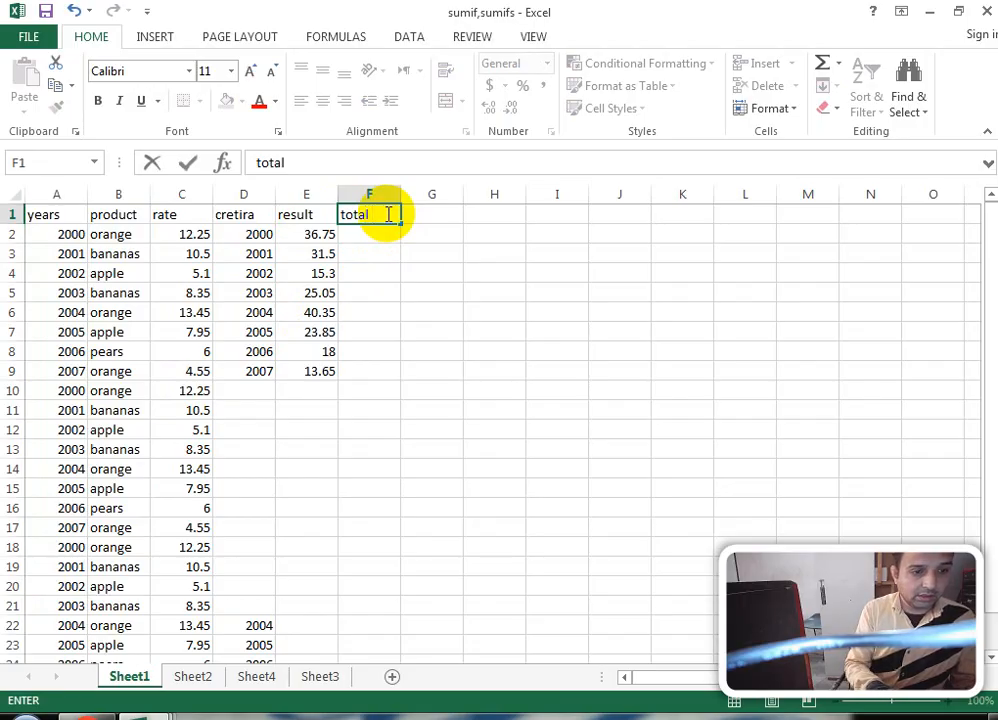
left_click(375, 250)
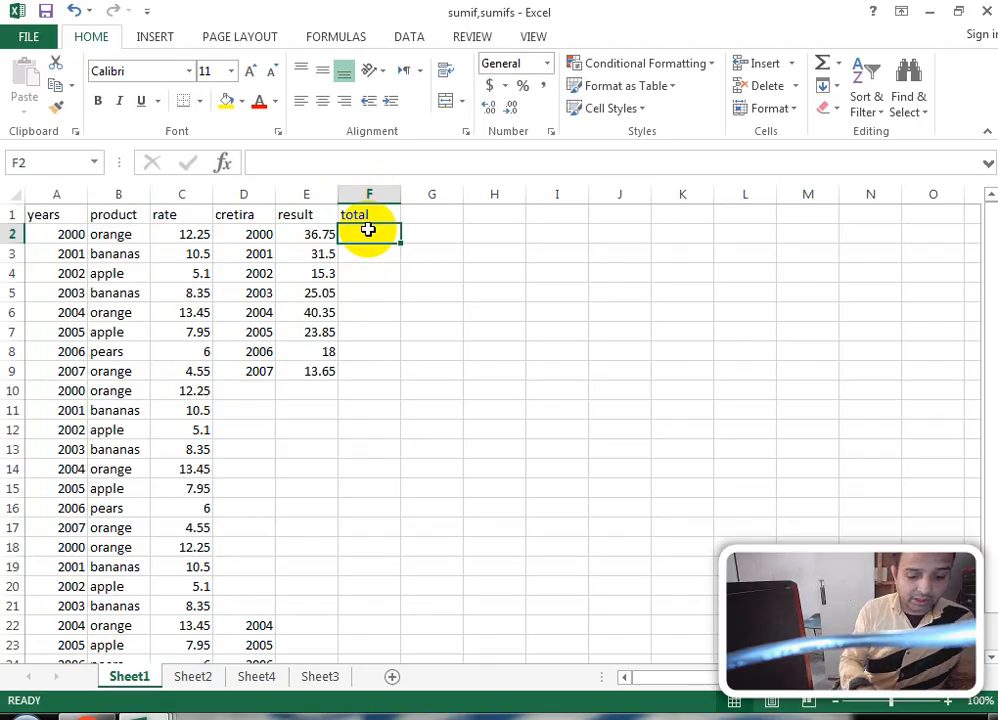
Step: Enter =sumif(A2:A25,2000,C2:C26) in F2, returning 36.75 for year 2000
type("=sum")
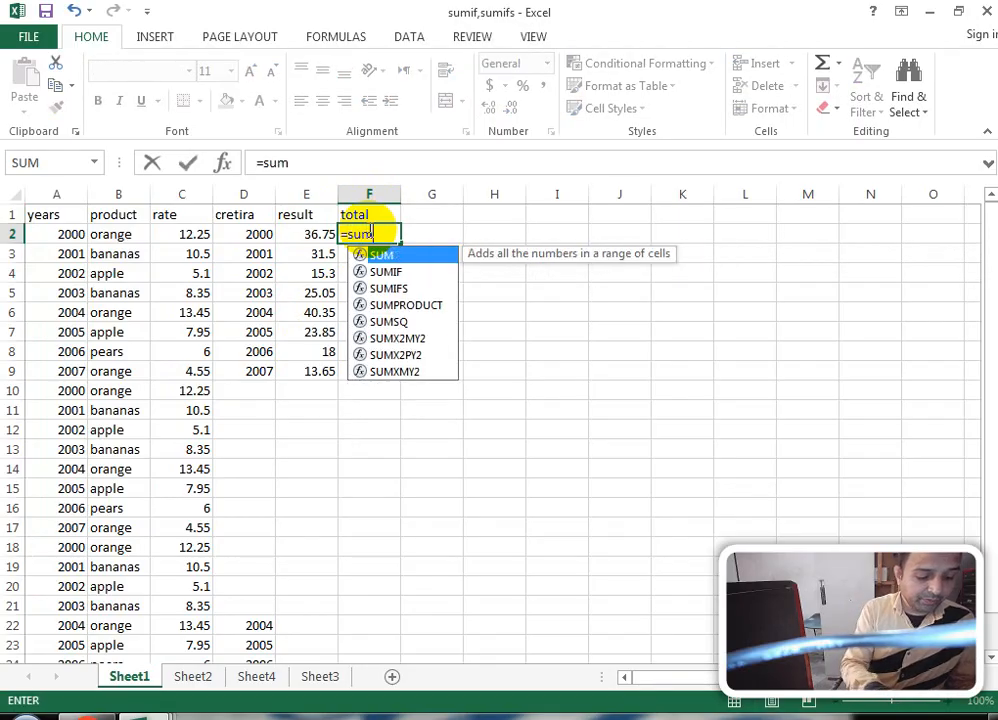
type("if(")
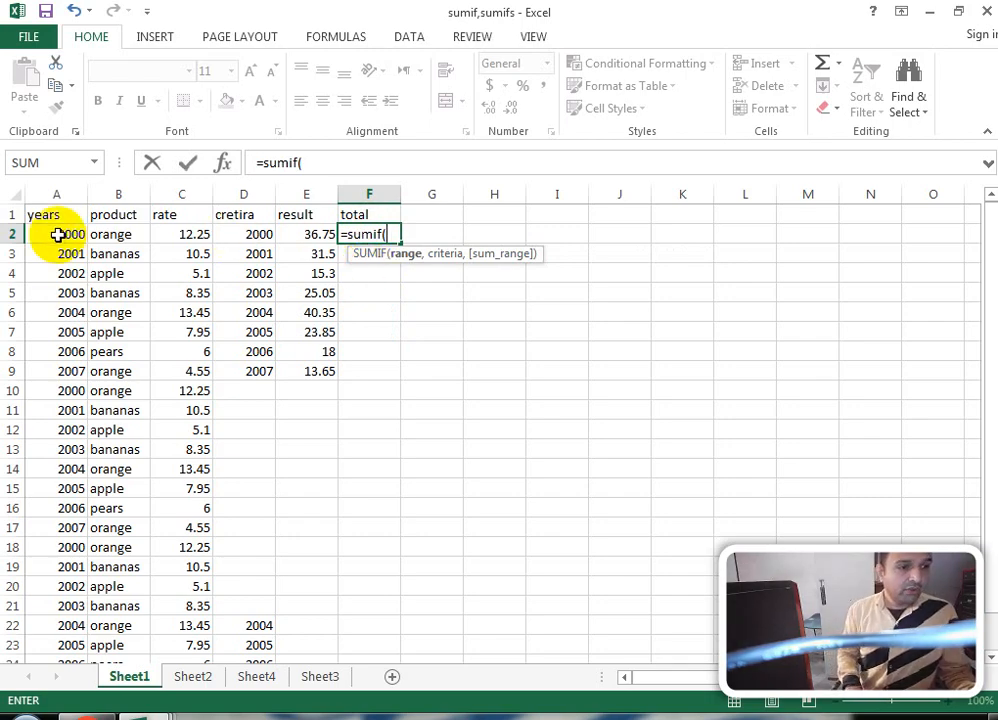
left_click_drag(58, 234, 57, 613)
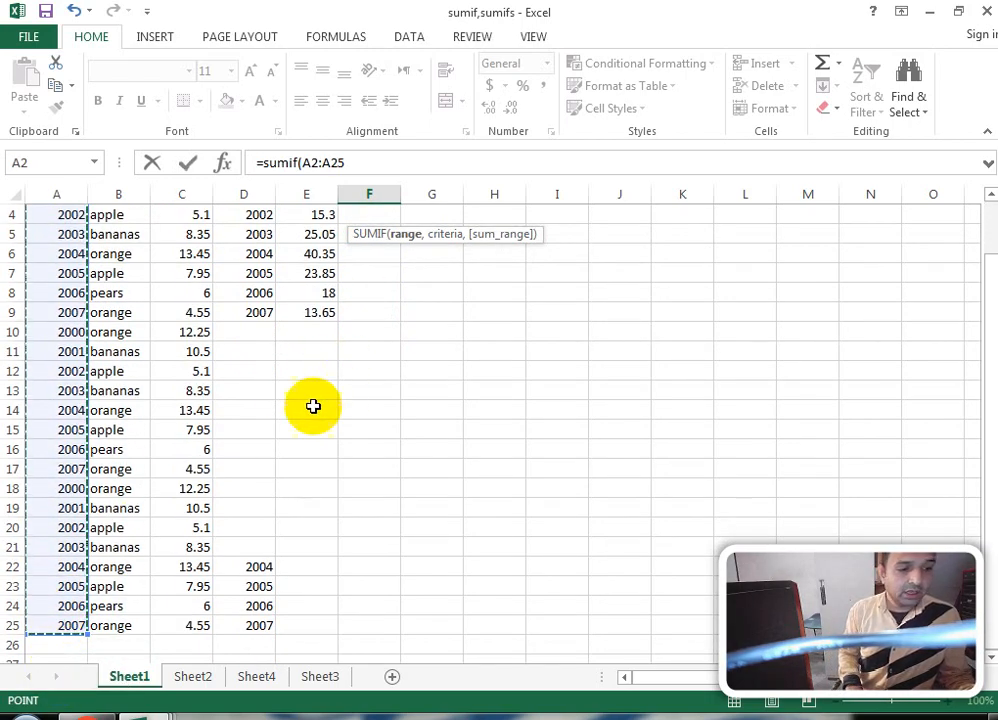
left_click(373, 172)
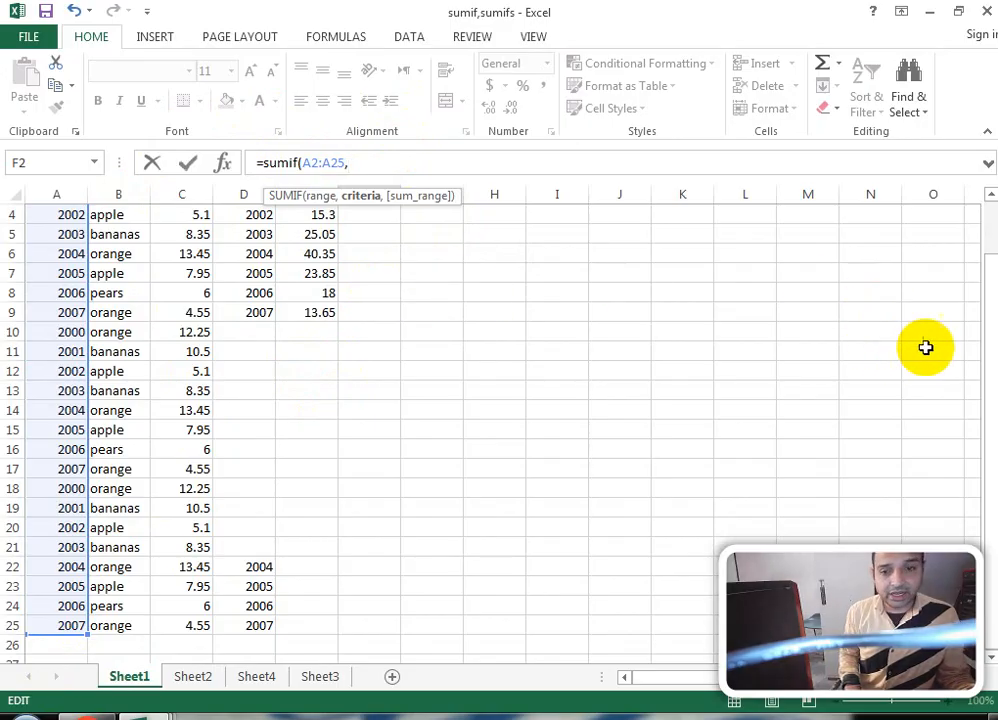
left_click_drag(982, 296, 987, 216)
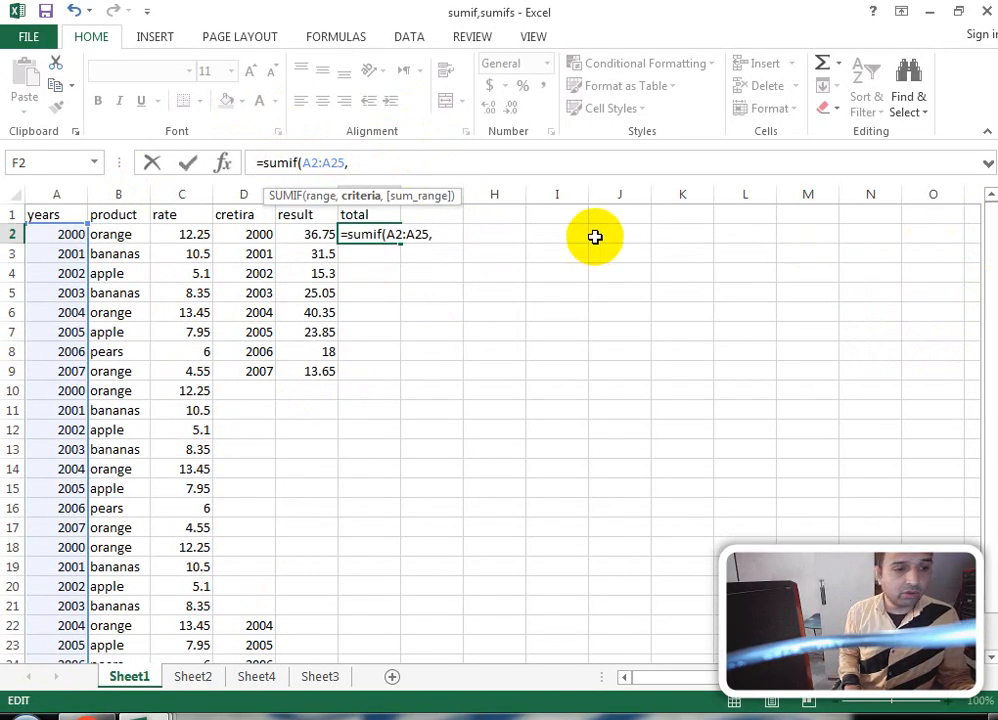
left_click(245, 237)
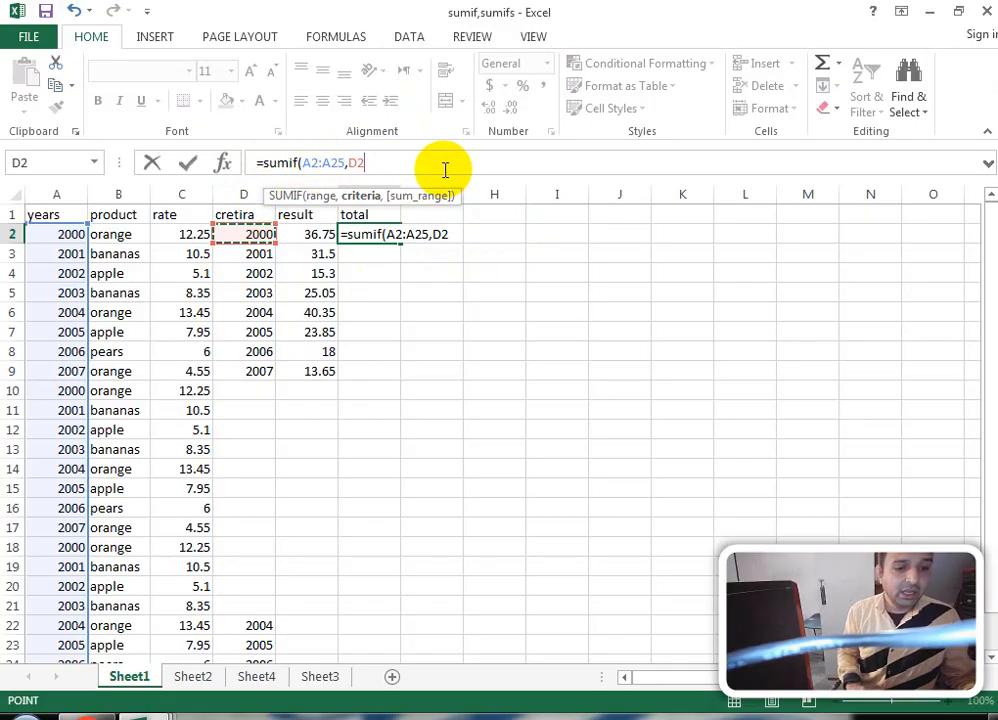
key("BackSpace")
key("BackSpace")
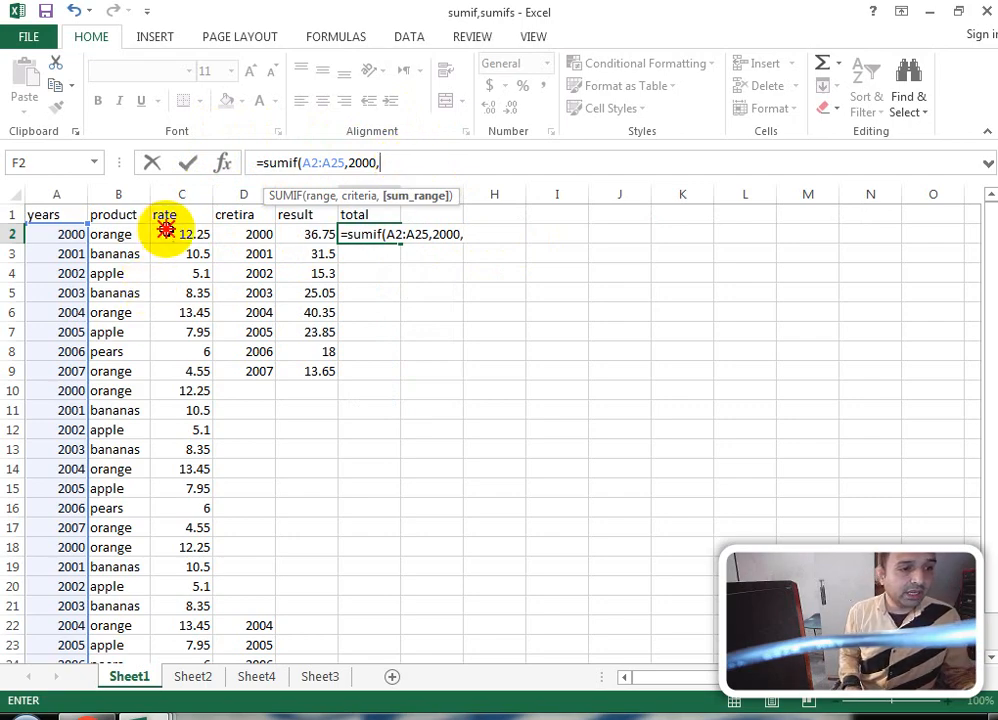
left_click_drag(165, 229, 183, 597)
key("Return")
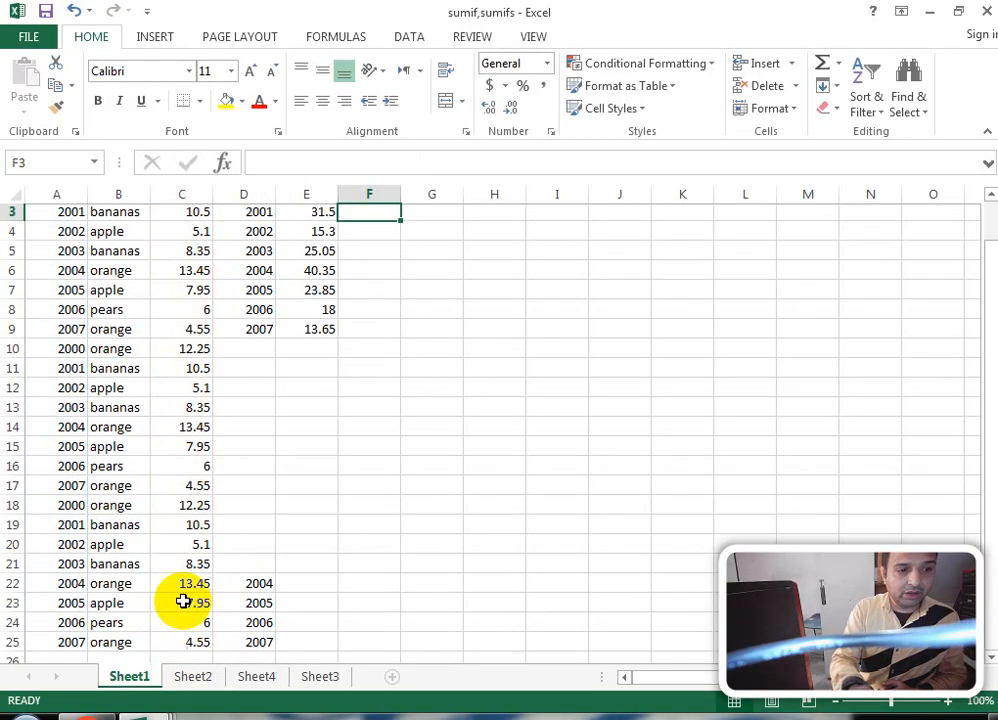
scroll(290, 505, "up", 1)
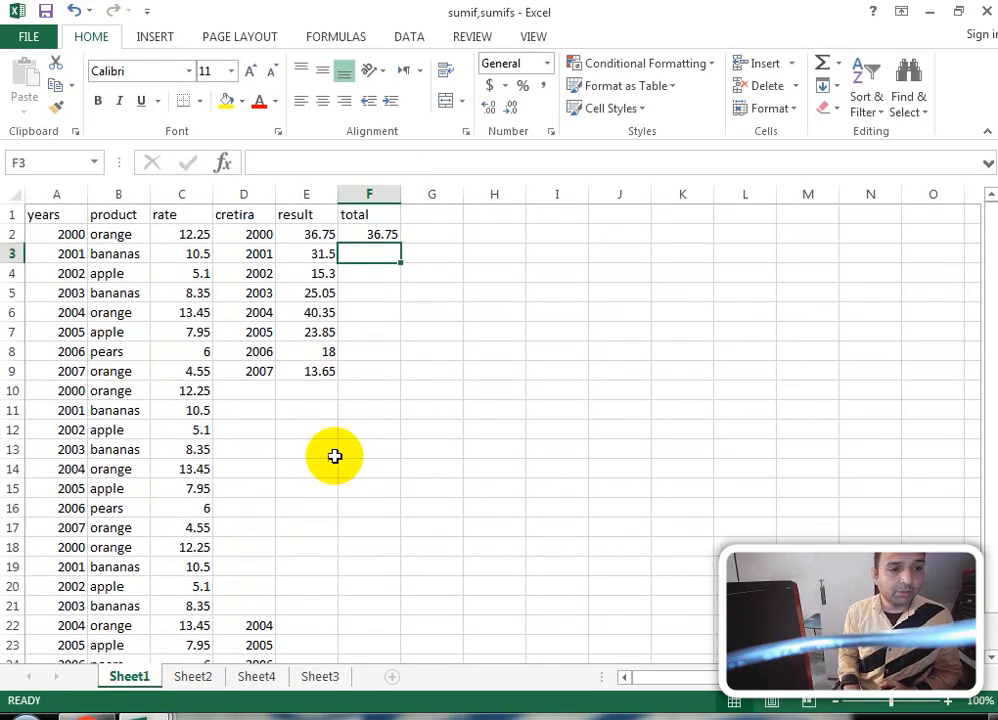
left_click(374, 233)
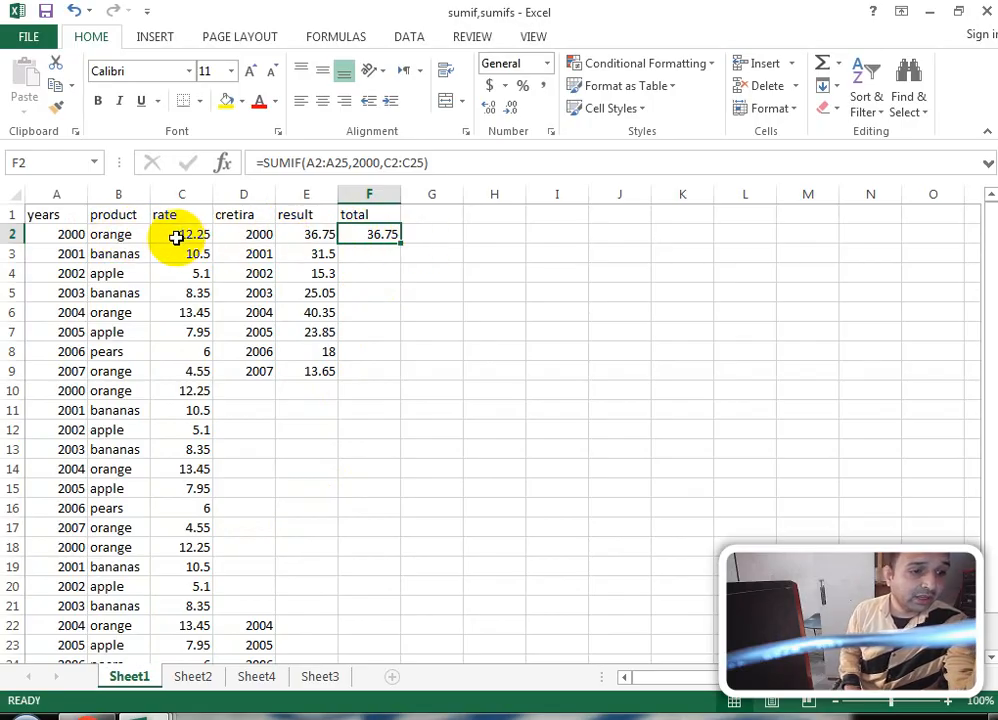
Step: Check the year 2000 rates in C2, C10, C18 against the F2 total
left_click(201, 233)
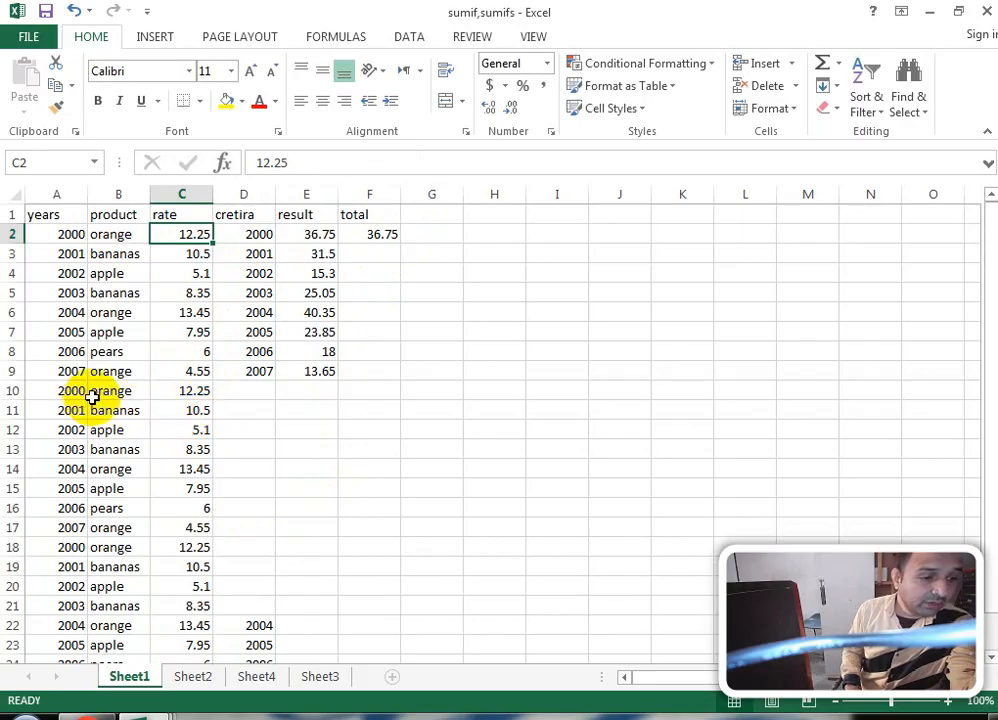
left_click(178, 390)
scroll(197, 430, "down", 2)
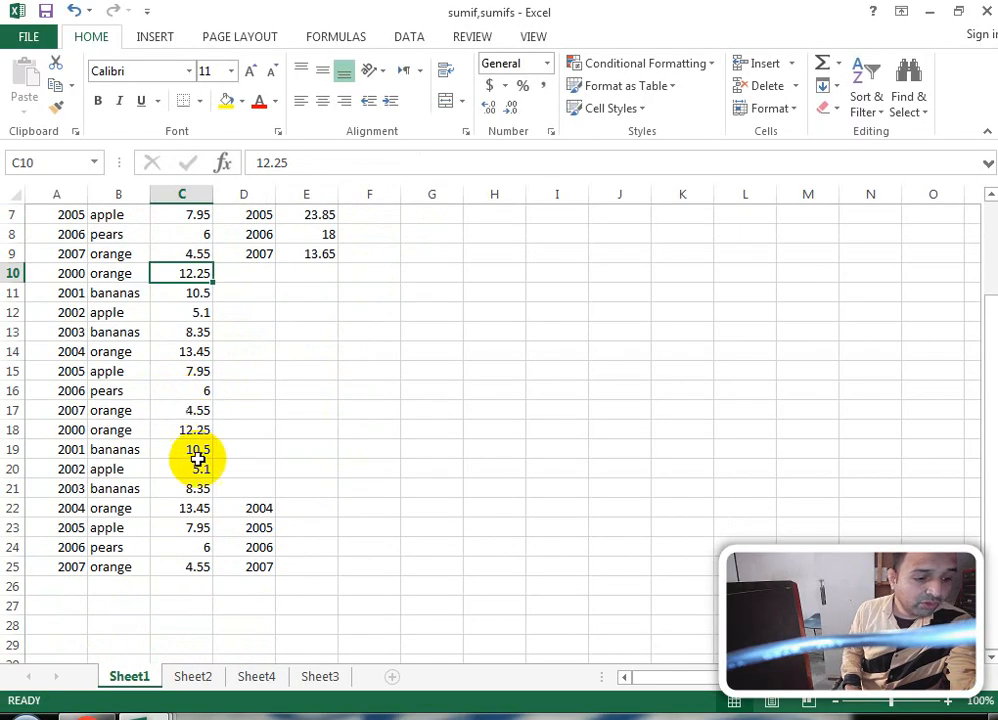
left_click(199, 430)
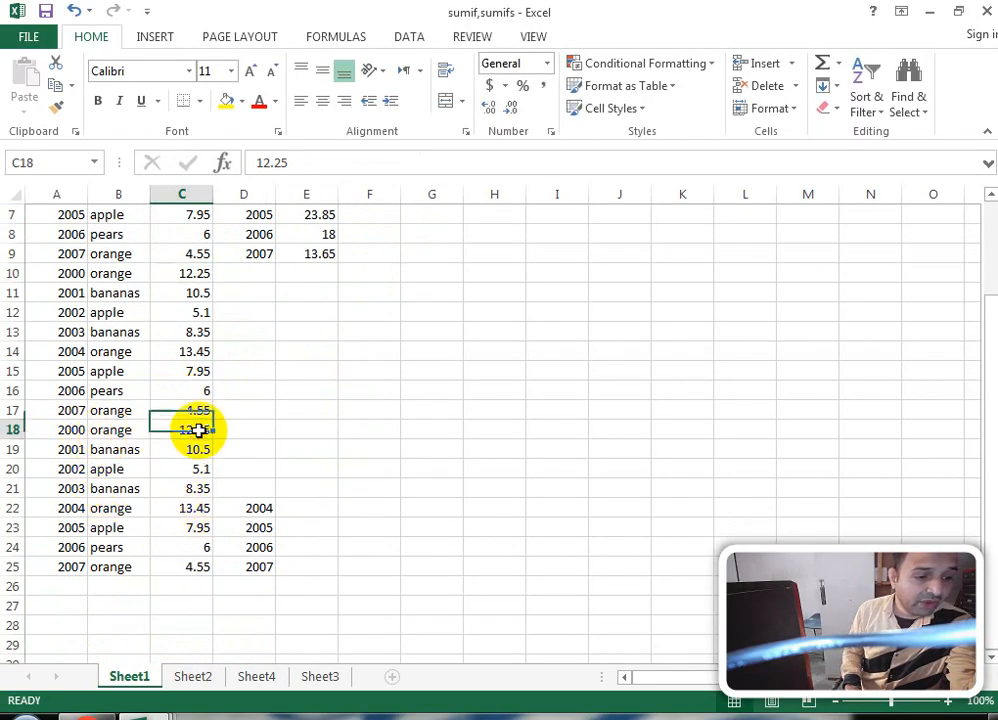
scroll(199, 430, "up", 2)
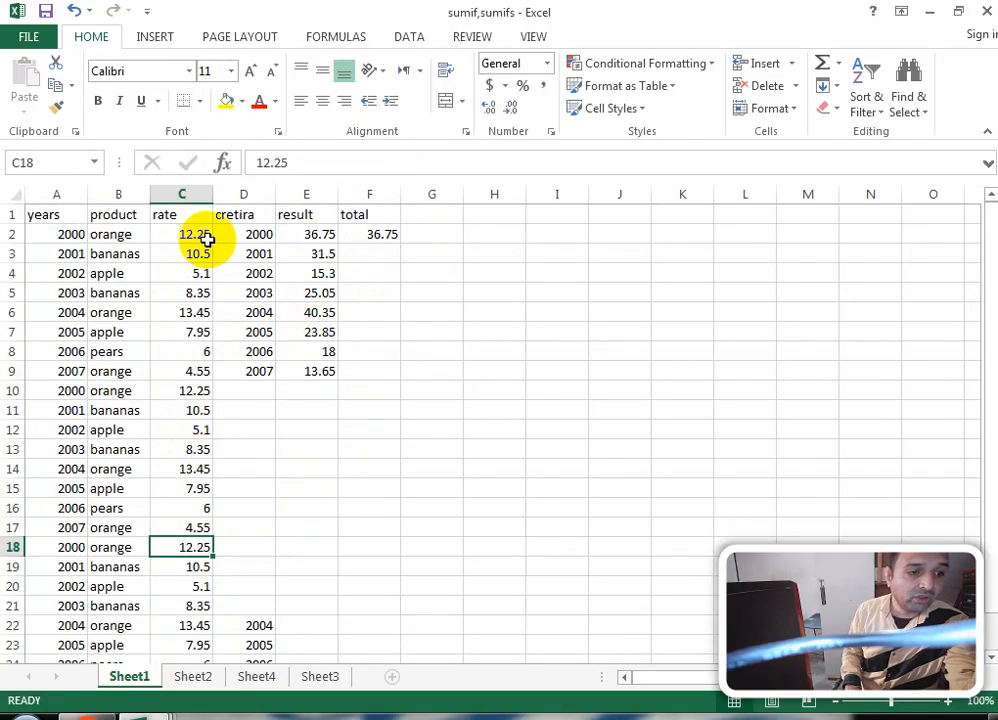
left_click(386, 237)
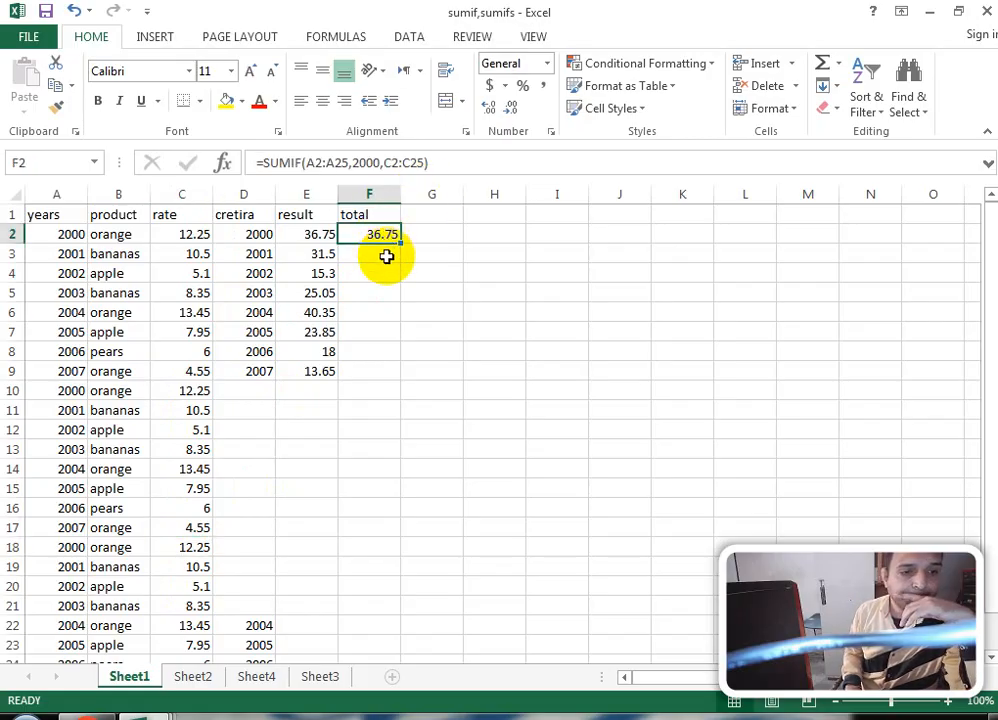
Step: Enter =SUMIF(A2:A25,D3,C2:C25) in F3, returning 31.5 for year 2001
left_click(386, 256)
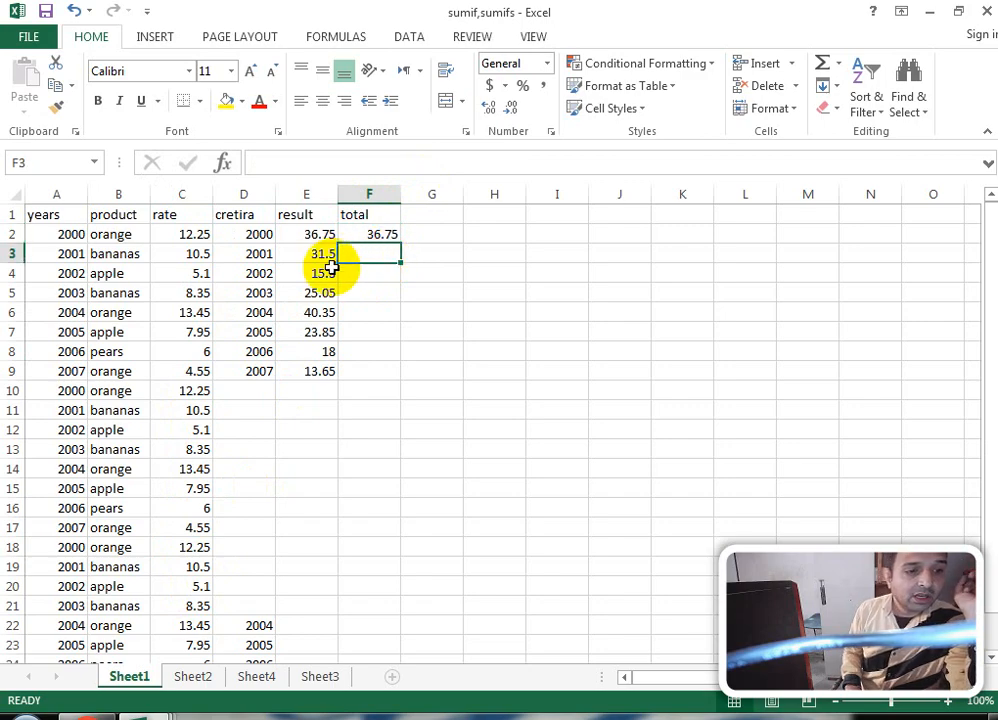
type("=")
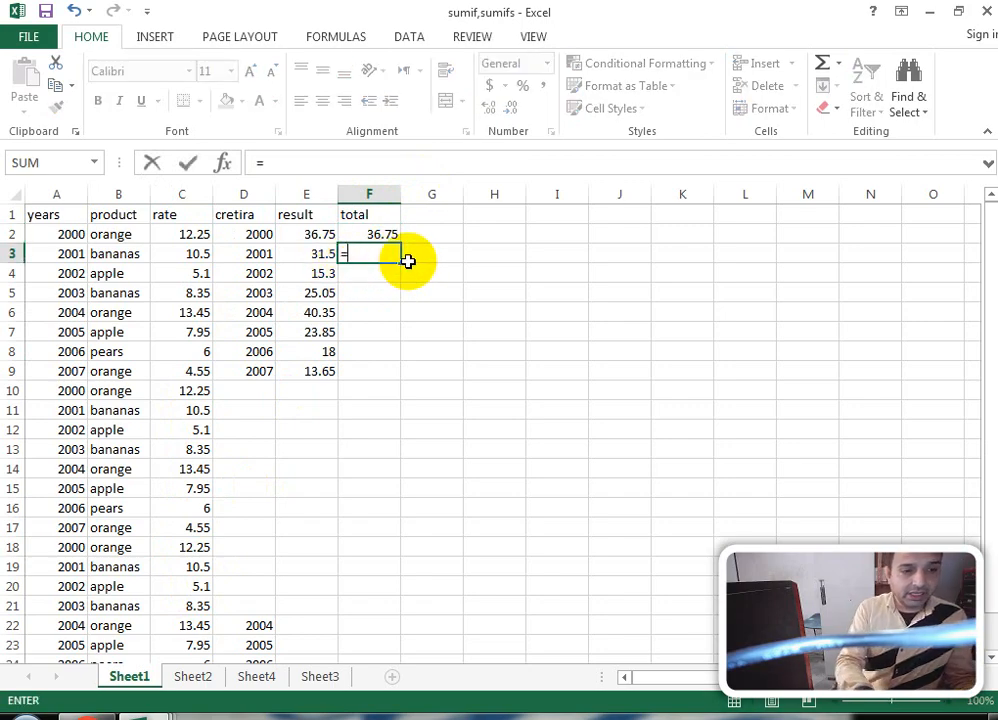
type("sumif")
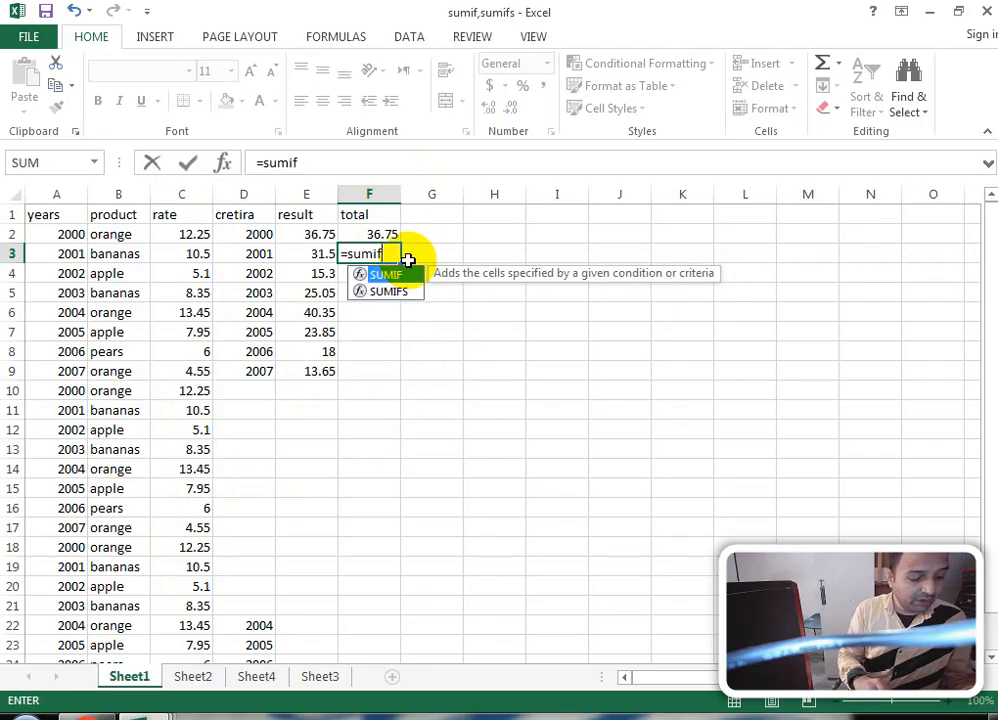
type("(")
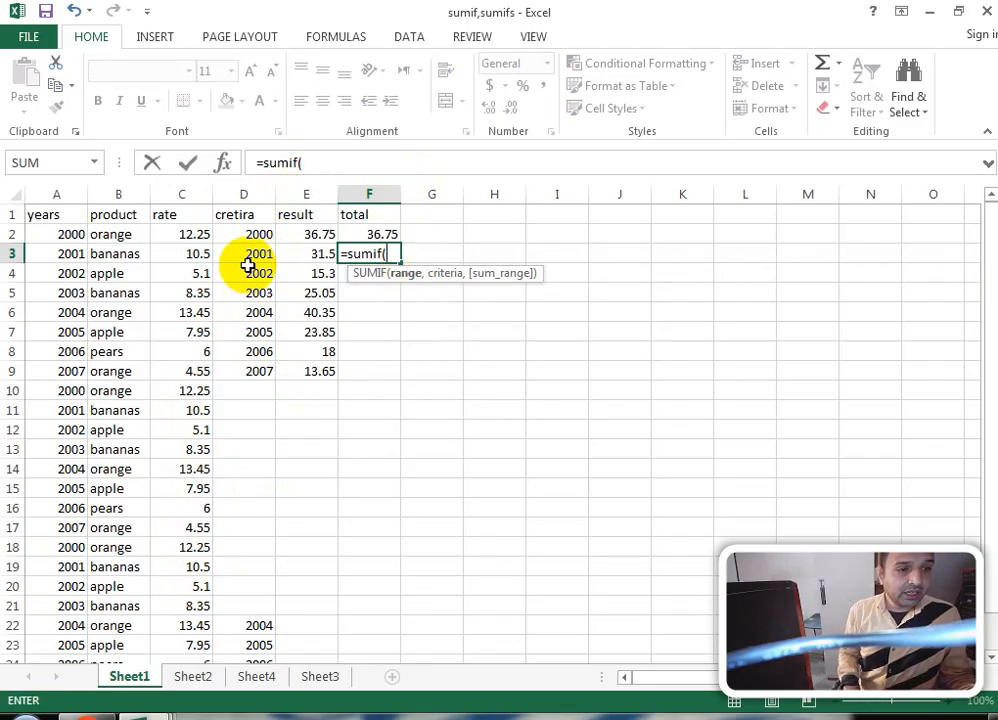
left_click(192, 234)
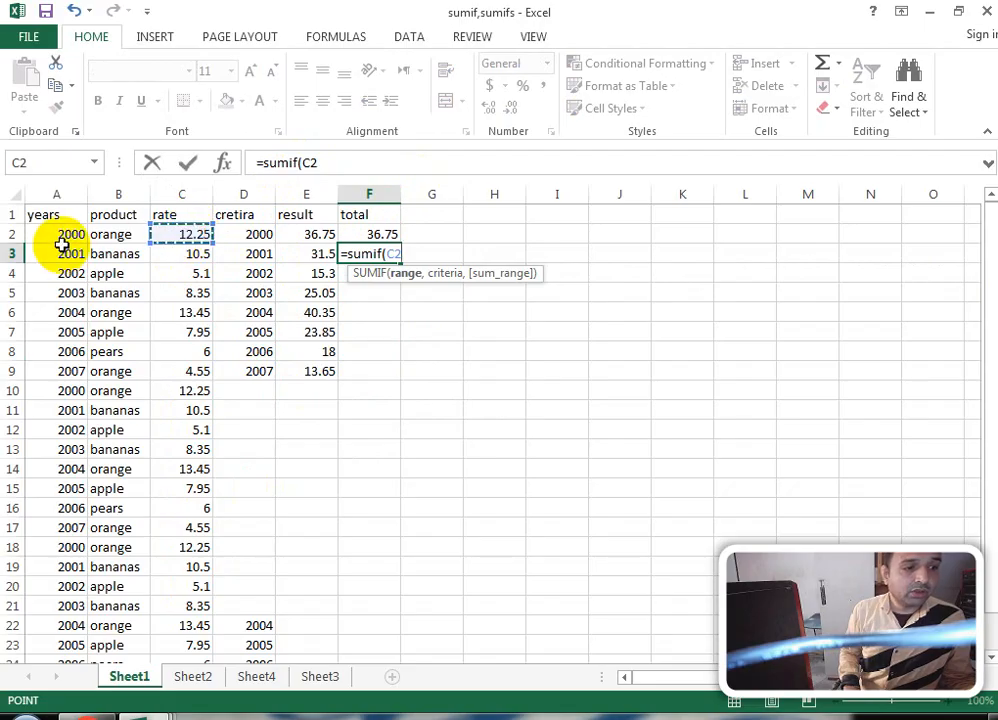
left_click_drag(66, 236, 67, 622)
type(",")
scroll(150, 520, "up", 1)
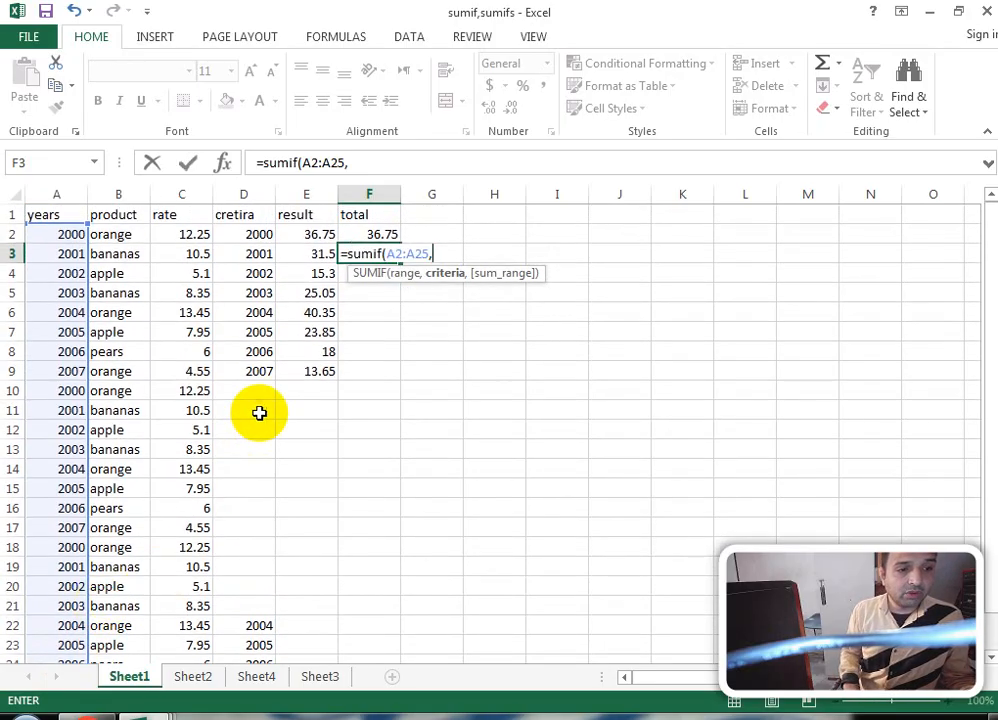
left_click(258, 253)
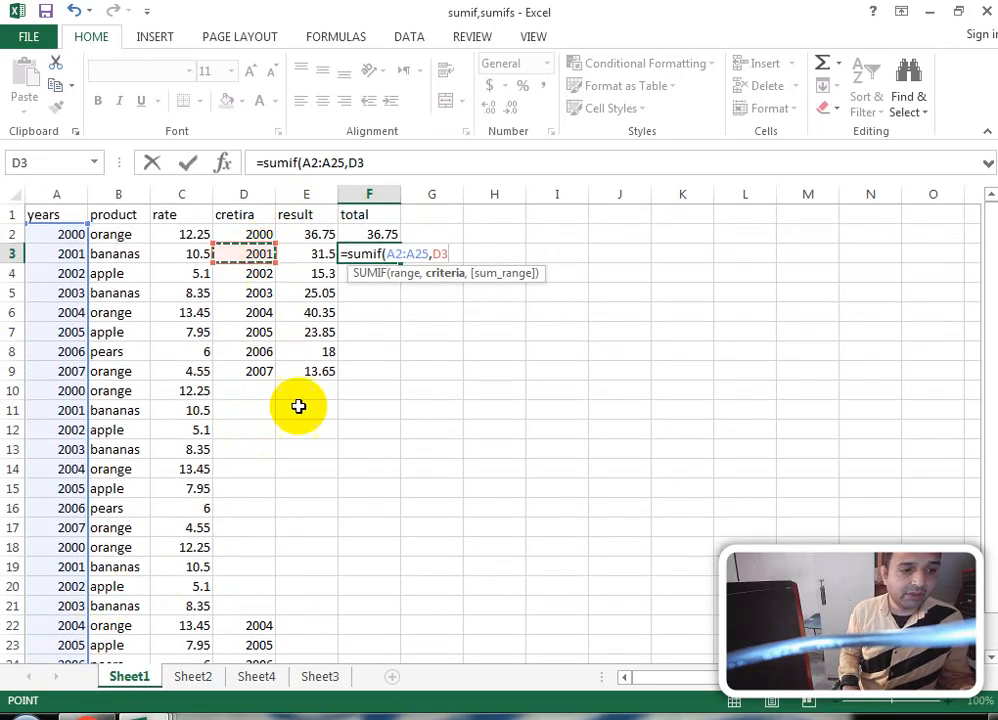
left_click(385, 161)
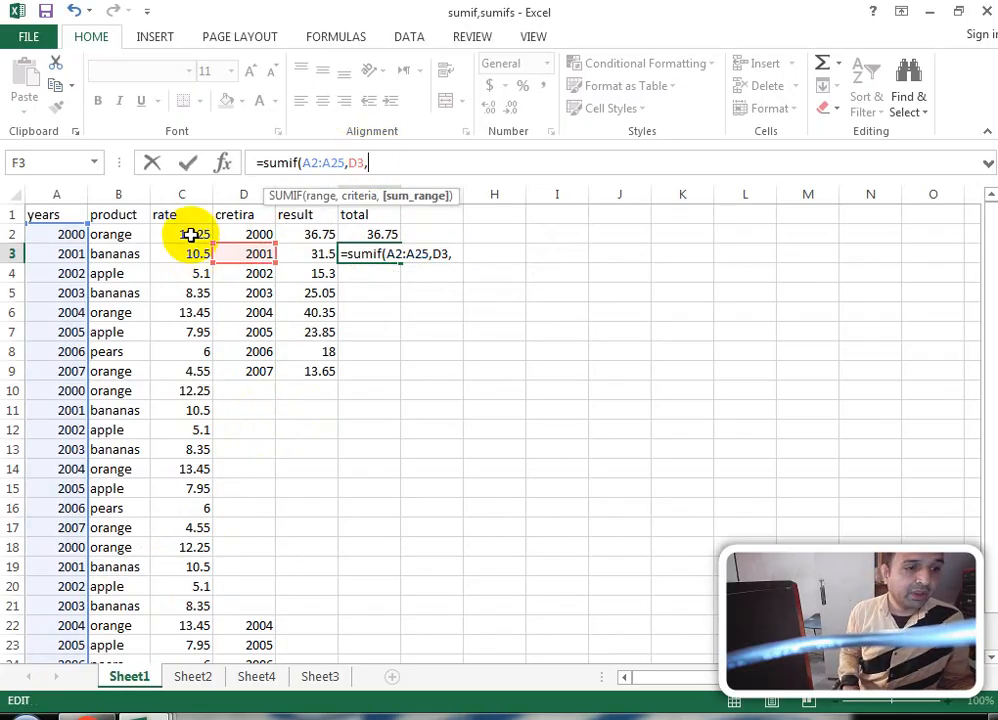
left_click_drag(190, 234, 168, 620)
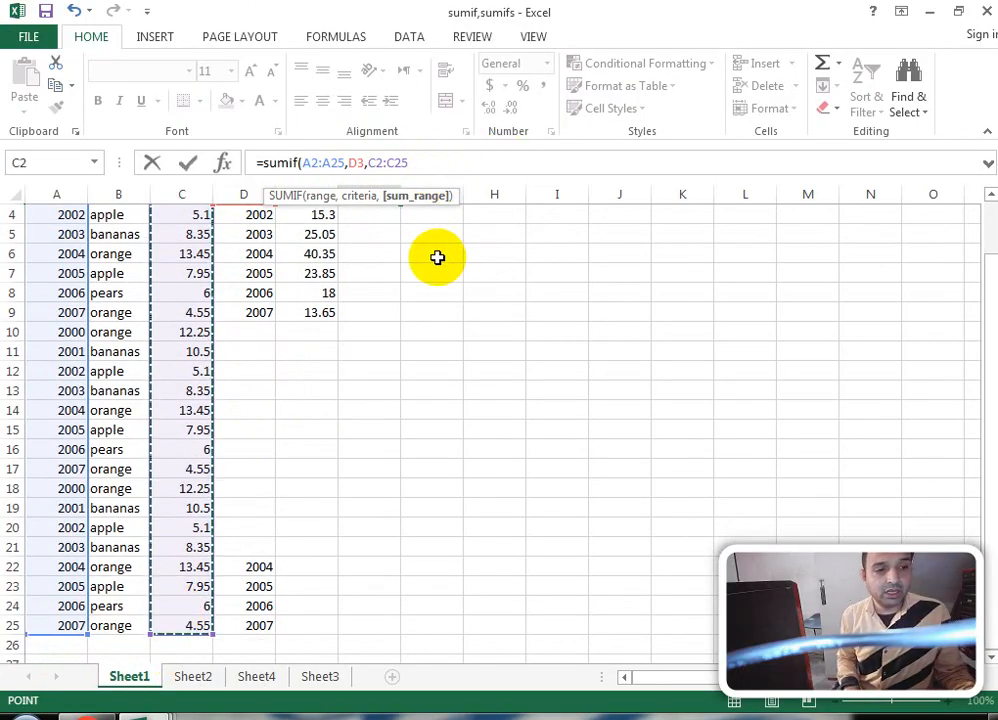
left_click_drag(988, 319, 988, 240)
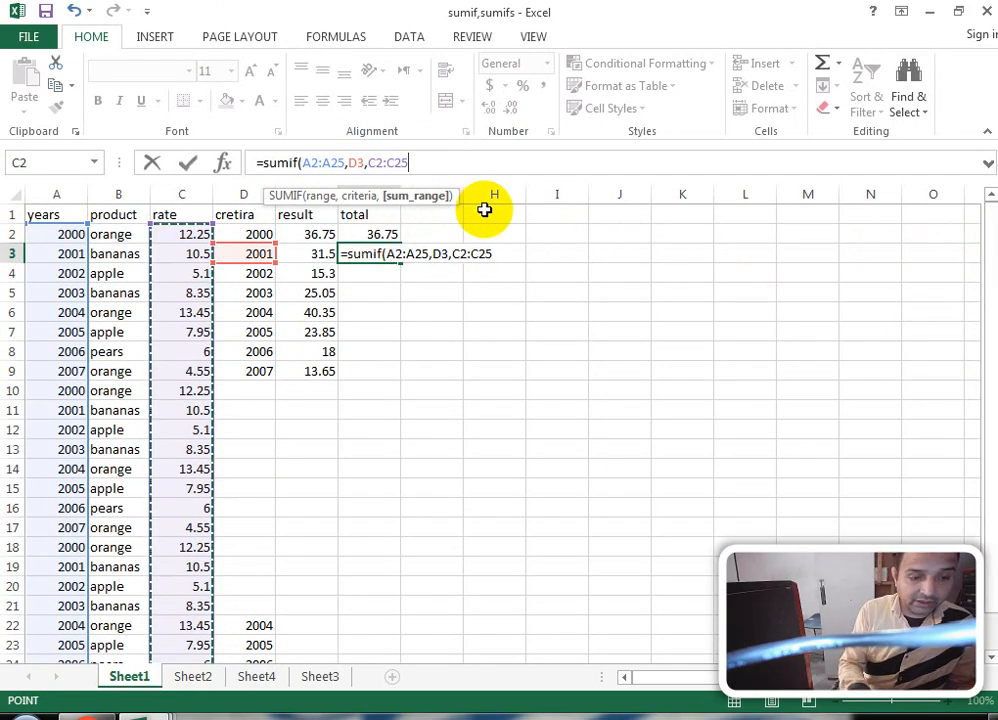
key("Return")
left_click(376, 252)
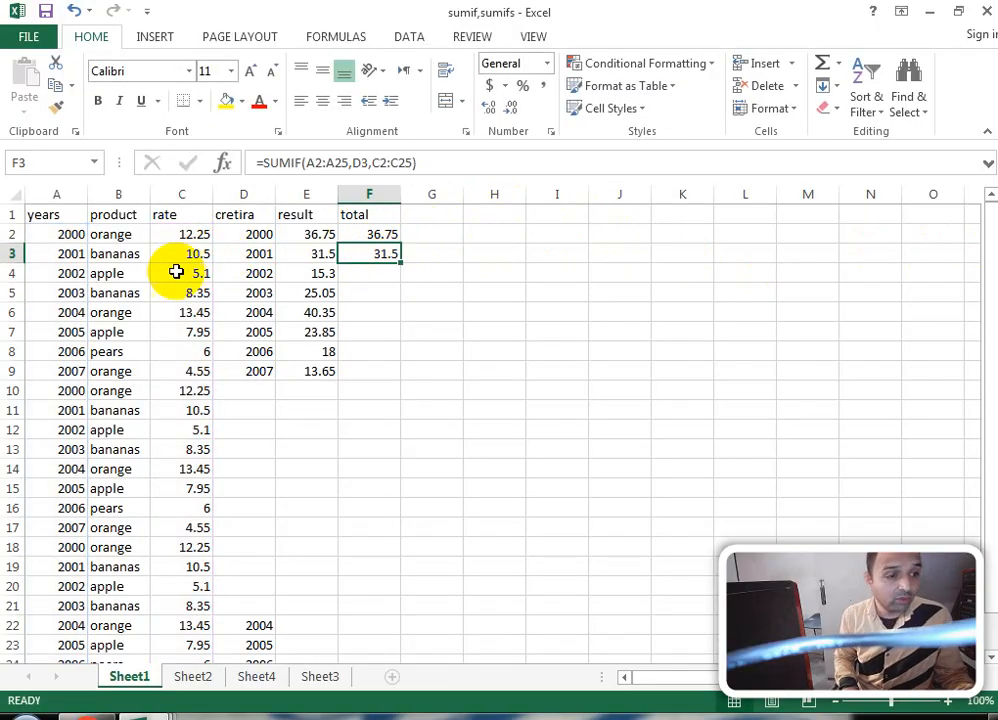
Step: Change the product in B3 from bananas to banana
left_click(122, 254)
left_click(185, 253)
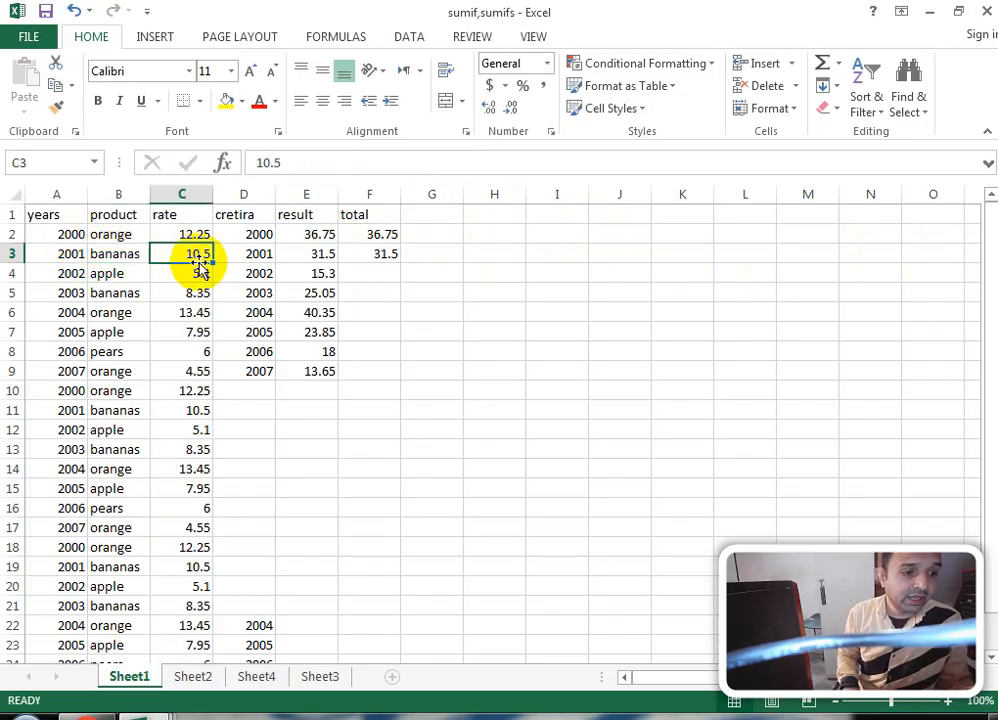
left_click(138, 253)
left_click(312, 163)
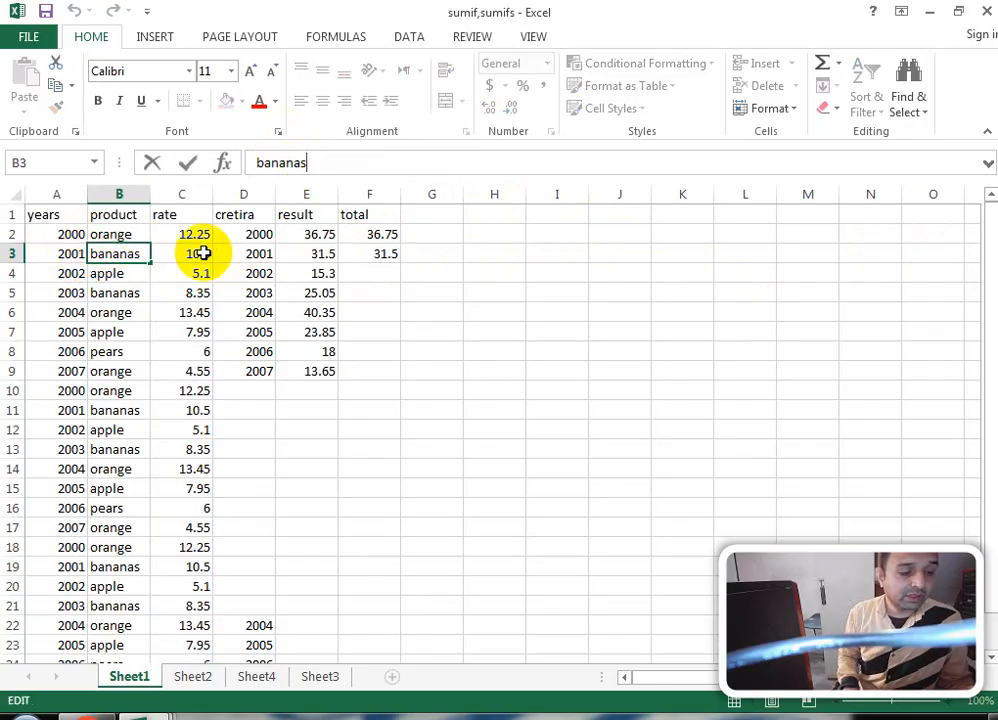
left_click(180, 257)
left_click(127, 256)
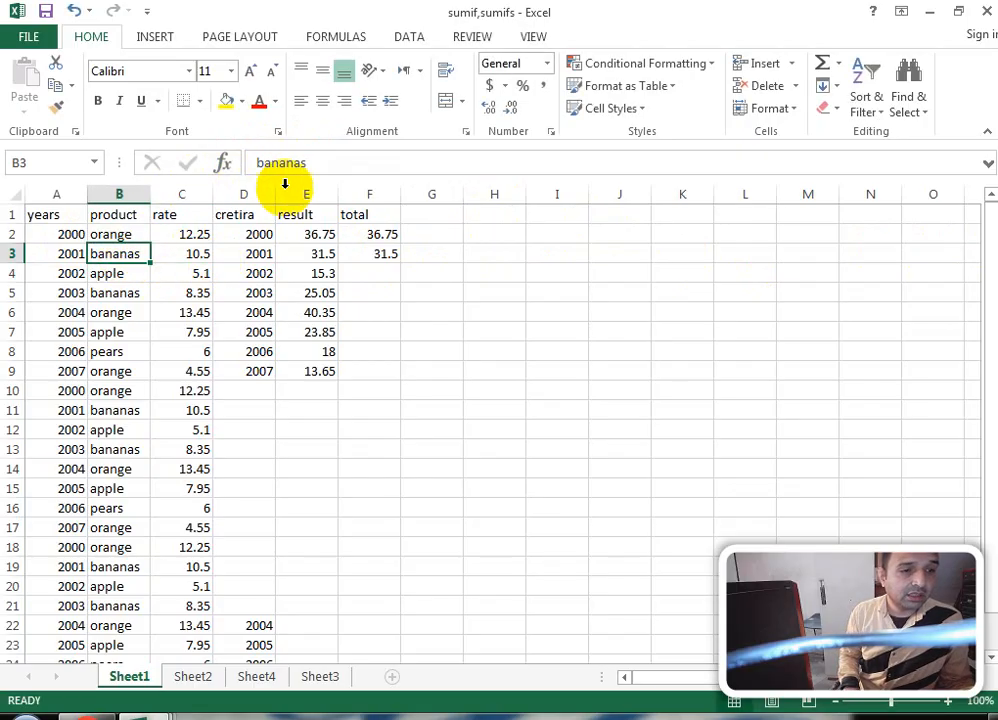
left_click(307, 163)
key("Return")
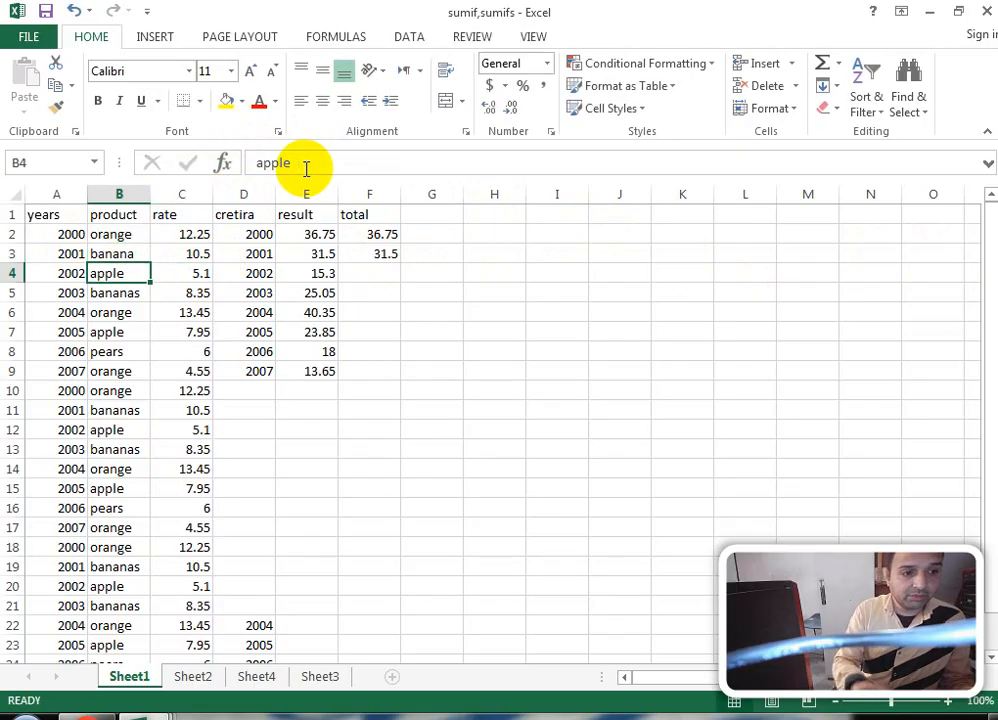
Step: Check the 2001 rates in C3, C11, C19 and the F3 SUMIF formula
left_click(196, 254)
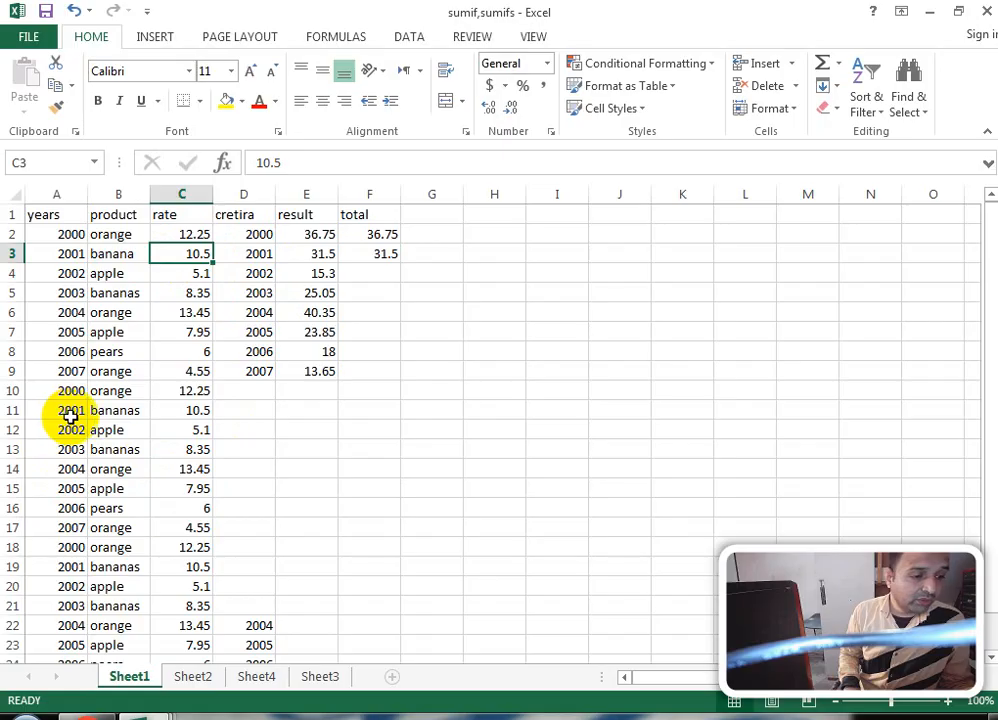
left_click(181, 412)
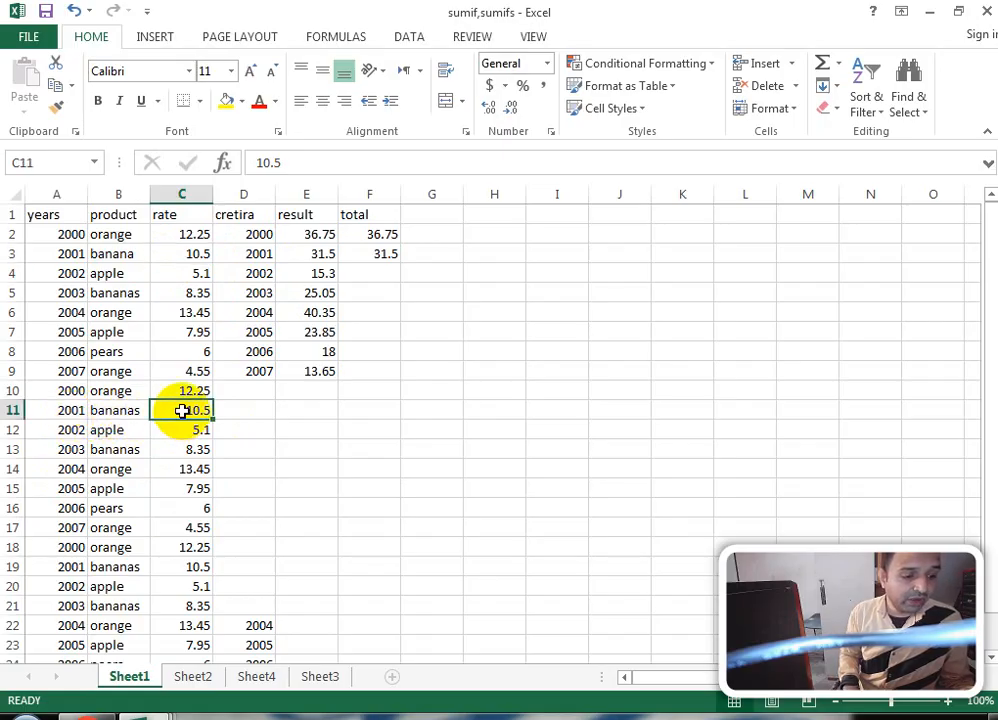
left_click(57, 569)
left_click(100, 568)
left_click(173, 571)
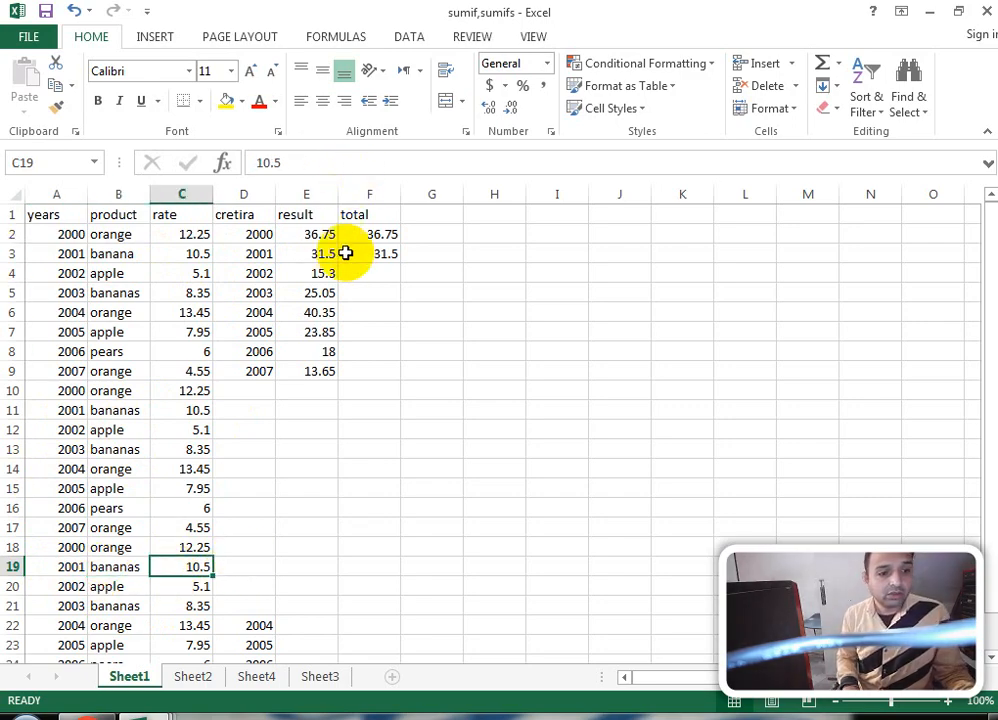
left_click(381, 253)
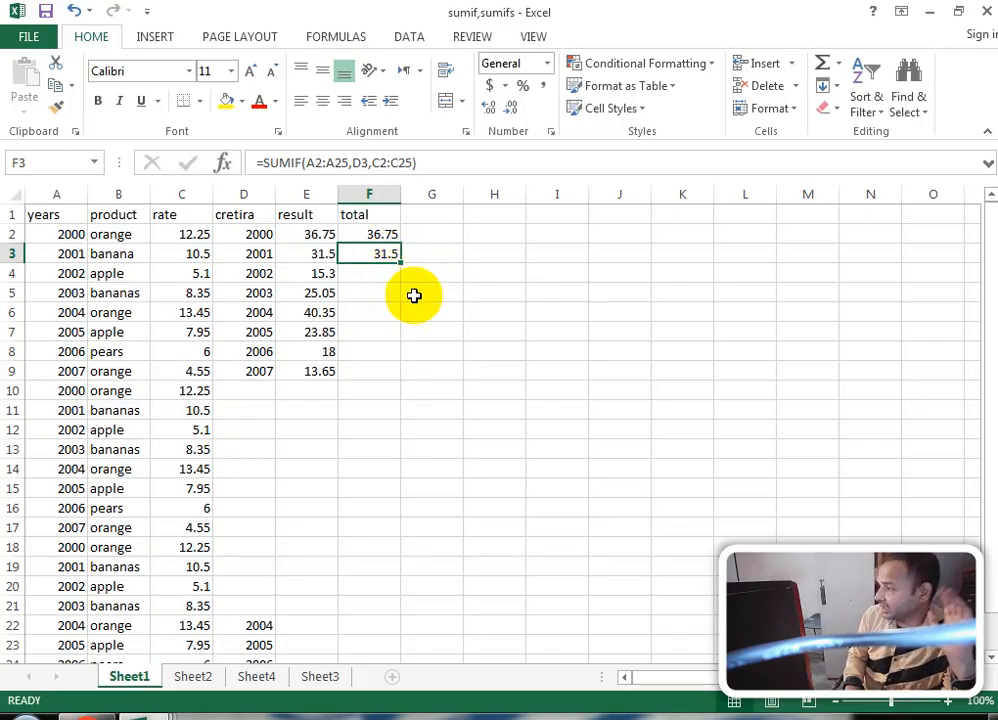
left_click(362, 372)
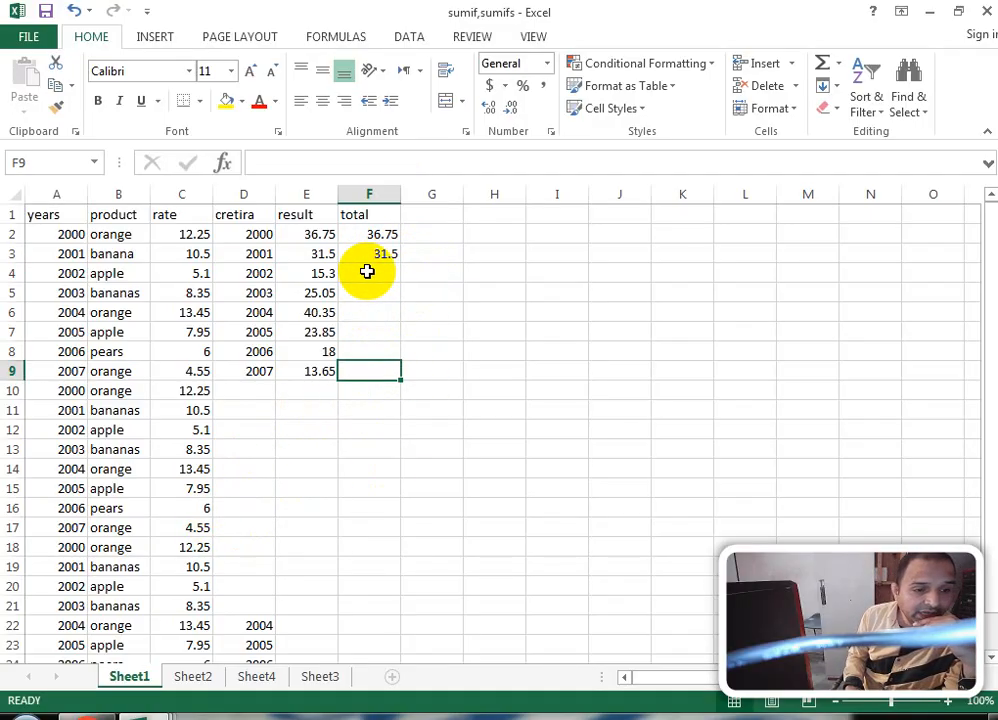
Step: On Sheet4, delete A2's 36.75 SUMIFS result and start typing =sumif( there
left_click(262, 678)
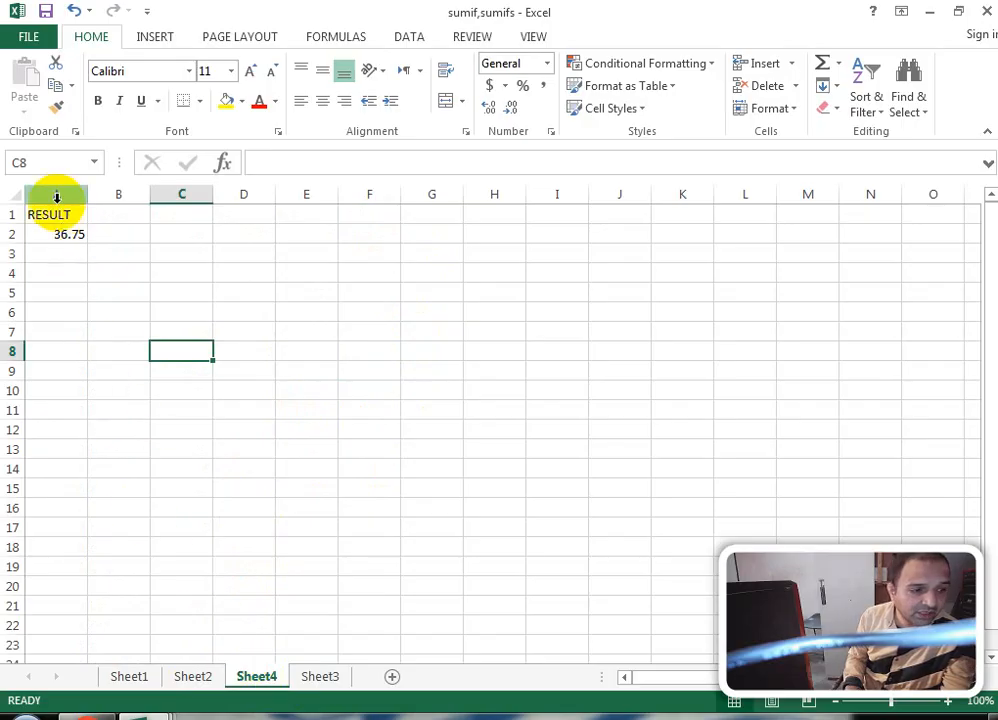
left_click(60, 232)
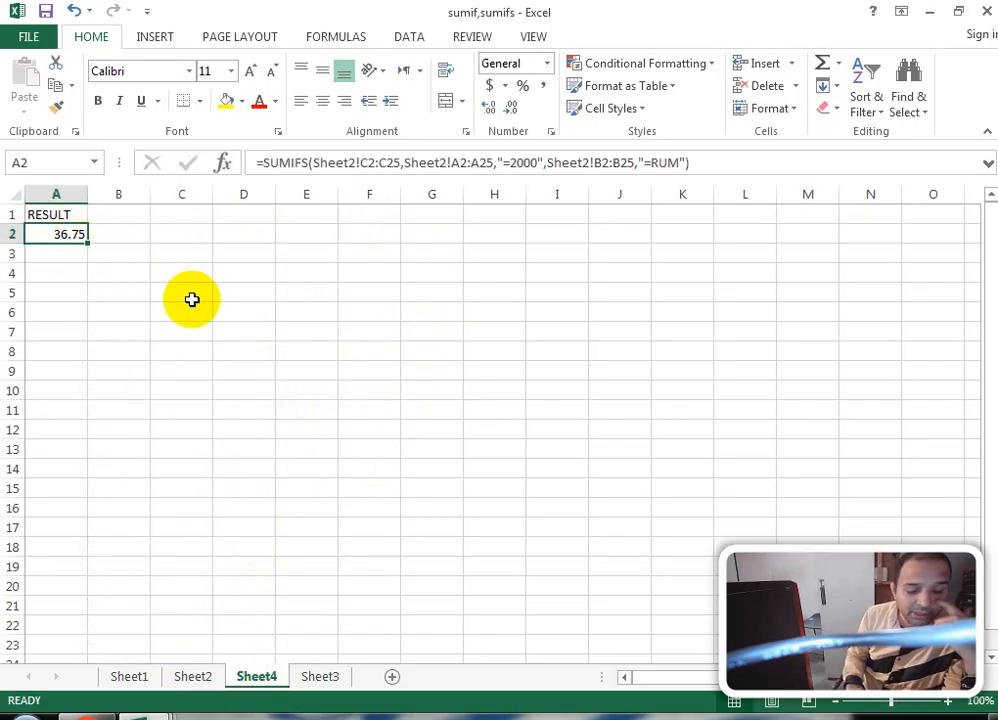
key("Delete")
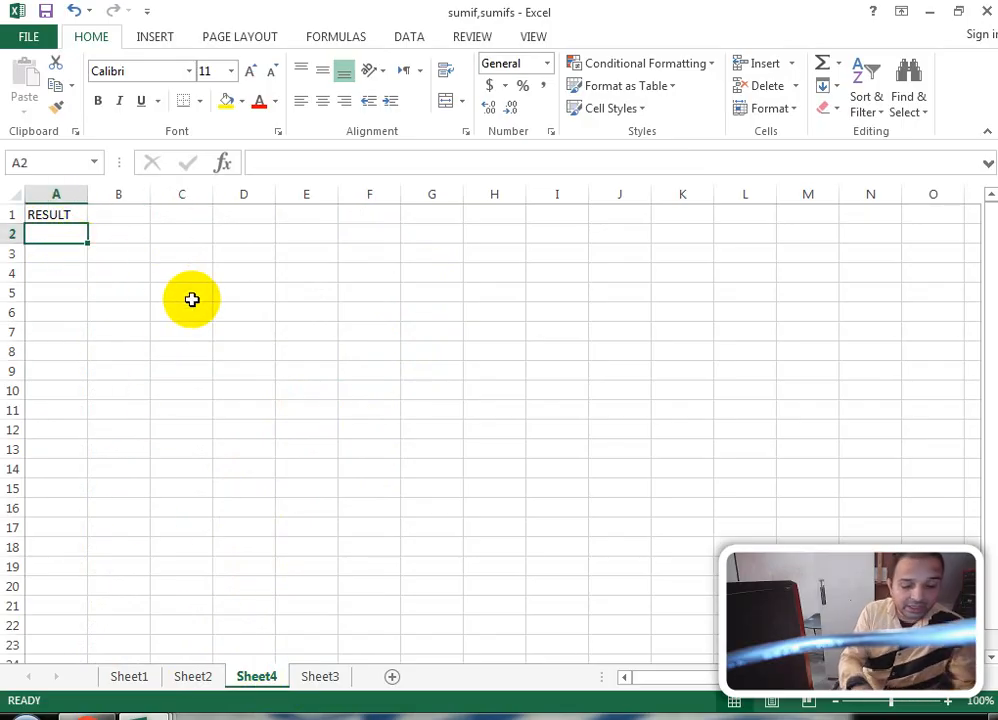
type("=su")
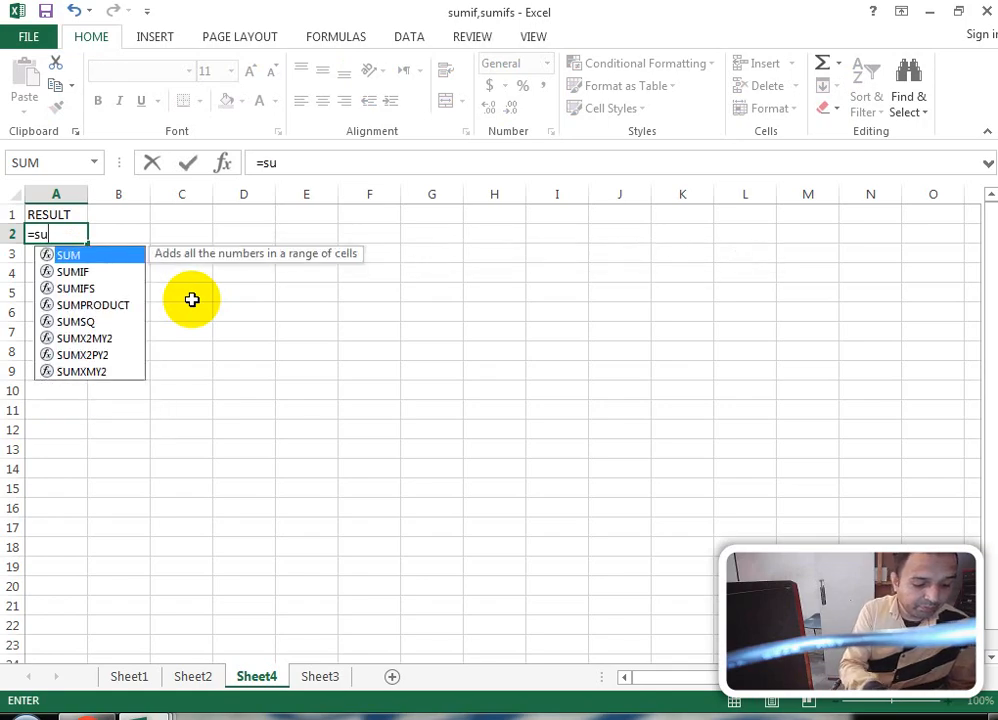
type("mif")
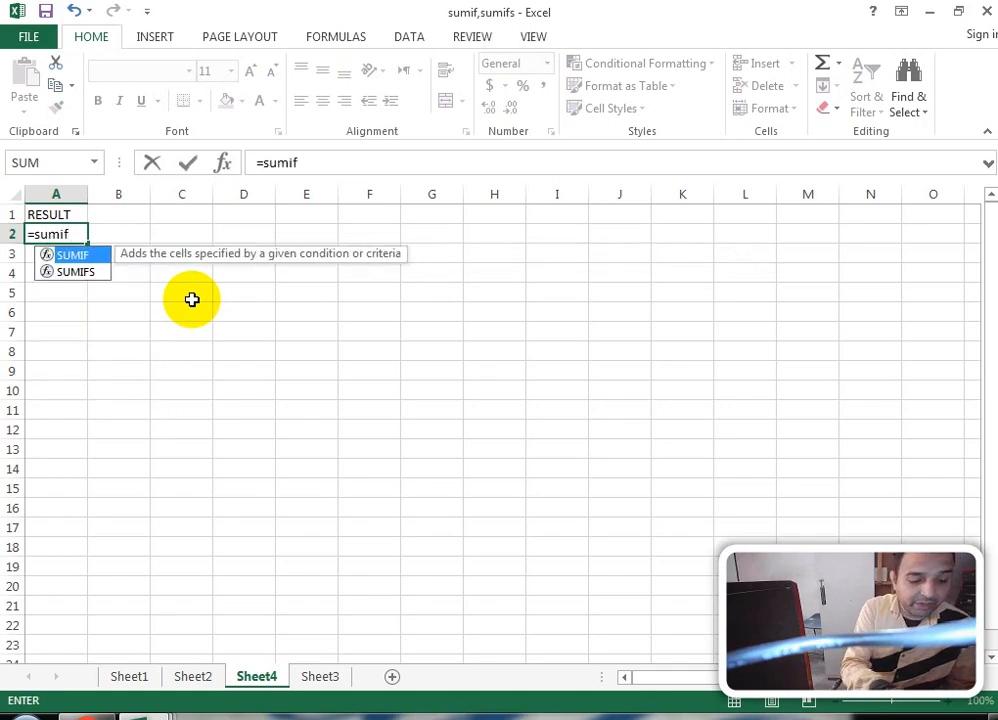
type("(")
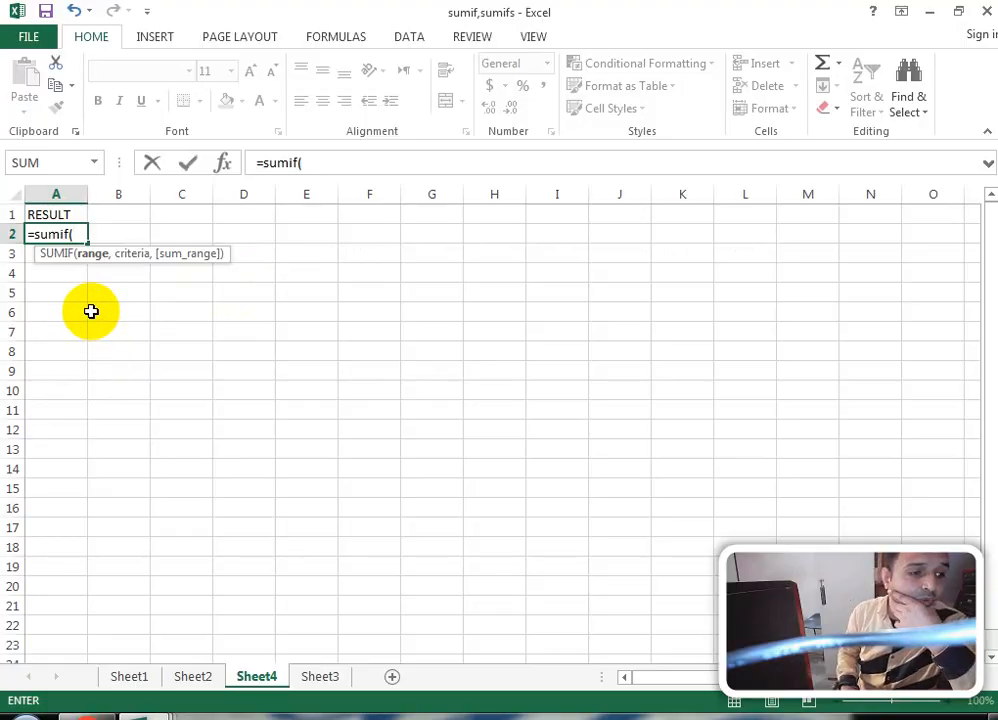
Step: Complete Sheet4 A2 as =sumif(Sheet1!A2:A25,Sheet1!D2,Sheet1!C2:C25), returning 36.75
left_click(126, 682)
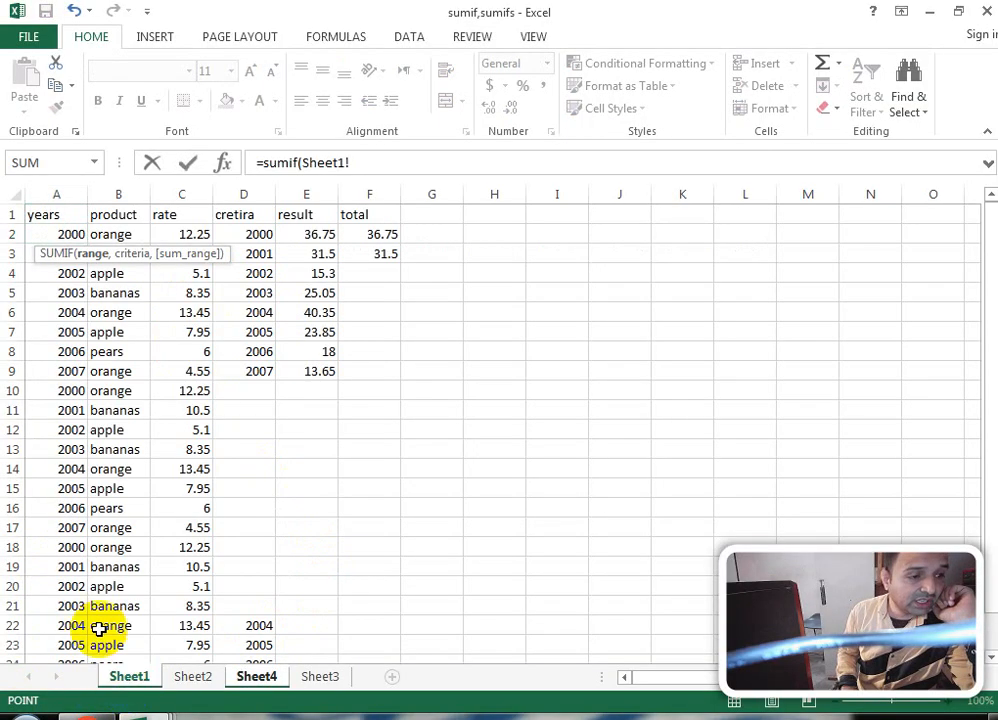
left_click_drag(77, 231, 49, 626)
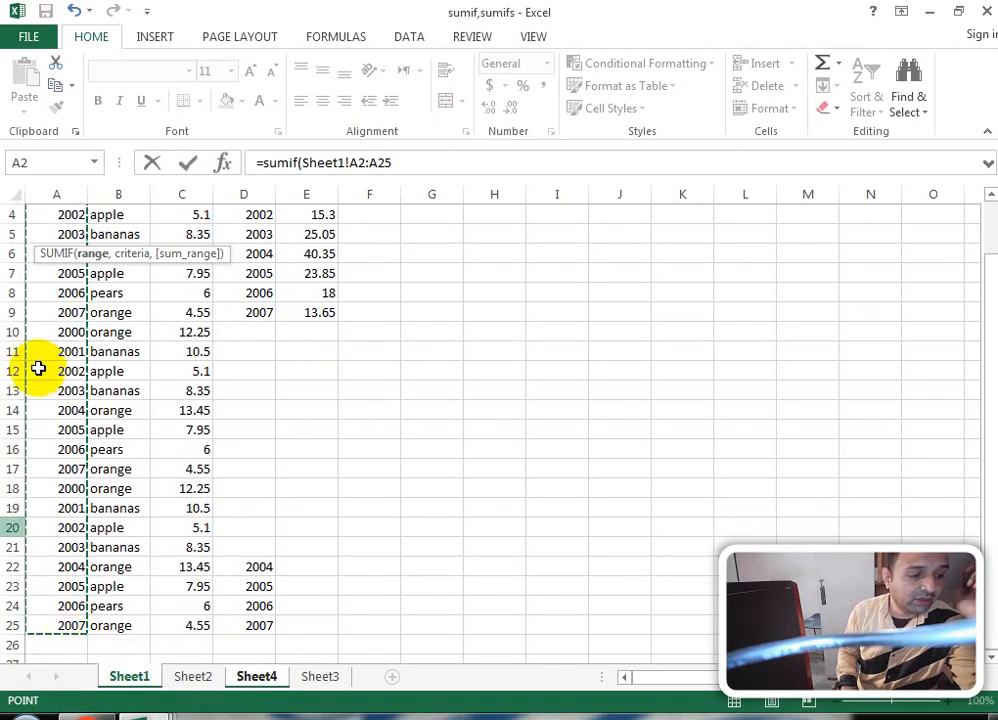
left_click(398, 162)
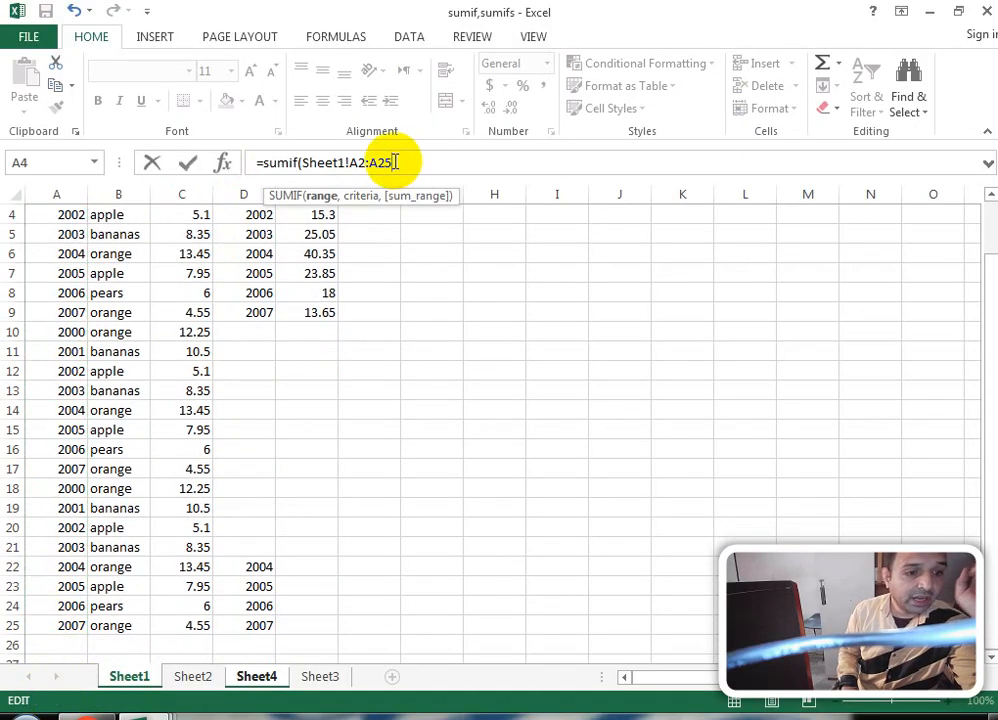
type(",")
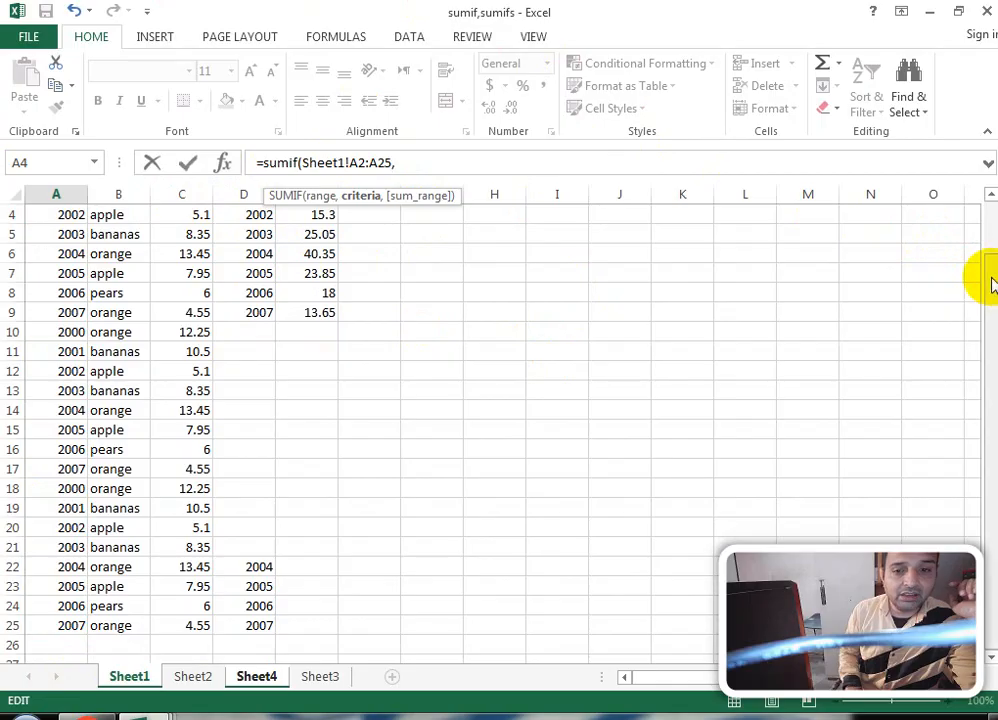
left_click_drag(993, 276, 980, 200)
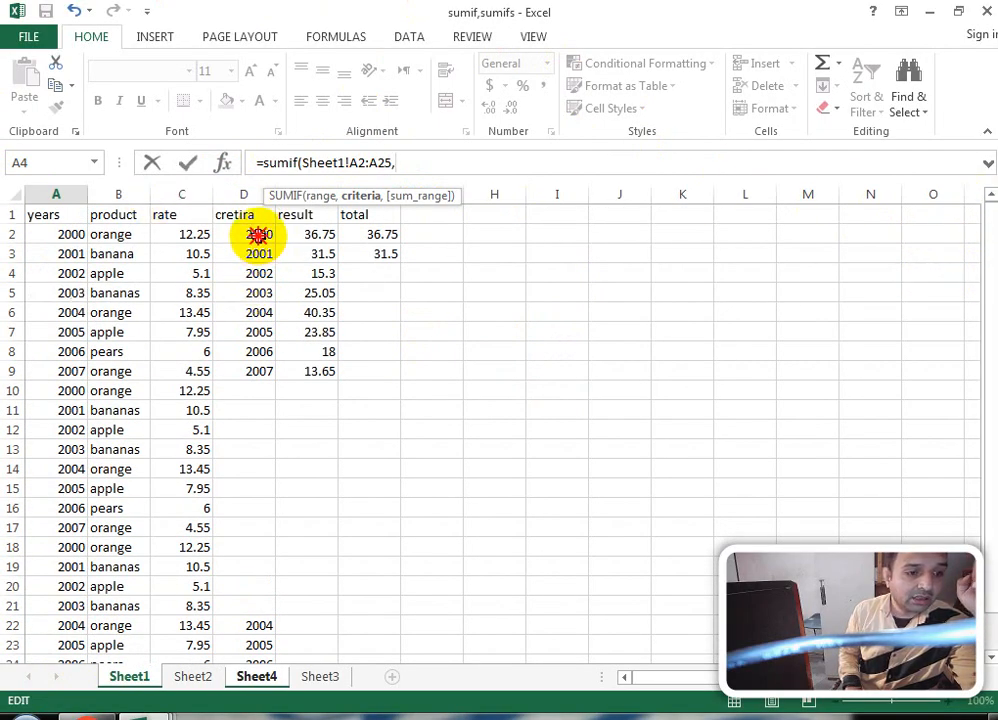
left_click(258, 234)
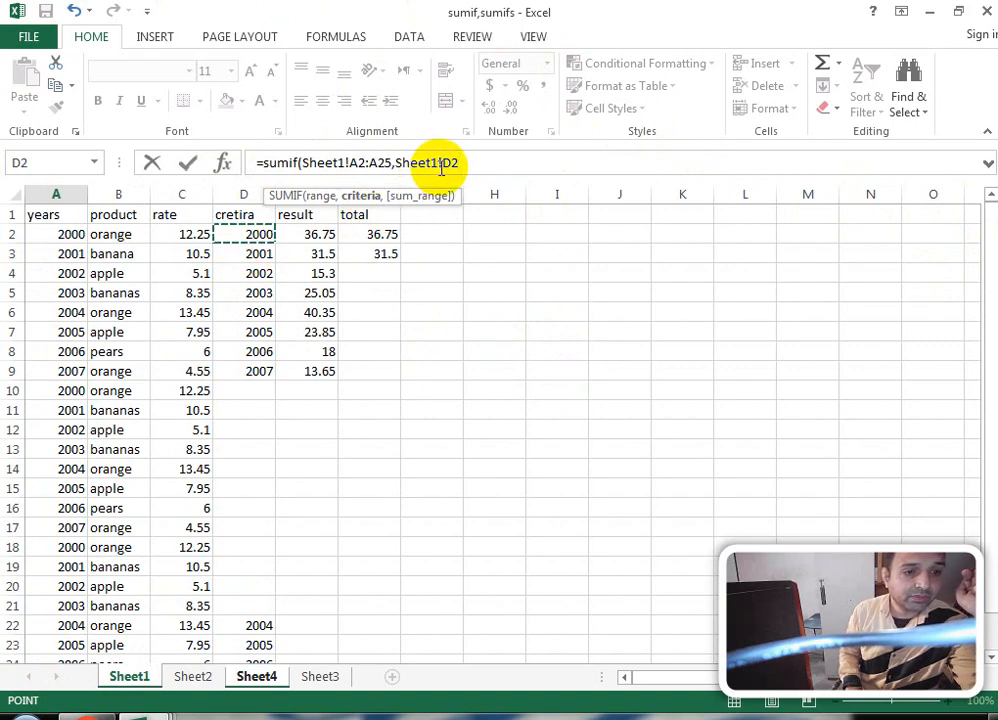
type(",")
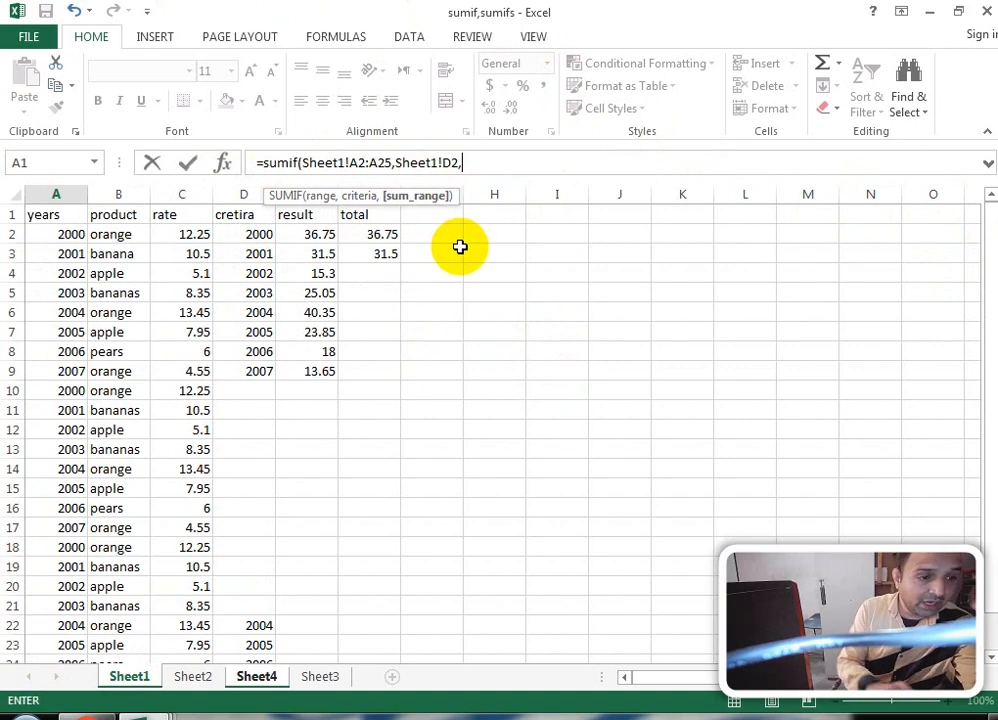
left_click_drag(178, 236, 172, 626)
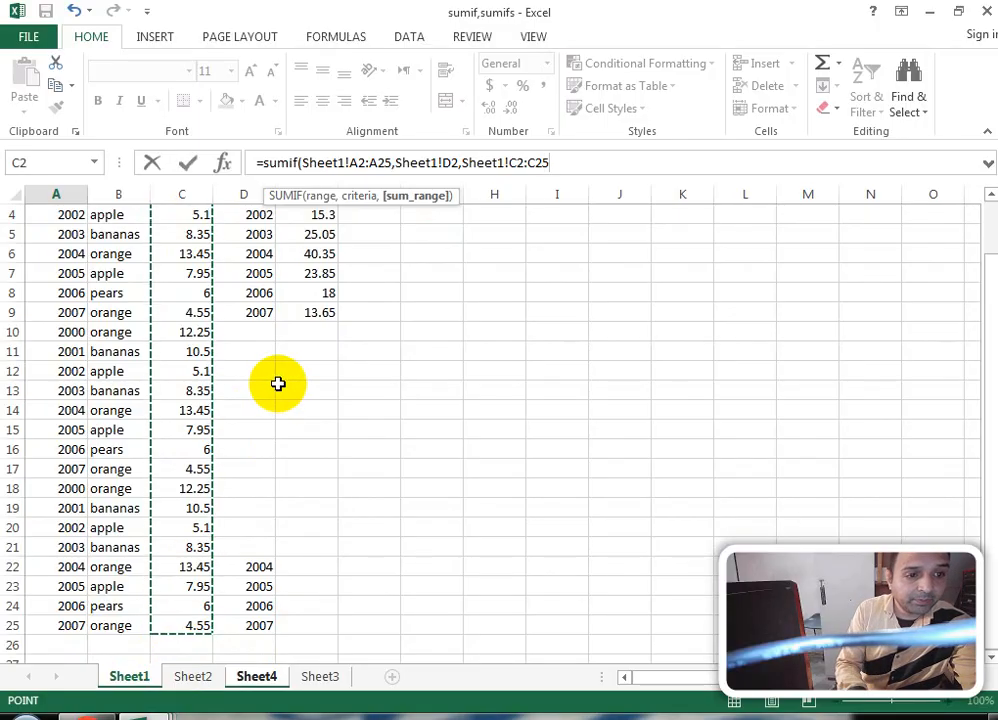
key("Return")
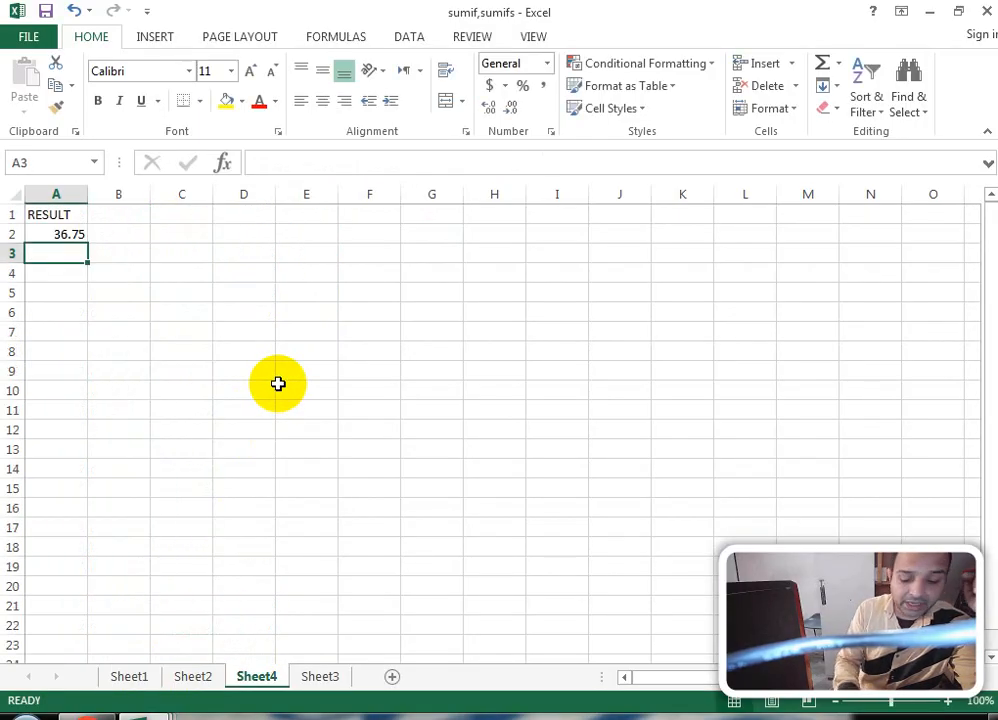
key("Up")
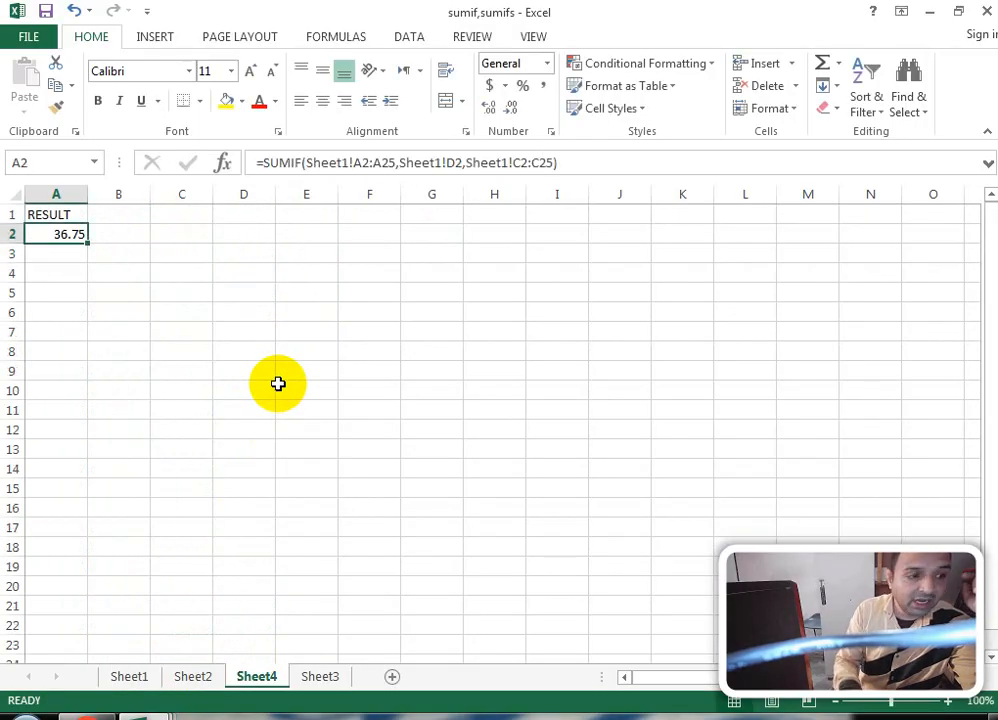
left_click(196, 677)
left_click(129, 676)
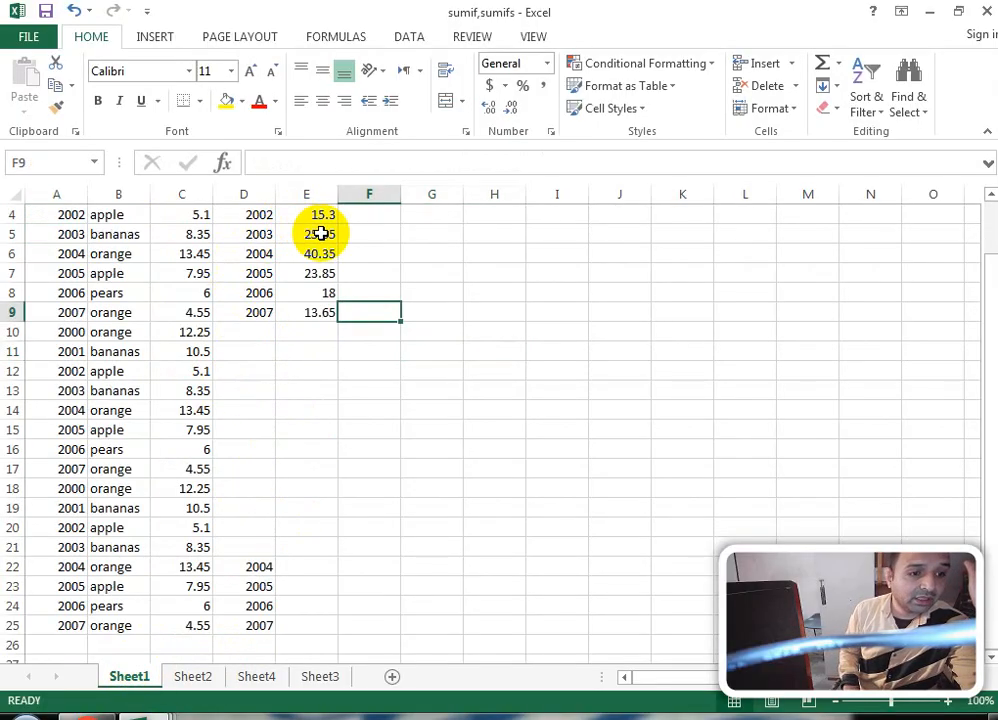
scroll(296, 379, "up", 1)
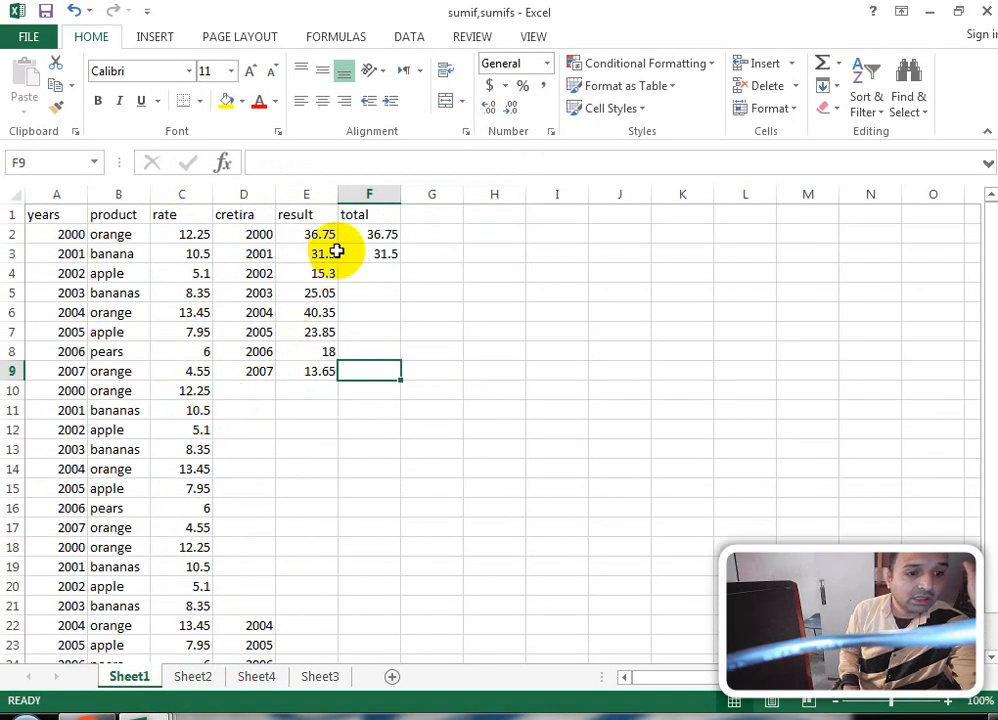
left_click(370, 233)
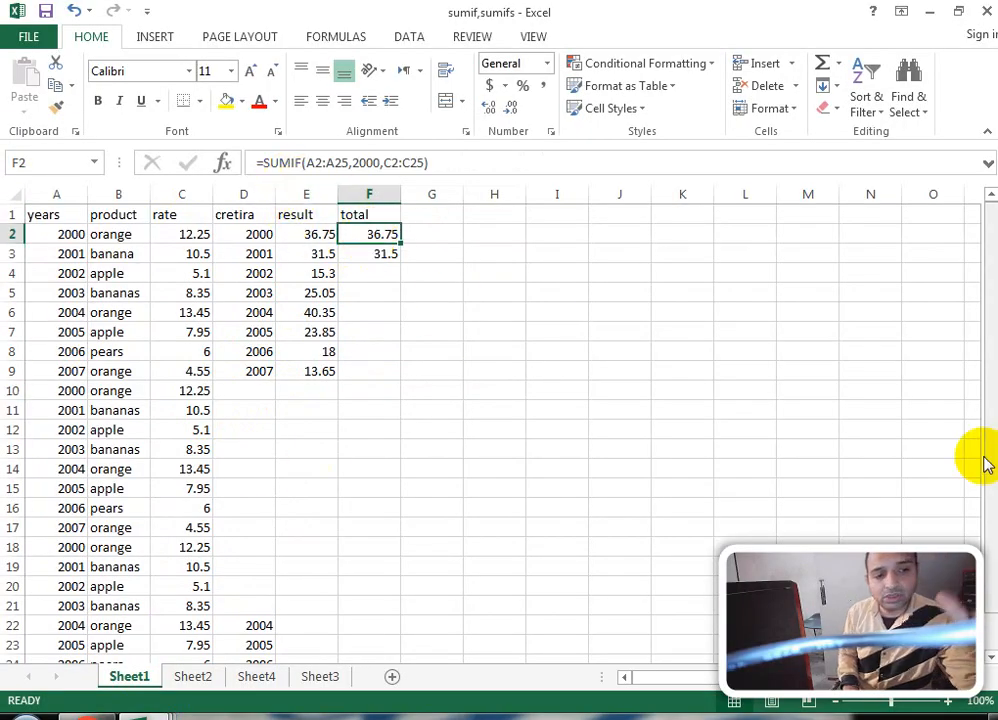
left_click(195, 677)
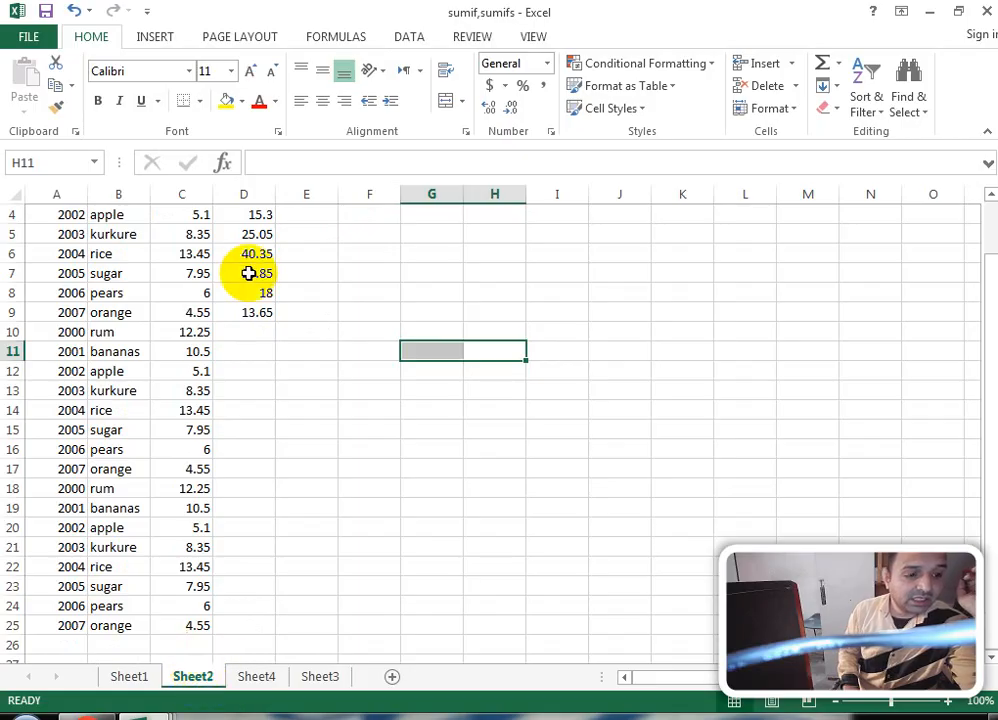
scroll(312, 234, "up", 1)
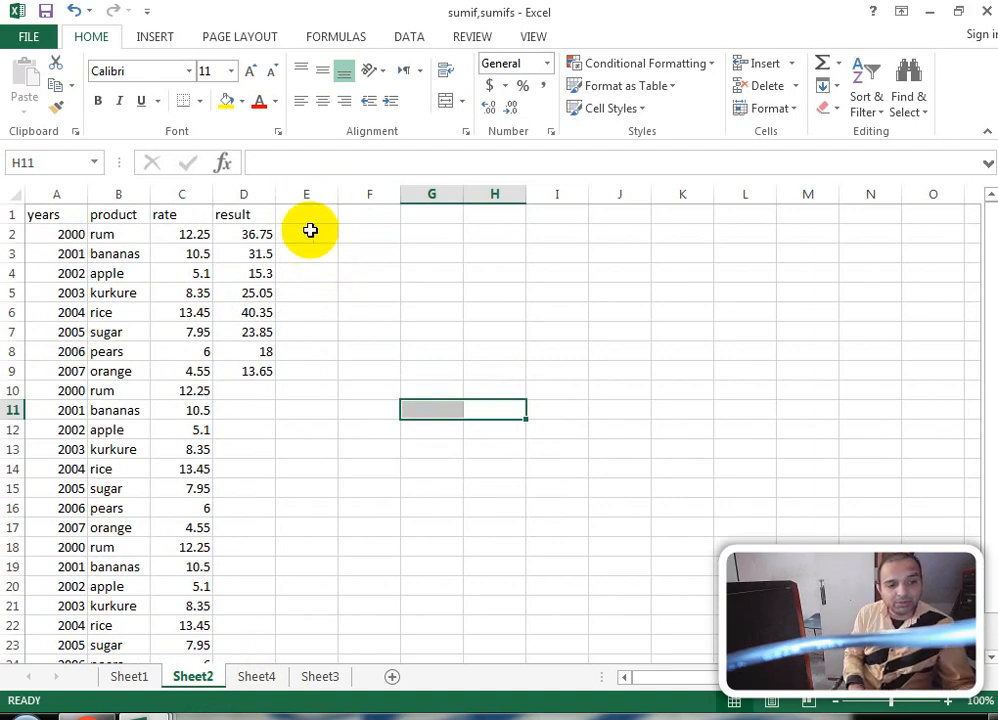
Step: Begin =SUMIFS in E2 with sum range C2:C25 and years A2:A25 as first criteria range
left_click(313, 232)
type("=")
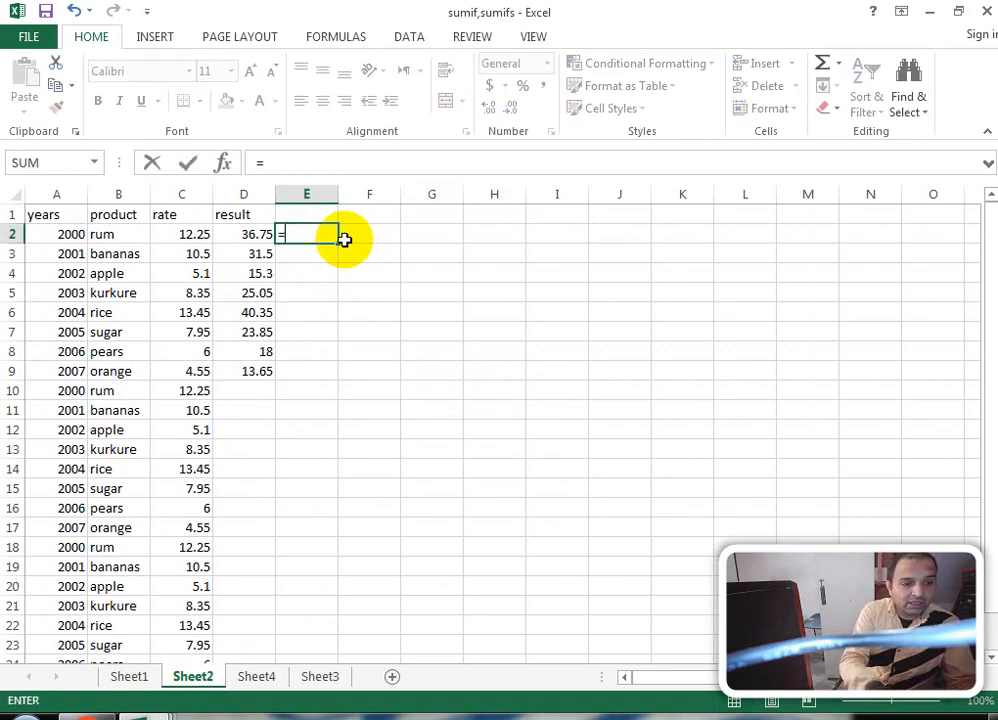
type("sumi")
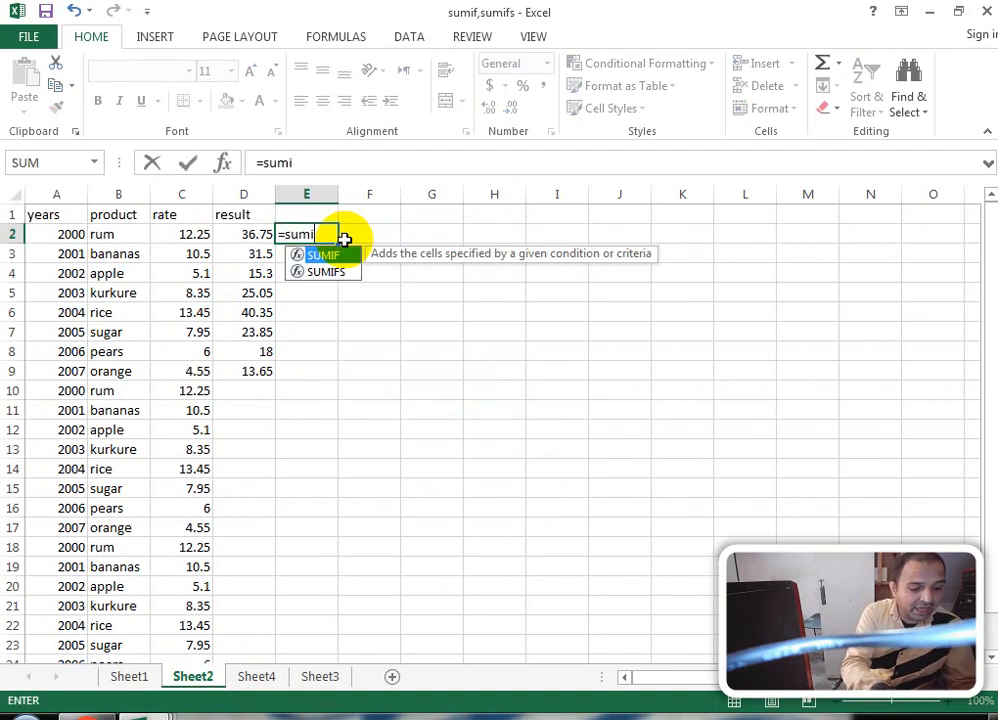
type("fs")
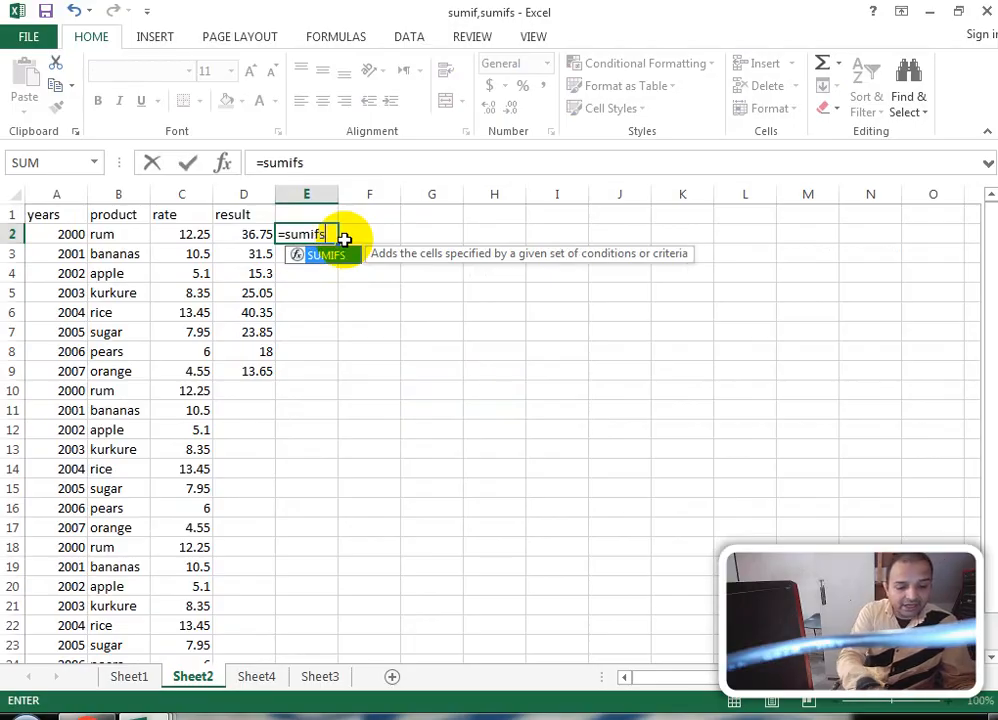
type("(")
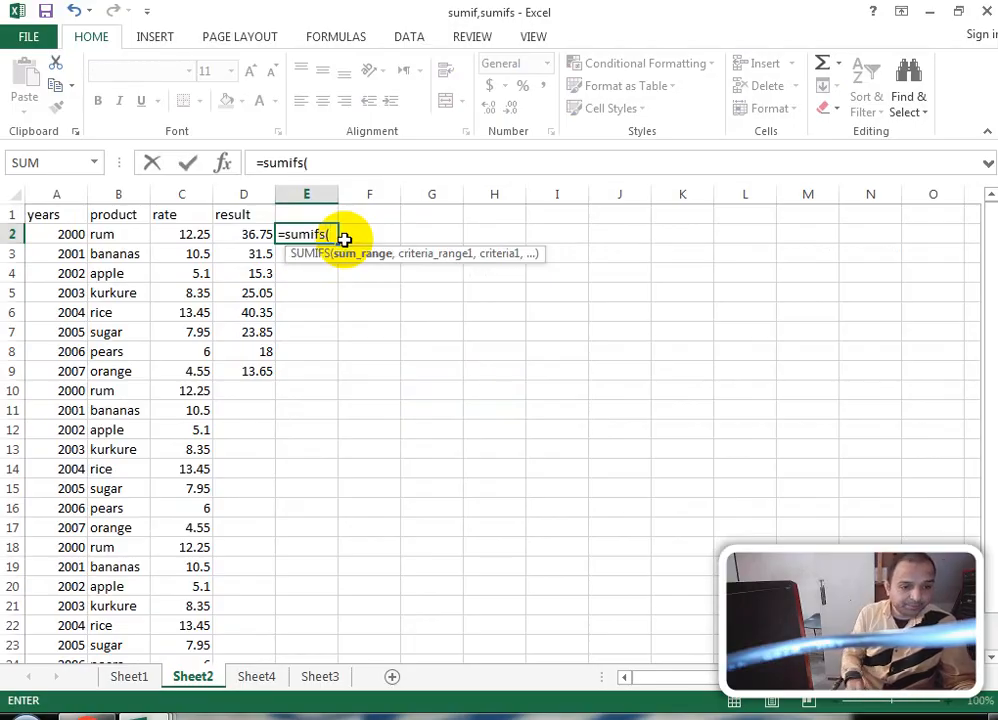
left_click(194, 234)
left_click_drag(193, 266, 200, 606)
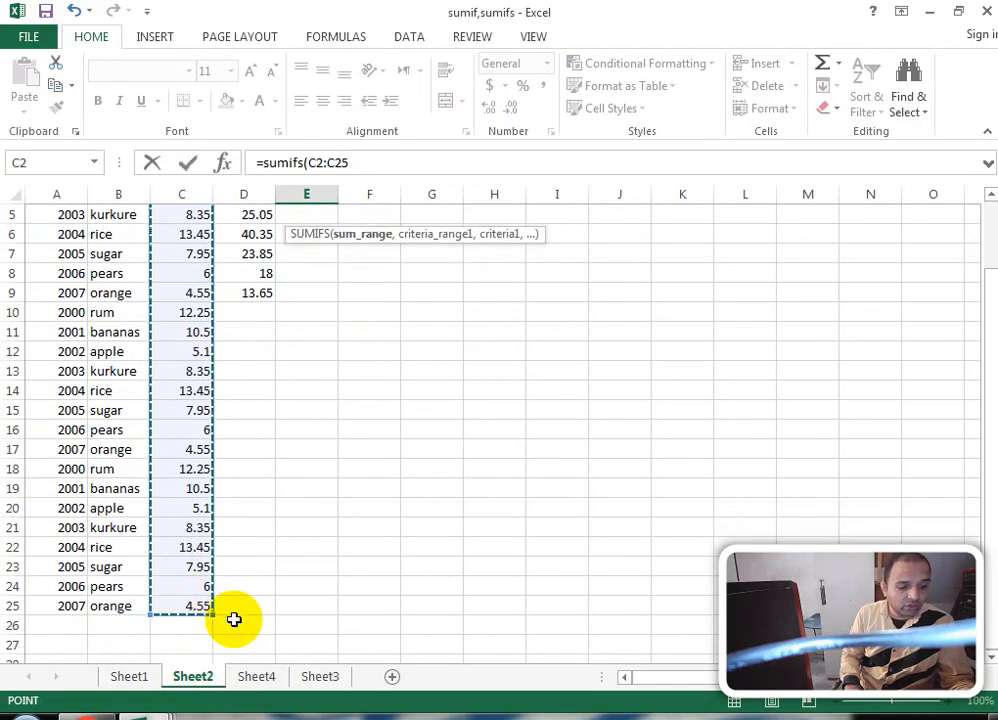
type(",")
scroll(243, 488, "up", 2)
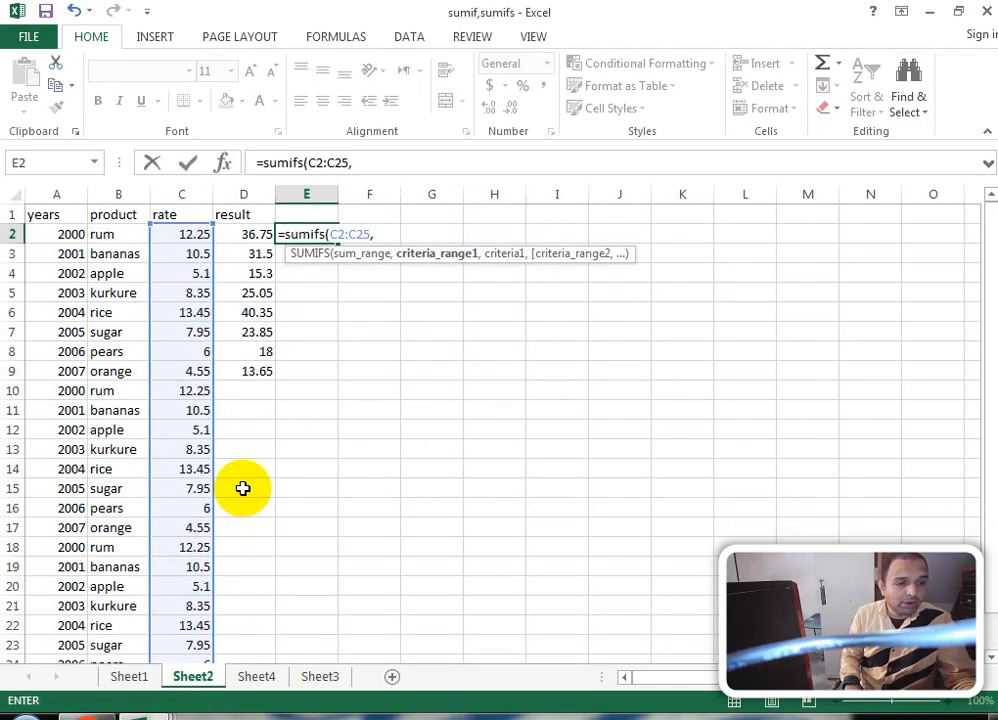
left_click_drag(66, 232, 62, 601)
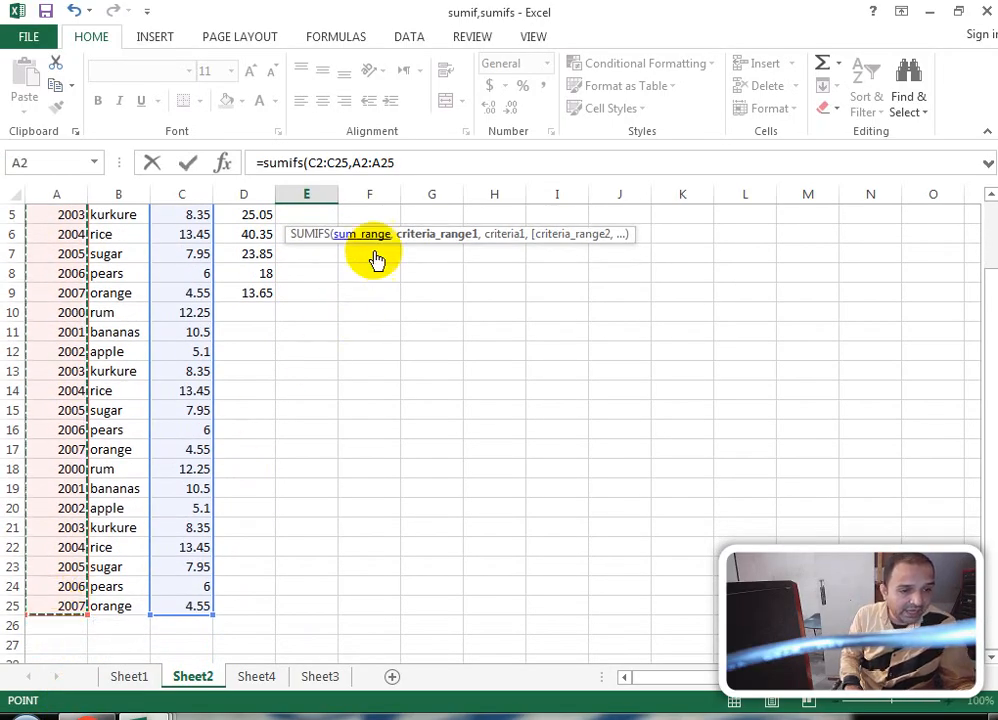
left_click(413, 163)
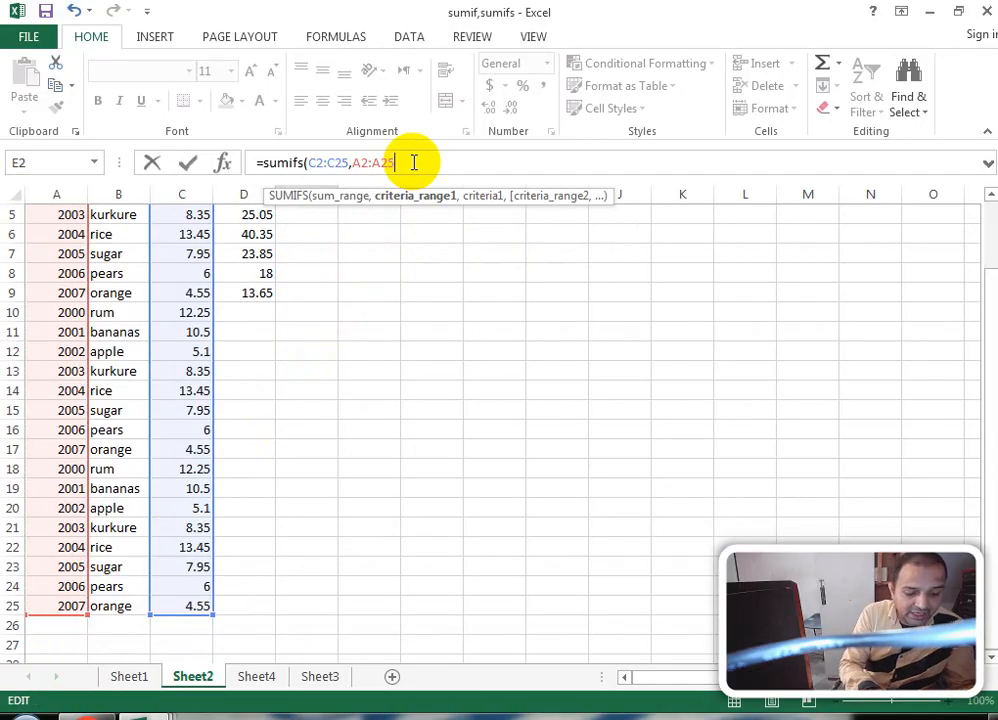
type(",")
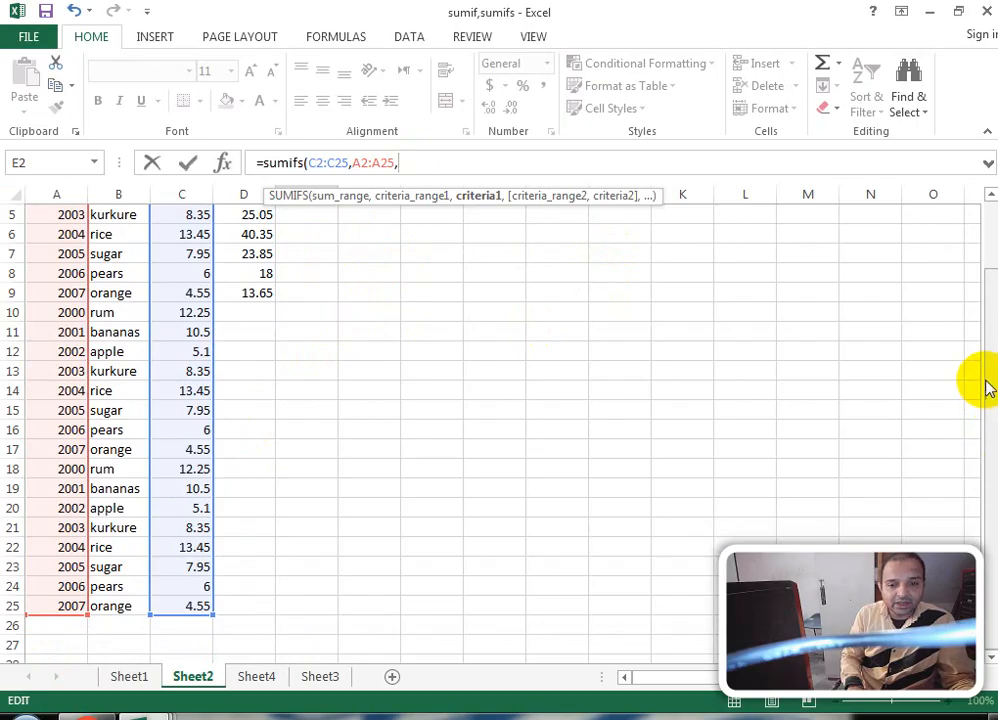
Step: Add criterion "=2000", products B2:B25 with "=rum", and commit the formula for 36.75
left_click_drag(985, 388, 976, 263)
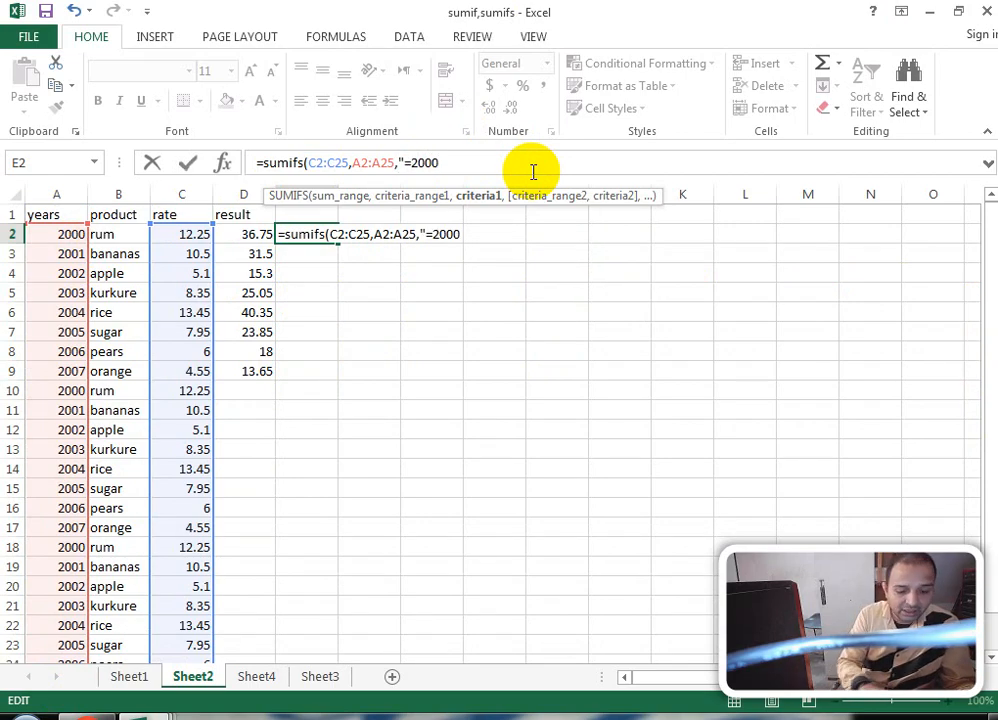
type(",")
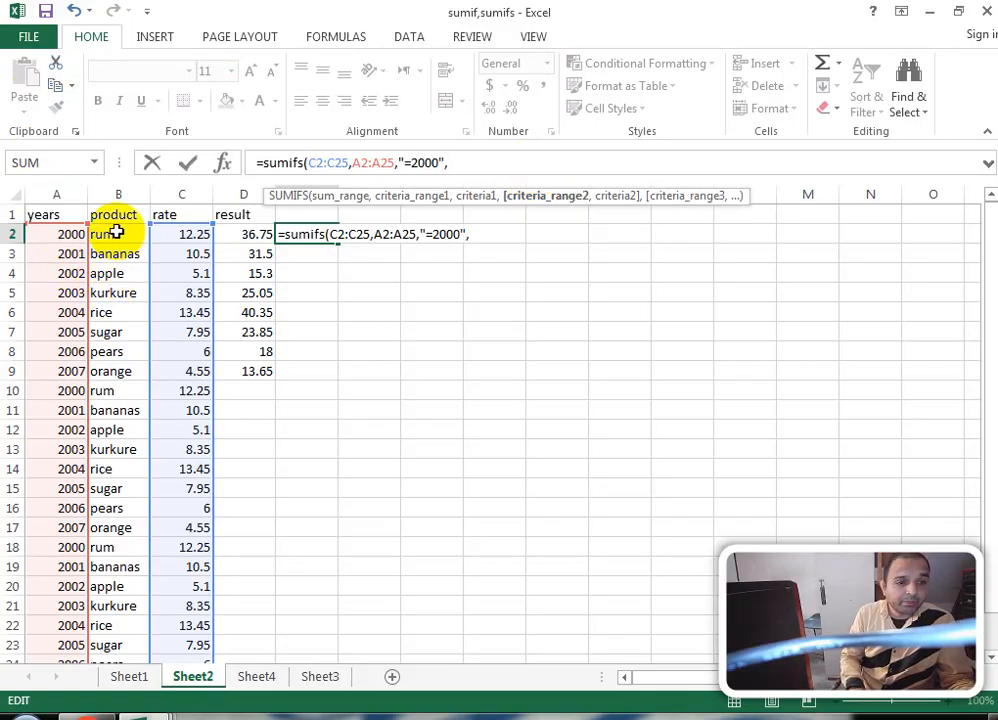
left_click(117, 232)
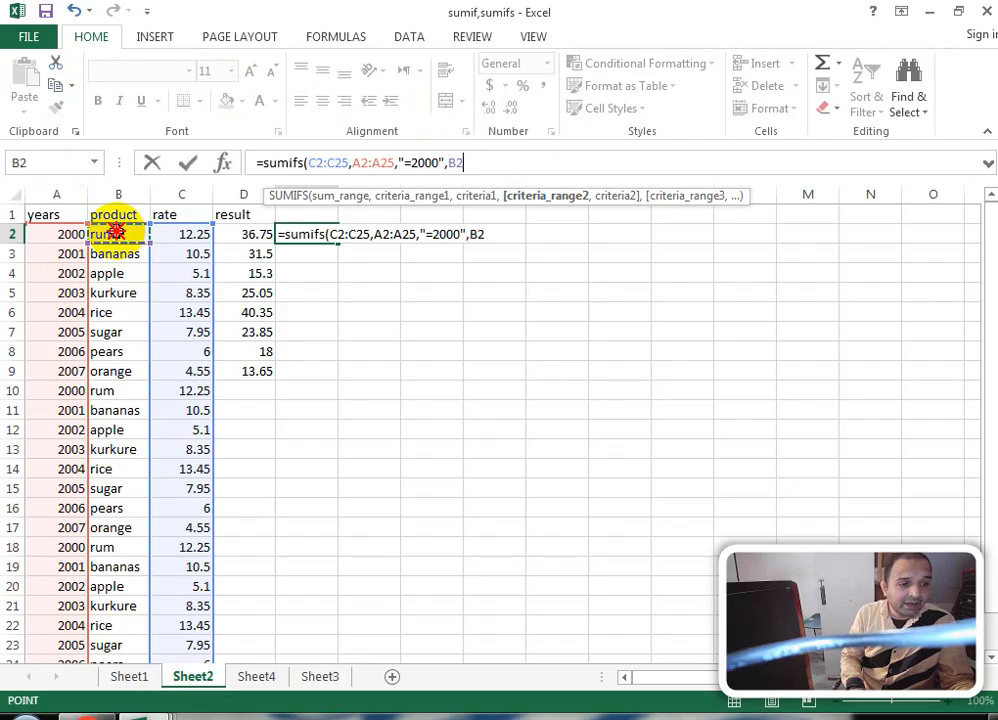
left_click_drag(117, 232, 102, 628)
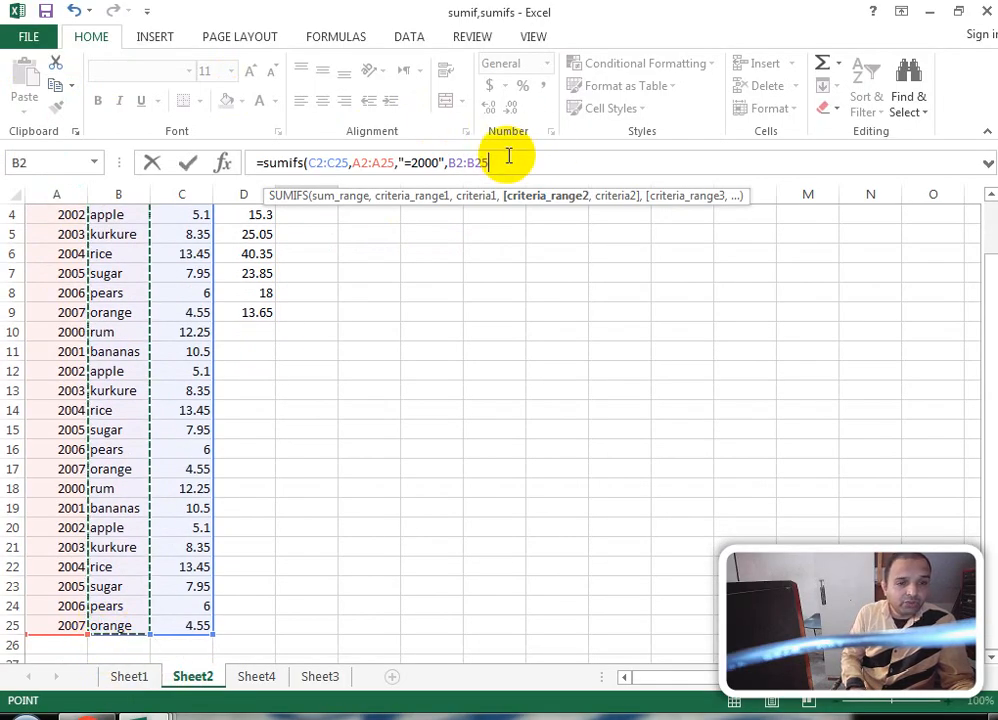
type(",")
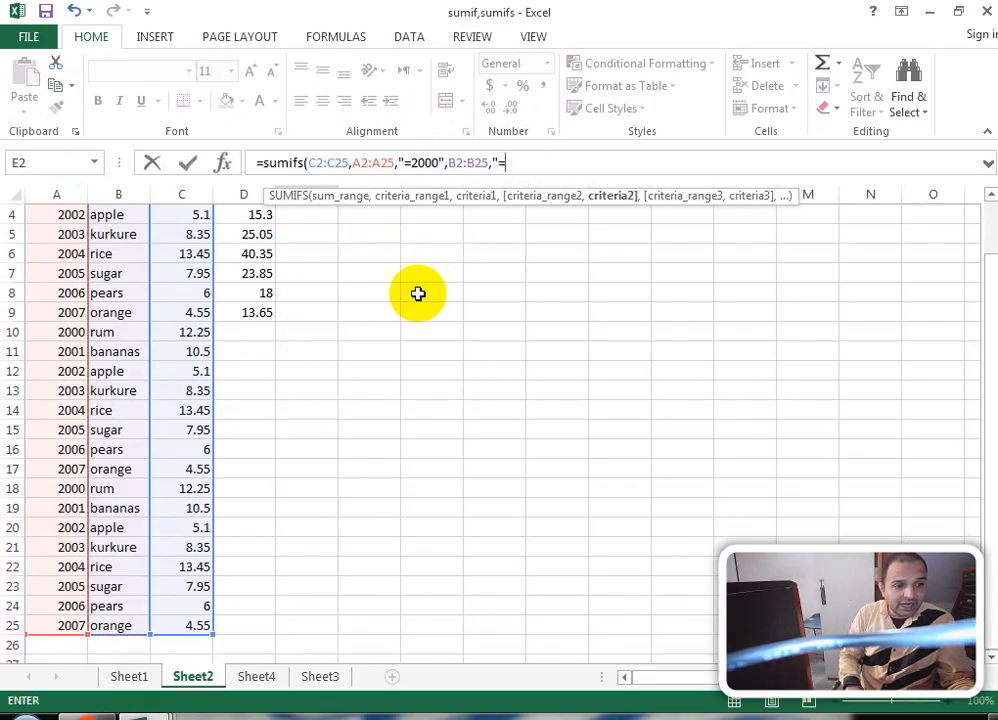
type("\"=")
left_click_drag(982, 325, 982, 261)
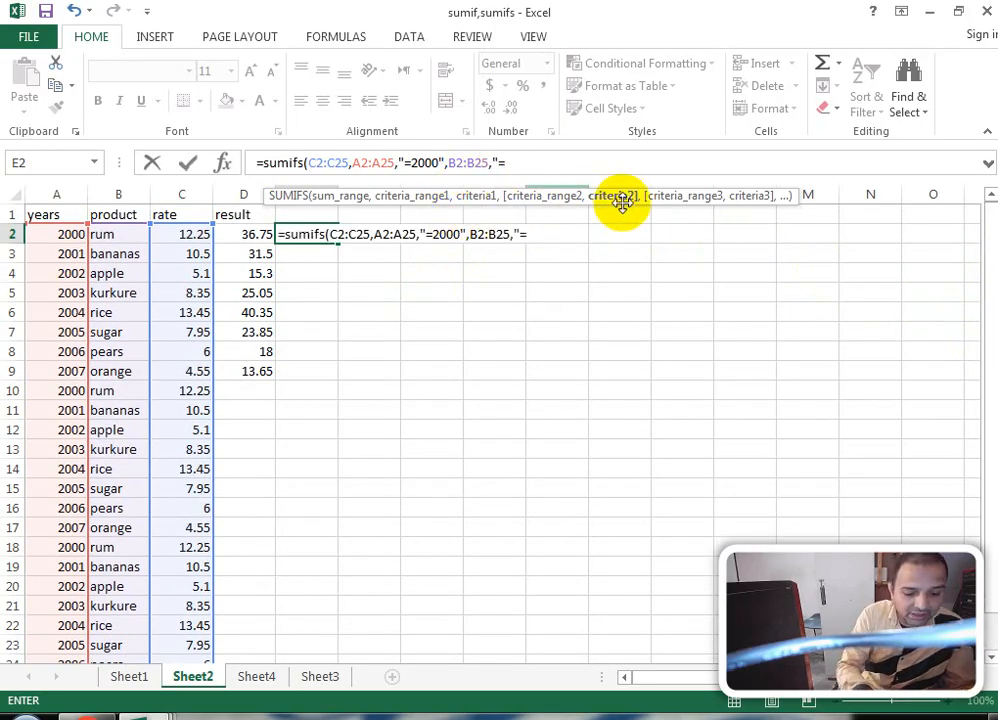
type("rum")
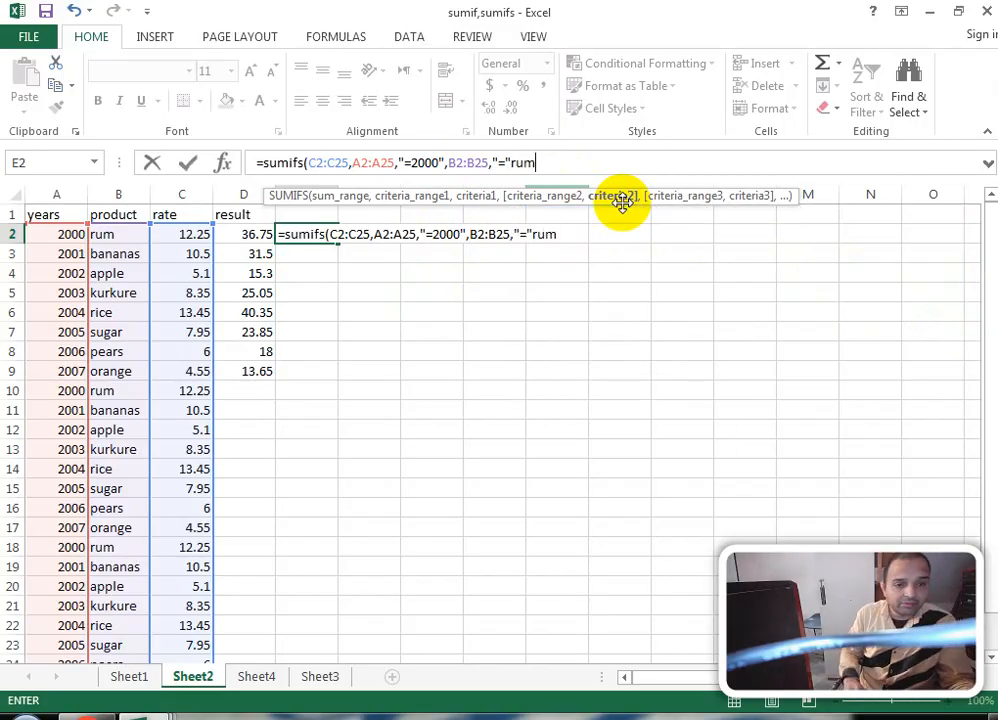
left_click(500, 163)
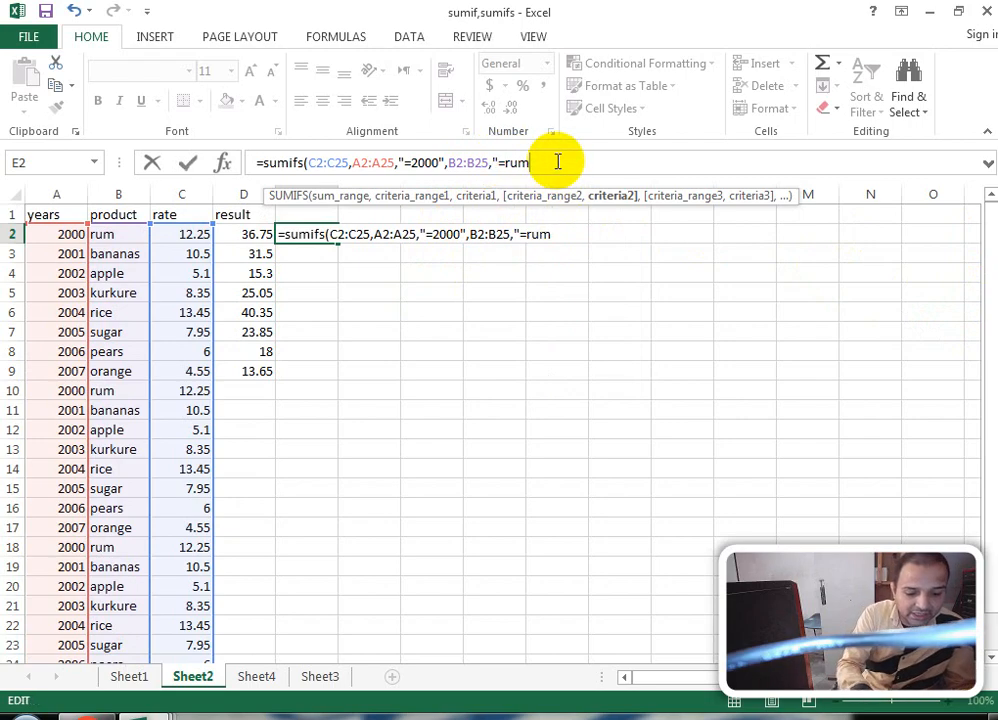
key("Return")
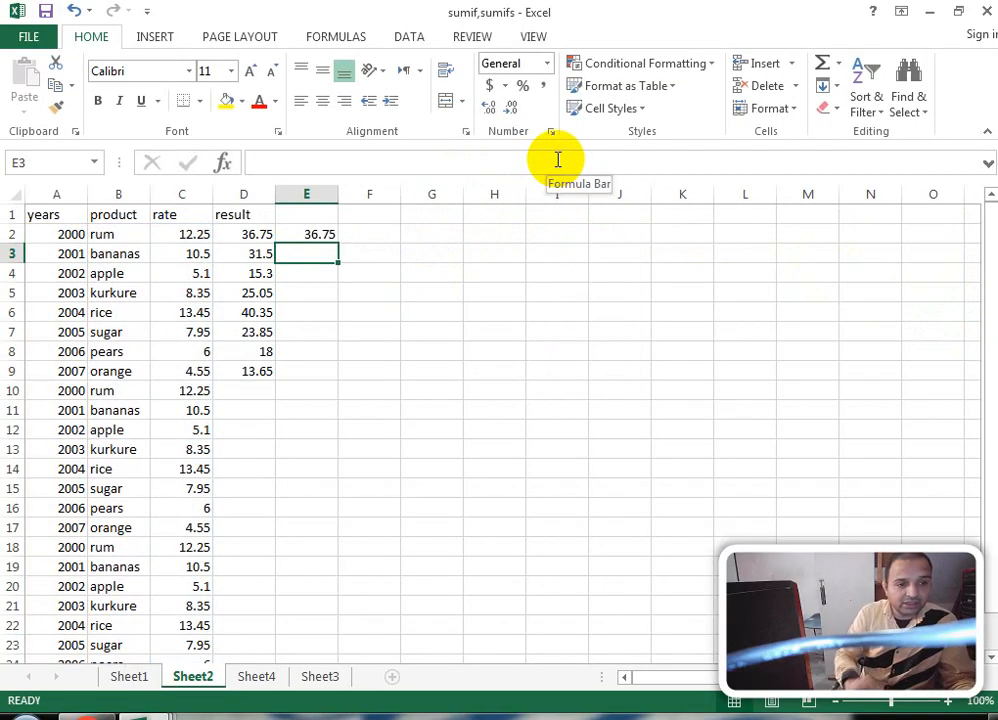
Step: Start =sumifs( in Sheet3 cell B1, taking its ranges from Sheet2
left_click(302, 233)
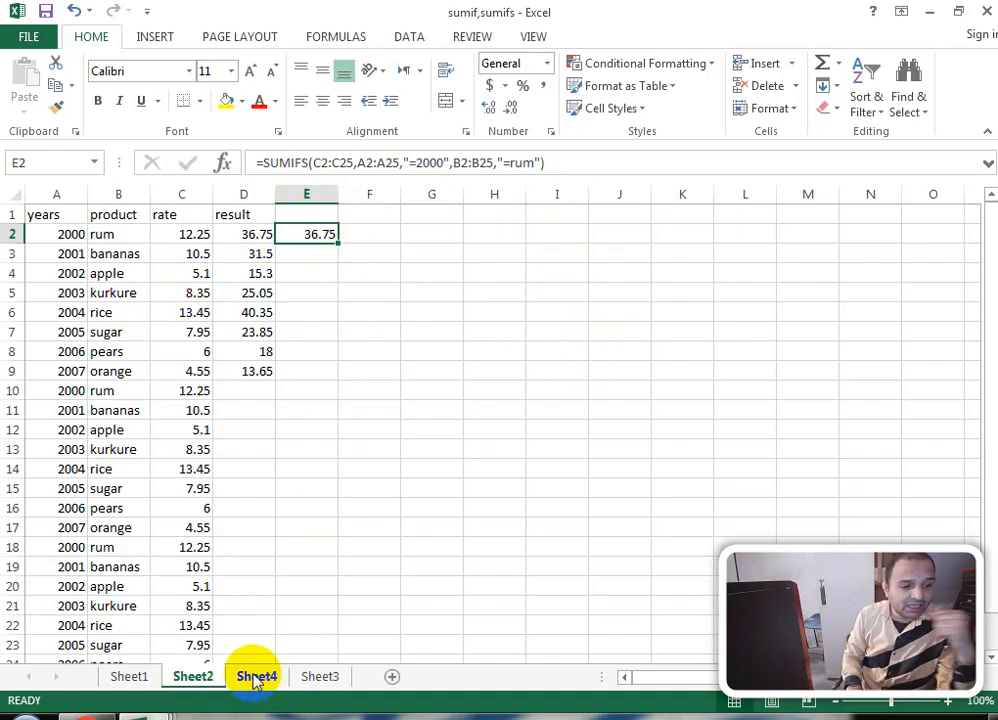
left_click(306, 688)
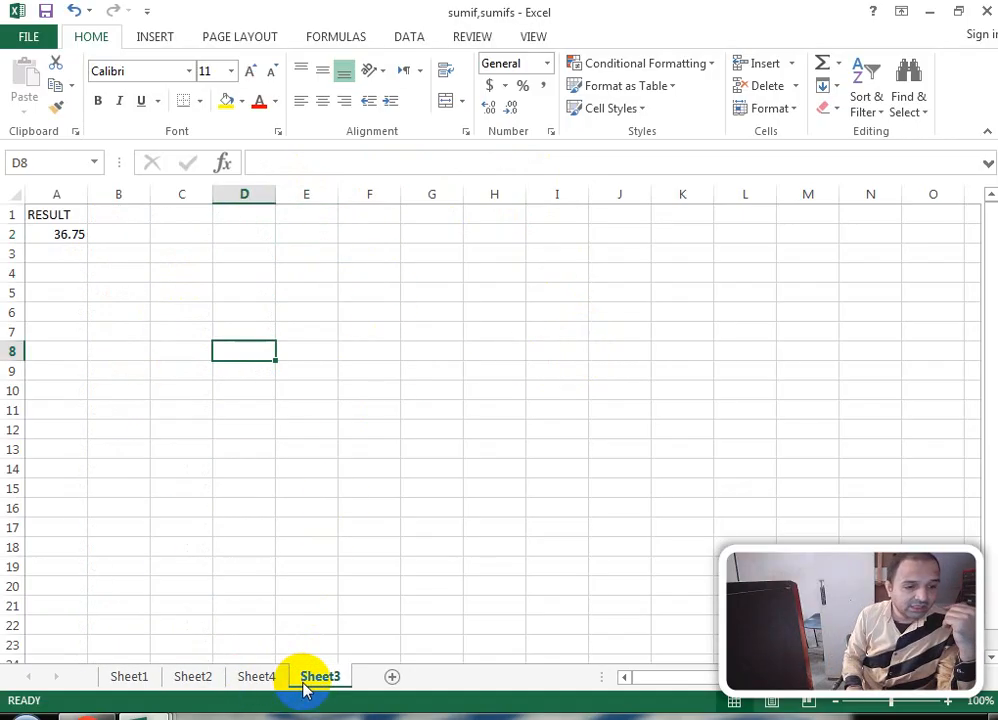
left_click(141, 207)
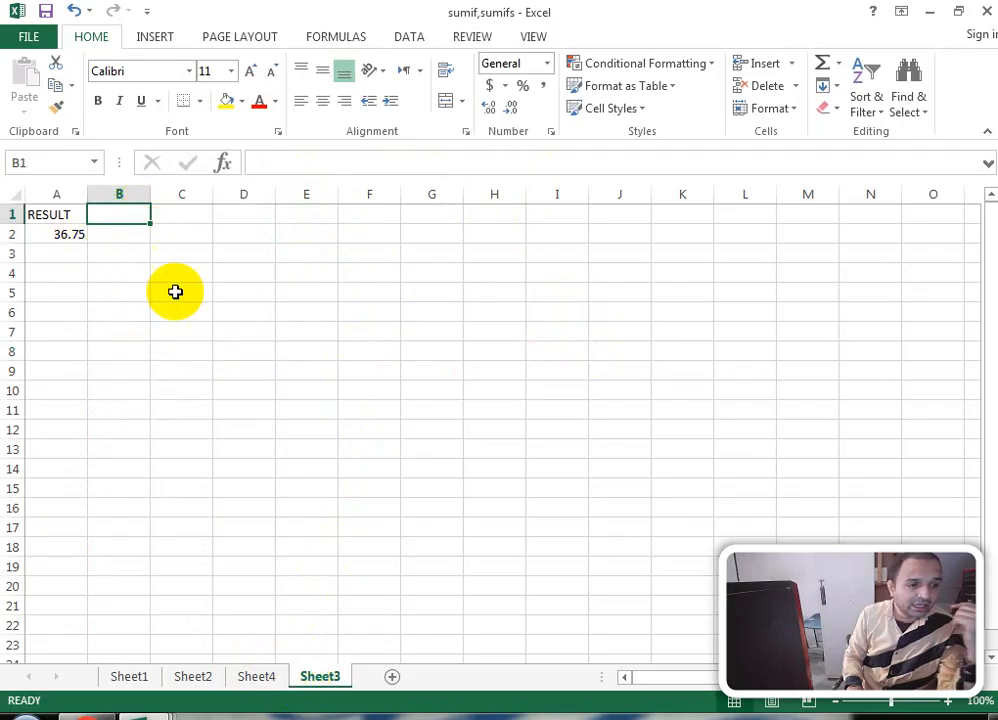
type("=")
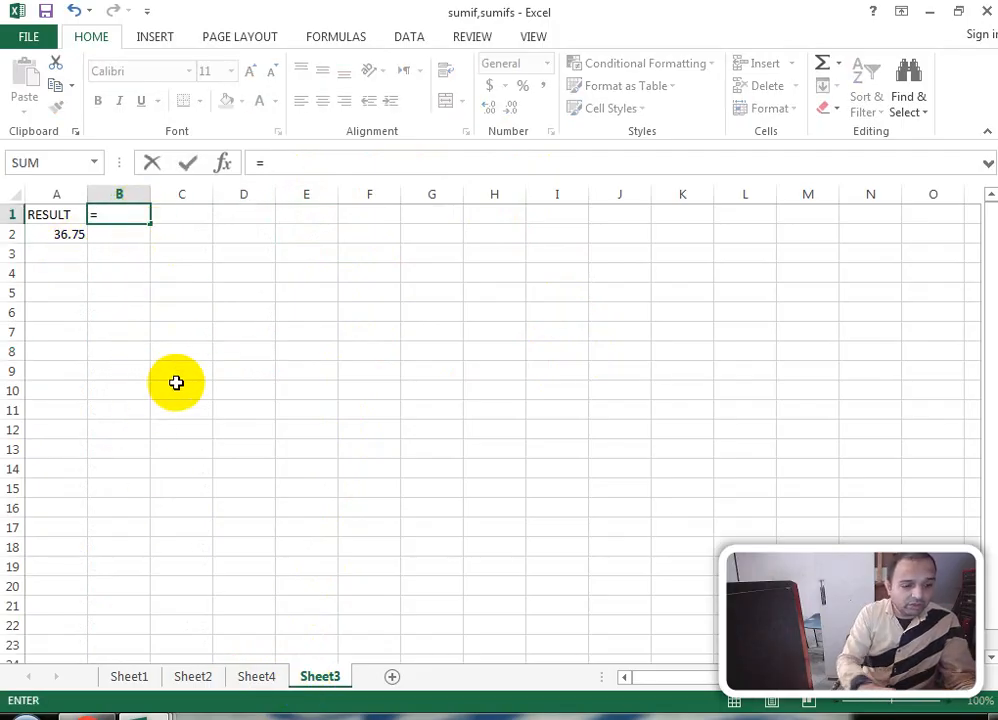
type("sumi")
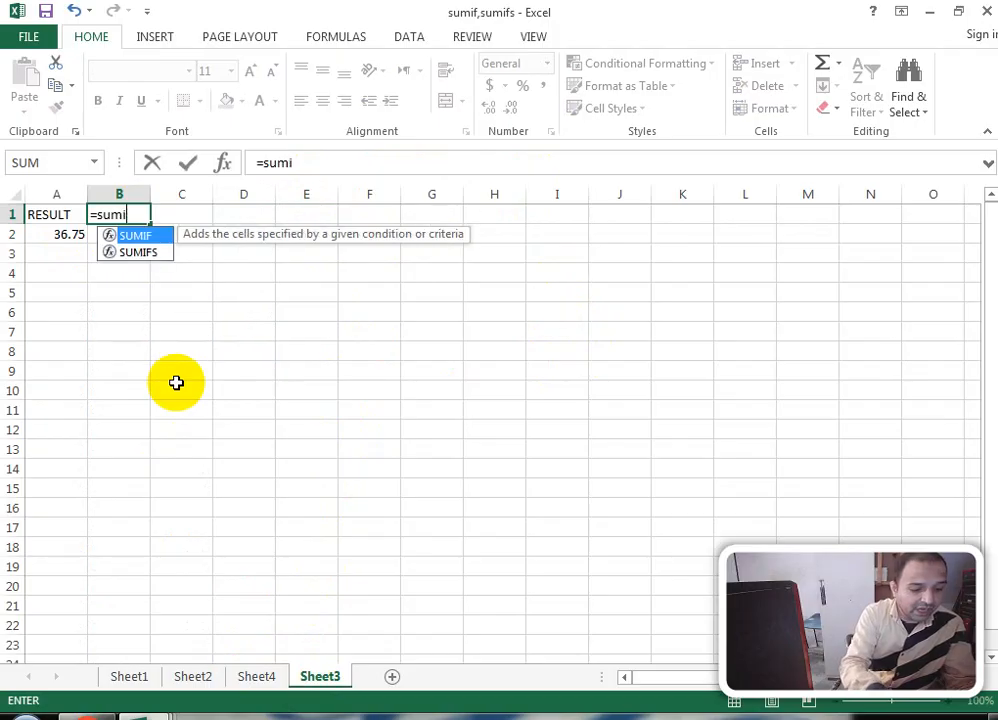
type("fs")
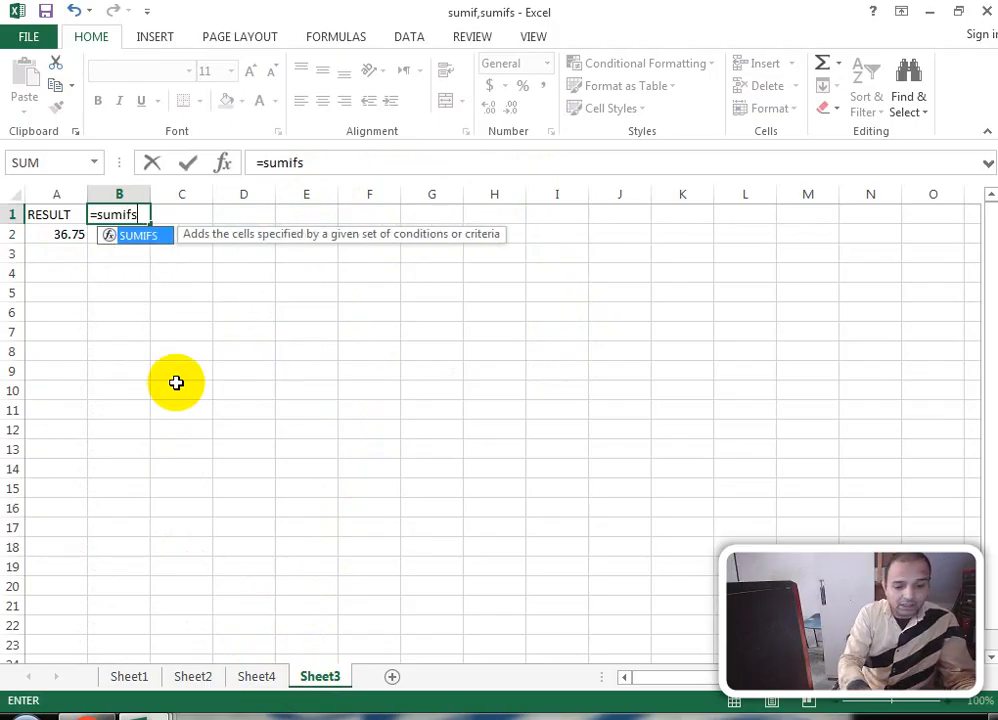
type("(")
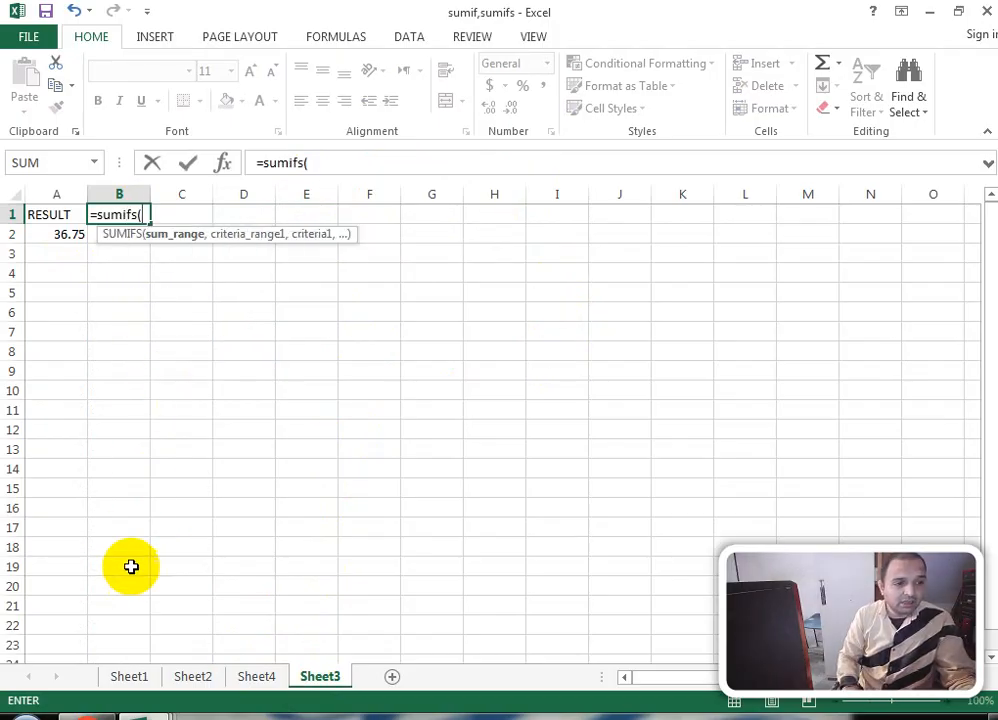
left_click(194, 674)
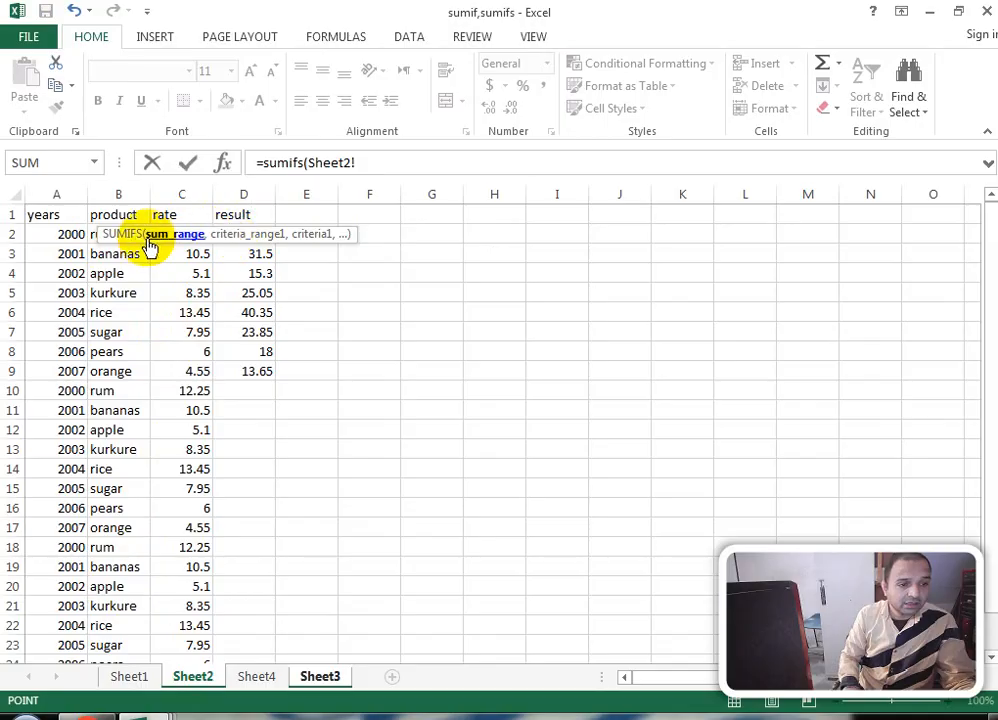
Step: Build the formula up to =sumifs(Sheet2!C2:C25,Sheet2!A2:A25, removing the duplicated sheet name
left_click(367, 162)
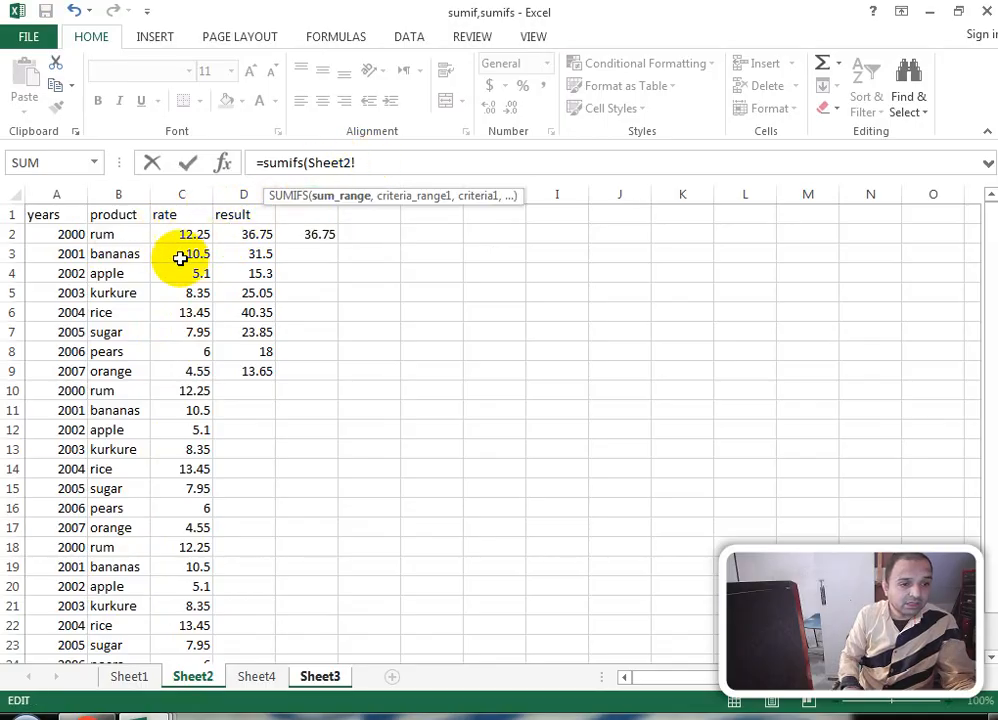
left_click_drag(188, 234, 193, 483)
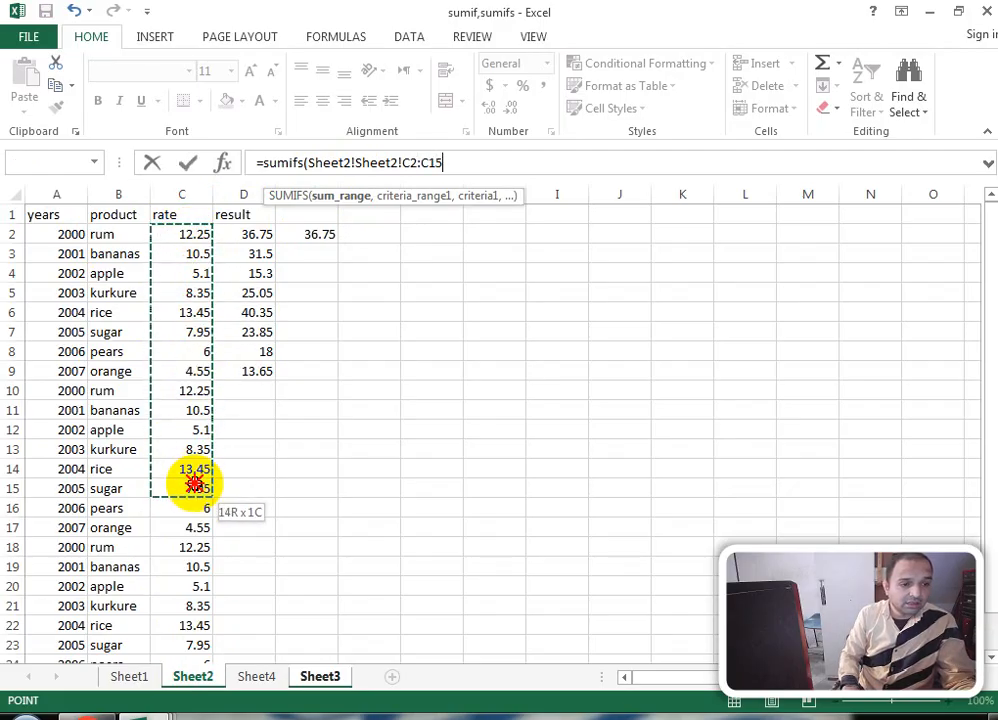
left_click_drag(193, 483, 196, 629)
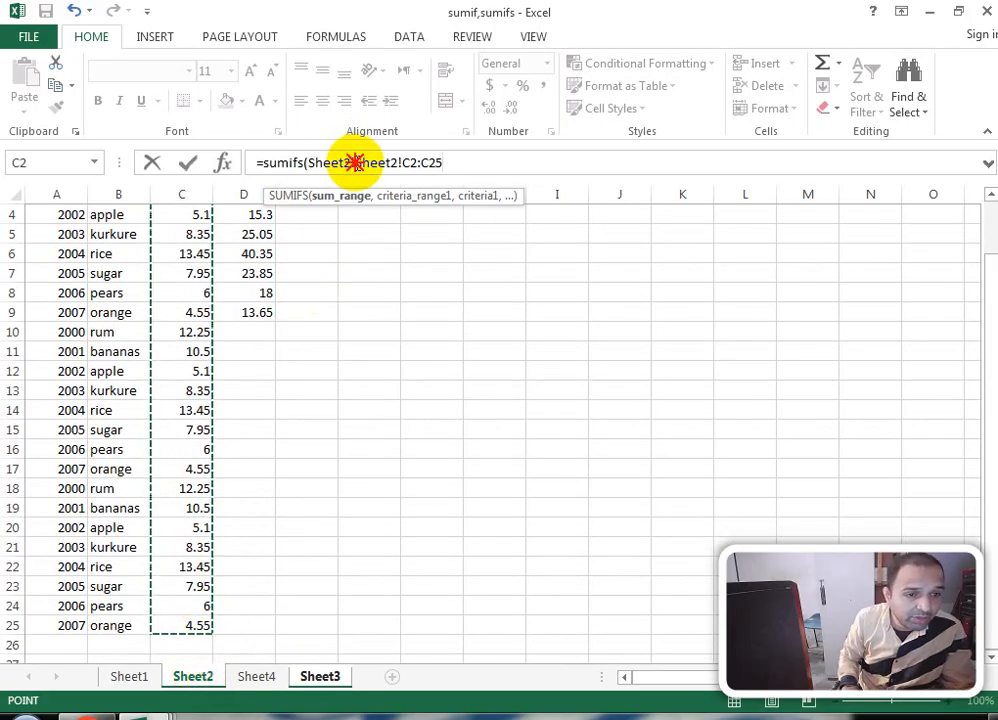
left_click(353, 162)
key("BackSpace")
key("BackSpace")
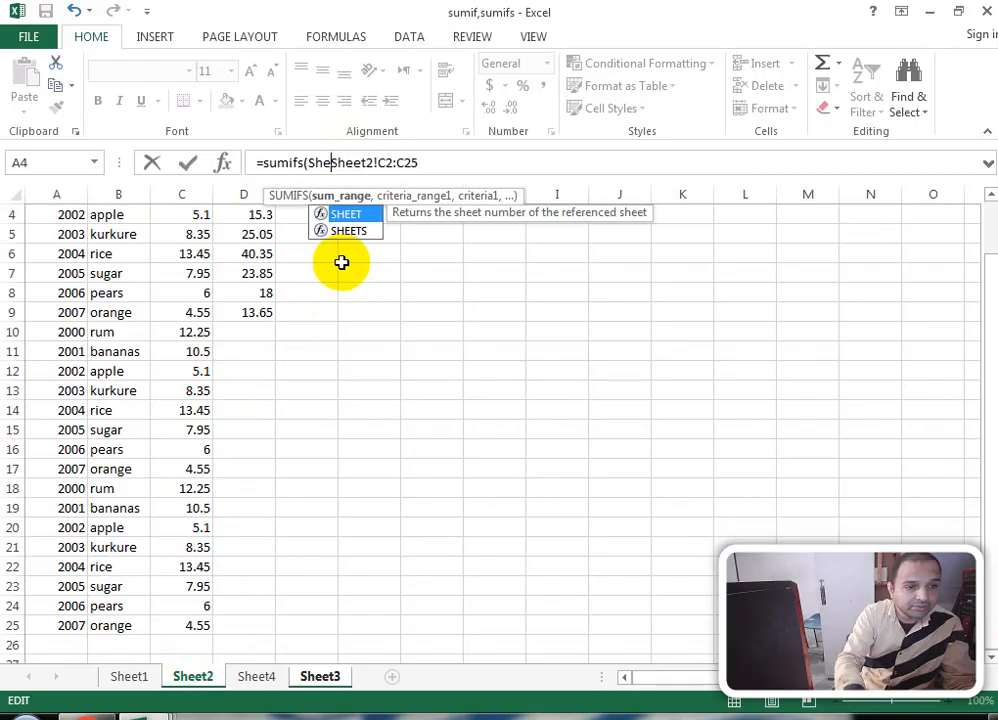
key("BackSpace")
key("BackSpace")
key("BackSpace")
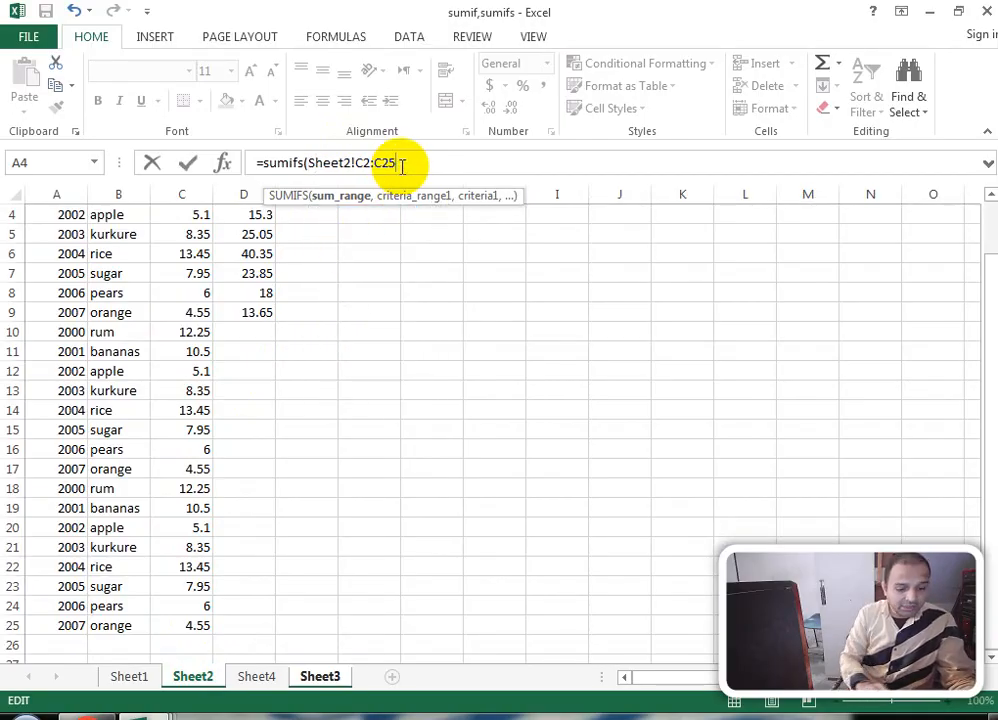
type(",")
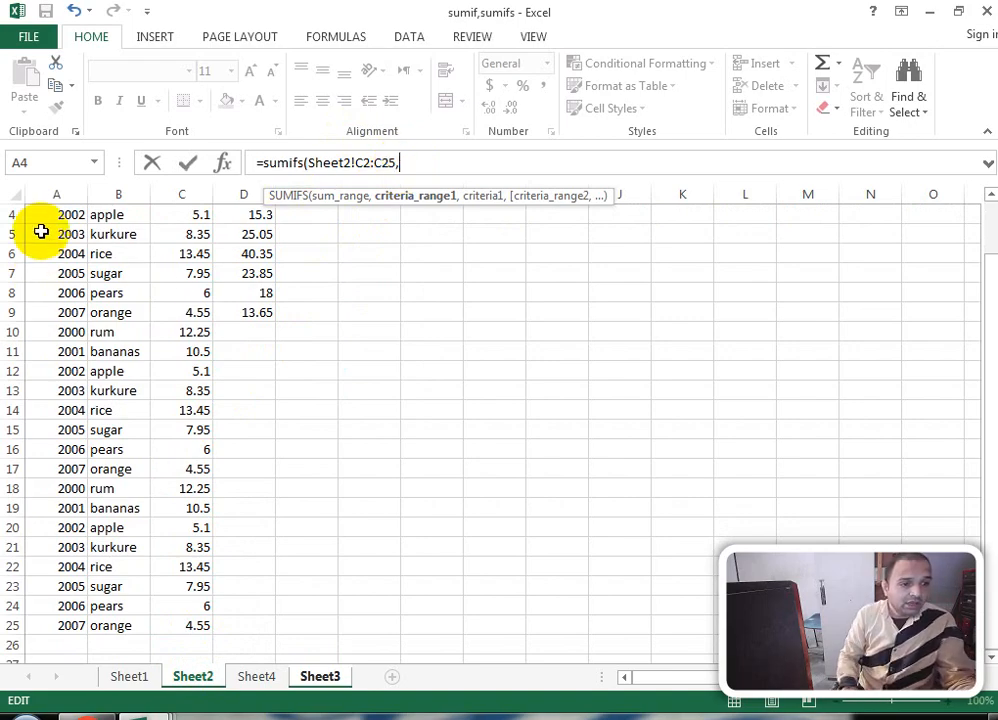
left_click_drag(987, 263, 985, 185)
left_click_drag(65, 234, 63, 624)
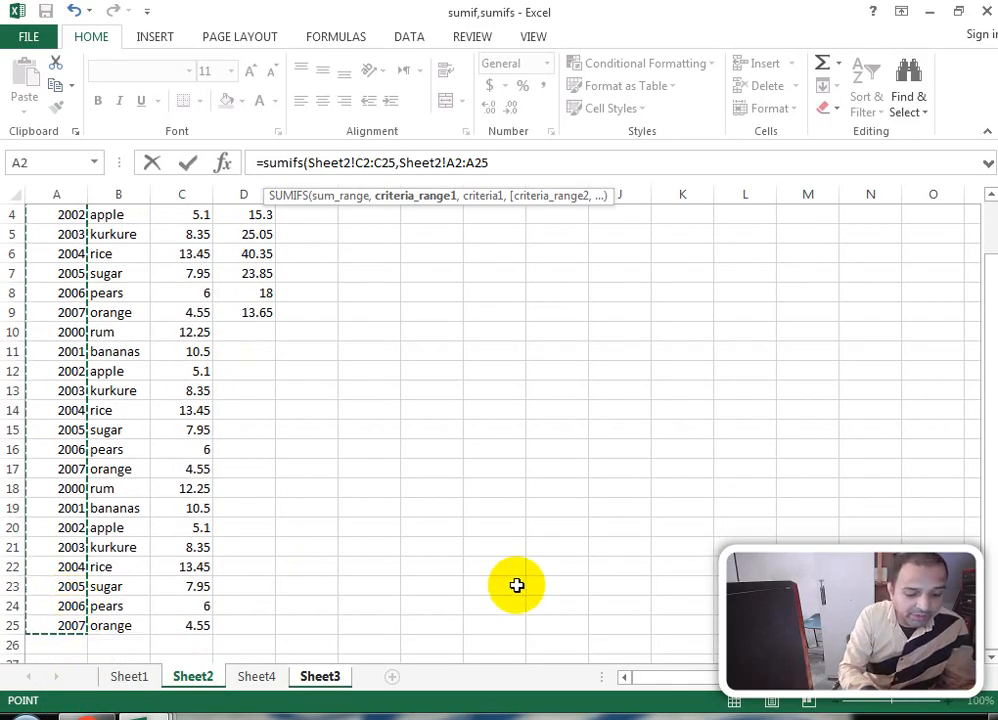
type(",")
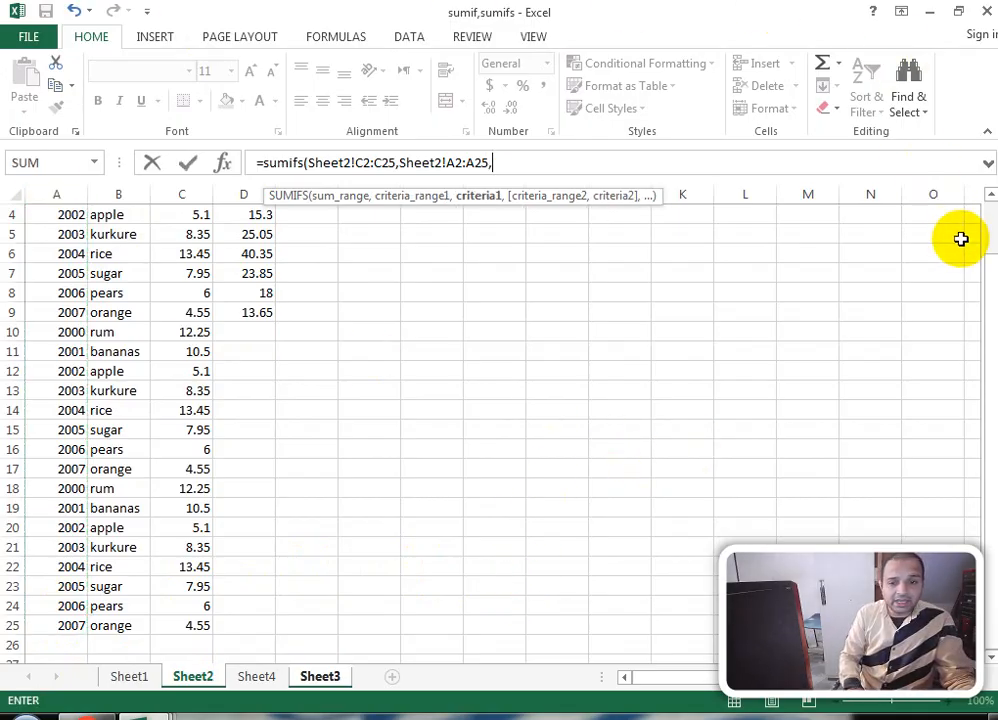
Step: Finish Sheet3's SUMIFS with year "=2000" and Sheet2!B2:B25 "=rum", so B1 returns 36.75
left_click_drag(990, 305, 987, 216)
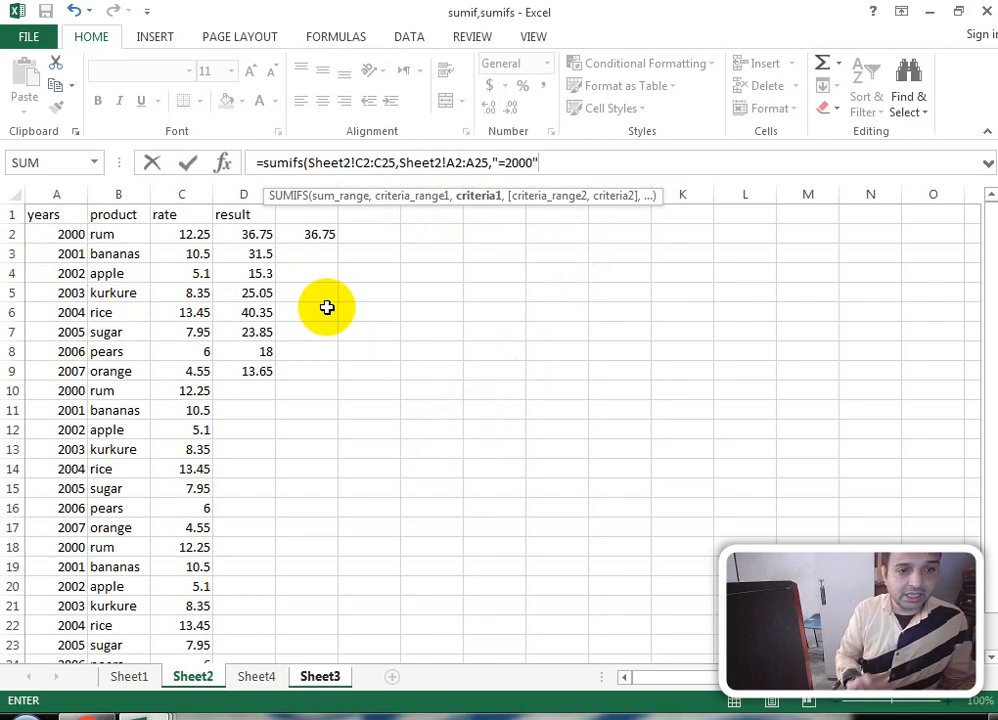
type(",")
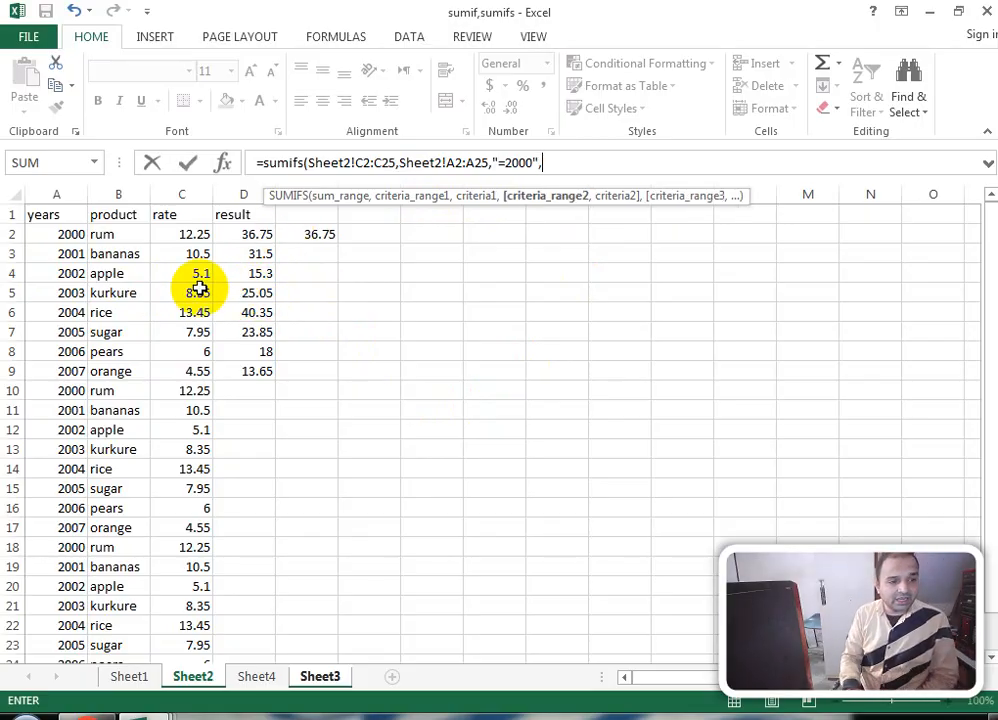
left_click(119, 233)
left_click_drag(119, 233, 123, 624)
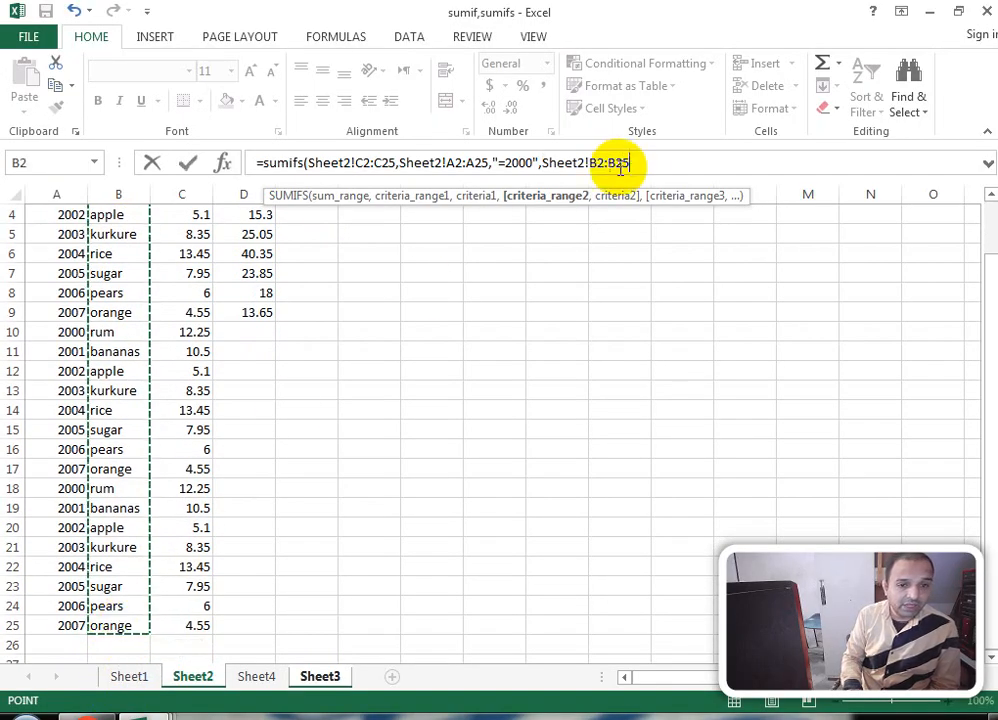
left_click(637, 163)
type(",")
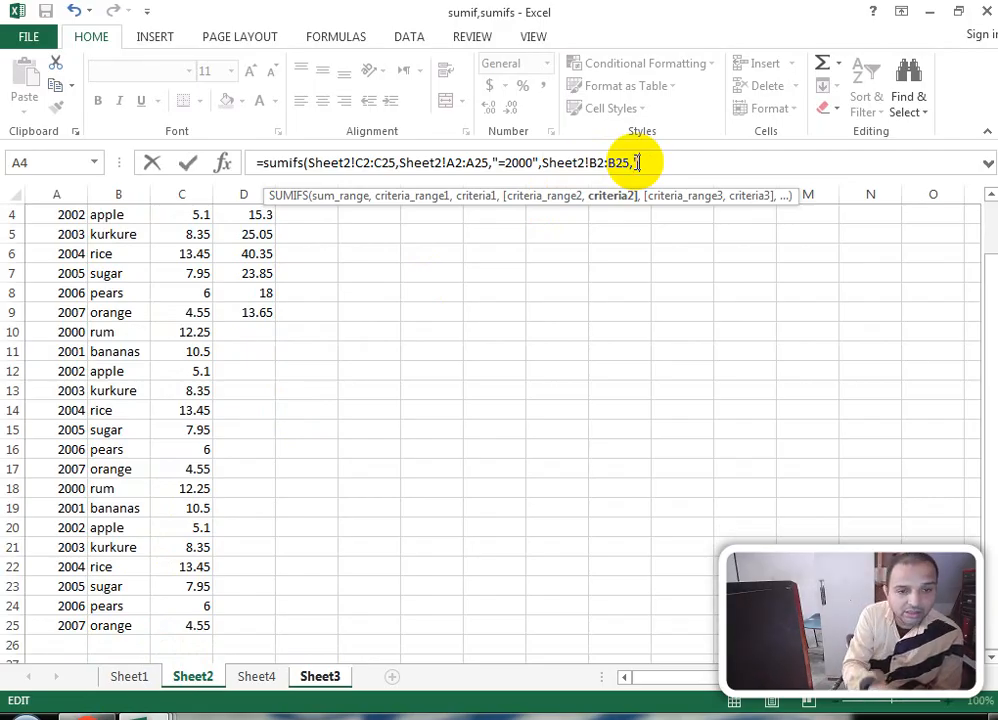
type("\"=")
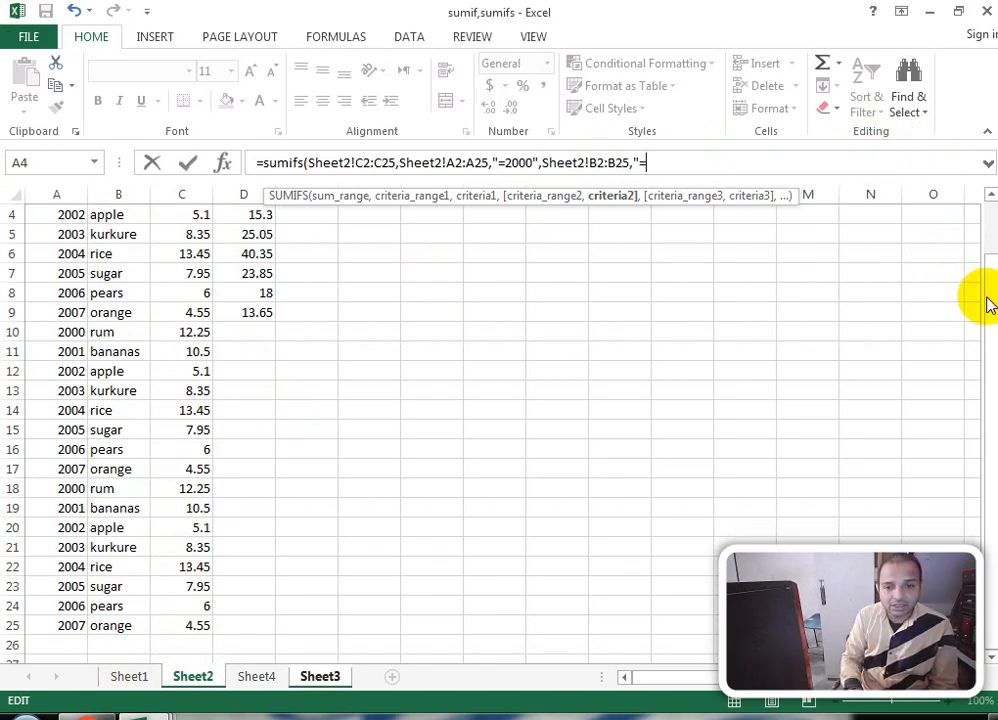
left_click_drag(986, 295, 987, 205)
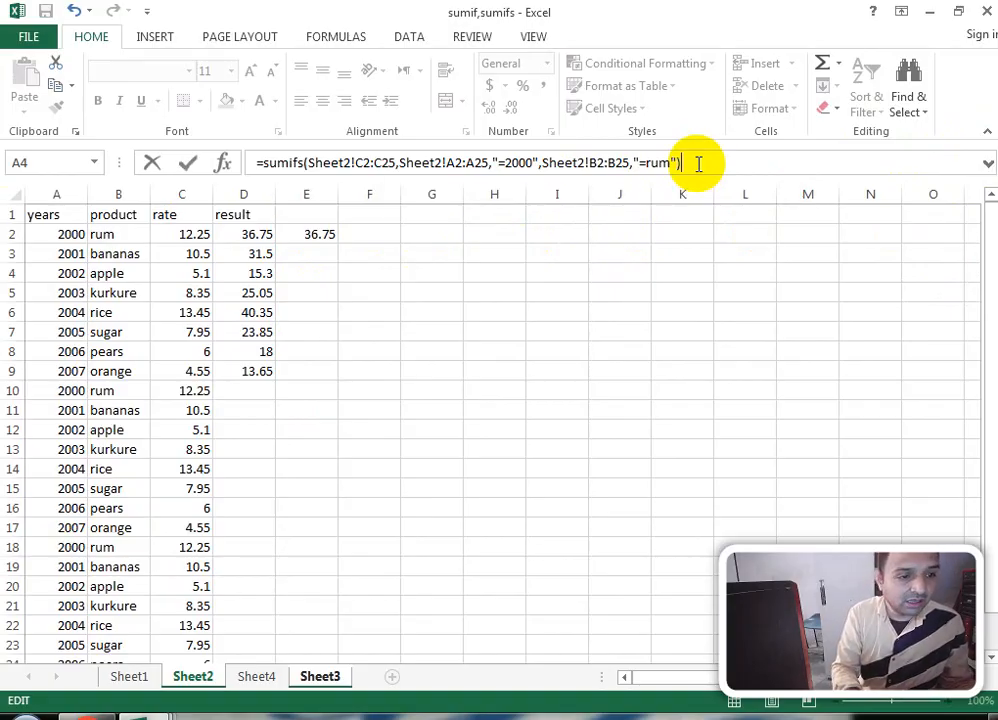
key("Return")
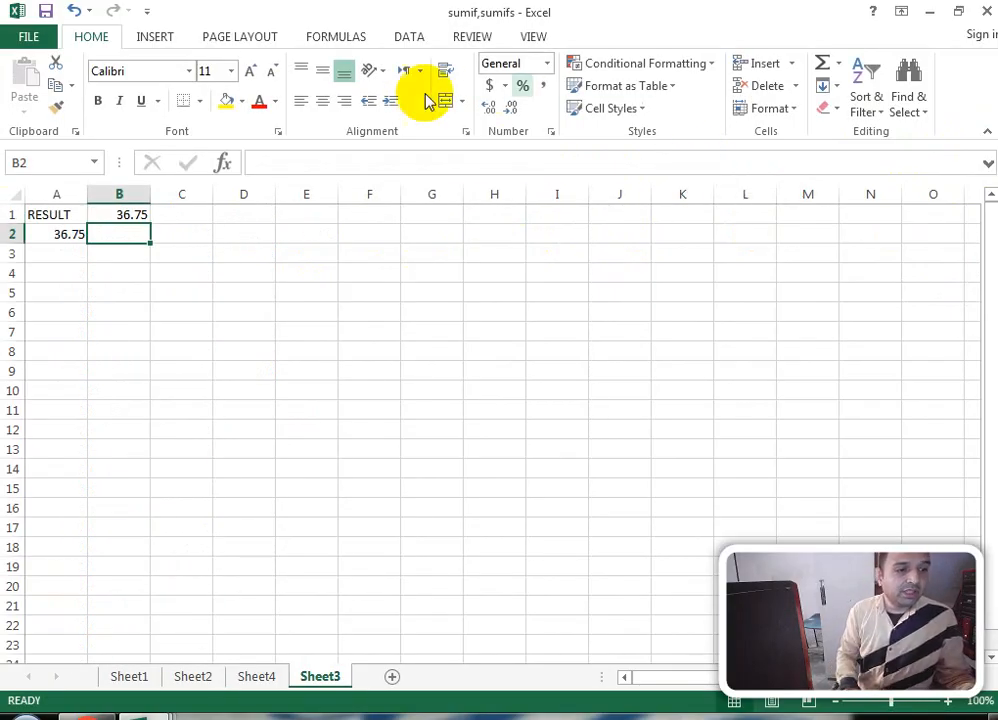
Step: Inspect the cross-sheet SUMIFS in B1 and the SUMIF in A2 on Sheet3
left_click(136, 214)
left_click(64, 230)
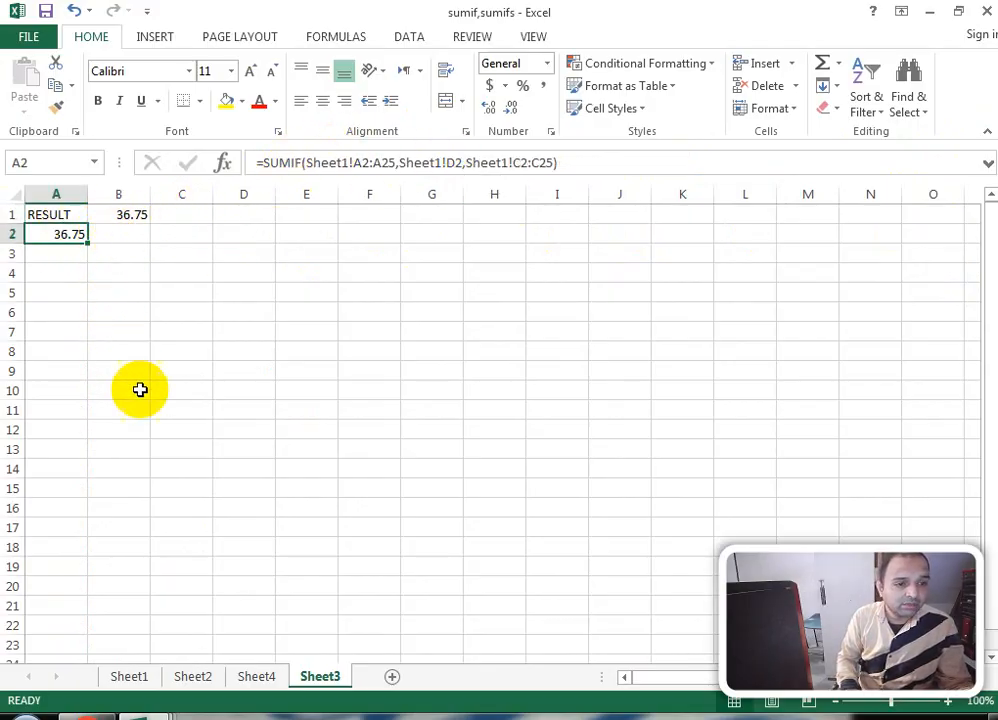
left_click(134, 215)
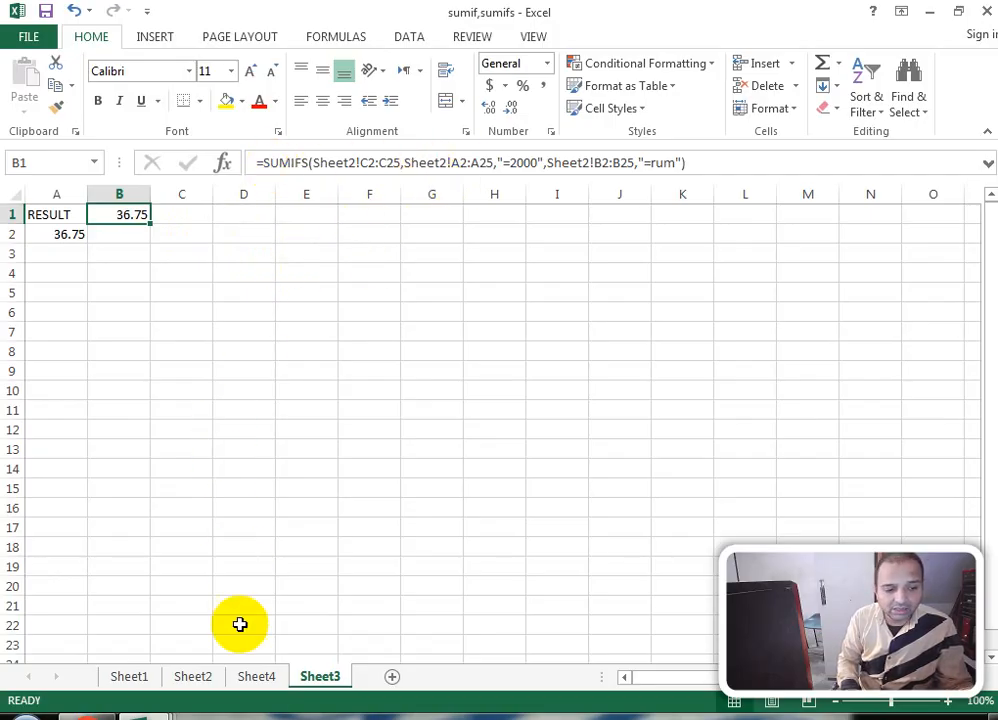
Step: Check Sheet2's same-sheet SUMIFS in E2, revisit Sheet3, and finish on Sheet1
left_click(200, 676)
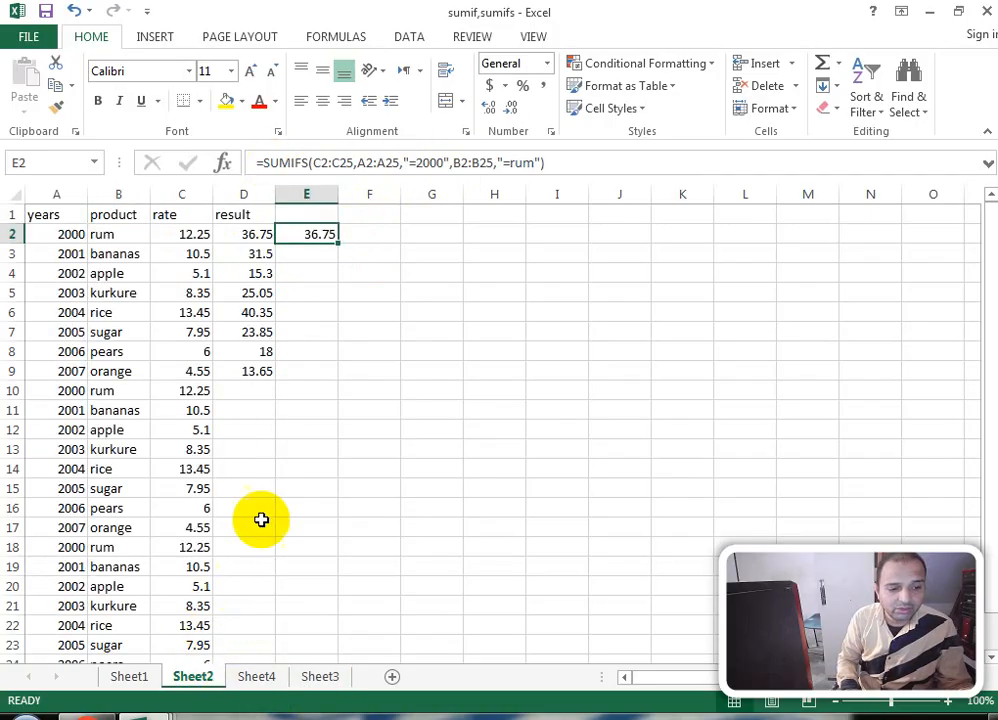
left_click(281, 449)
left_click(312, 233)
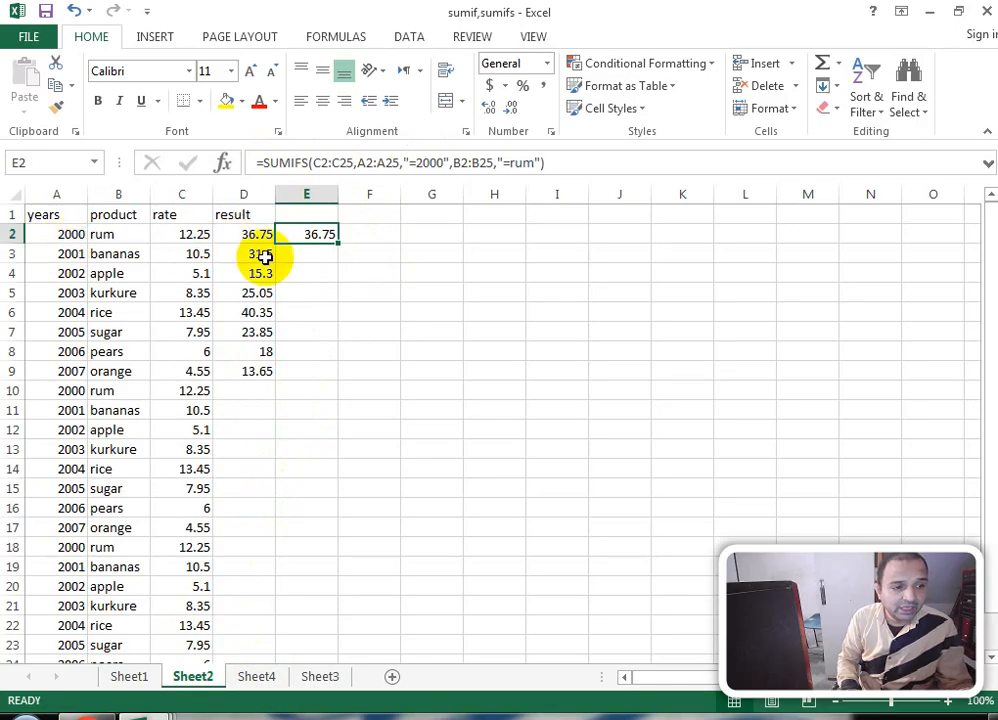
left_click(328, 676)
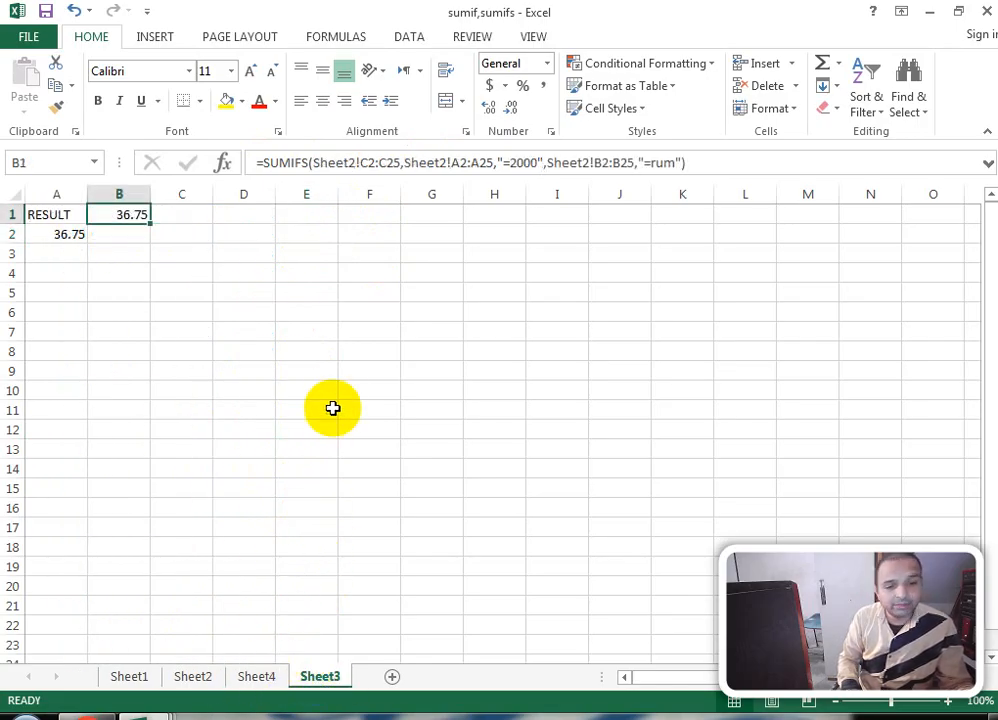
left_click_drag(325, 391, 341, 389)
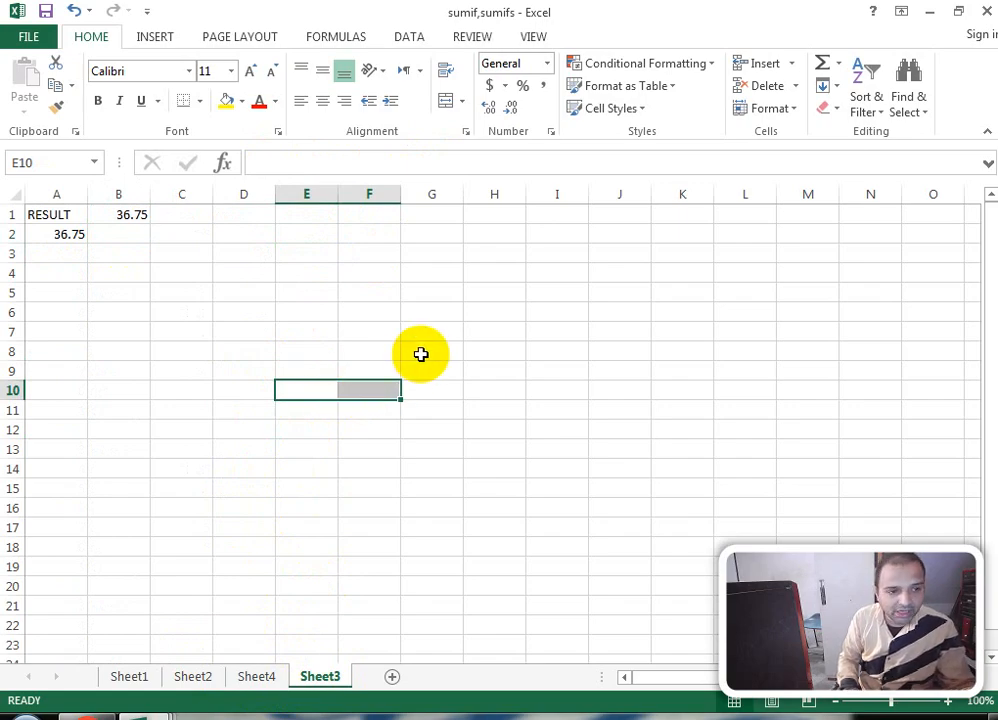
left_click(192, 680)
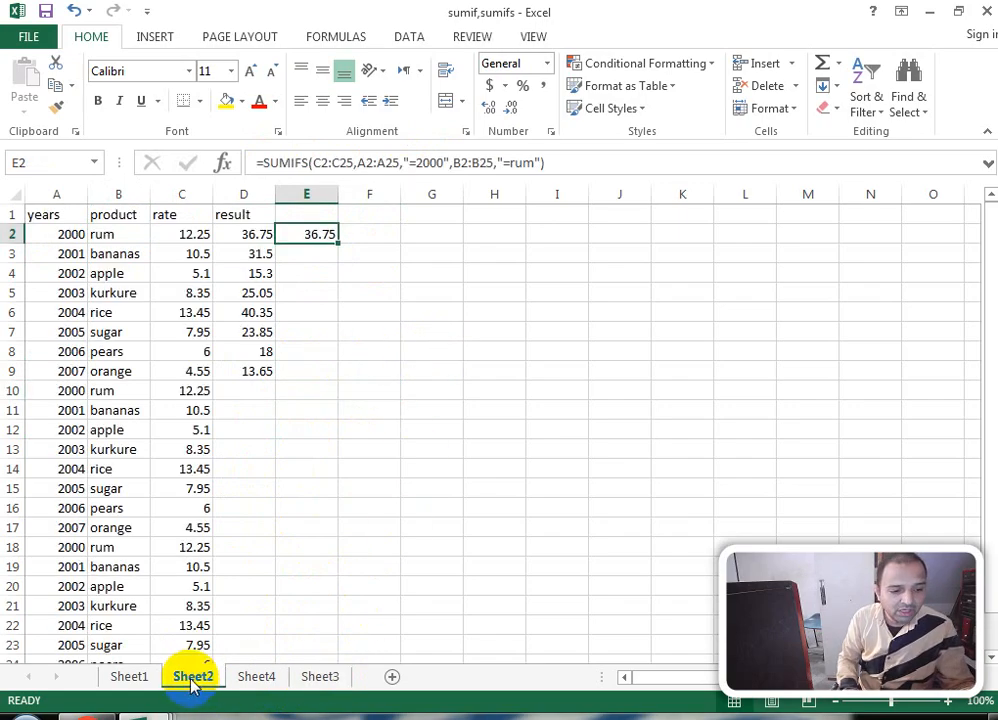
left_click(132, 678)
mouse_move(150, 712)
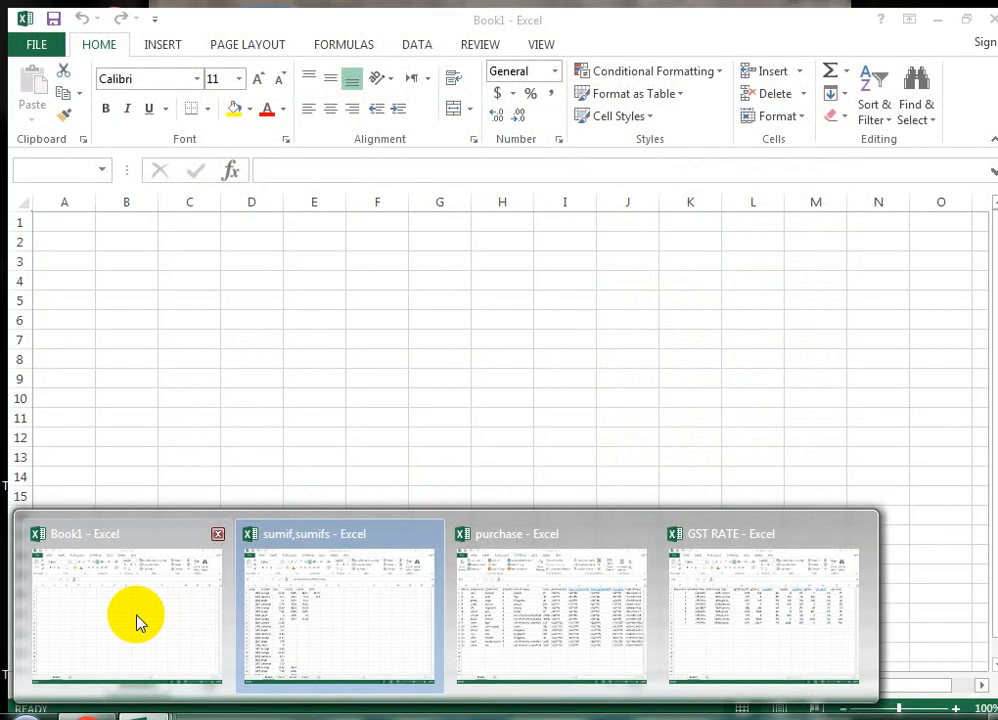
Step: Switch to Book1 and browse the My Documents workbooks in the Open dialog
left_click(138, 622)
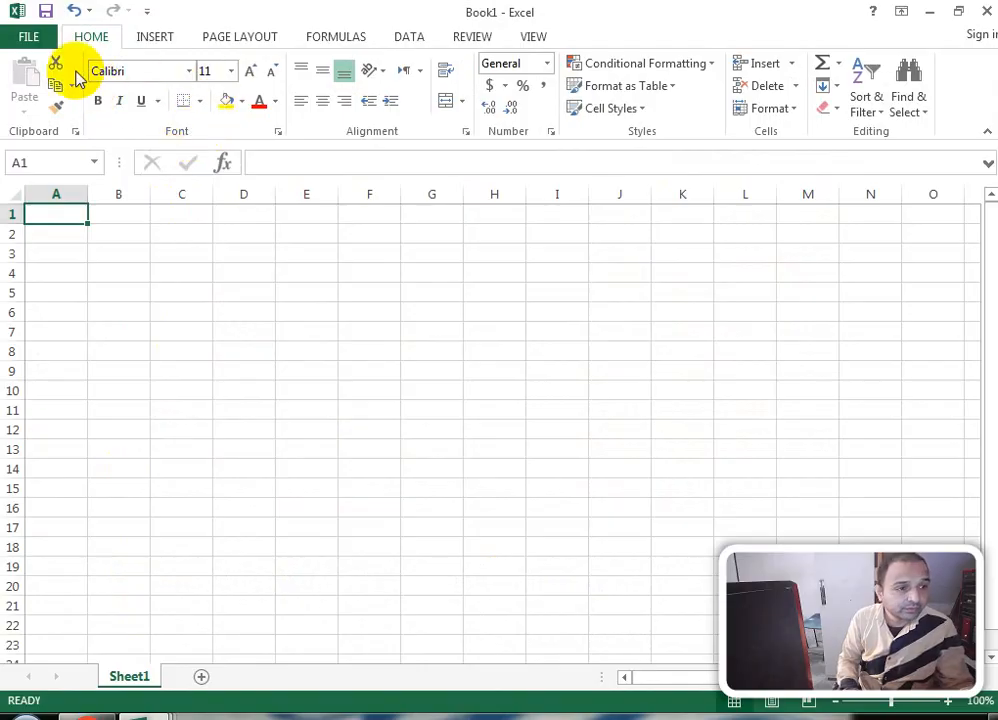
left_click(32, 38)
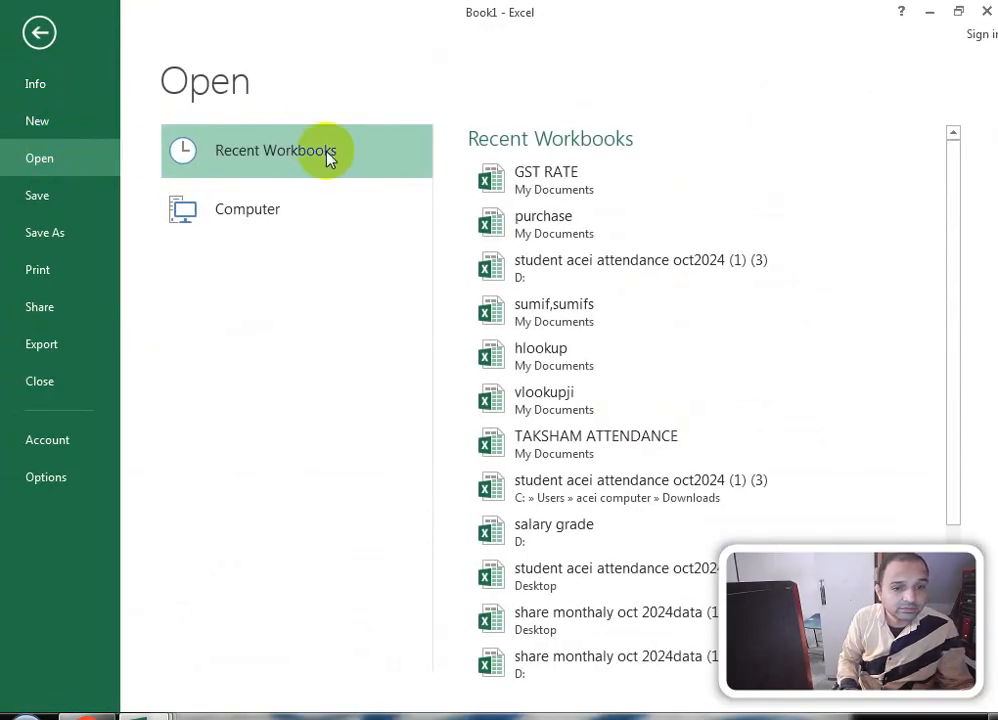
left_click(300, 222)
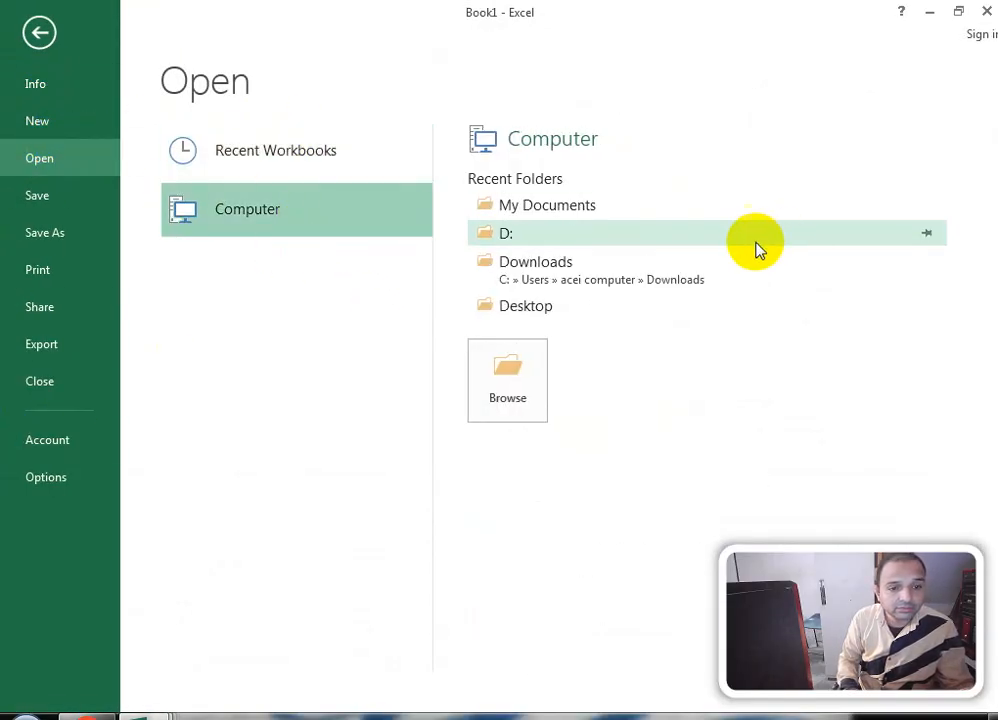
left_click(578, 215)
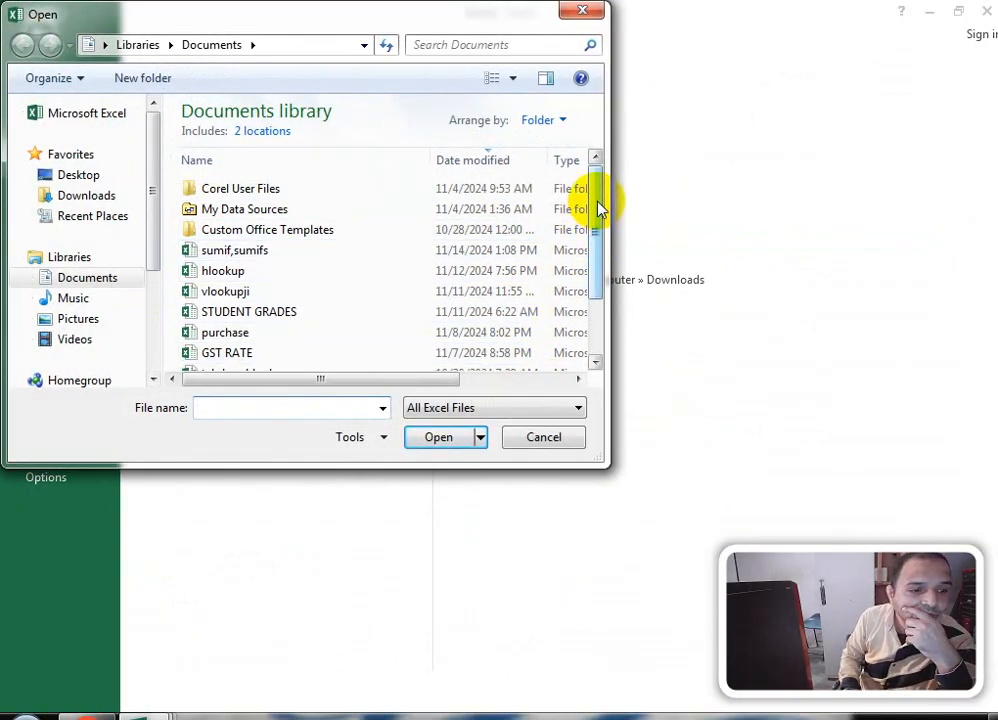
left_click_drag(596, 198, 597, 262)
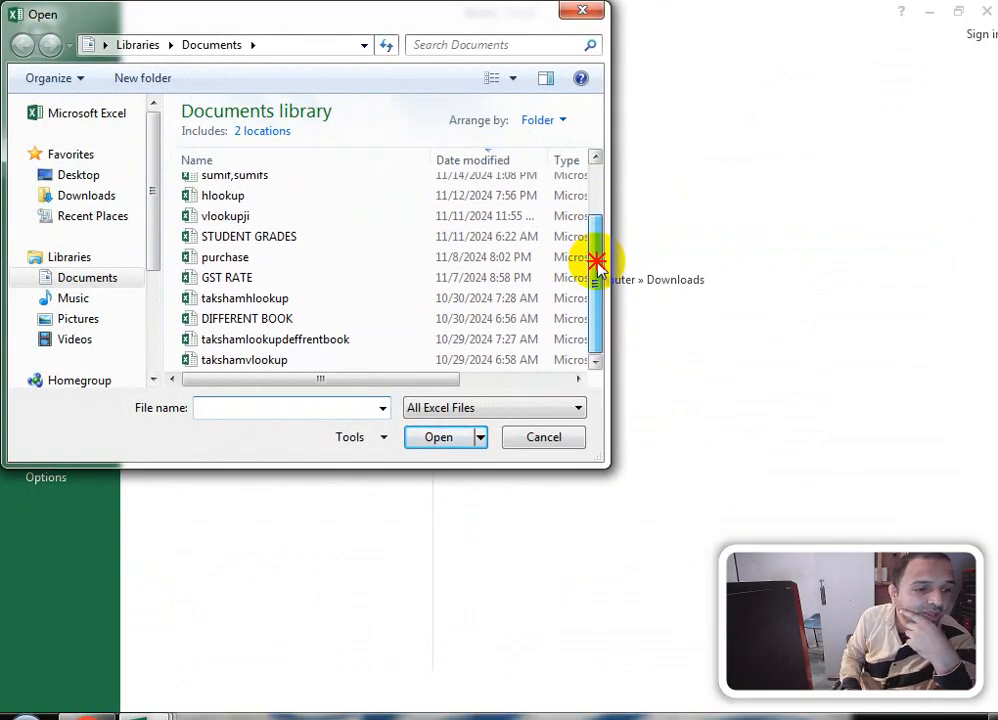
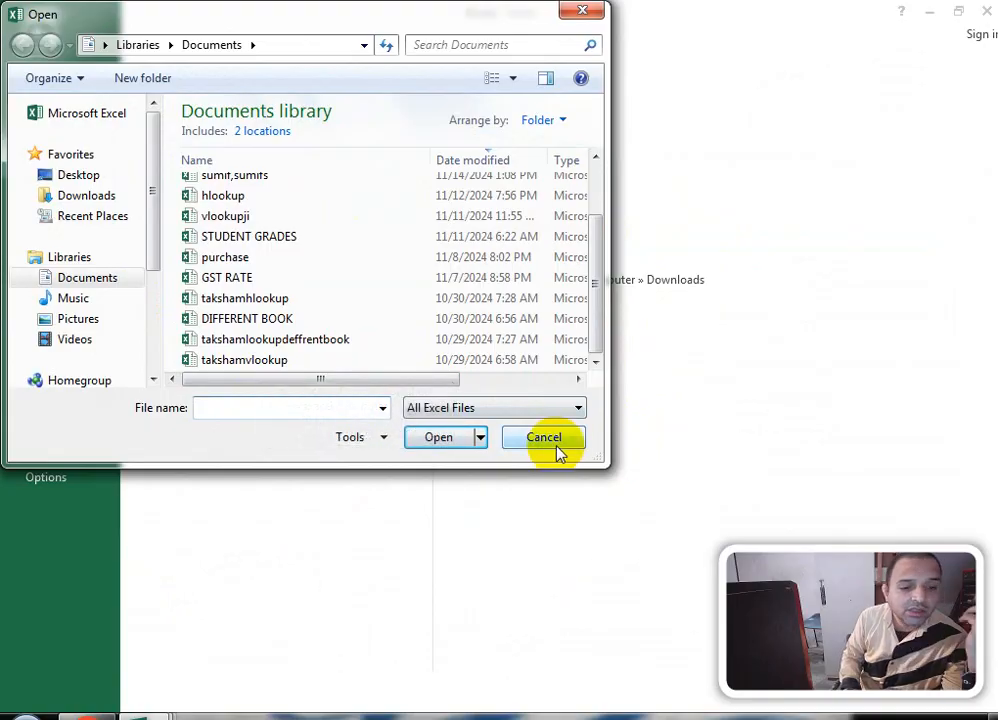
Step: Cancel the Open dialog and create a new blank workbook from the New page
left_click(559, 443)
left_click(32, 128)
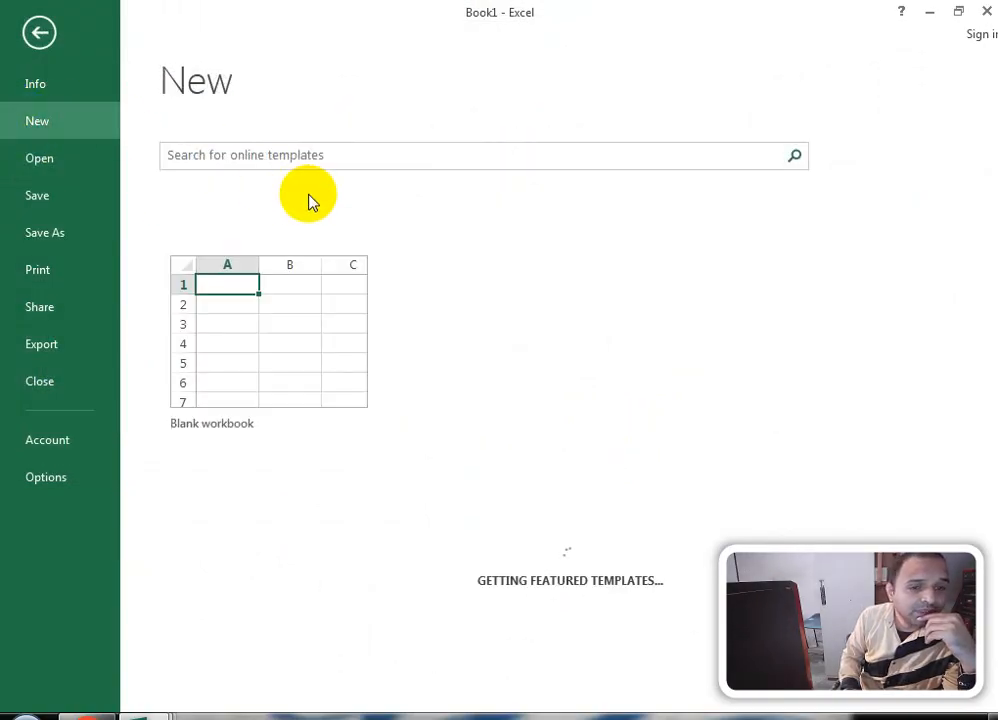
left_click(232, 291)
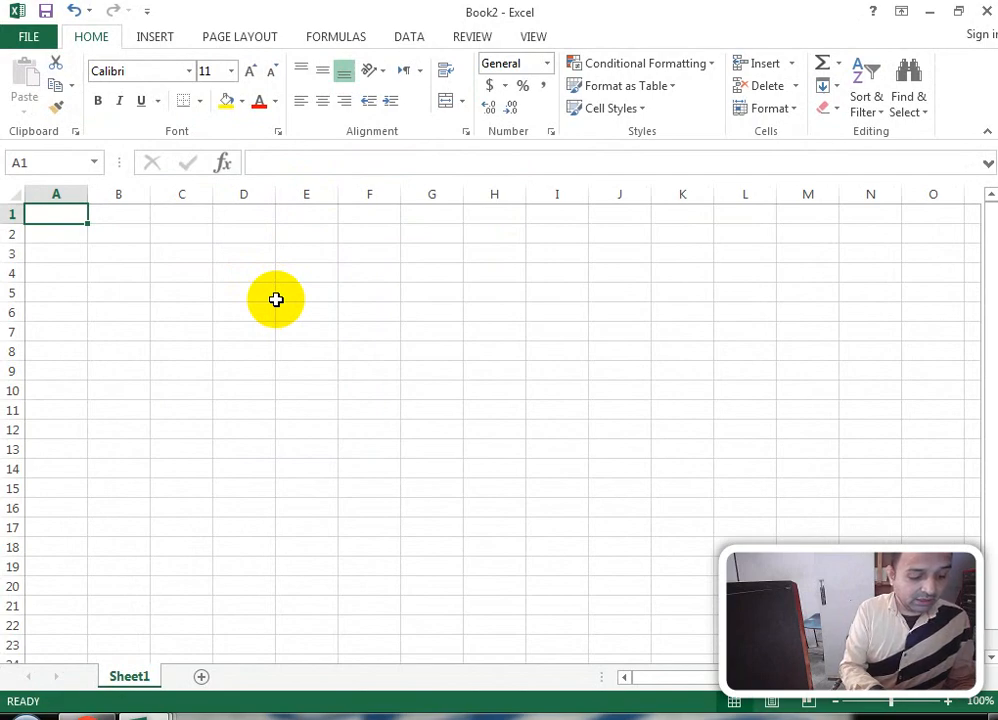
Step: Enter the headers emp_no in A1 and Emp name in B1
type("emp_")
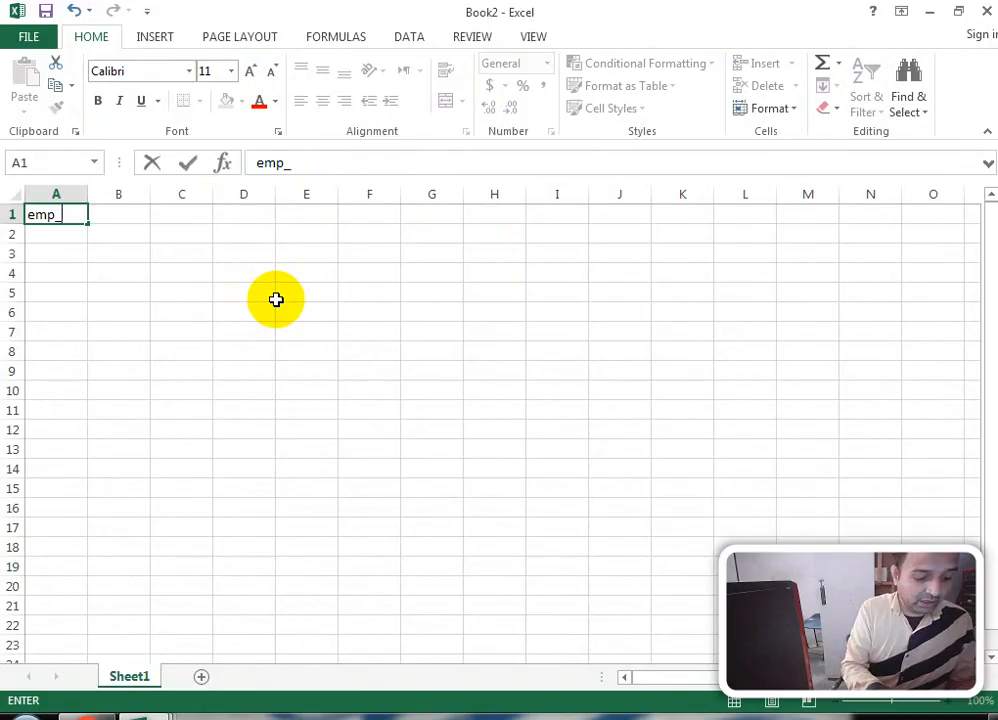
type("name")
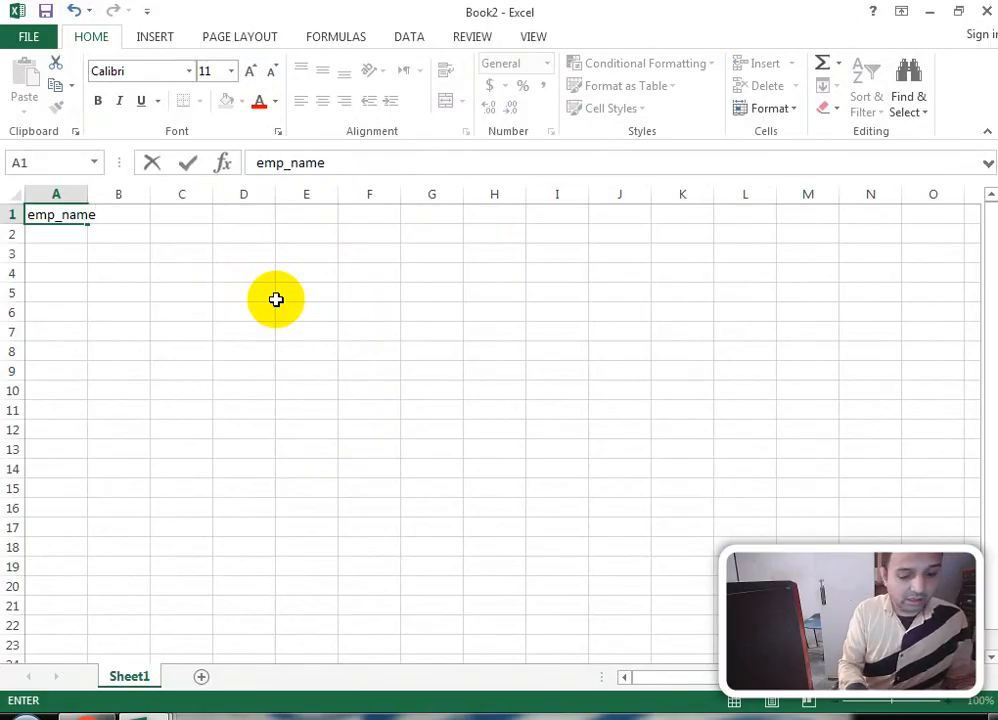
key("BackSpace")
key("BackSpace")
key("BackSpace")
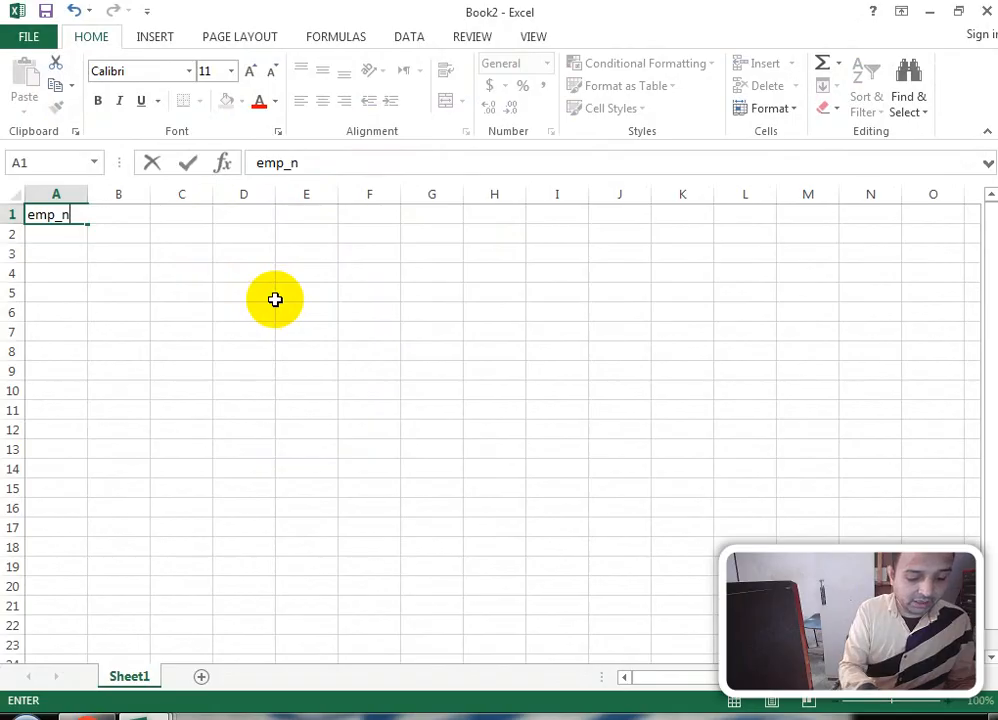
type("o")
key("Tab")
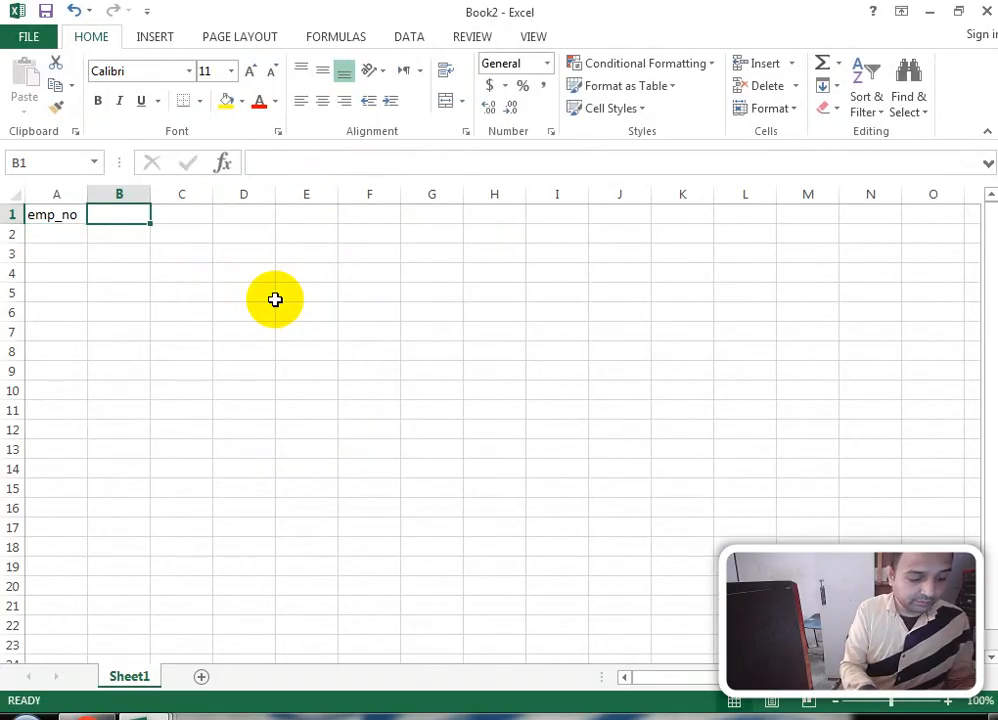
type("Emp")
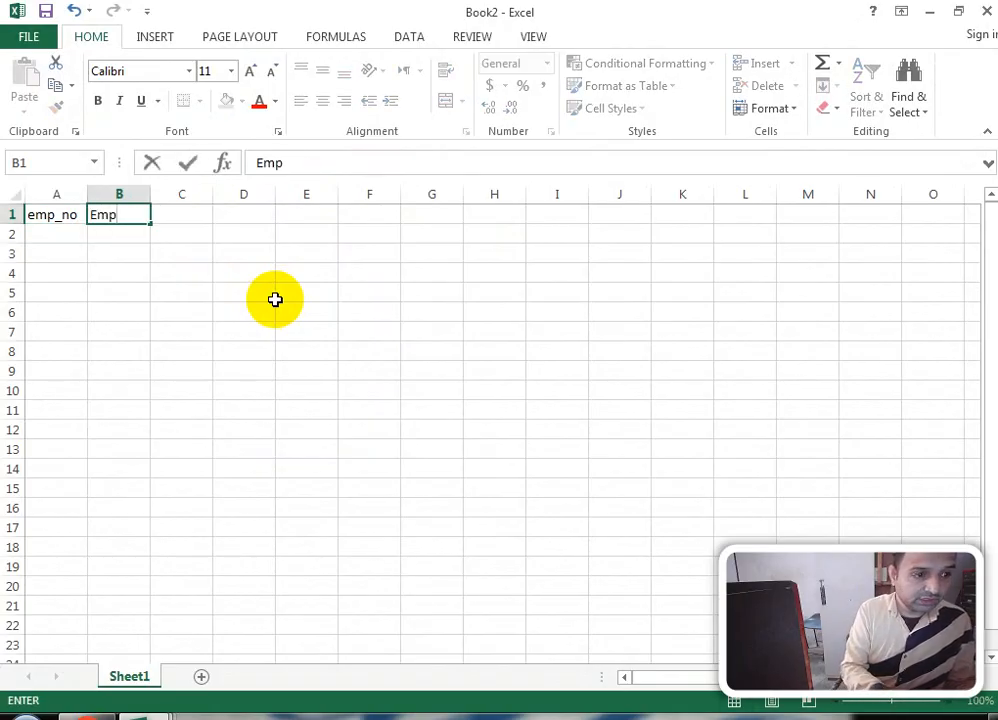
type(" name")
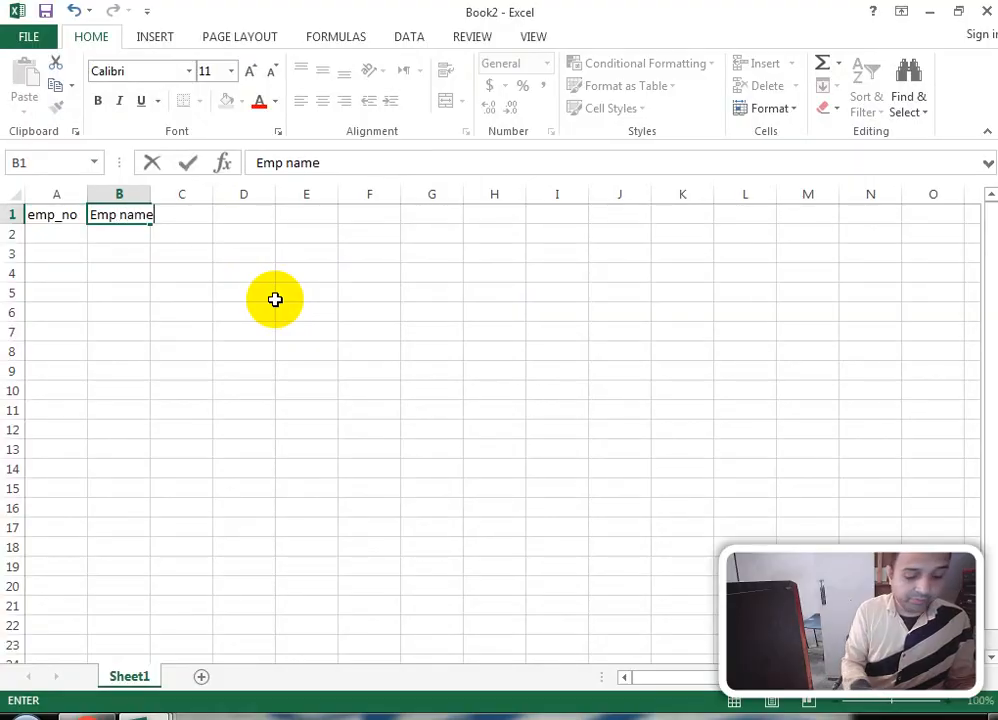
key("Left")
key("Down")
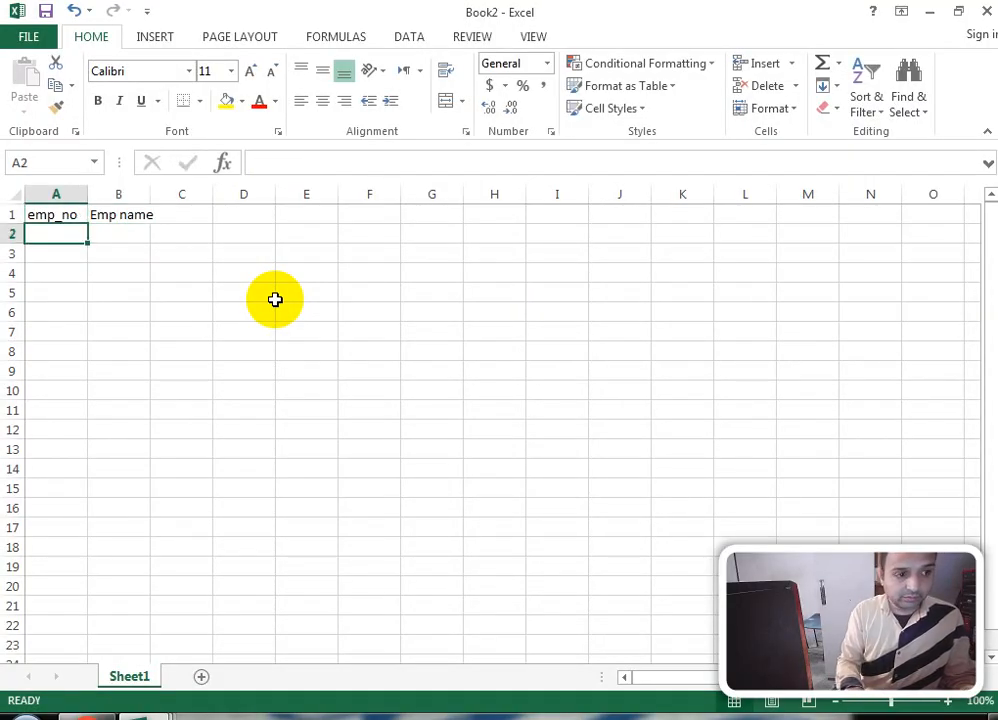
Step: Enter 1 and 2 in A2:A3, then fill A2:A10 as a number series 1 through 9
type("1")
key("Return")
key("Down")
type("1")
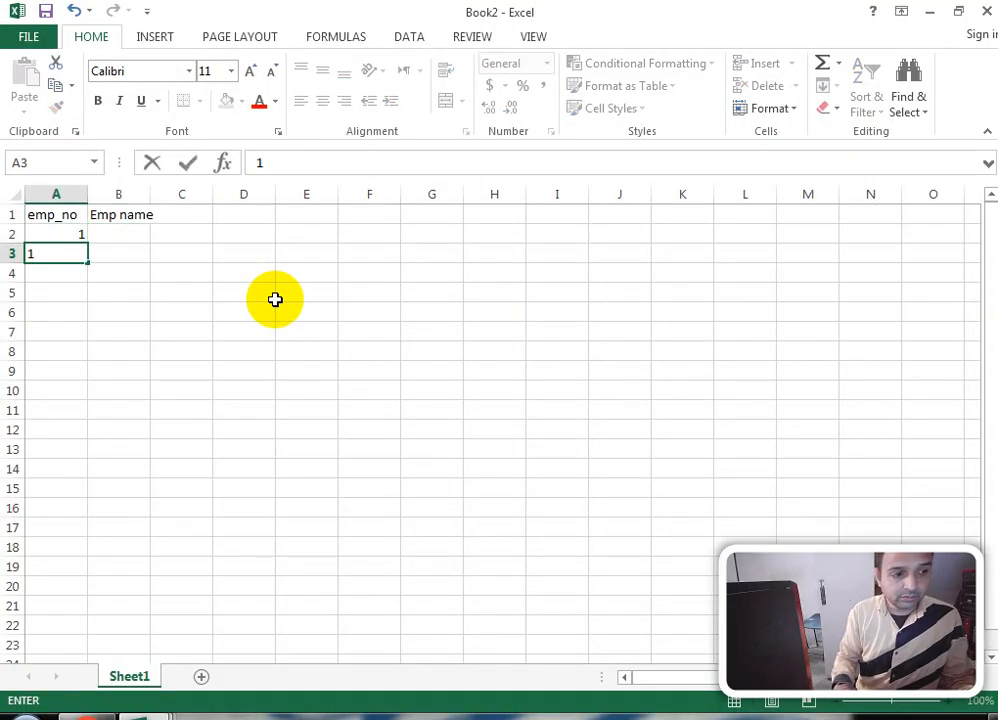
key("BackSpace")
type("2")
left_click(129, 290)
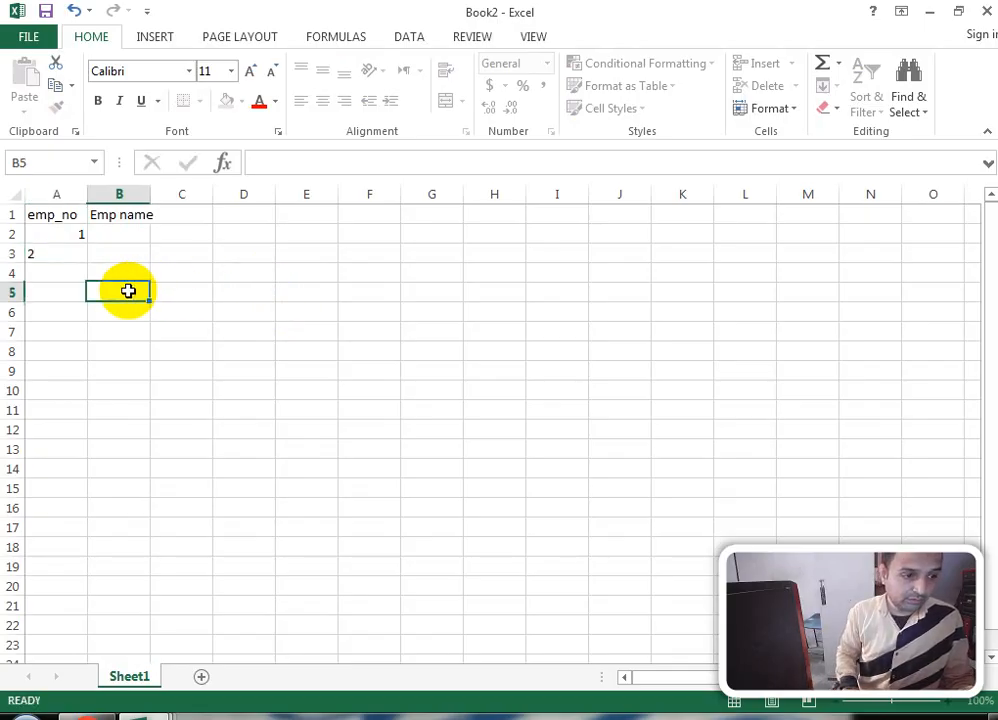
left_click_drag(51, 233, 49, 393)
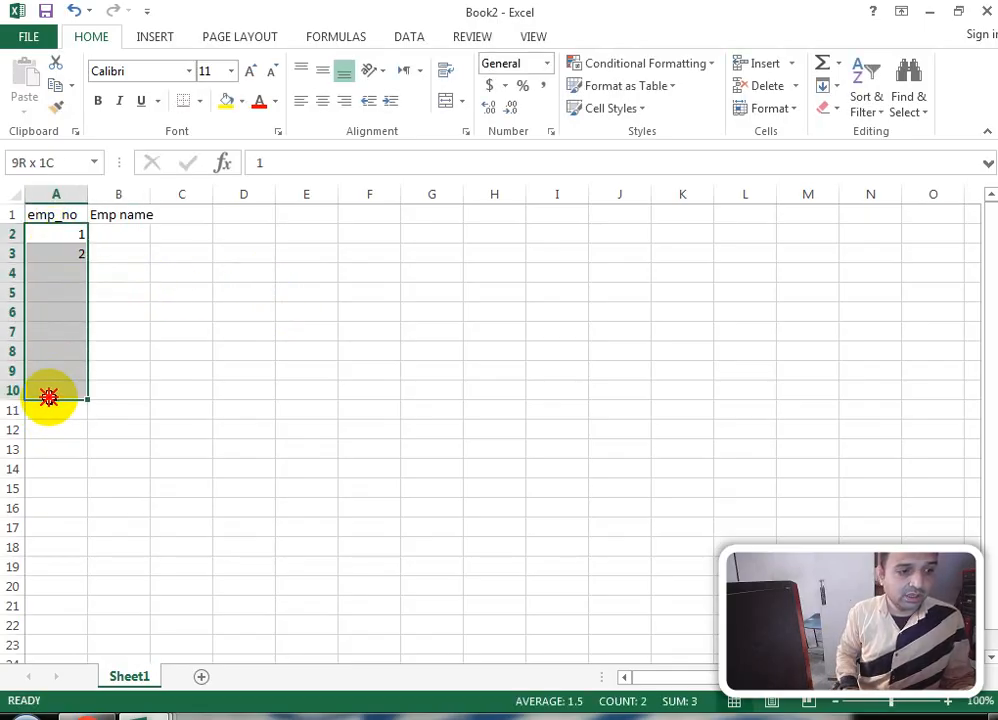
left_click(840, 88)
left_click(870, 226)
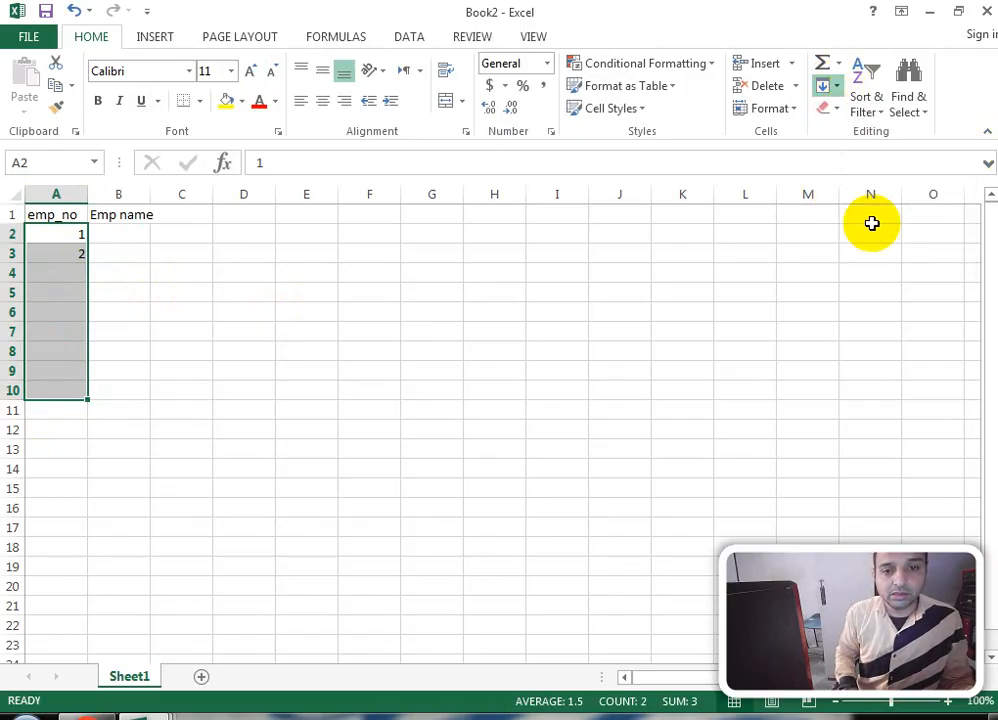
left_click(492, 540)
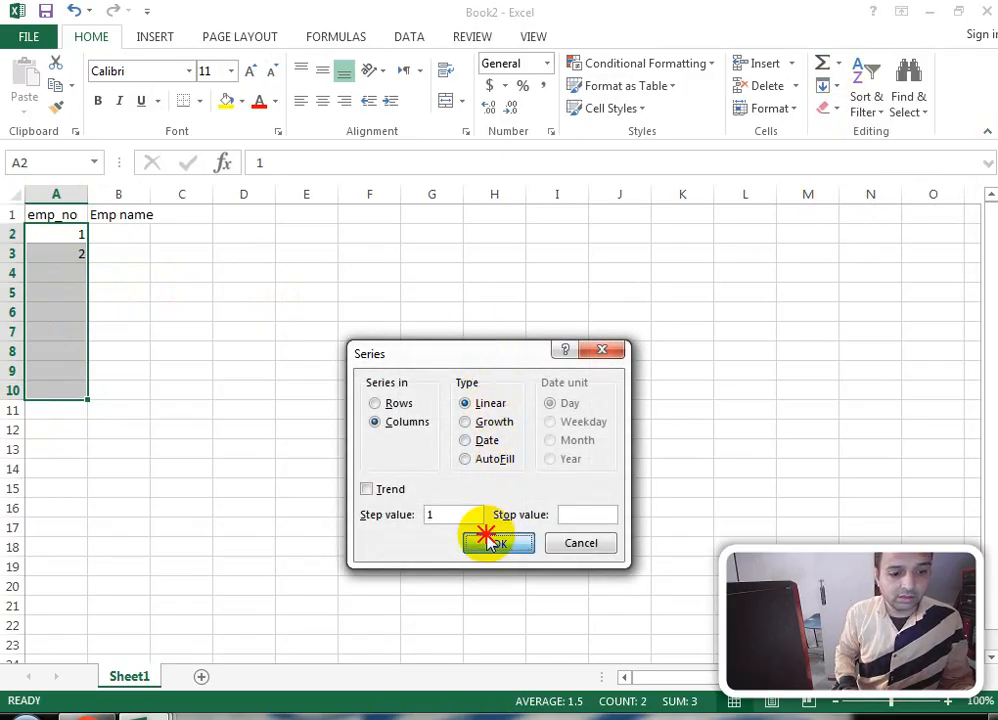
left_click(134, 234)
Step: Enter the names ram, geeta, an, kalik, mohit, doya, kangna, a and riya in B2:B10
type("ram")
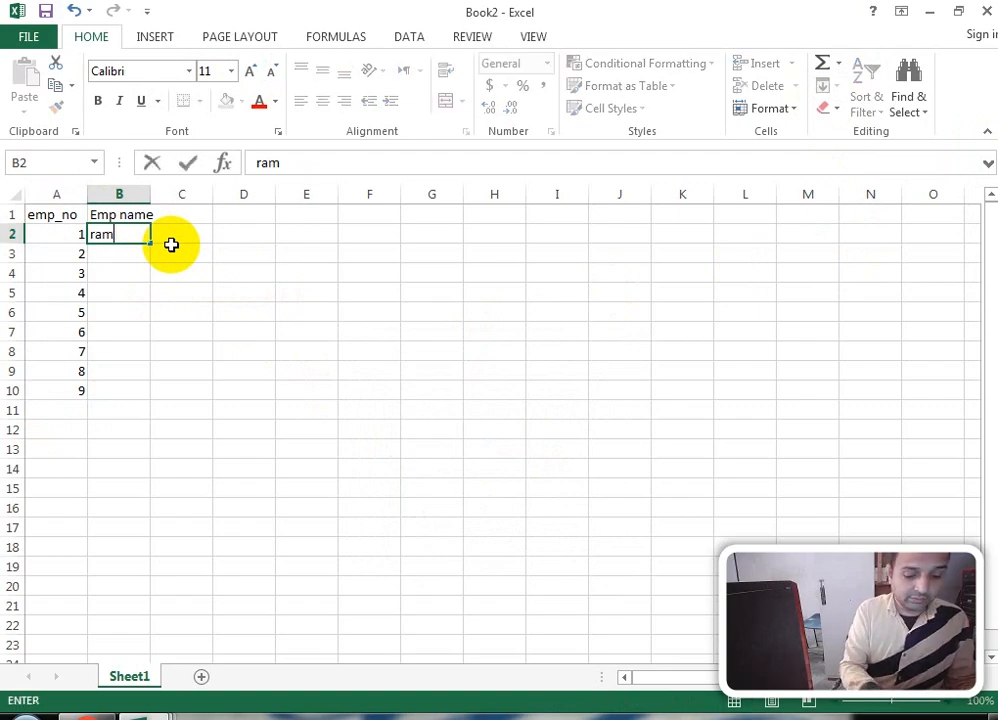
key("Return")
type("gee")
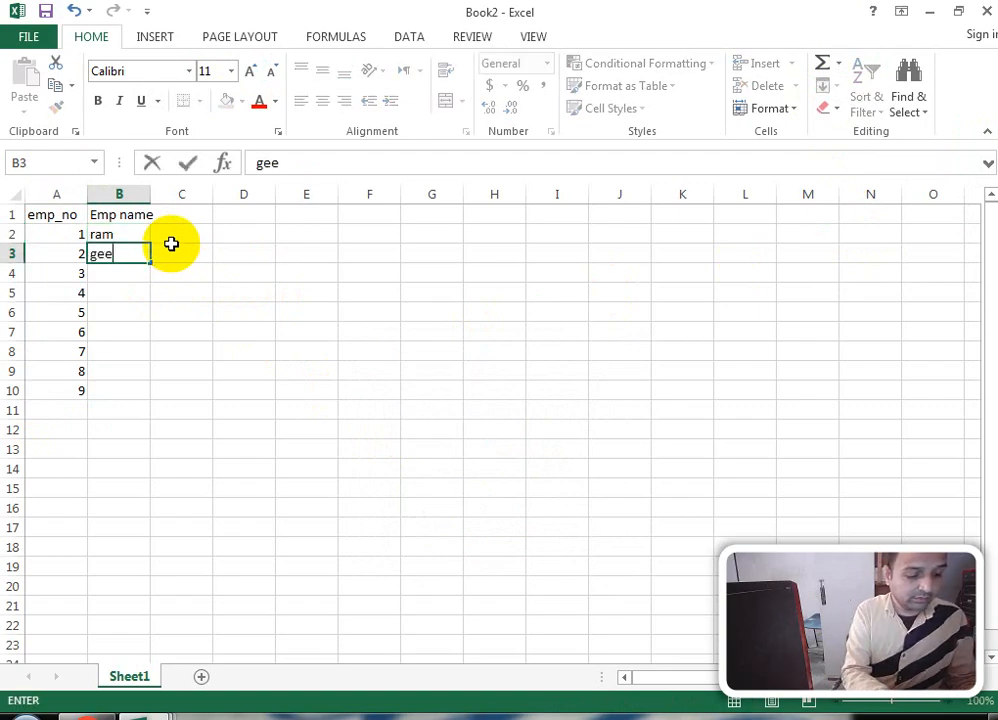
type("ta")
key("Return")
type("anju")
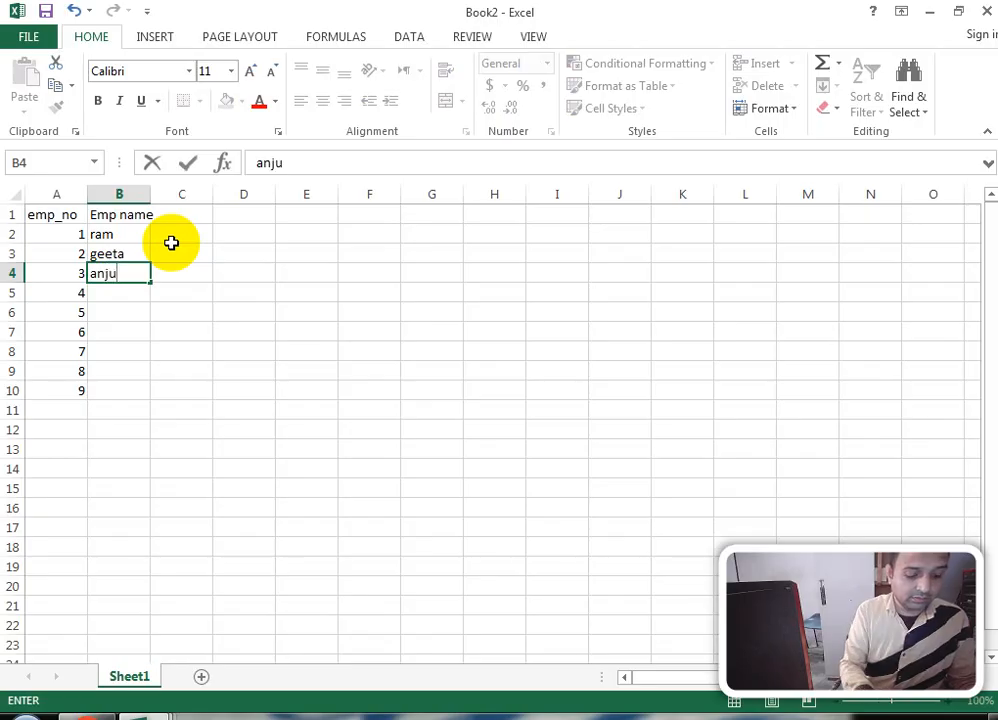
key("Return")
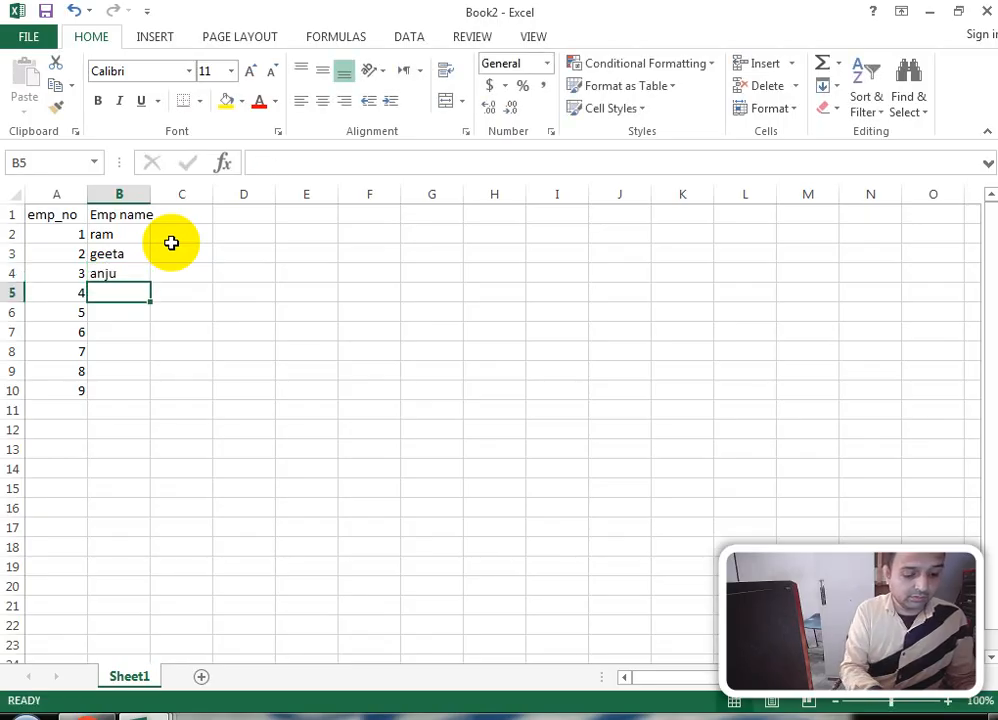
type("kalik")
key("Return")
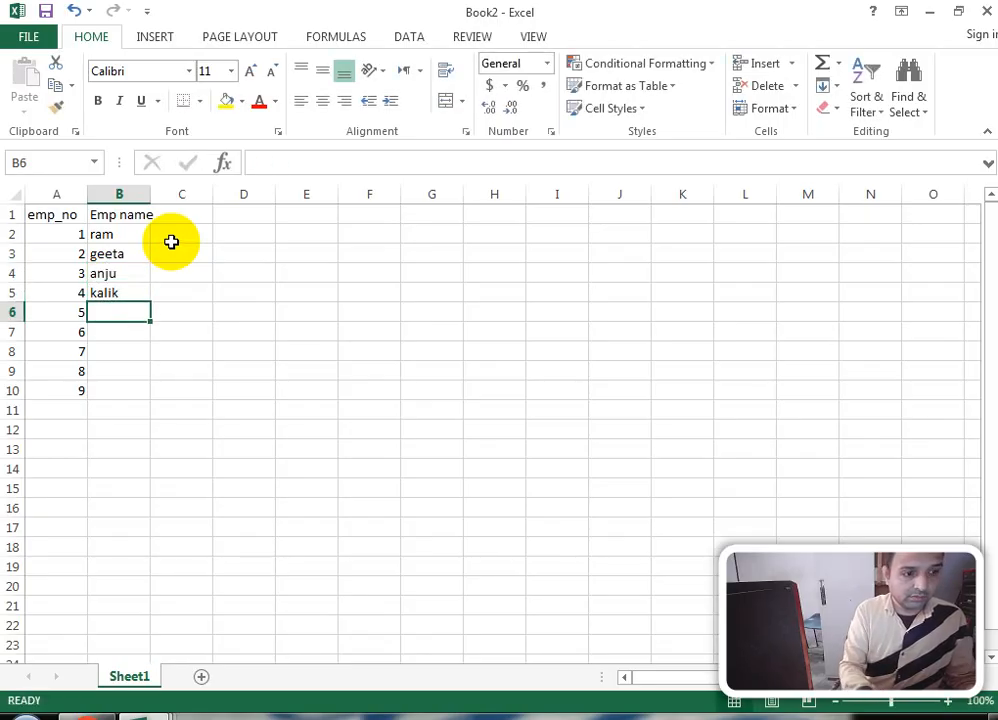
type("moh")
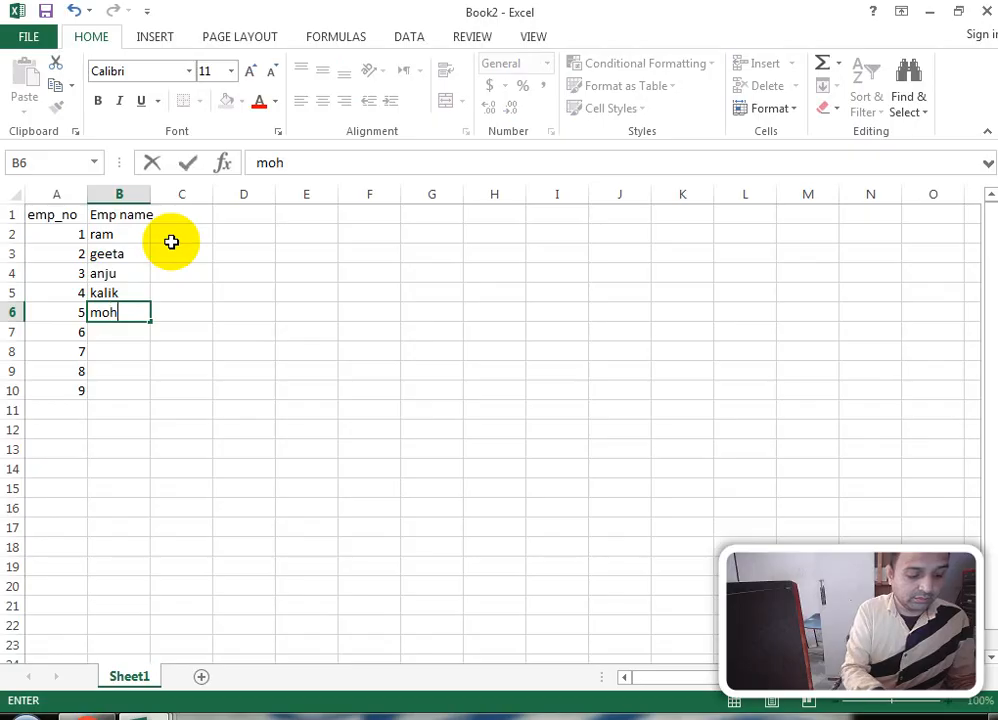
type("it")
key("Return")
type("do")
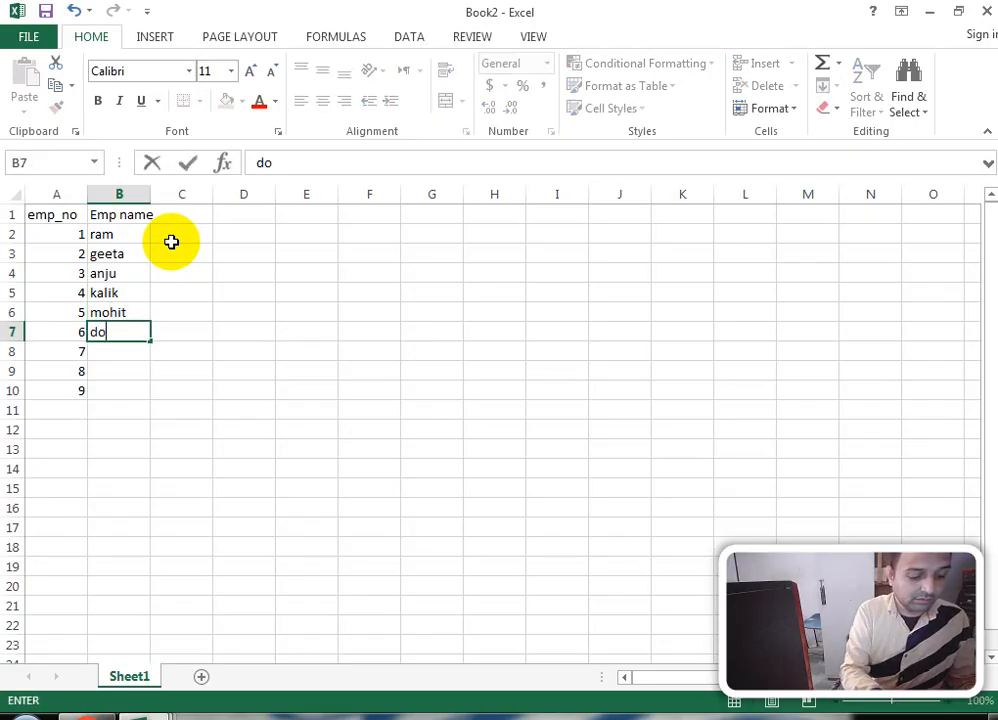
type("ya")
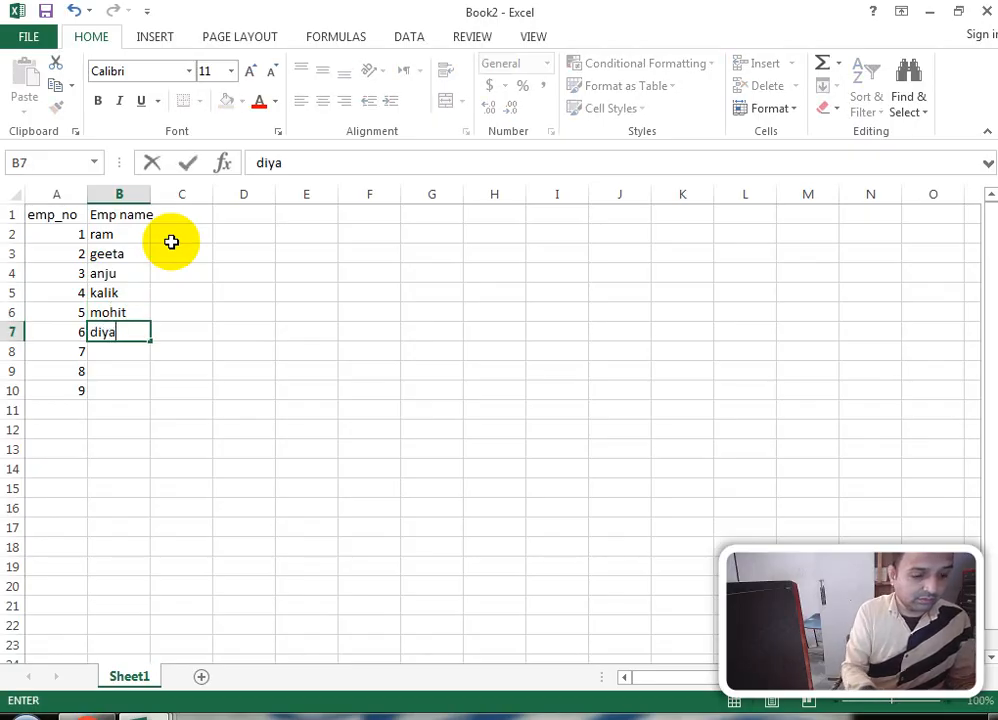
key("Return")
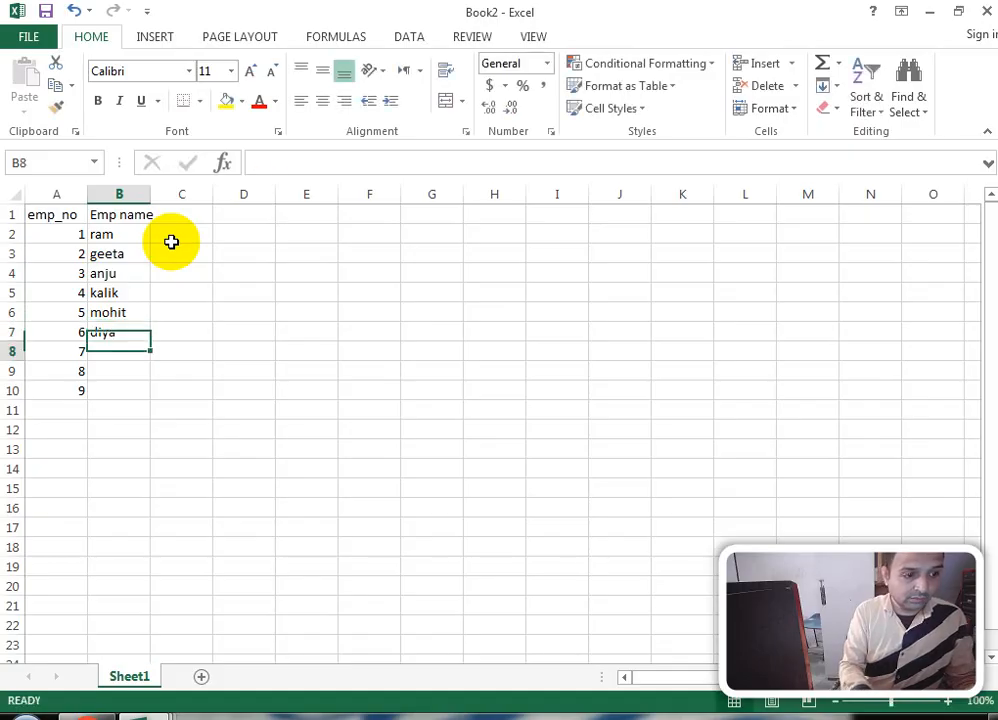
type("kang")
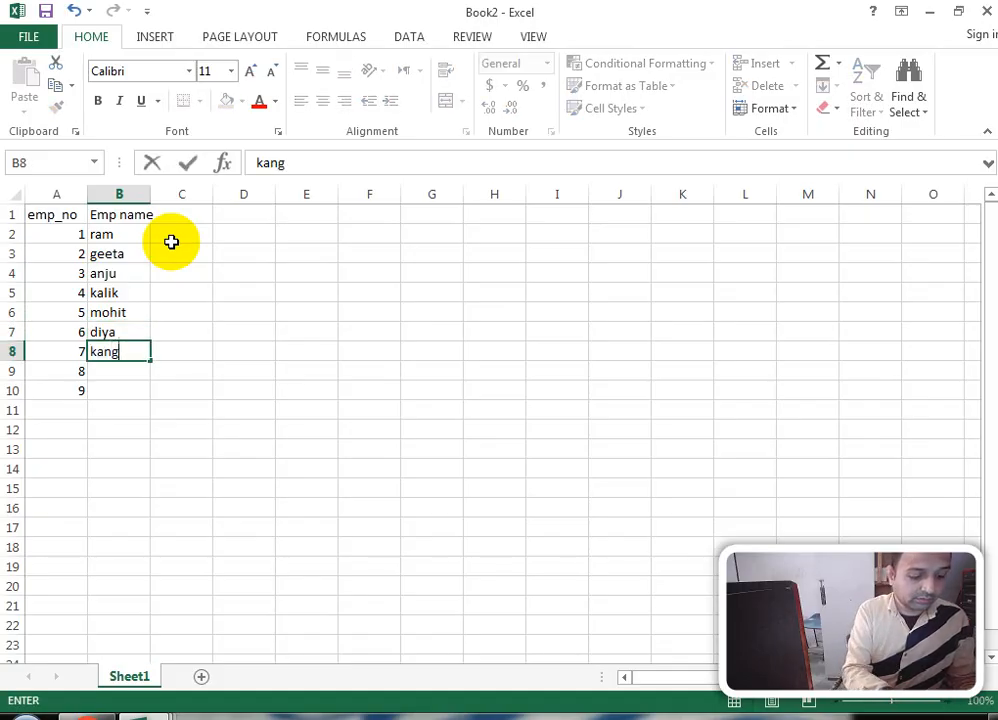
type("na")
key("Return")
type("anju")
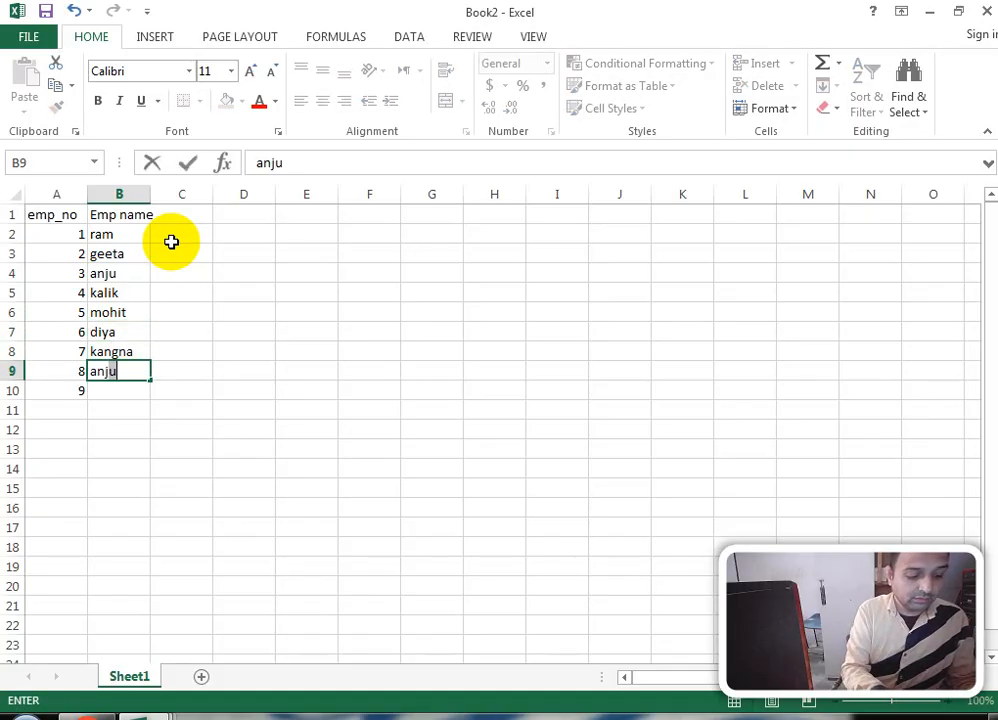
key("Return")
type("riya")
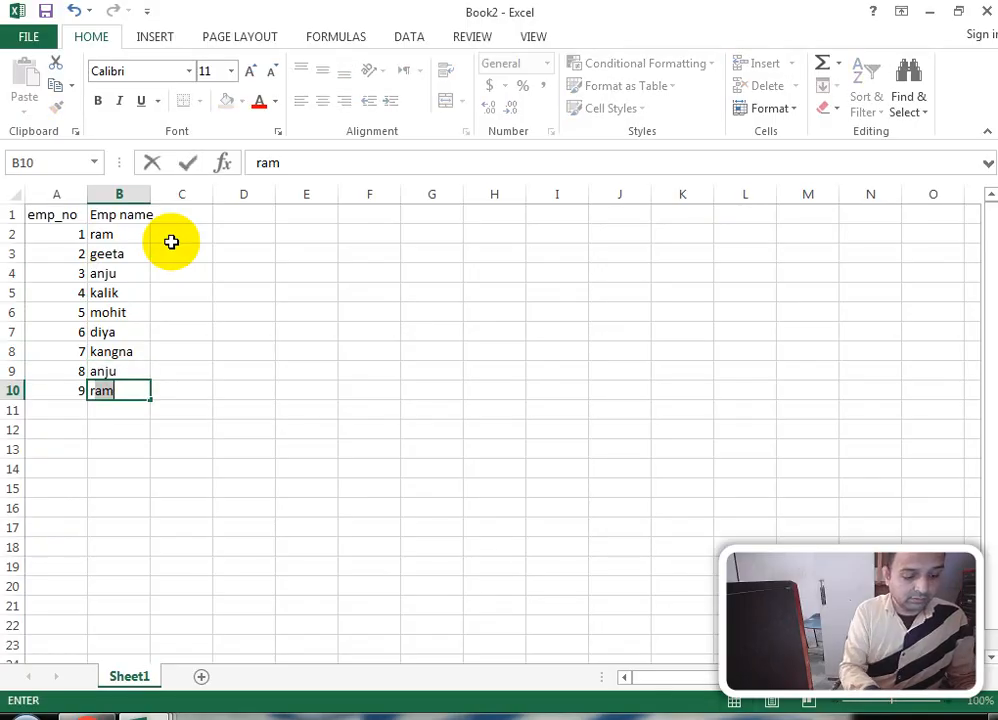
key("Tab")
key("Up")
key("Up")
key("Up")
key("Up")
key("Up")
key("Up")
key("Up")
key("Up")
key("Up")
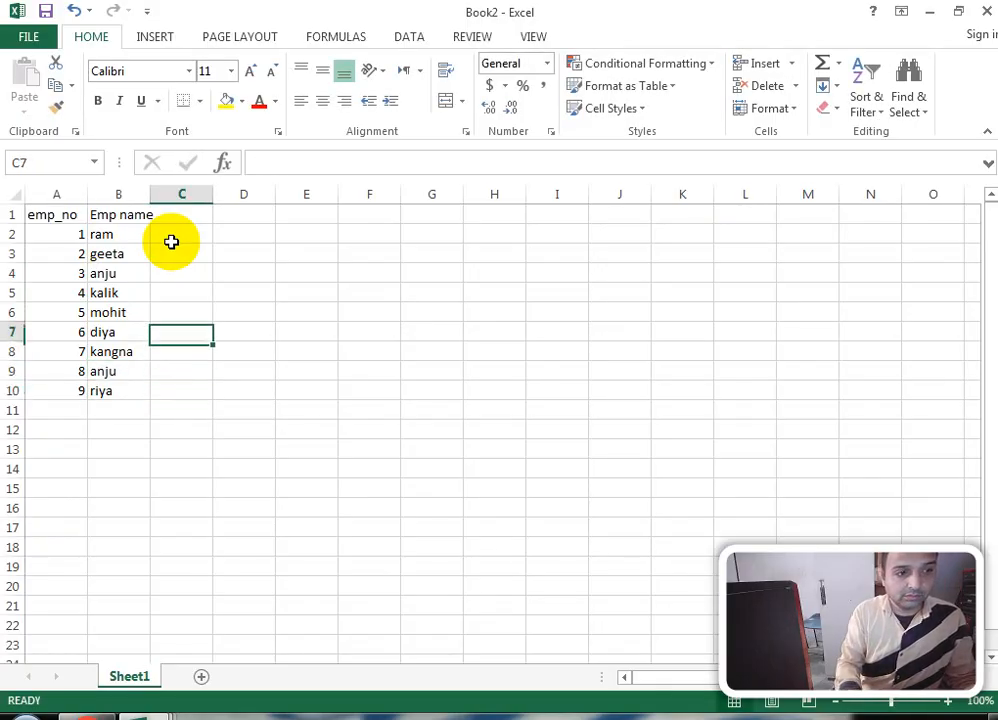
Step: Widen column B, add the salary heading in C1, and enter 45000, 124560 and 645123
double_click(150, 194)
type("sa")
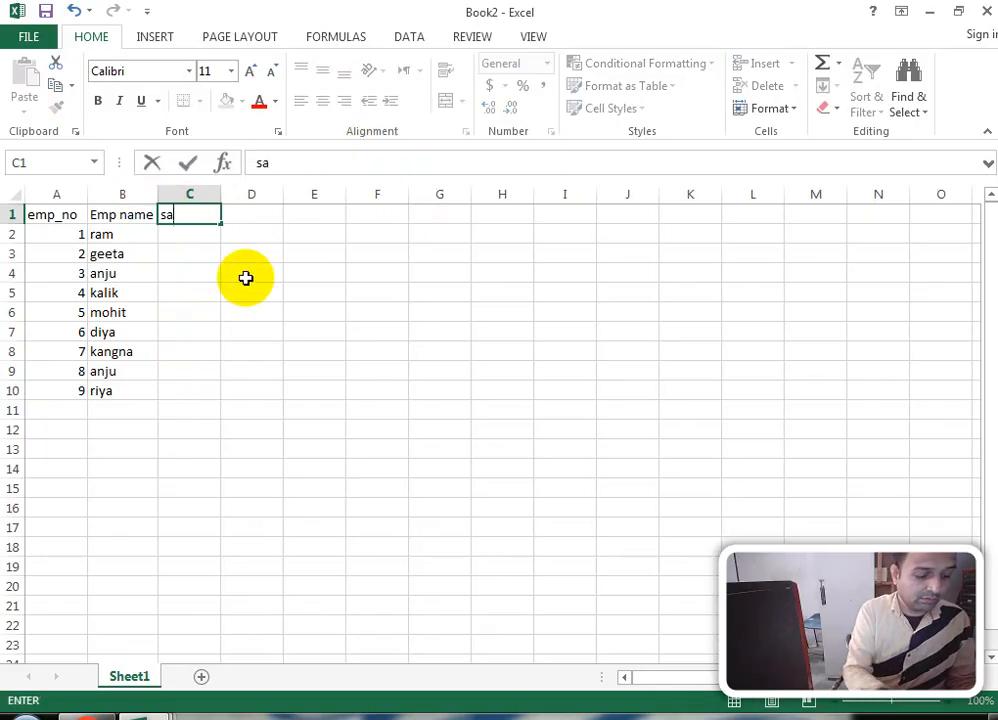
type("lary")
key("Return")
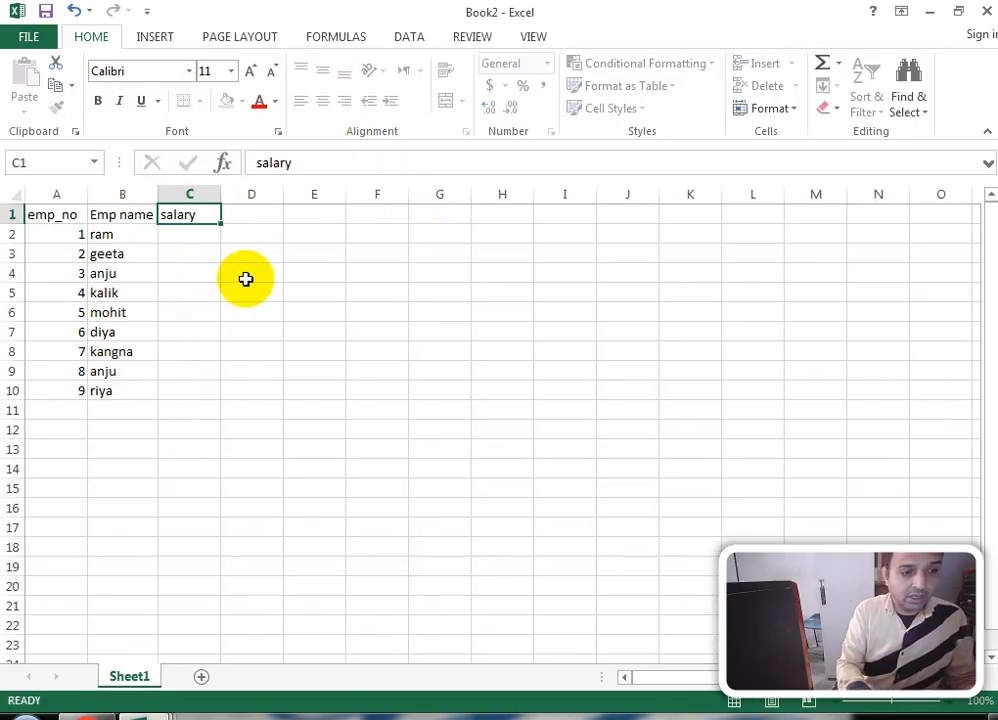
type("4500")
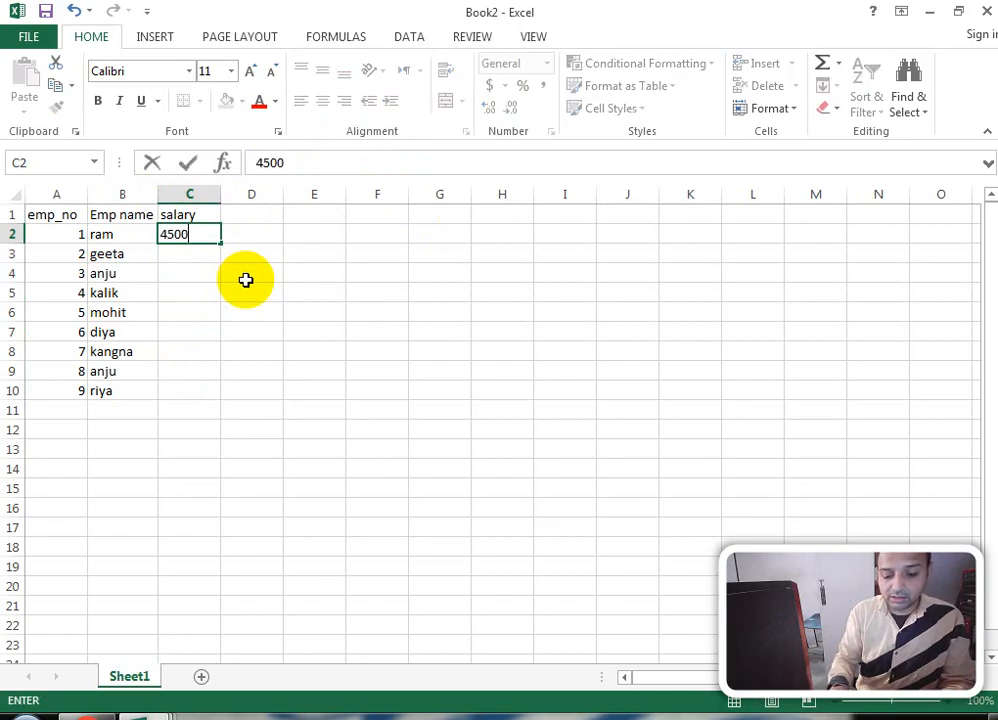
type("0")
key("Return")
type("12456")
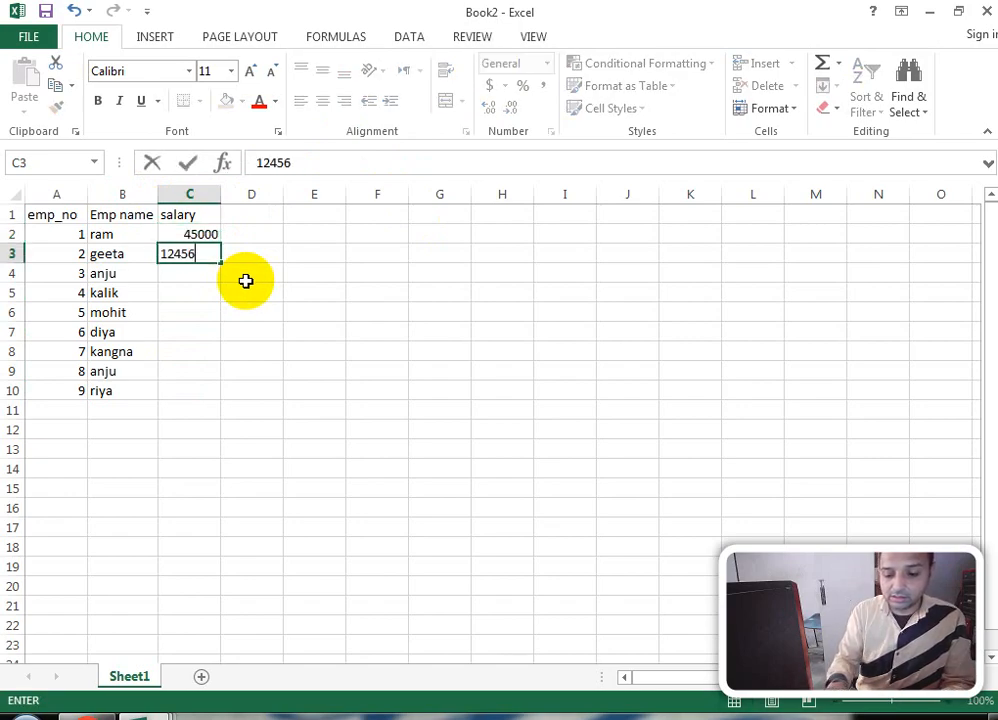
type("0")
key("Return")
type("6")
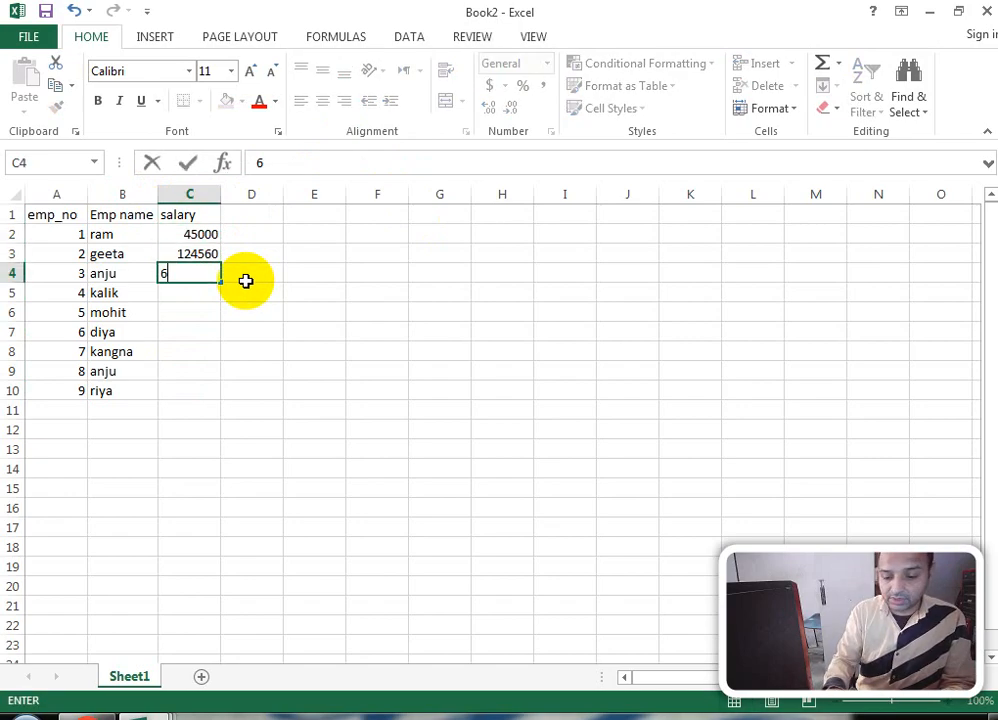
type("45123")
key("Return")
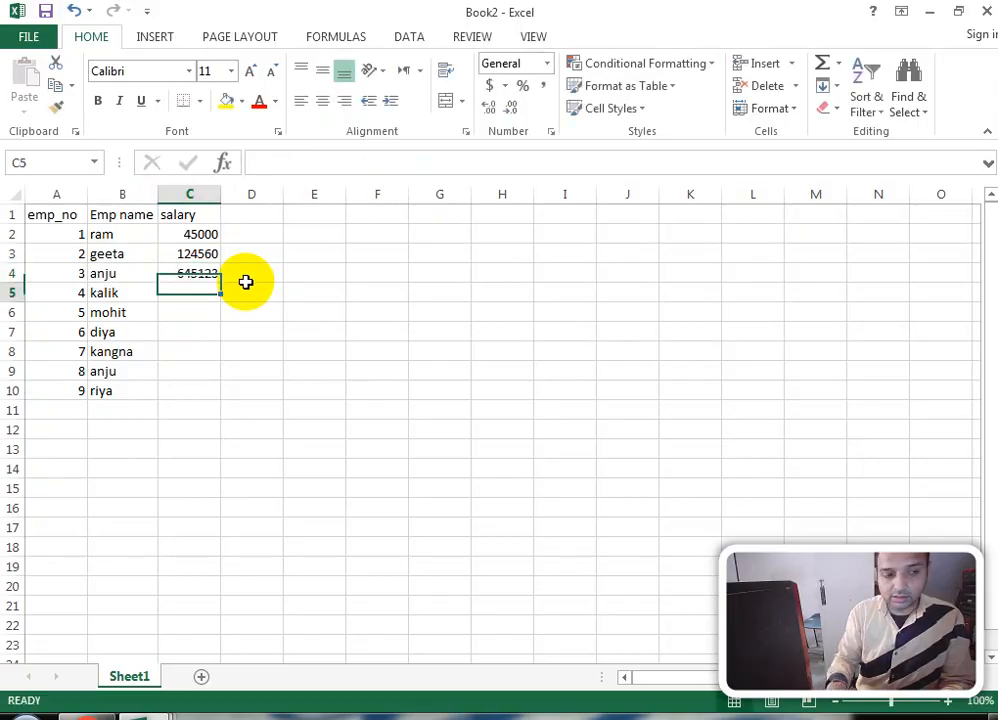
Step: Enter the remaining salaries 789456, 1235478, 120000, 12345, 98745 and 88745
type("789456")
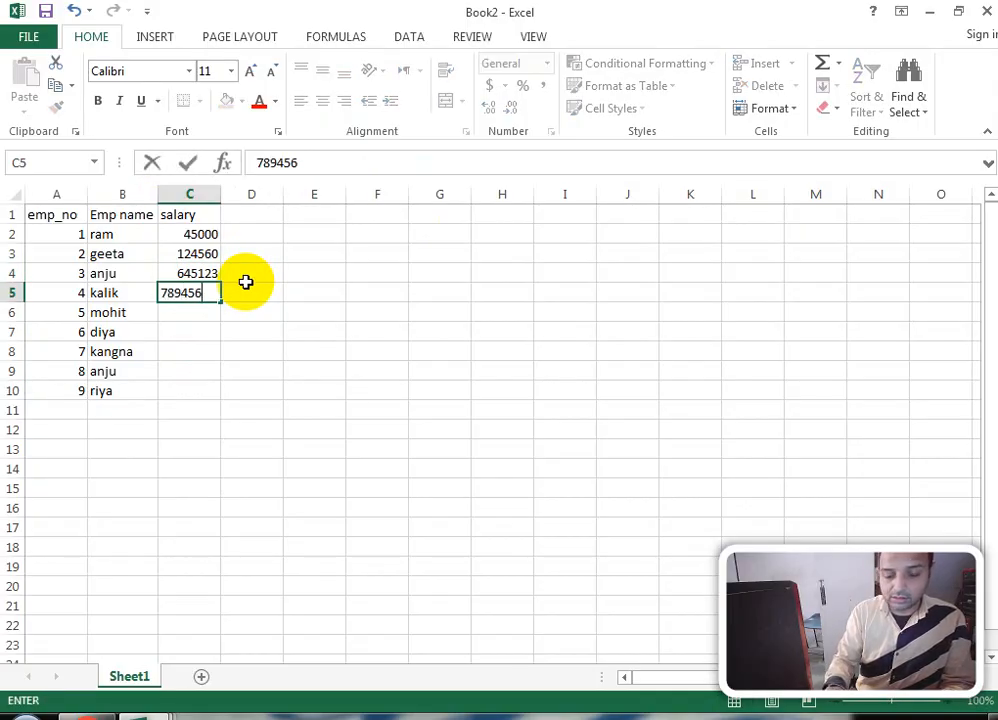
key("ctrl+Return")
key("Return")
type("1")
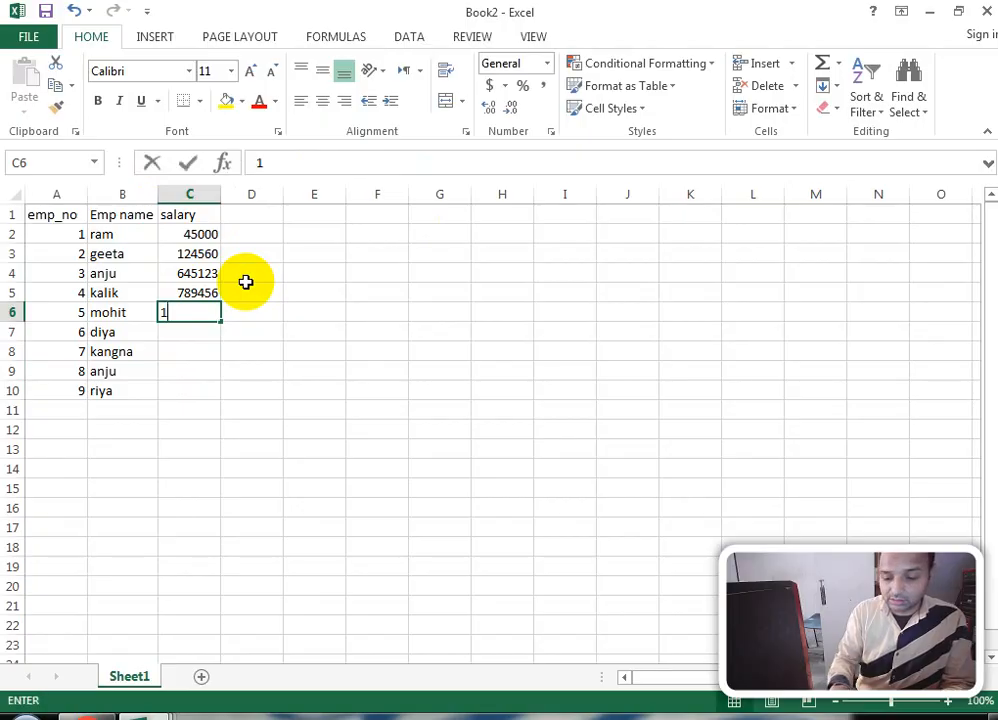
type("235478")
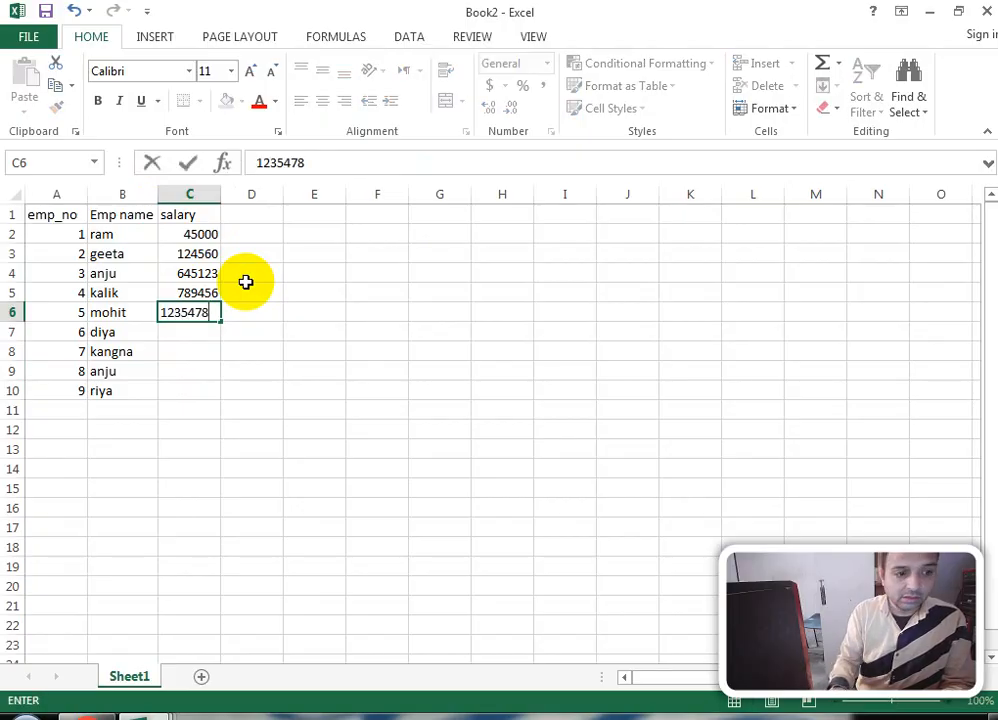
key("Return")
type("120000")
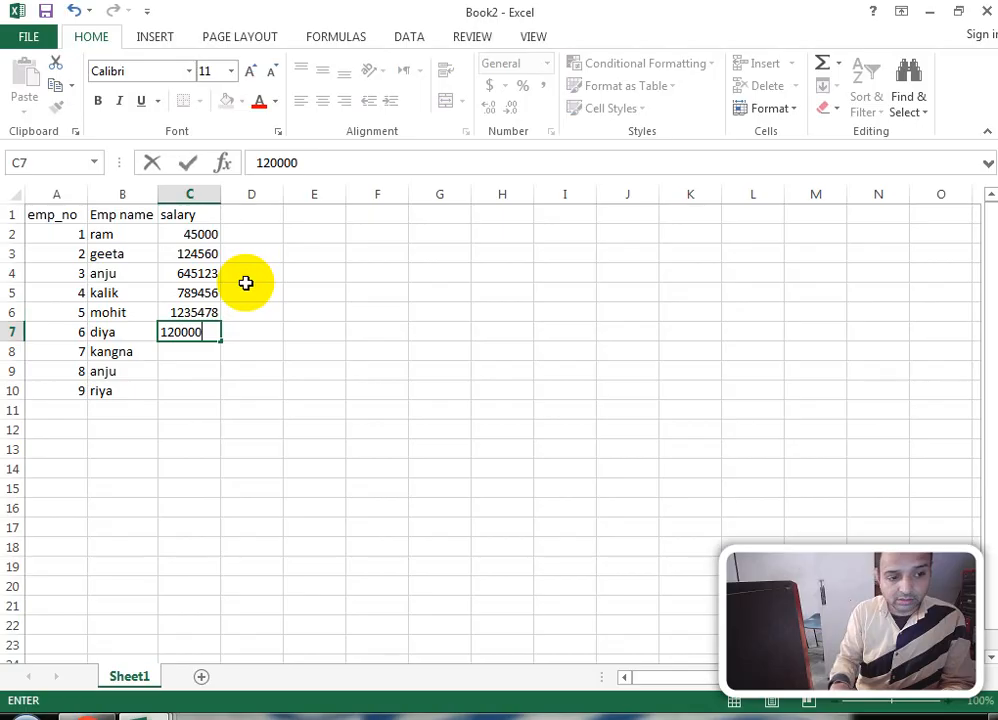
key("Return")
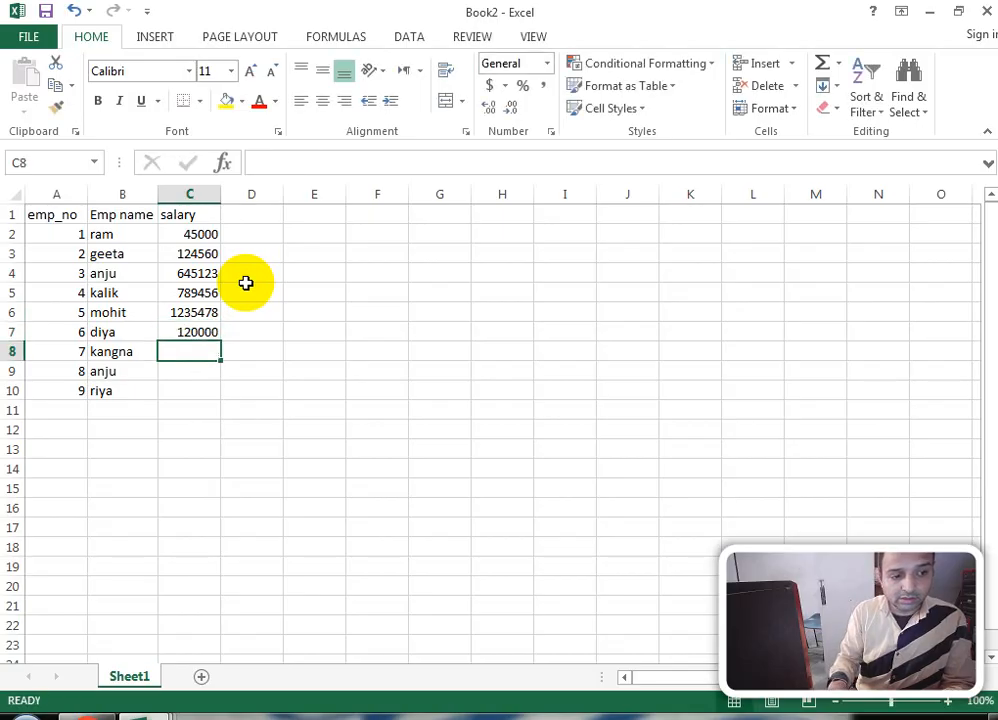
type("12345")
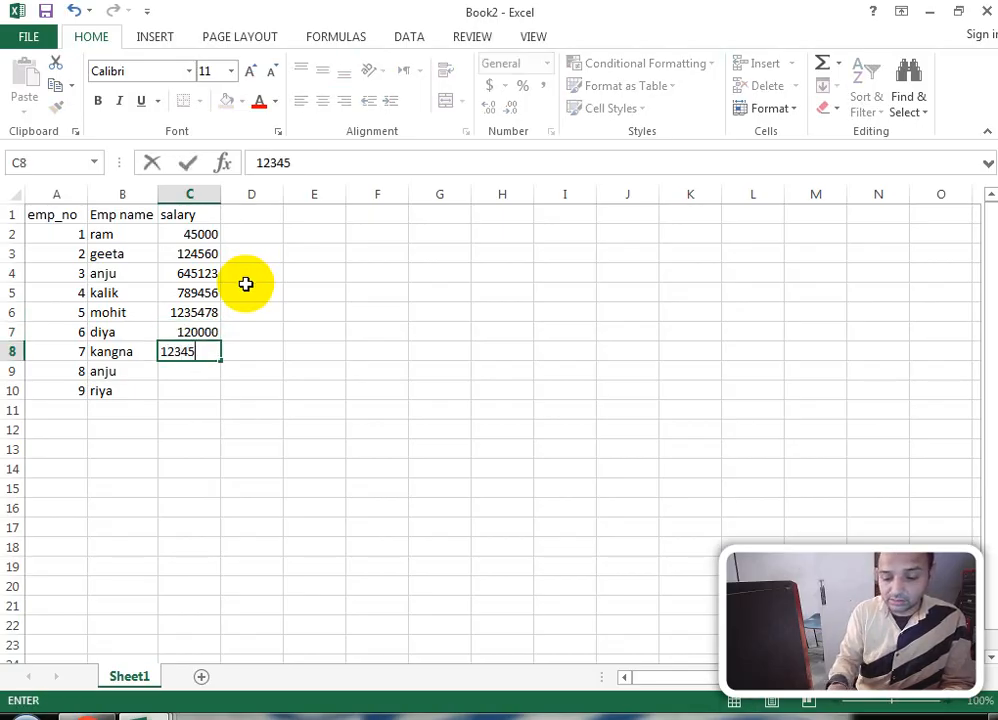
key("Return")
key("Return")
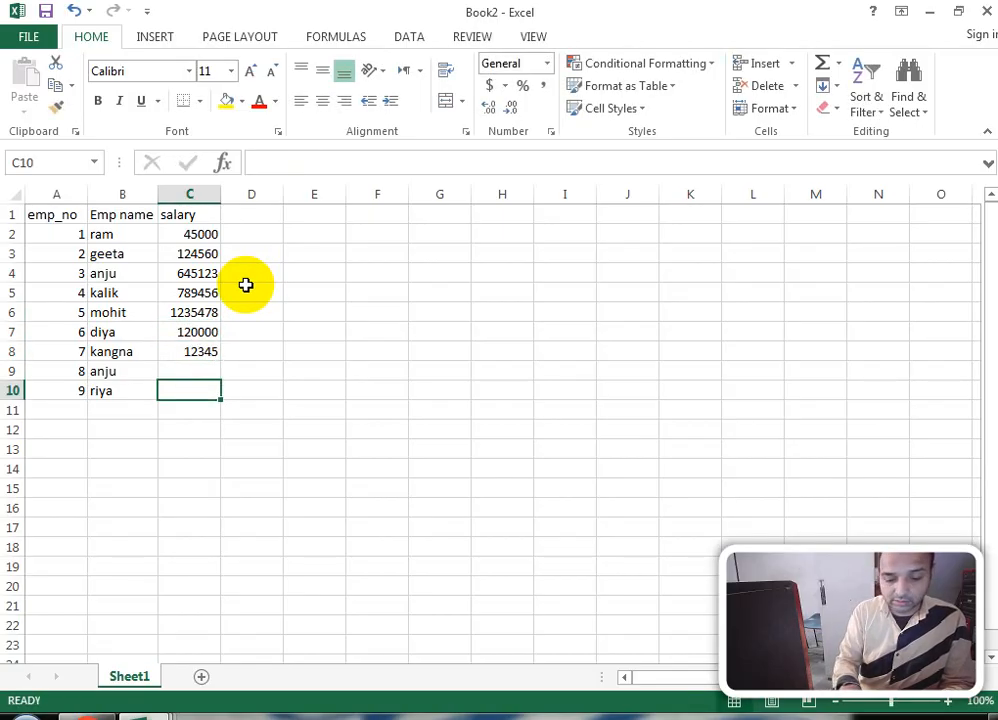
key("Up")
type("9874")
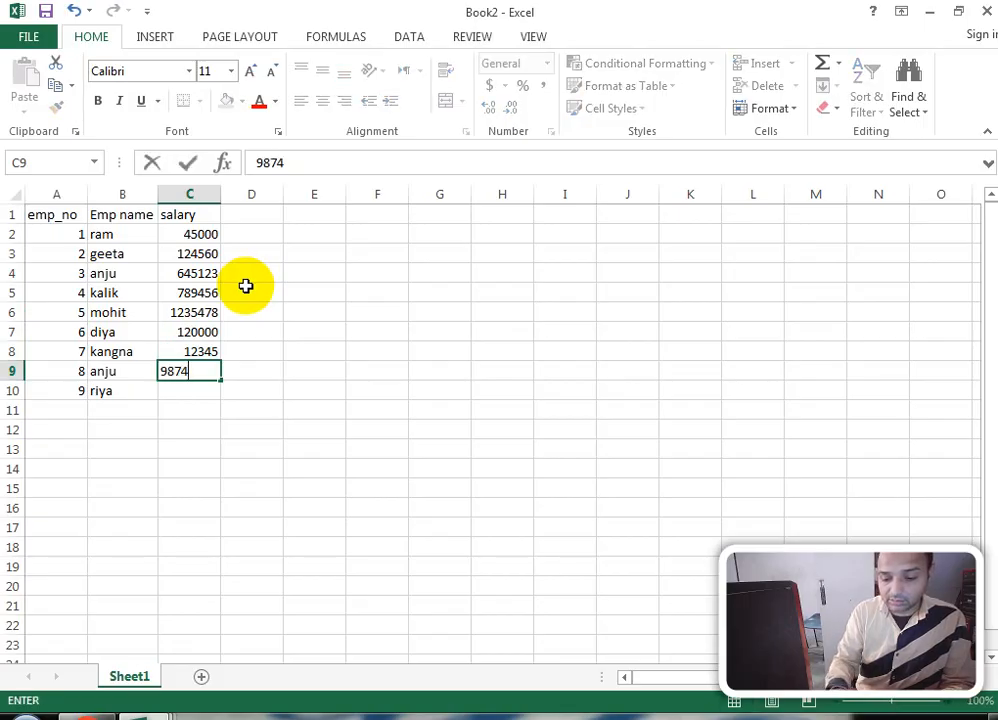
type("5")
key("Return")
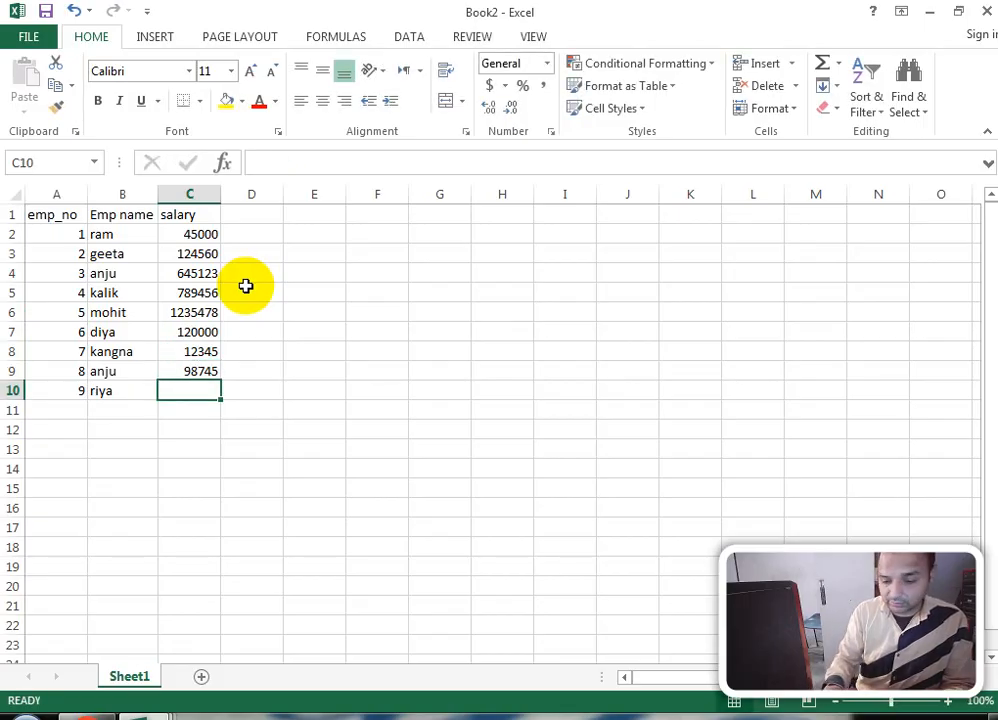
type("88745")
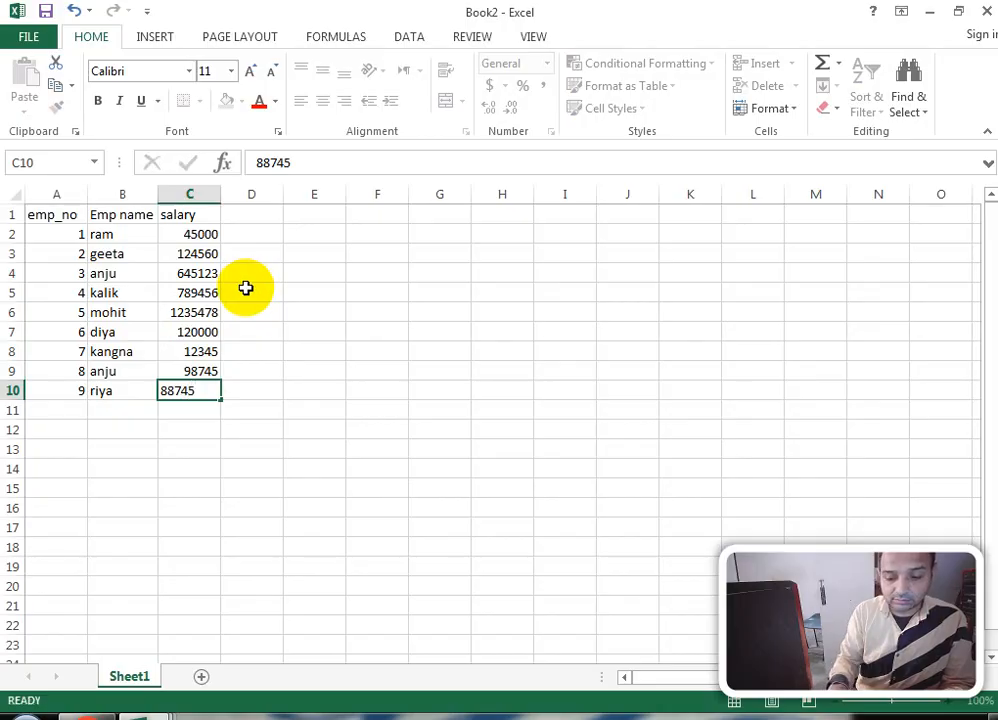
key("Return")
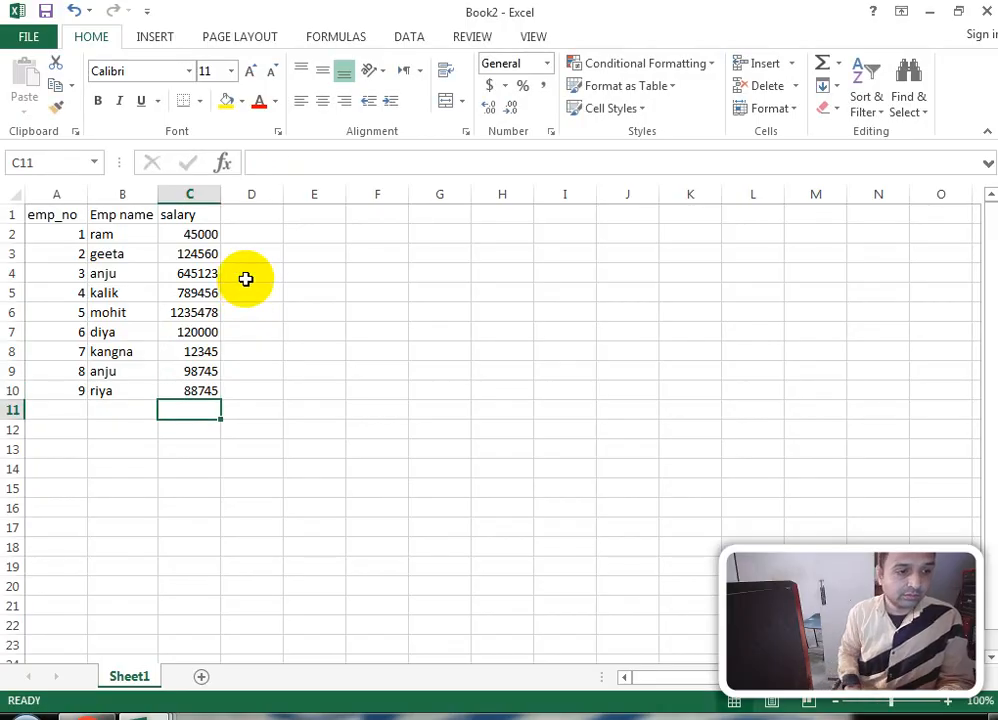
Step: Add the headings onedaysalary in D1 and onehoursalary in E1
double_click(258, 210)
type("on")
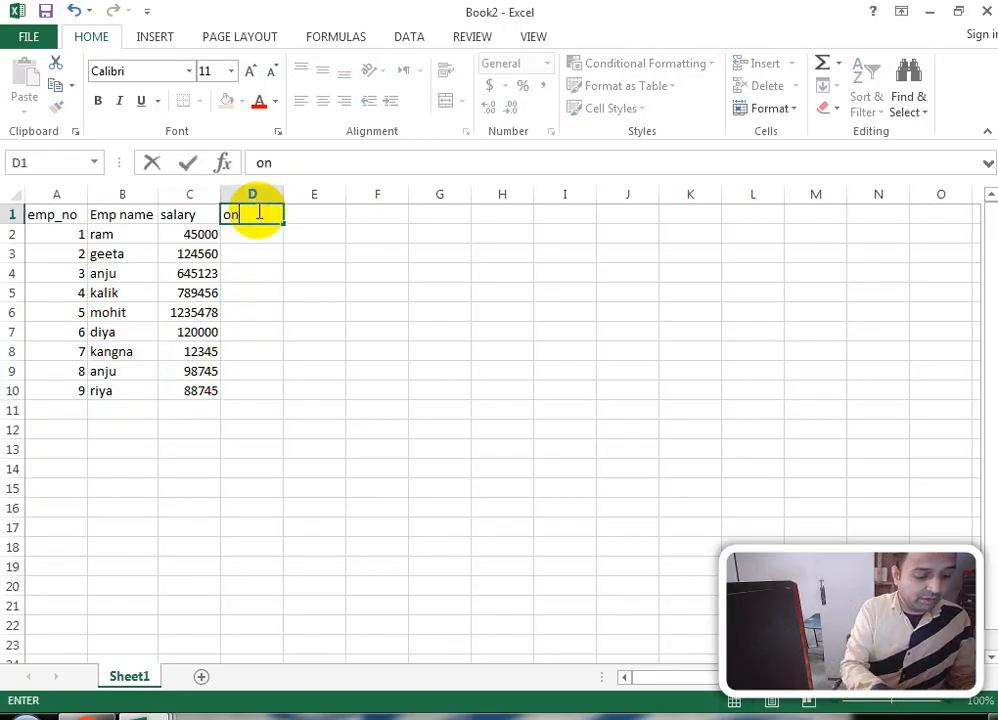
type("edaysa")
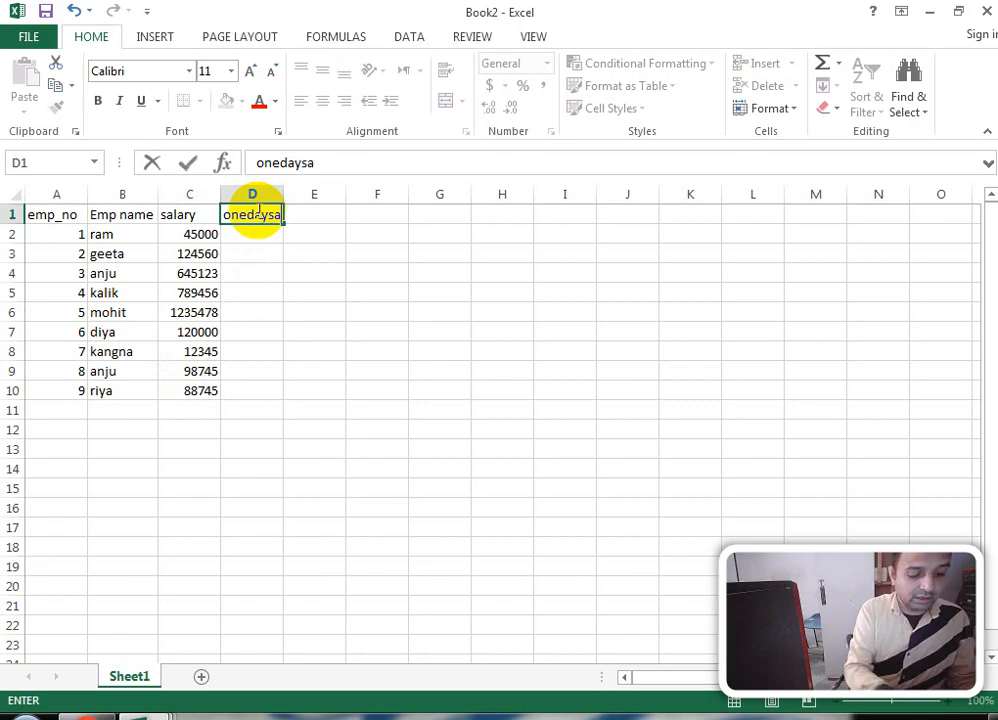
type("lary")
key("Tab")
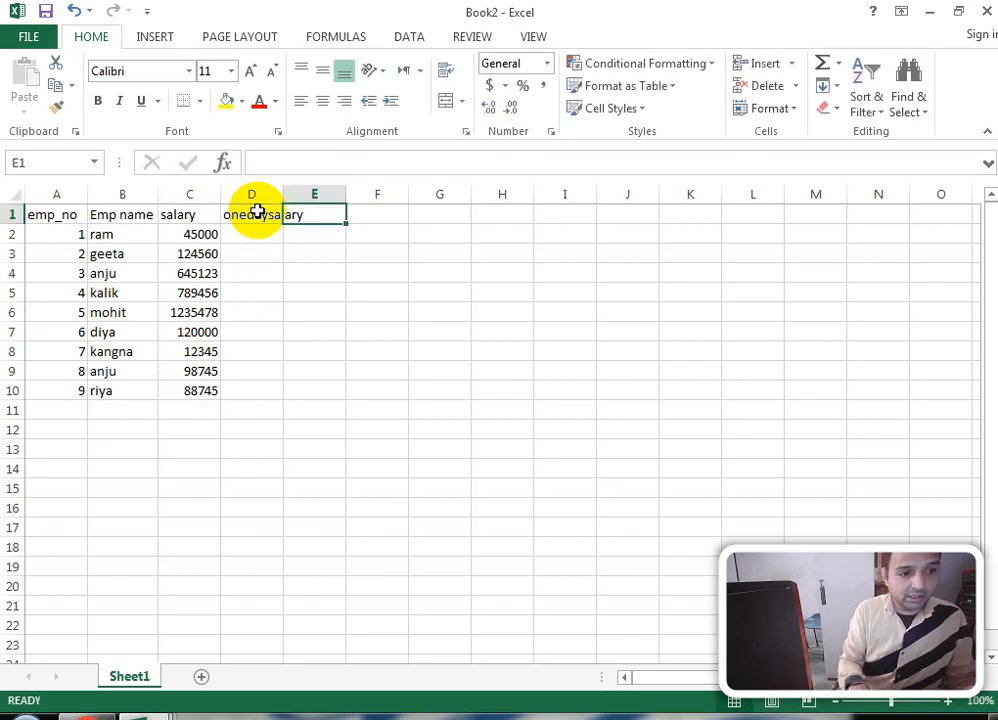
type("one")
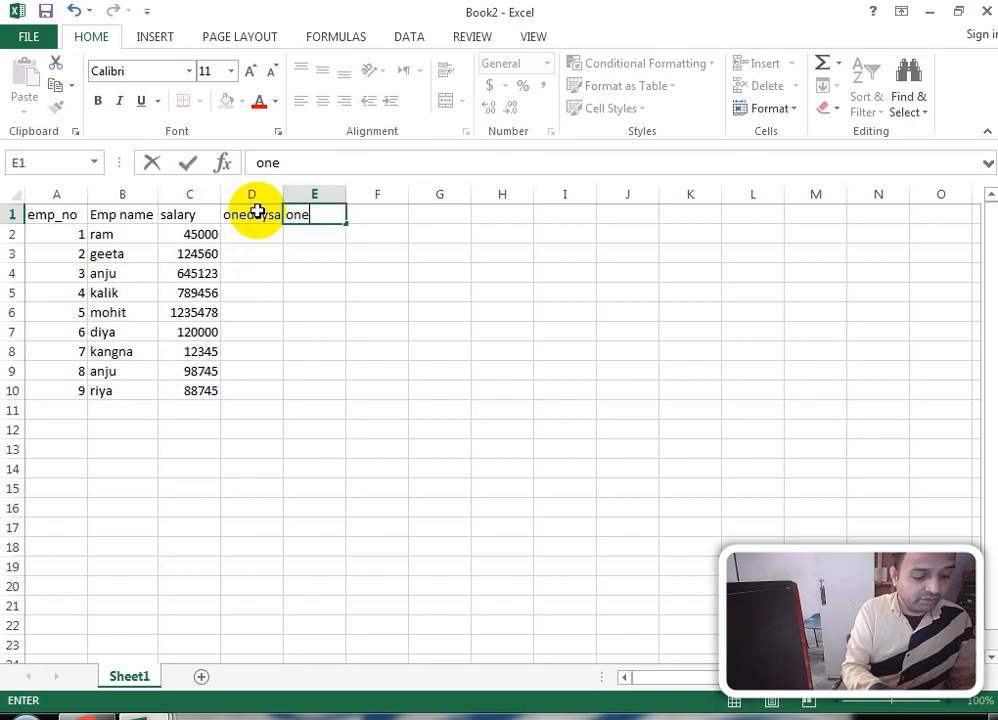
type("hour")
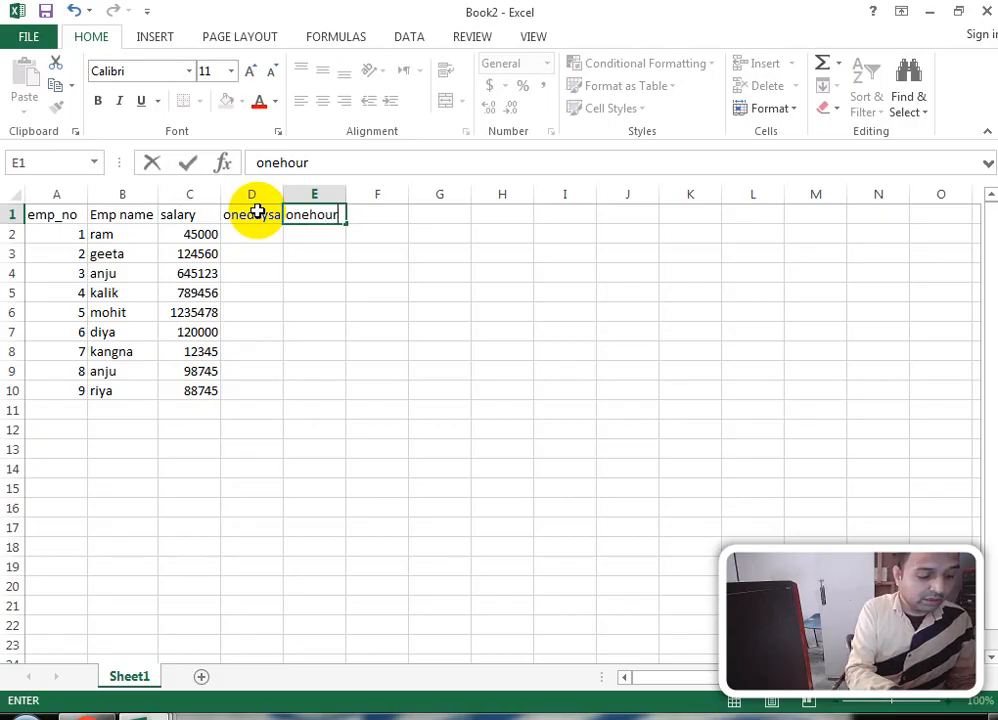
type("salary")
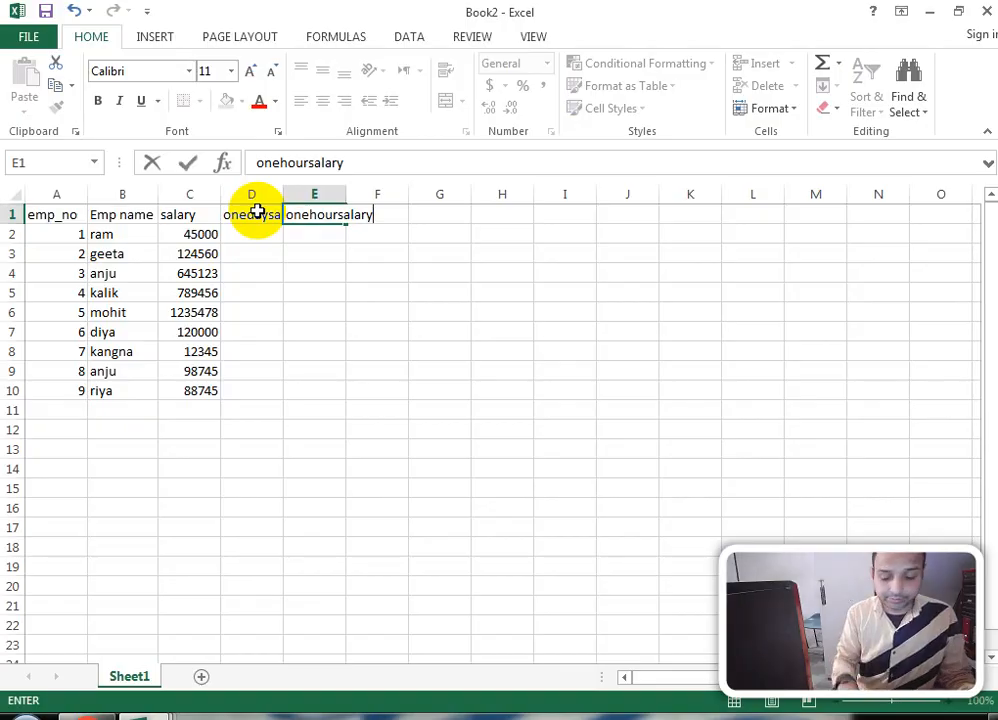
left_click(257, 212)
key("Right")
key("Right")
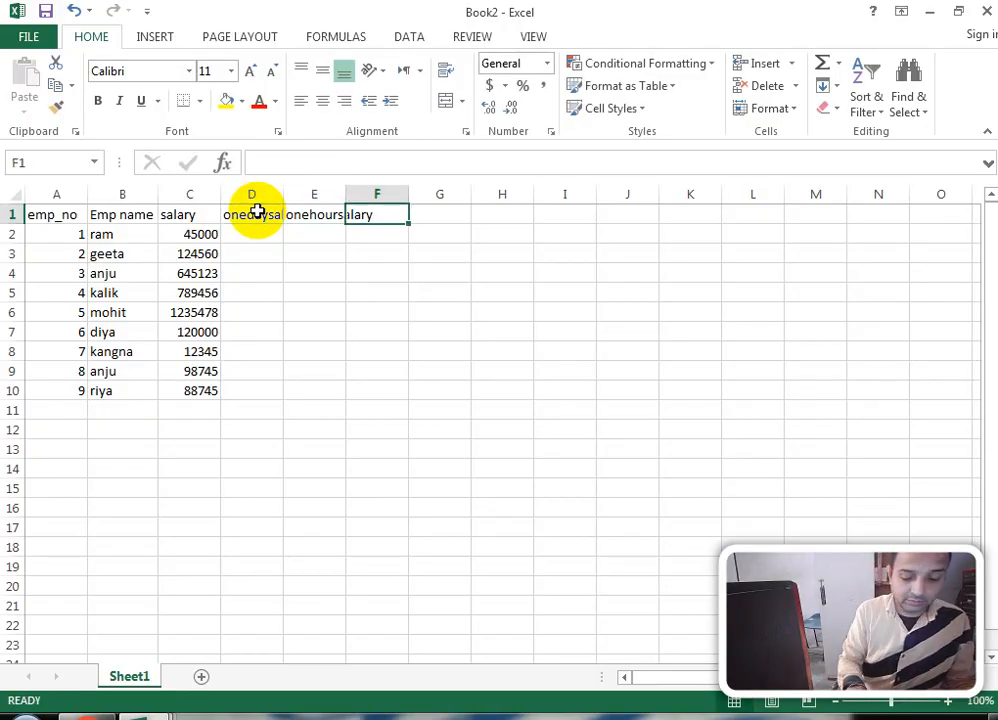
key("Down")
key("Left")
key("Left")
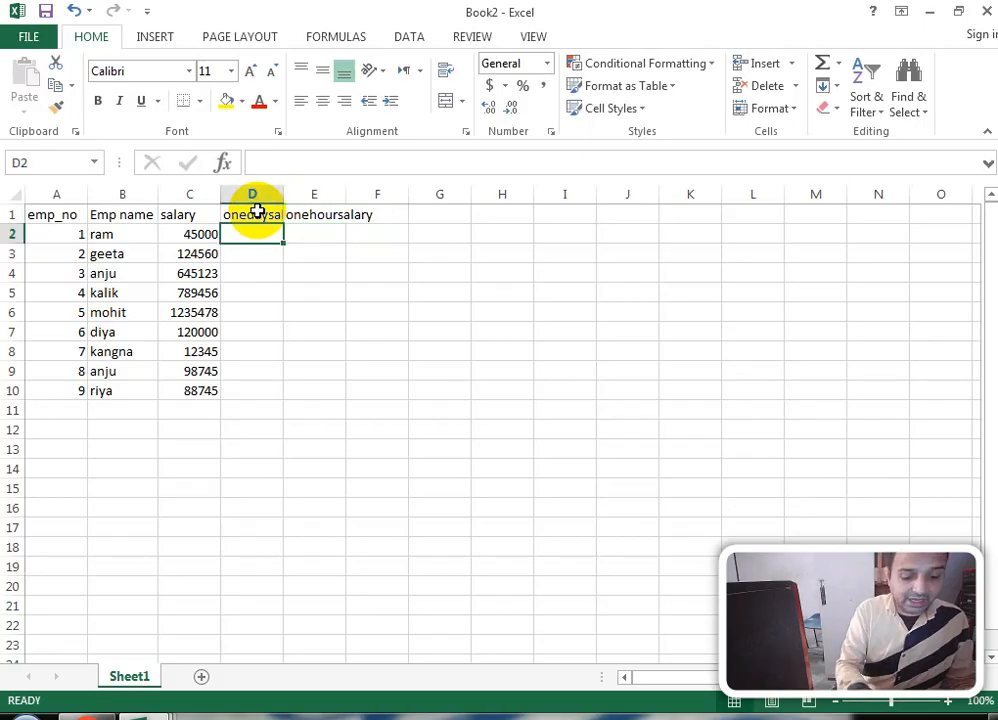
Step: Enter =C2/30 in D2 and fill it down through D10 with Ctrl+D
type("=")
left_click(205, 236)
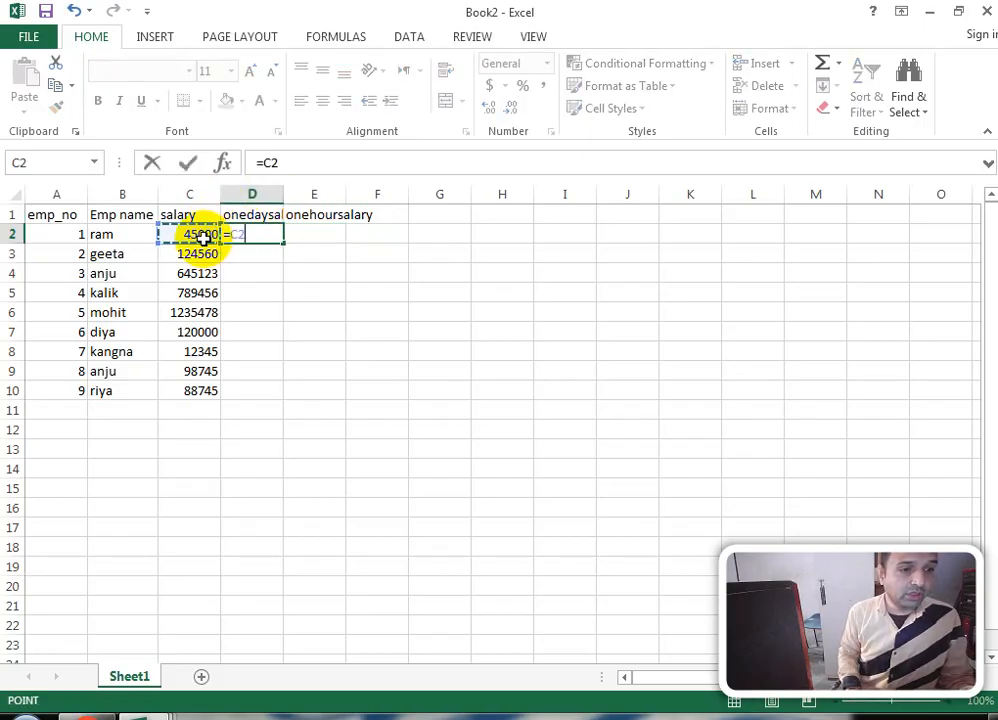
type("/3")
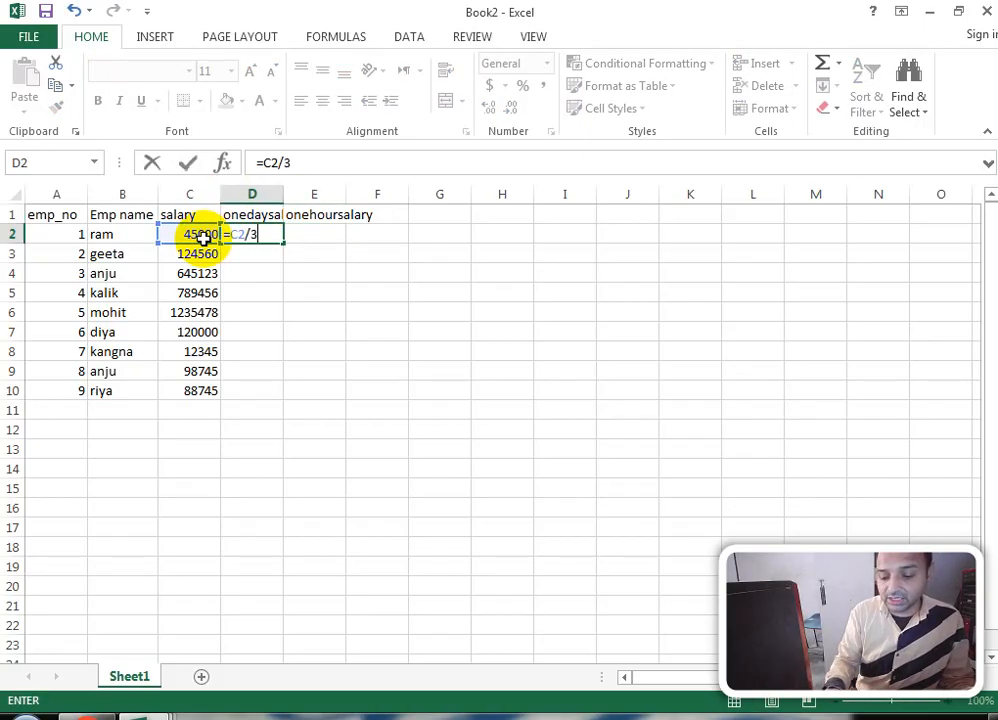
key("Return")
key("Return")
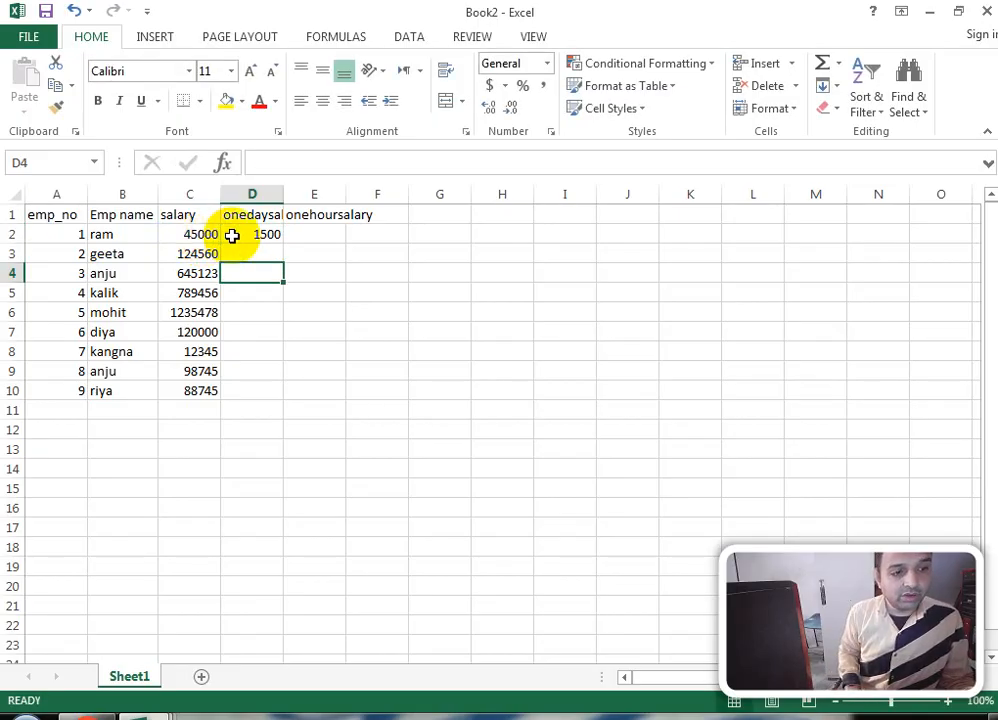
left_click_drag(232, 236, 241, 393)
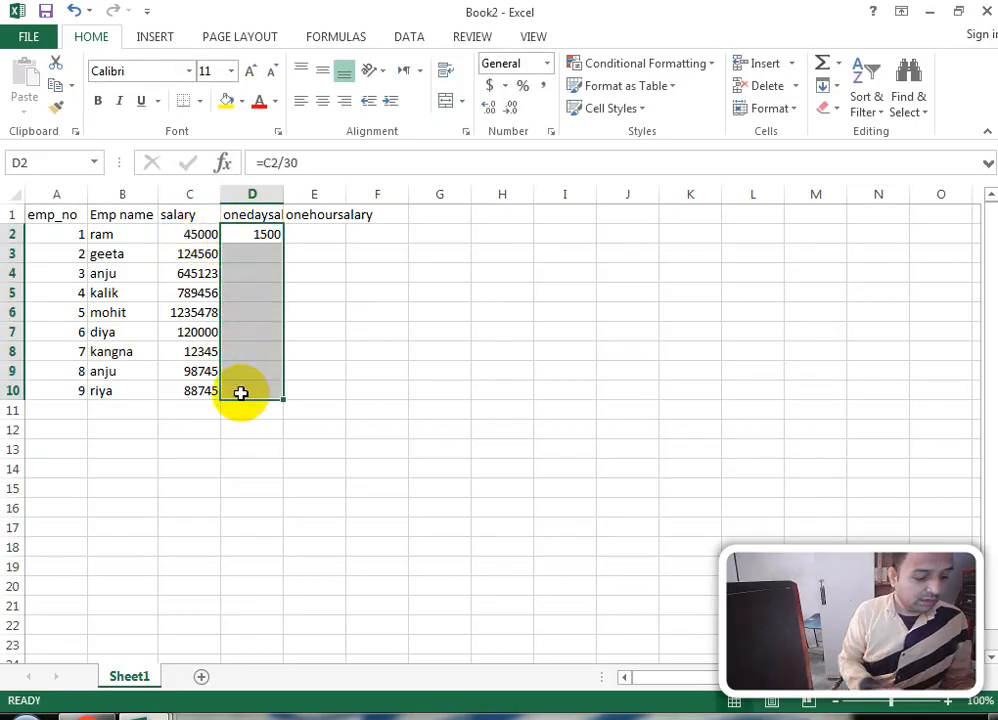
key("ctrl+d")
left_click(306, 235)
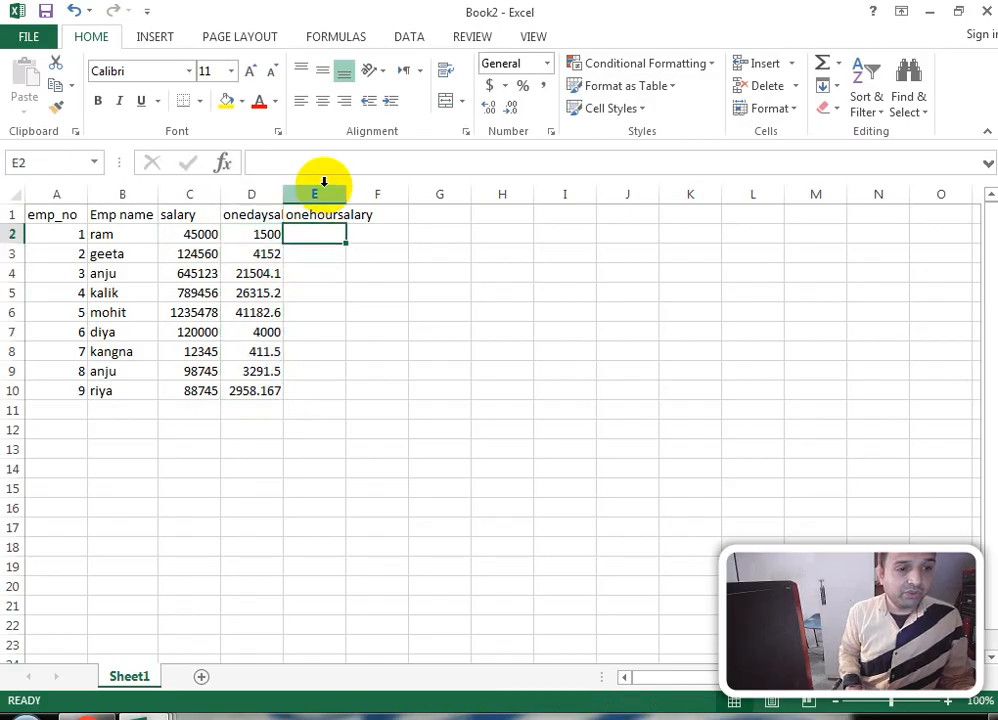
Step: Autofit column E, enter =D2/8 in E2, and drag it down to E10
double_click(347, 192)
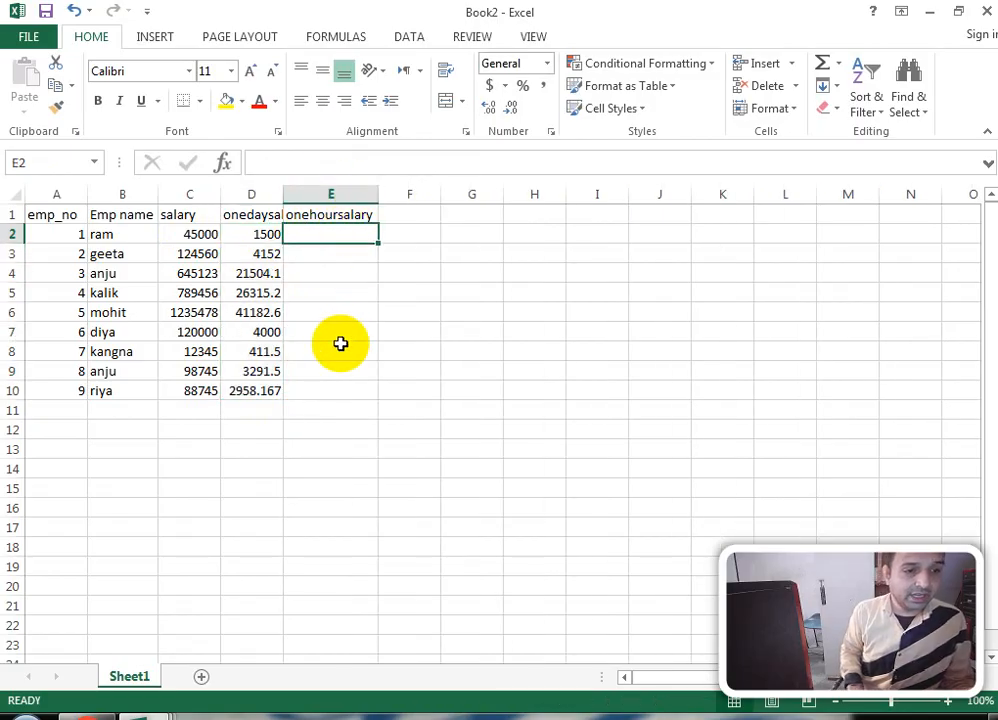
type("=")
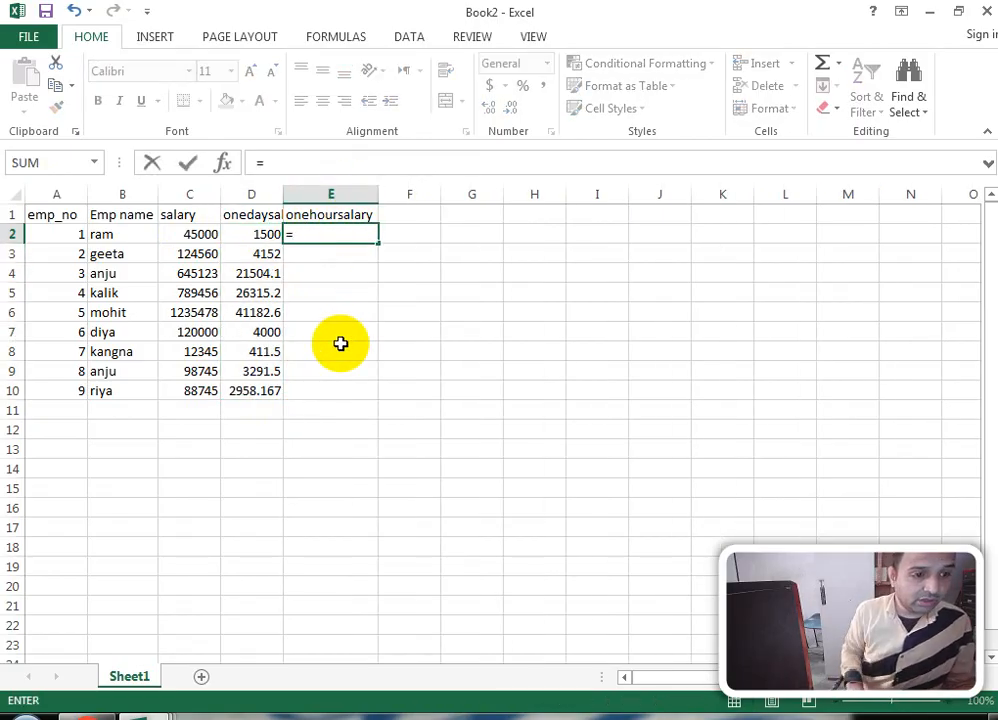
left_click(264, 232)
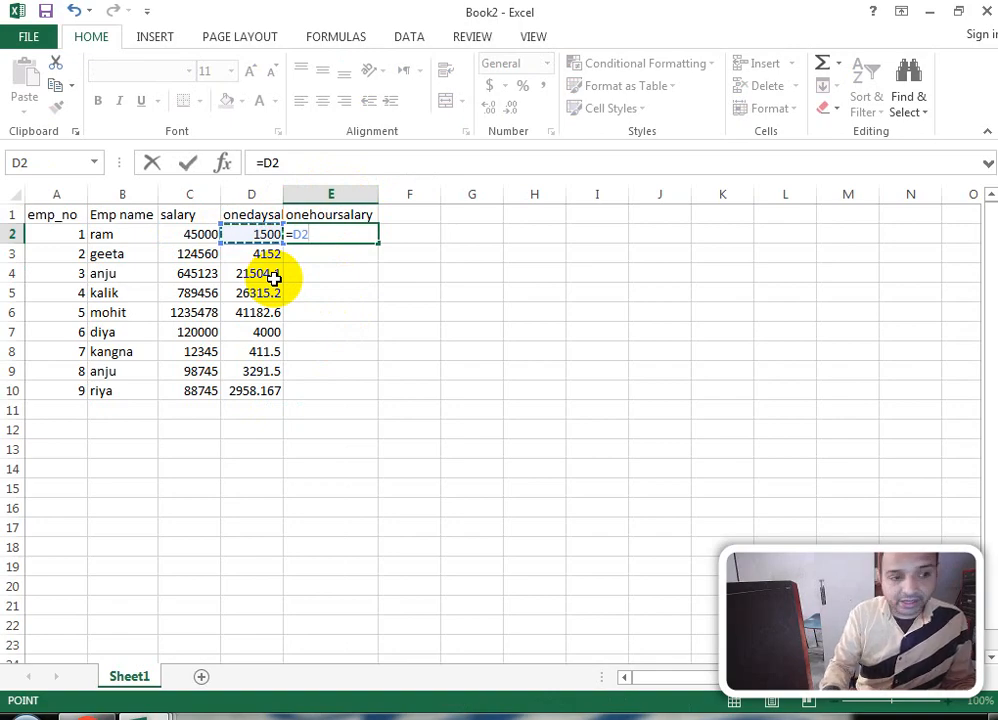
type("/8")
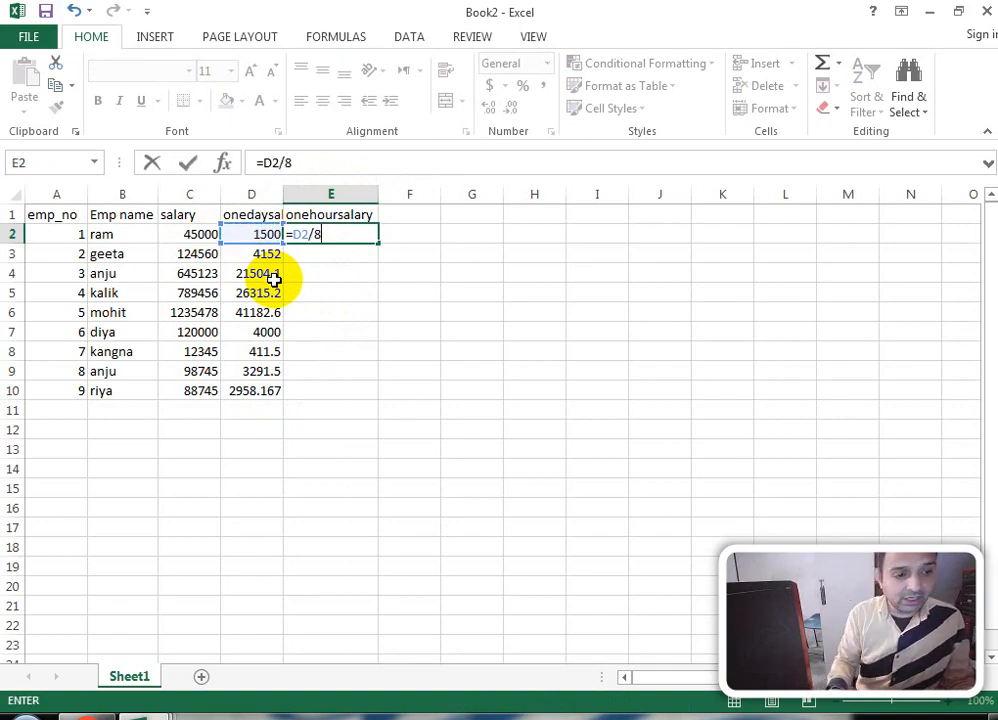
key("Return")
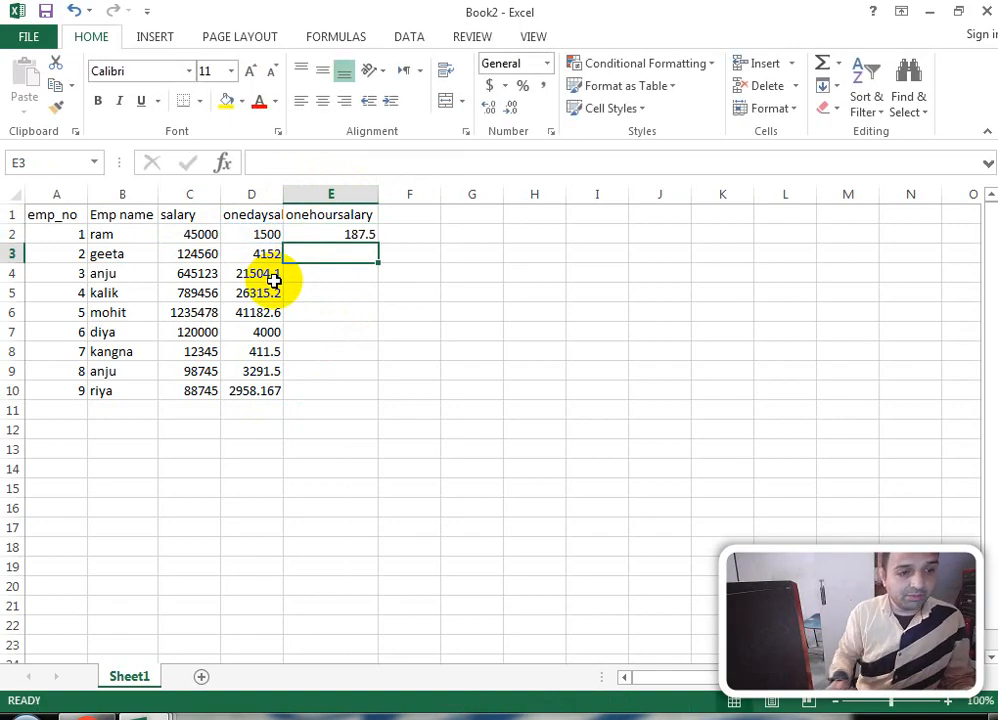
left_click(317, 240)
left_click_drag(378, 244, 356, 403)
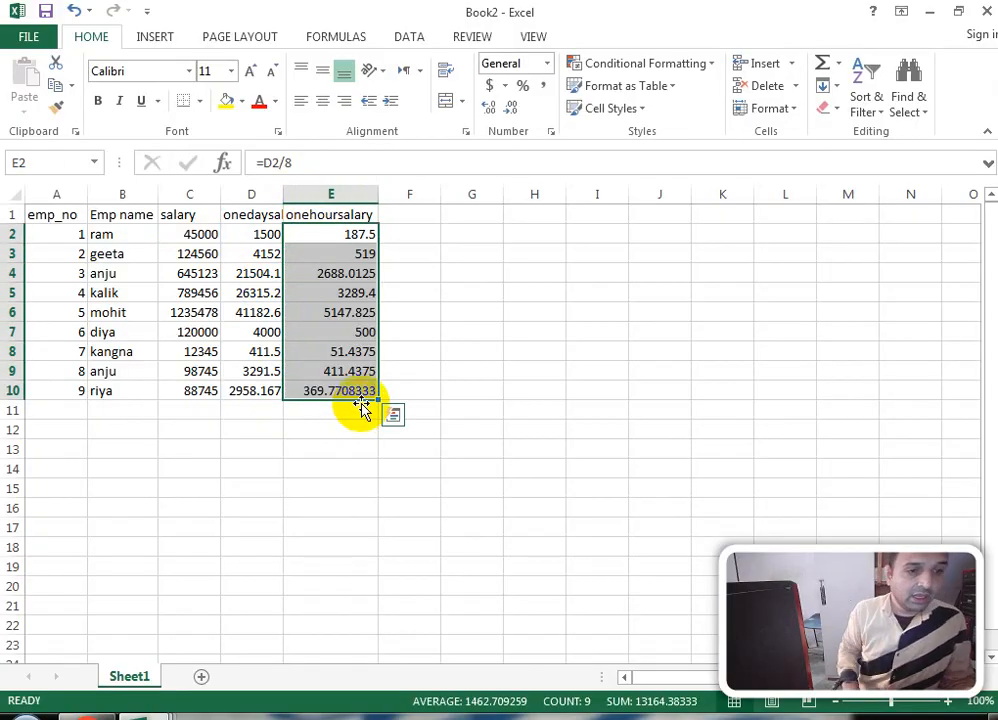
left_click(417, 212)
Step: Add the overtime heading in F1 and enter the first employee's 7 hours
type("o")
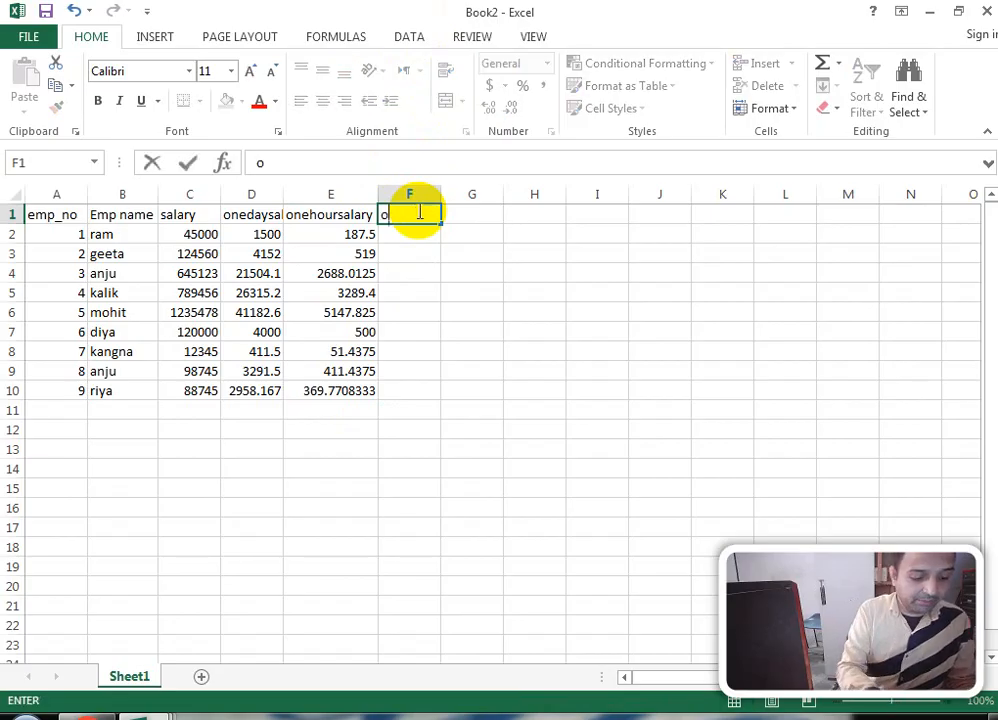
type("verti")
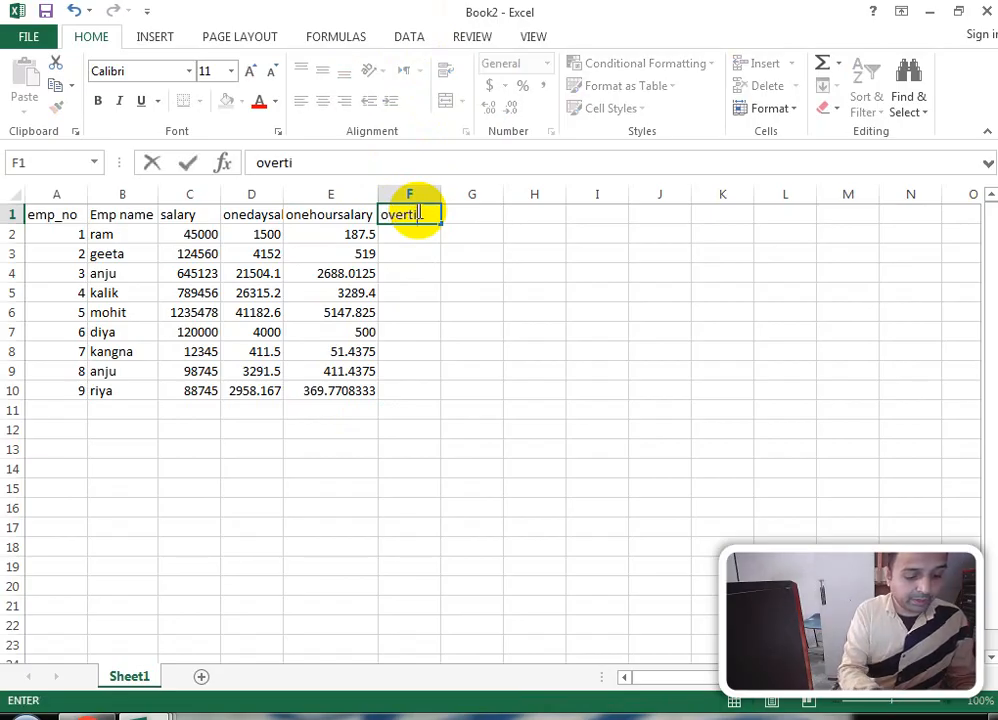
type("me")
key("Return")
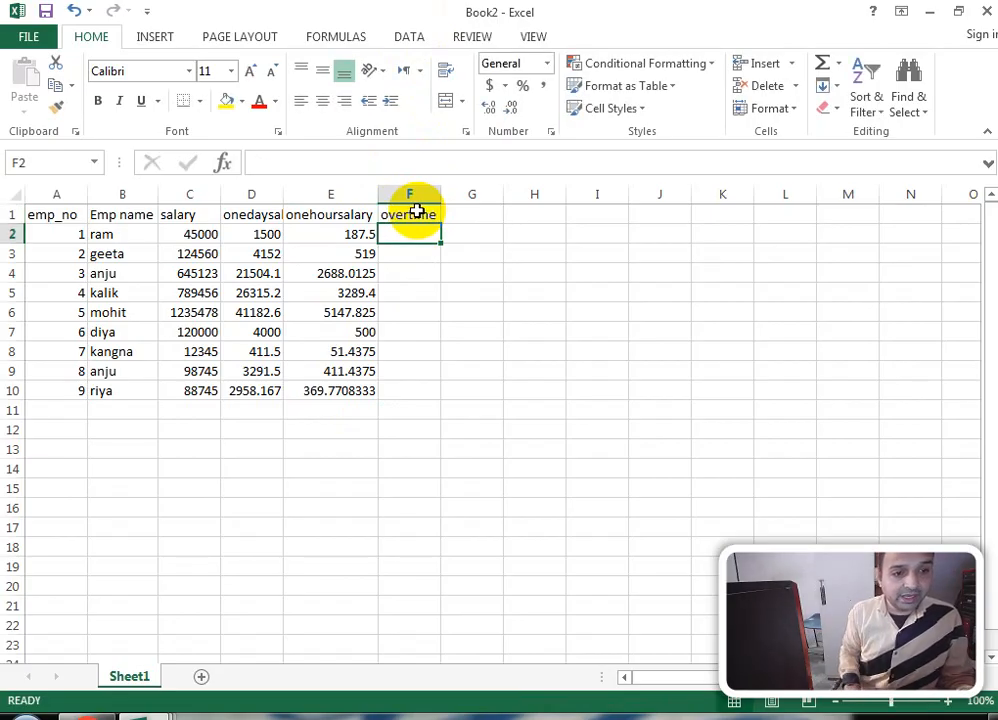
type("=")
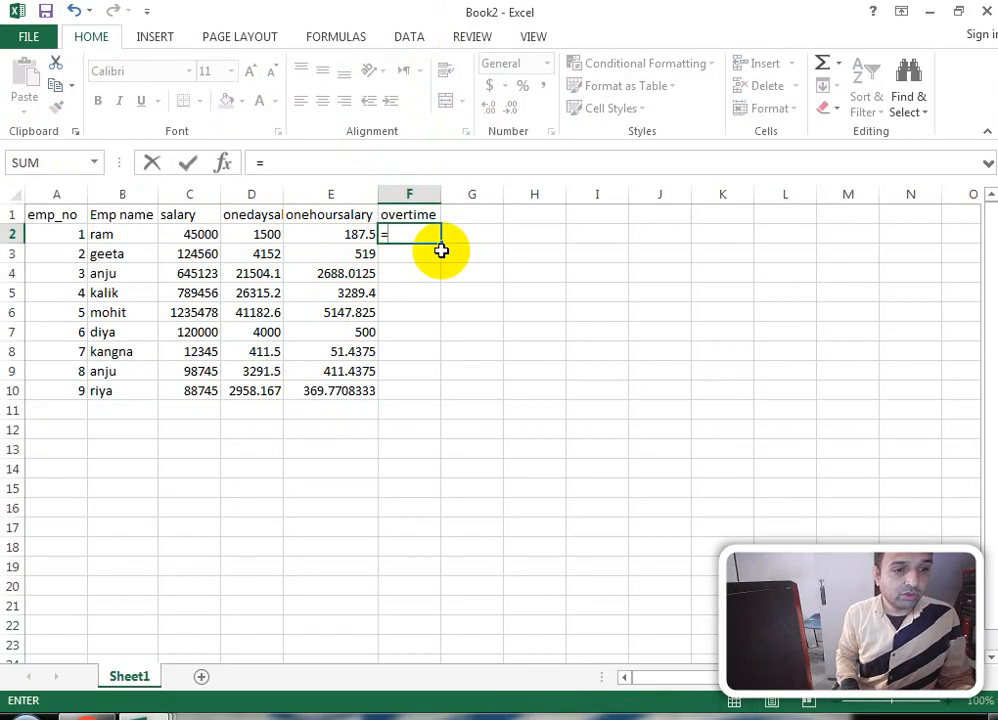
key("BackSpace")
type("\\")
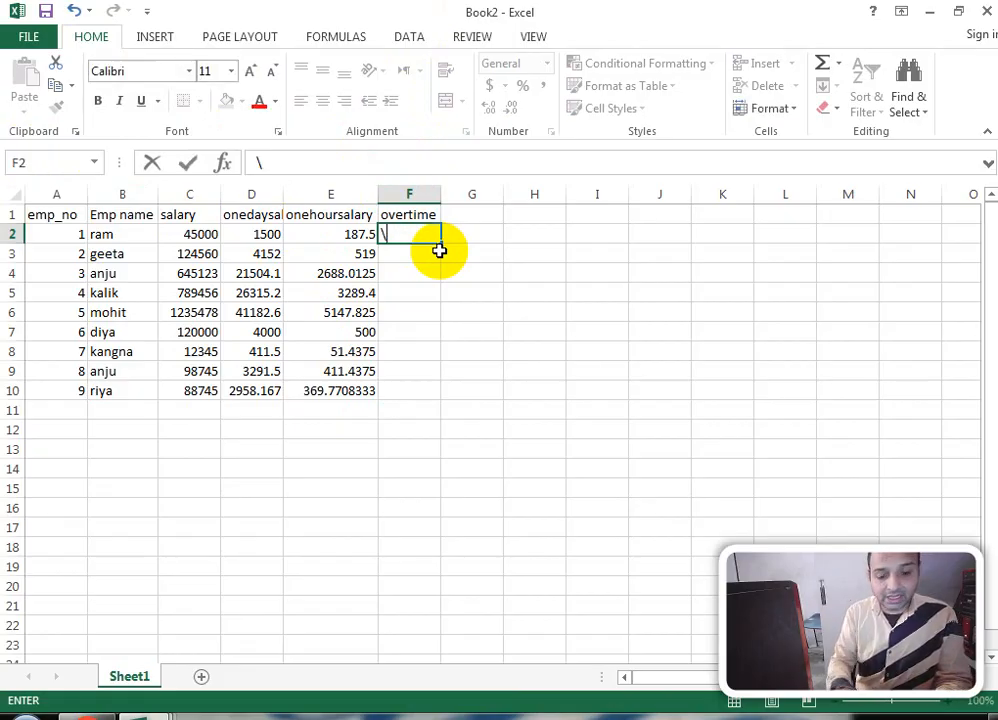
key("Return")
Step: Enter the remaining overtime hours 8, 9, 22, 55, 4, 1, 6 and 2 in F3:F10
type("8")
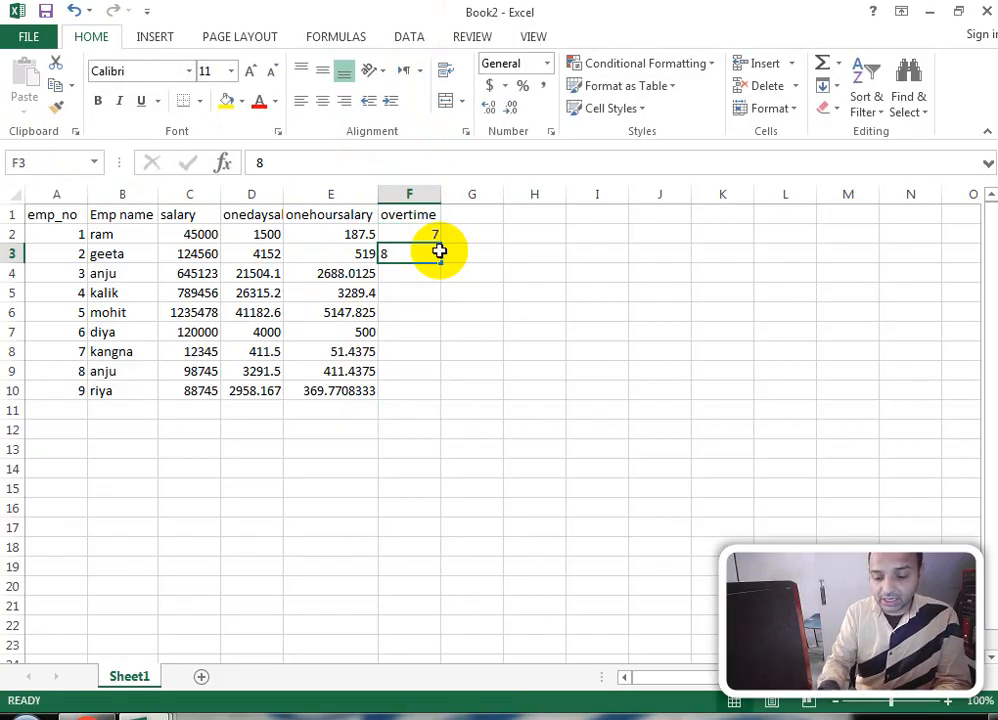
key("Return")
type("9")
key("Return")
type("22")
key("Return")
type("55")
key("Return")
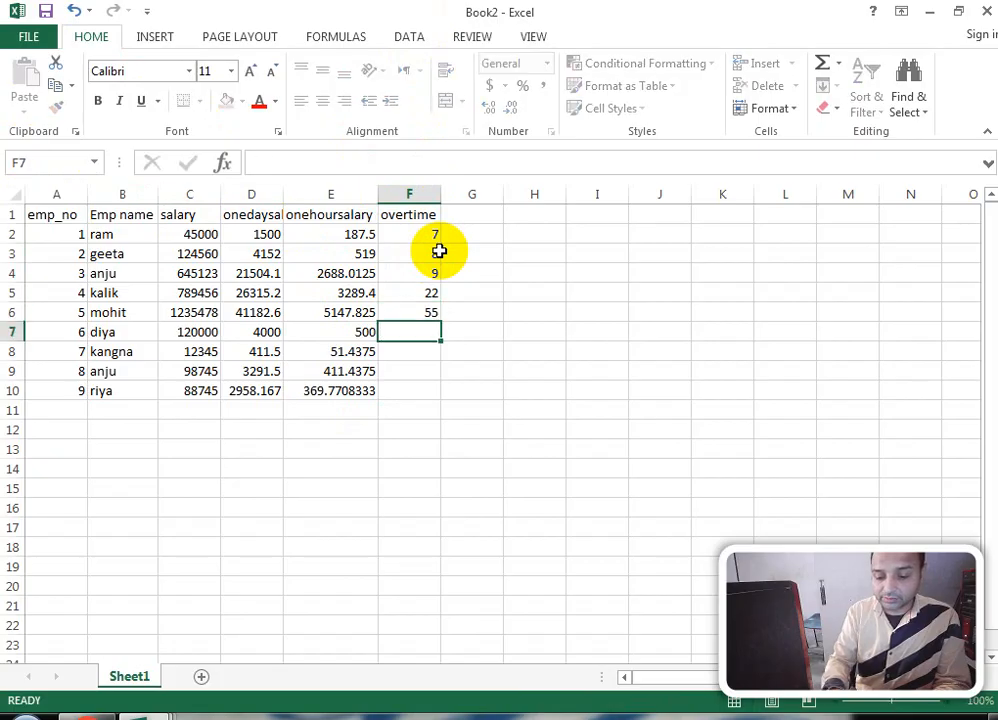
type("4")
key("Return")
type("1")
key("Return")
type("6")
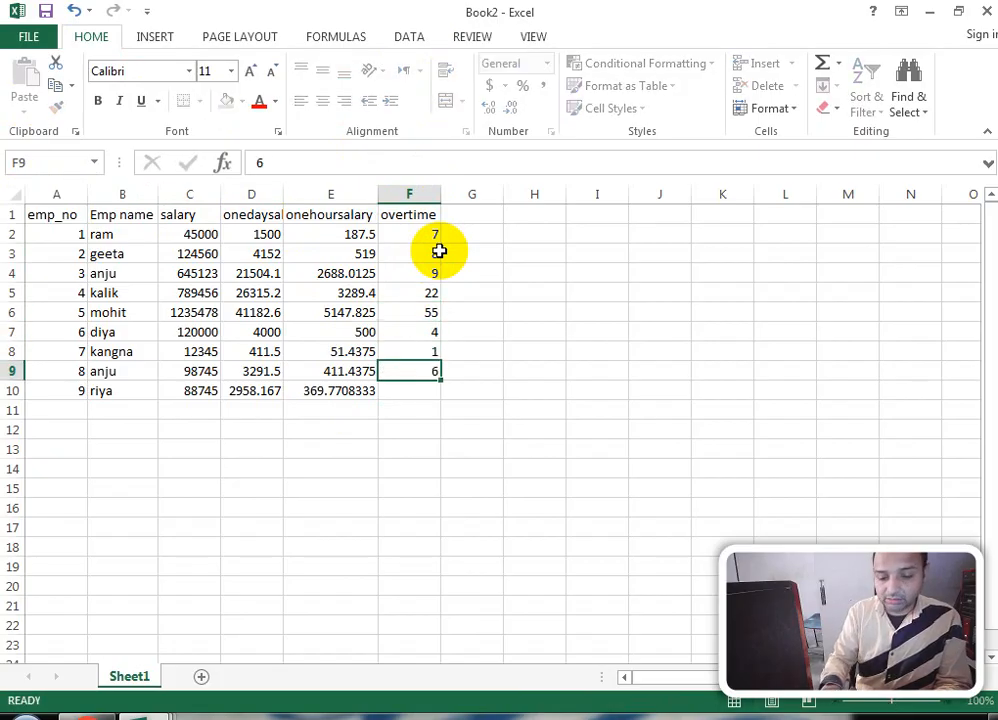
key("Return")
type("2")
left_click(481, 214)
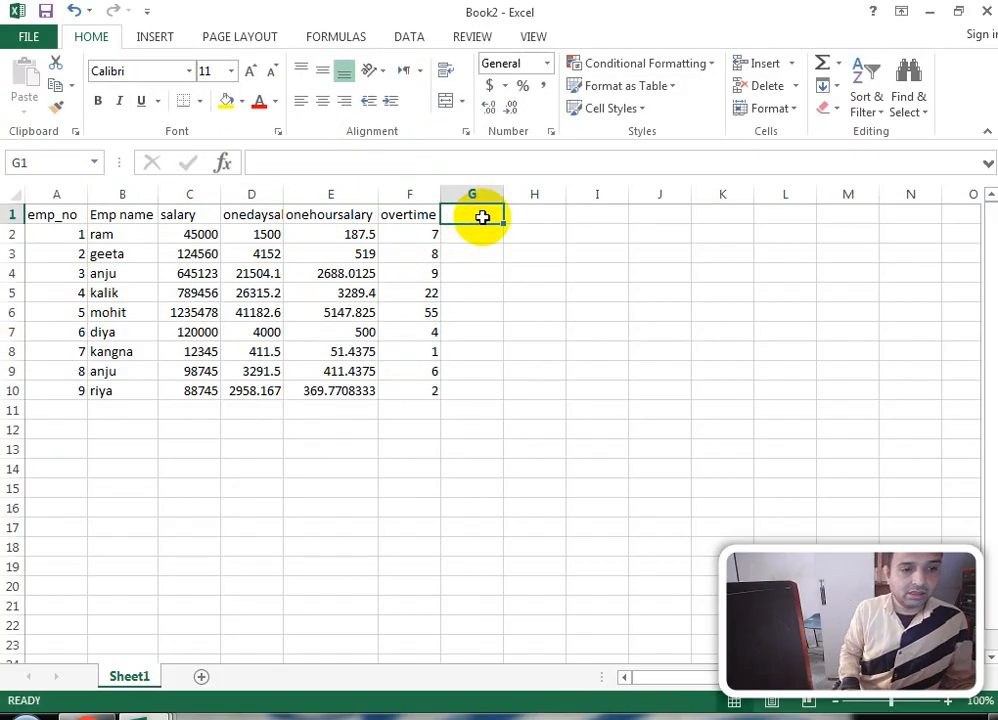
Step: Add the heading 'over time salary' in G1 and enter =F2*E2 in G2
type("over")
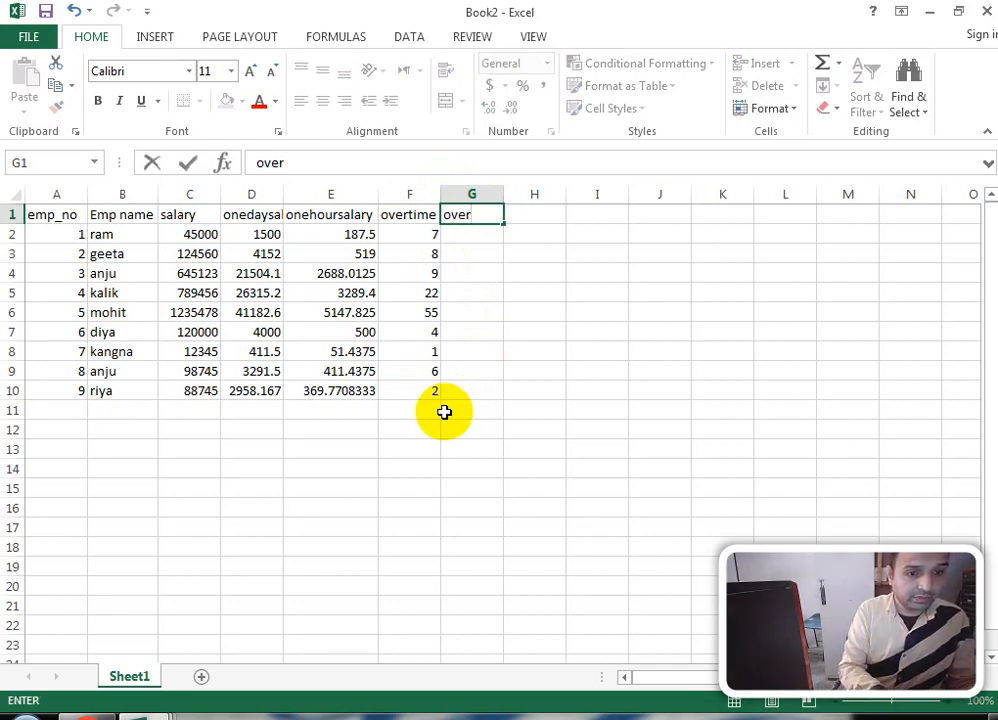
type(" ti")
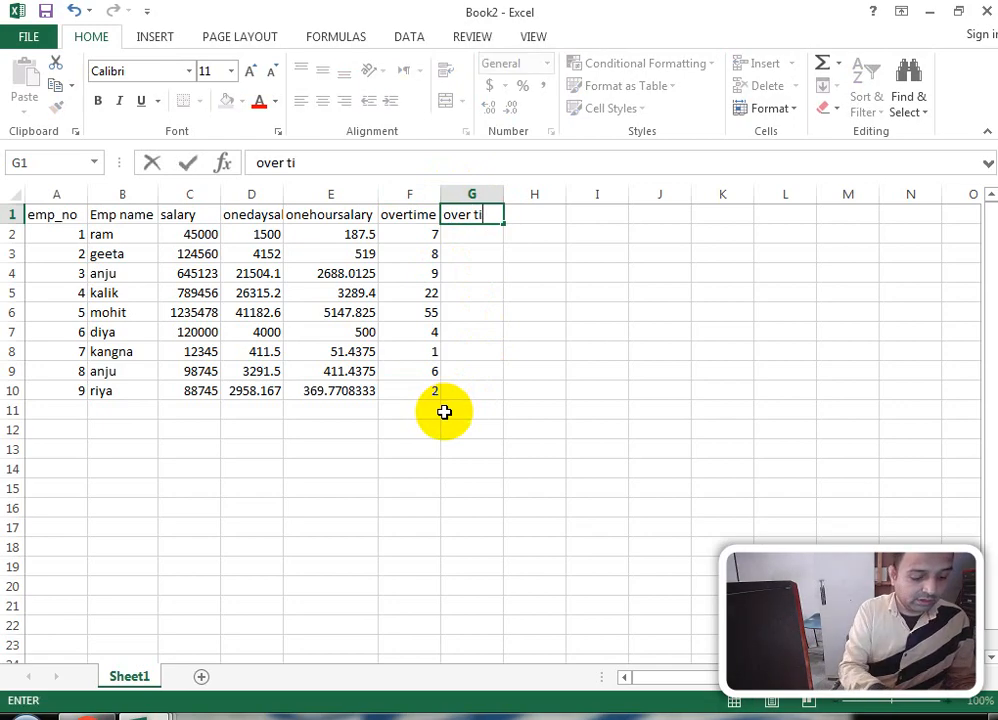
type("me sala")
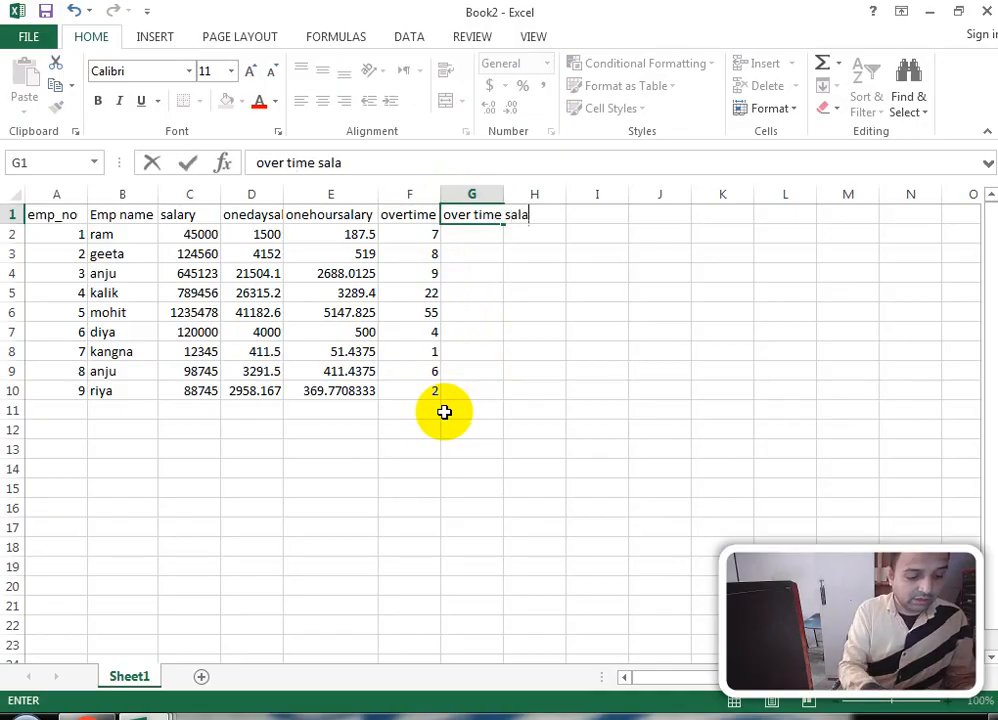
type("ry")
key("Return")
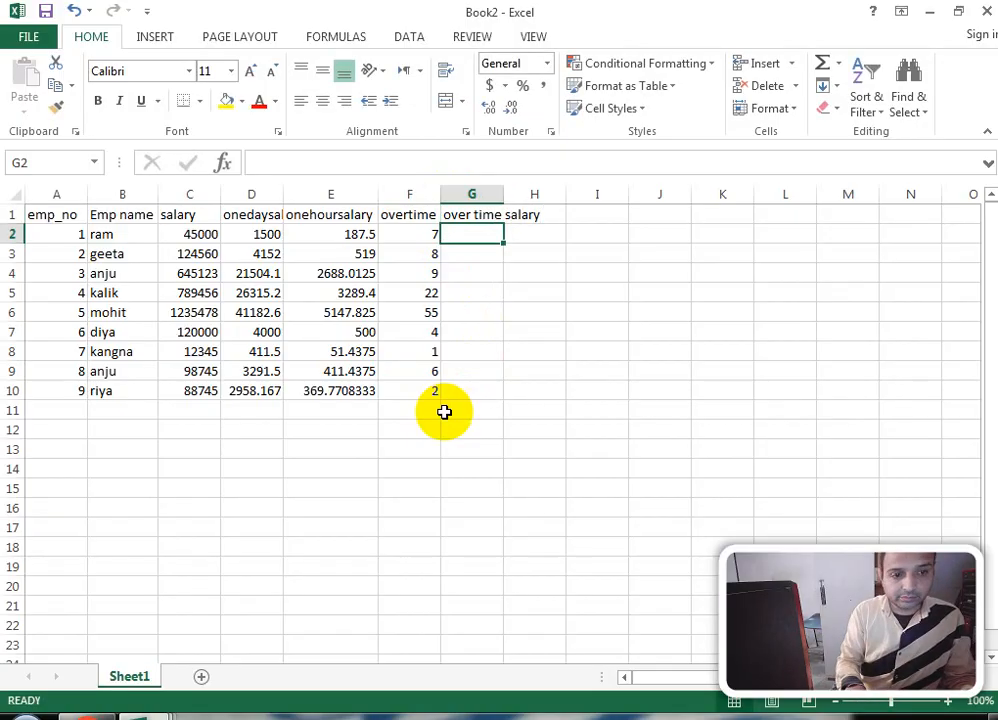
type("=")
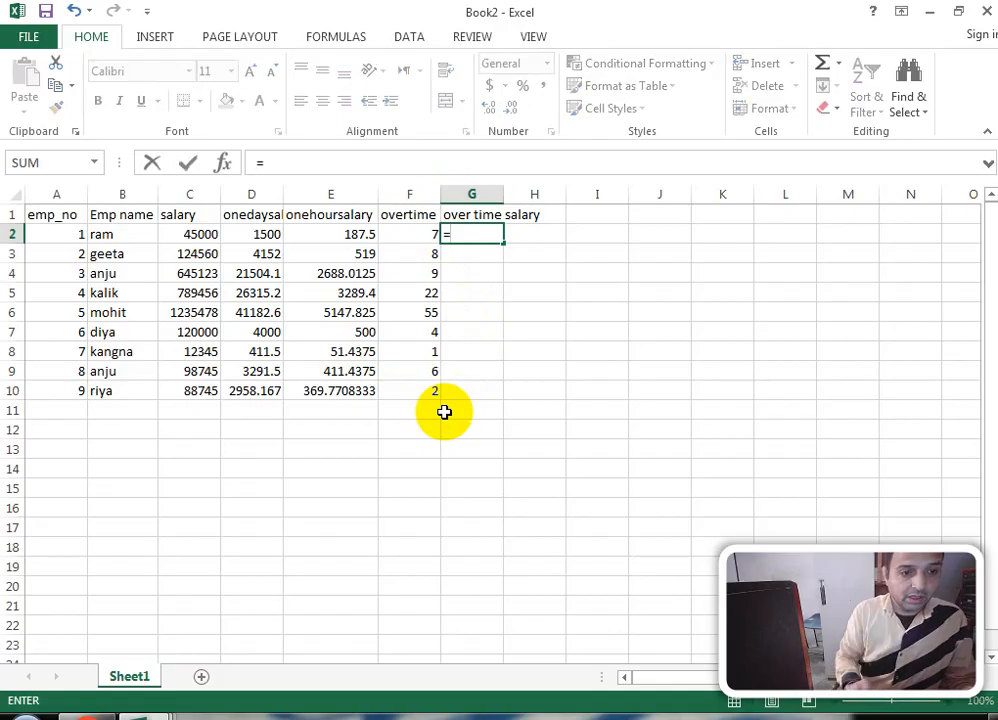
left_click(422, 234)
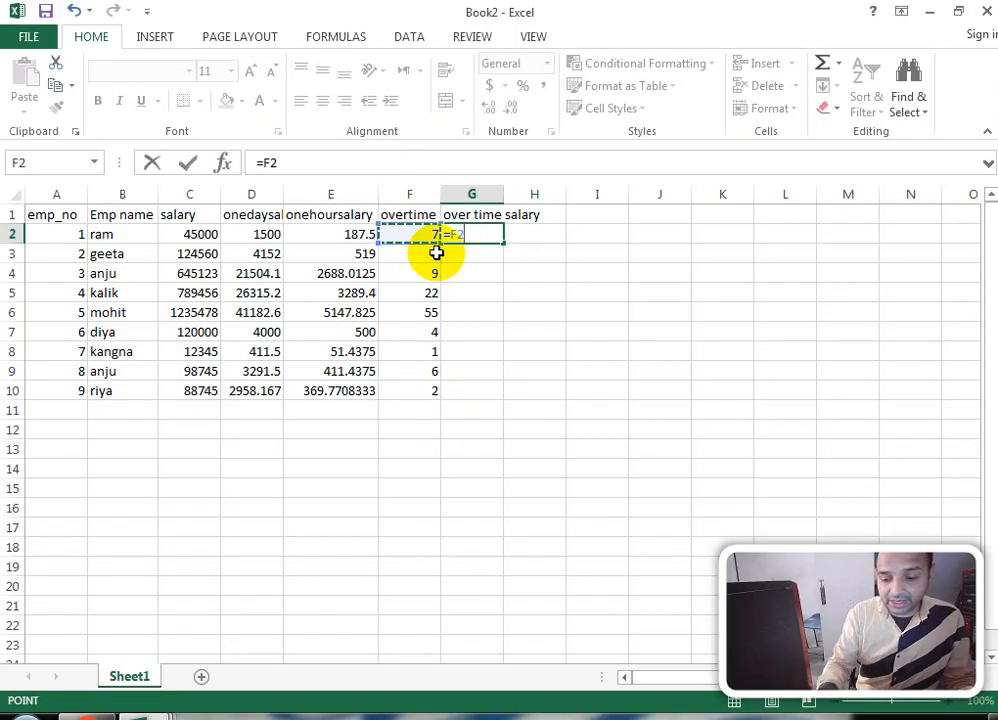
type("*")
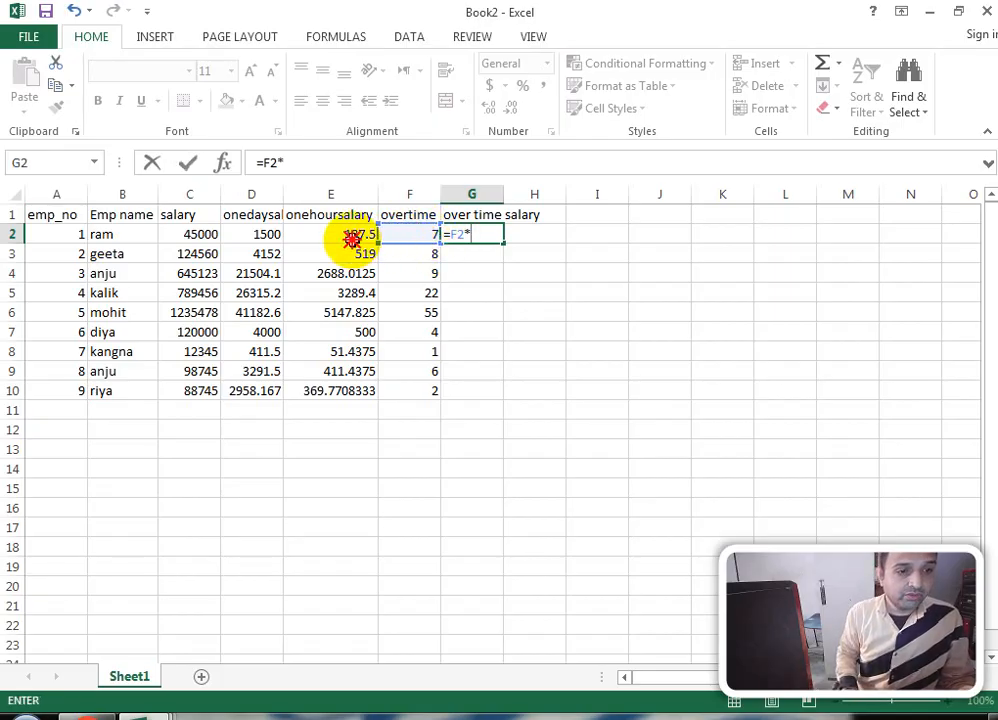
left_click(355, 241)
key("Return")
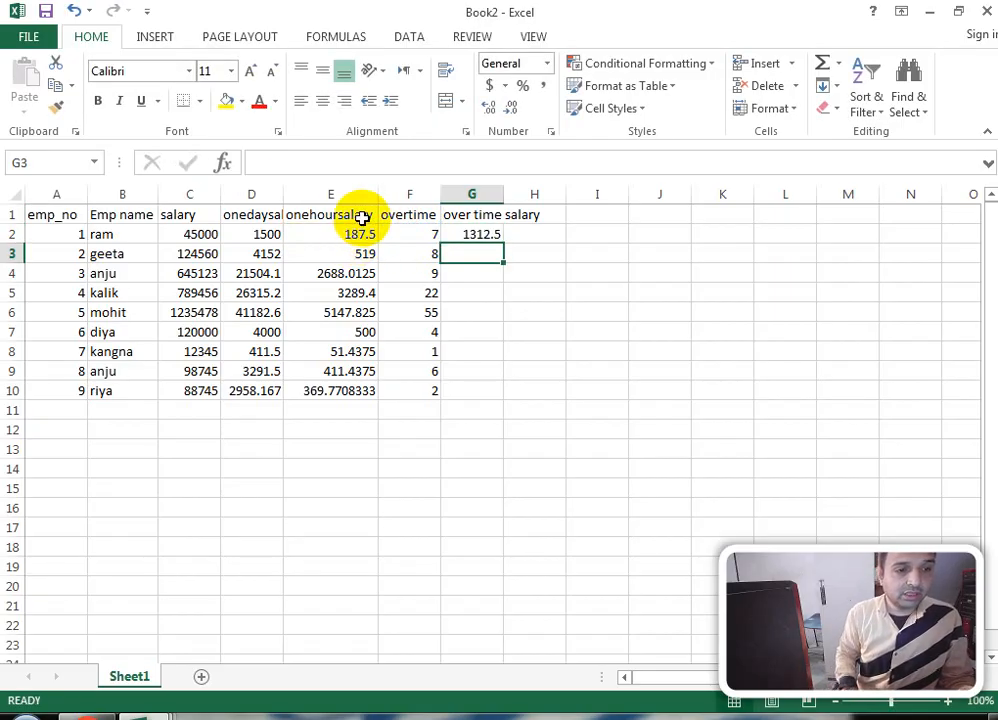
Step: Autofit column D, fill G2's formula down to G10, and autofit column G
double_click(285, 190)
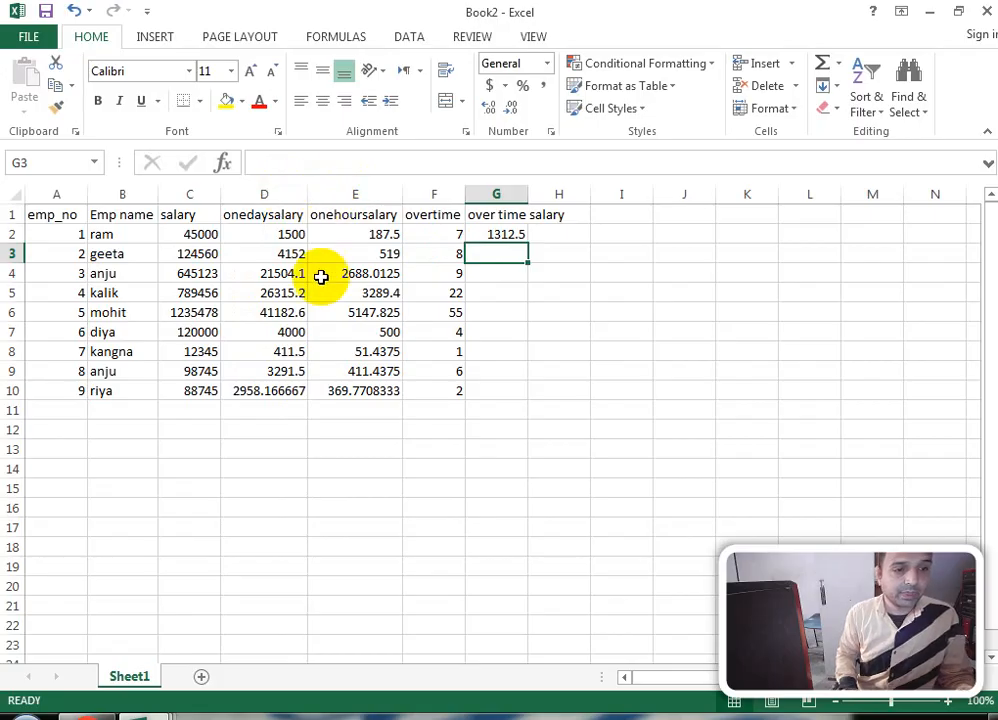
left_click_drag(510, 237, 512, 392)
key("ctrl+d")
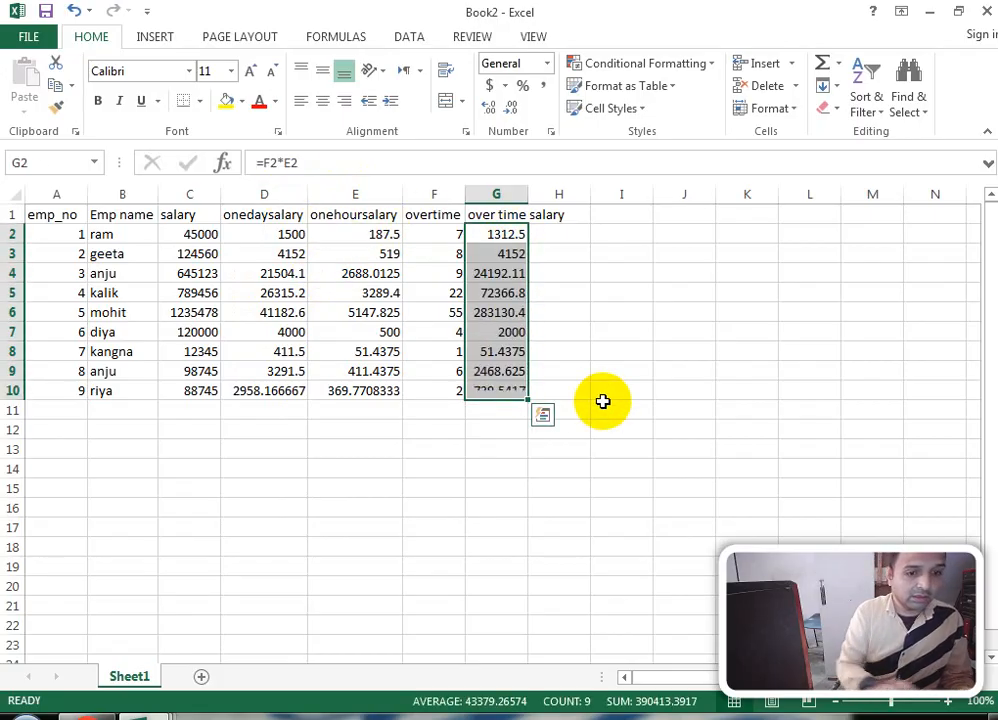
double_click(532, 193)
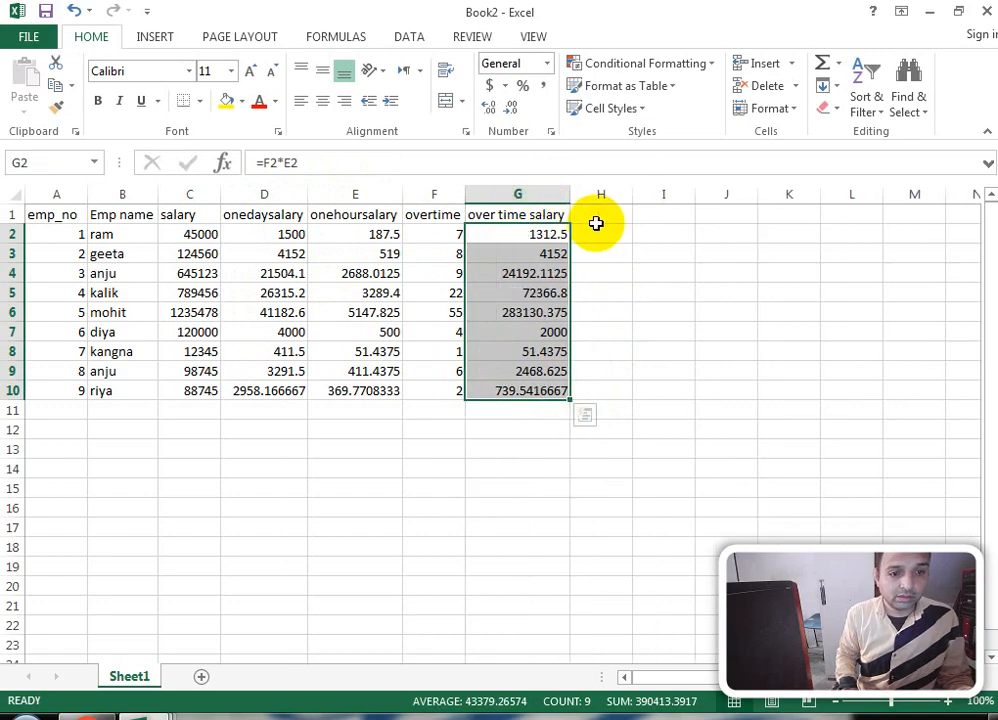
left_click(598, 216)
Step: Enter 'lea' in H1 and the heading 'leave day salary' in I1
type("leave")
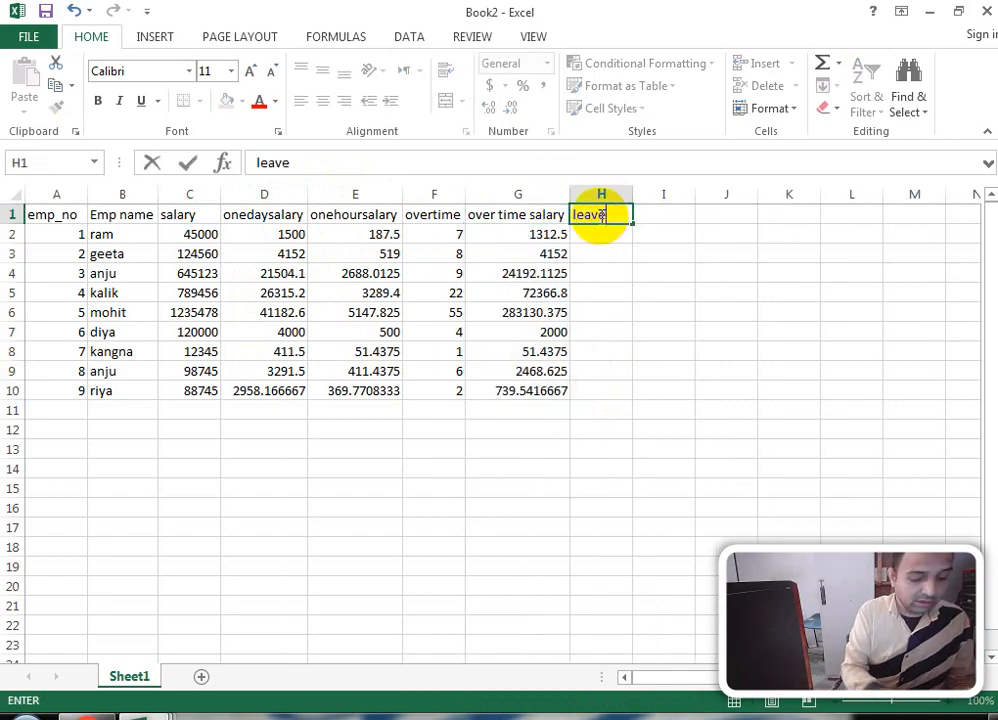
key("Tab")
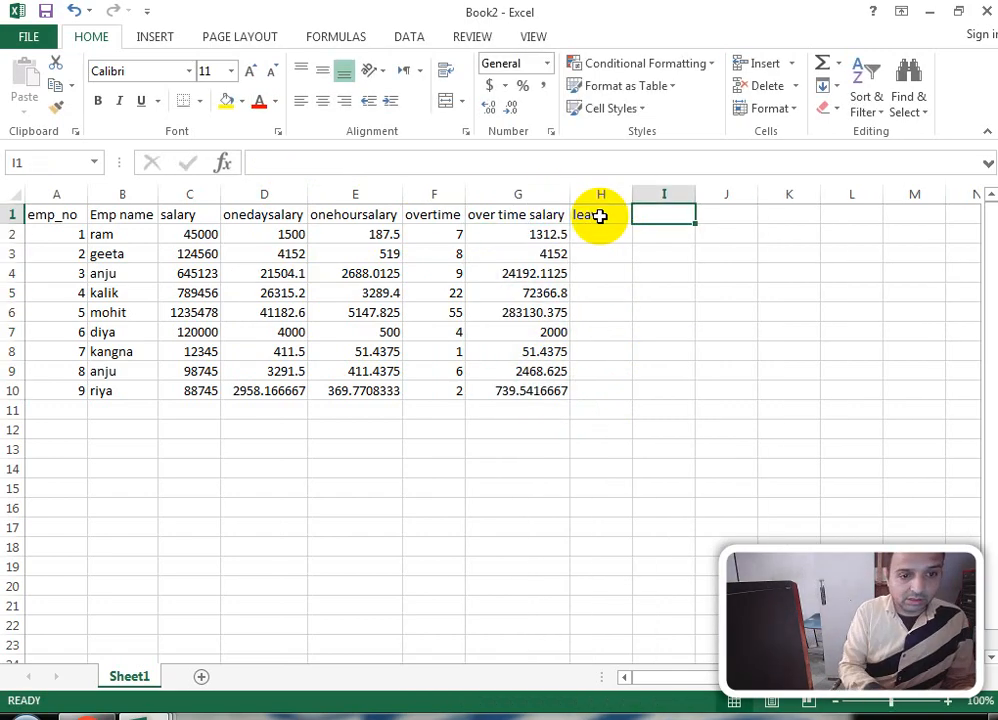
type("leave day")
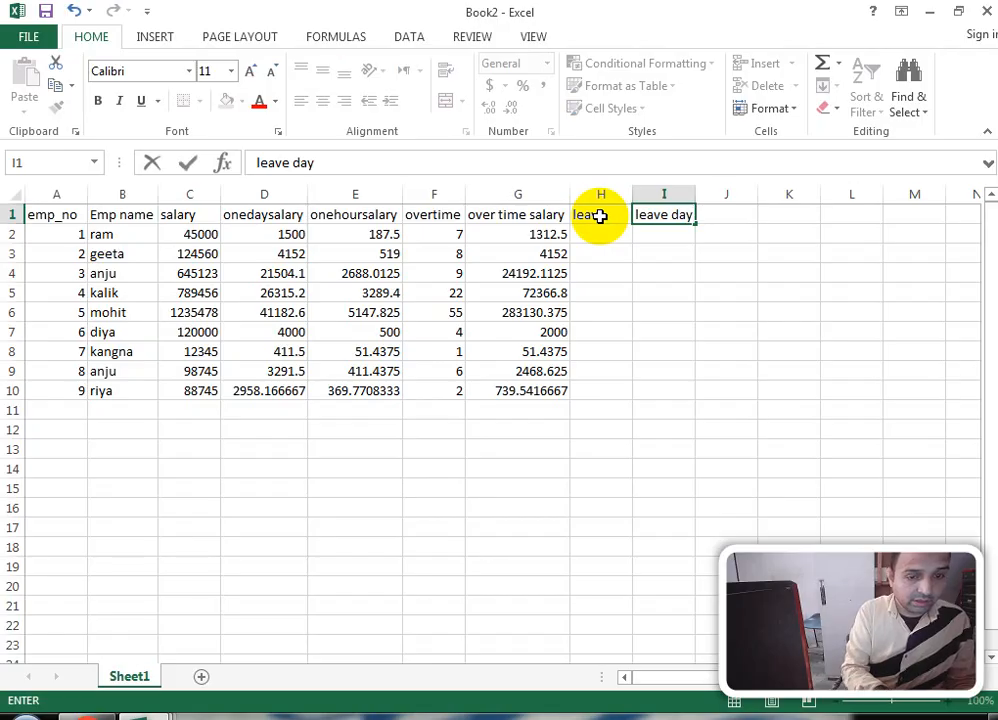
type("salary")
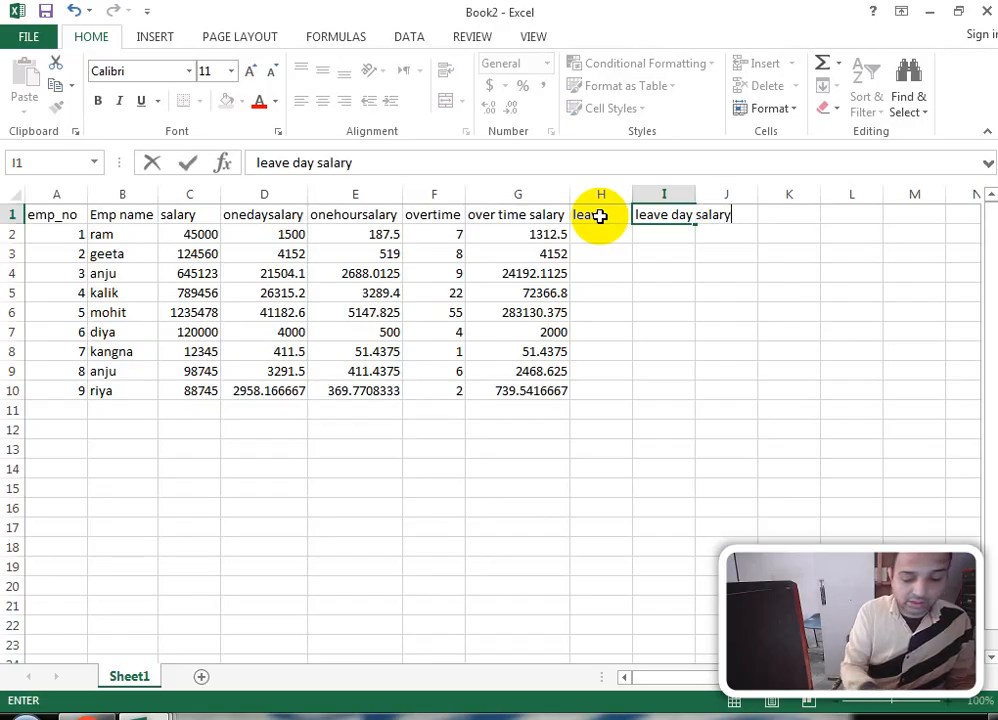
key("Return")
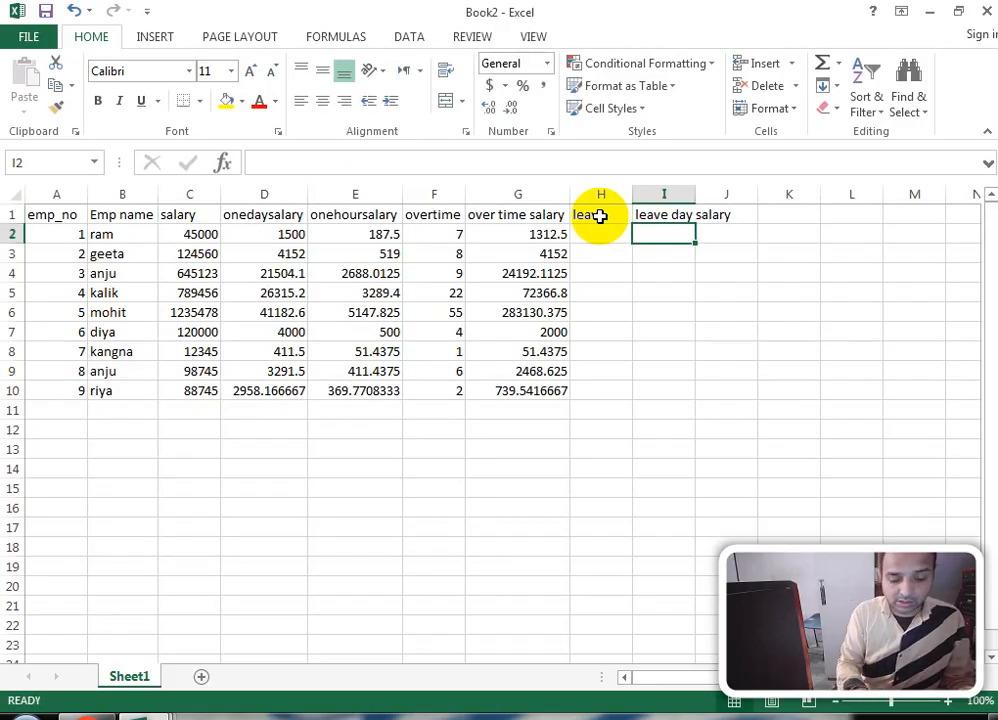
Step: Enter leave days 2, 5, 2, 5, 4, 2, 5, 0, 3 down H2:H10
key("Left")
type("2 ")
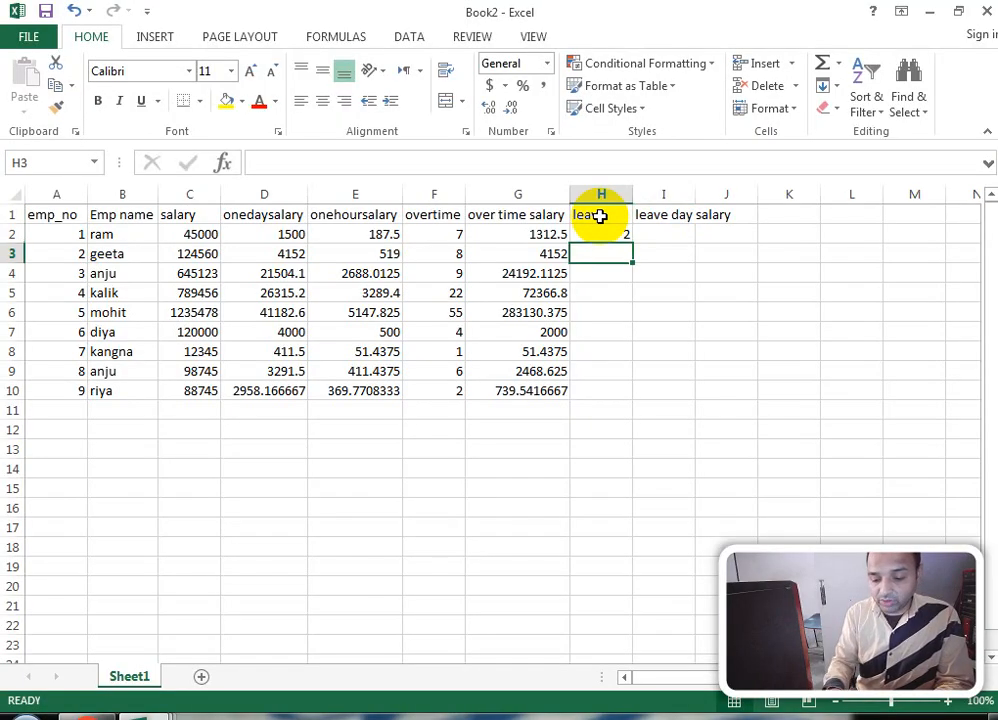
type("5")
key("Return")
type("2")
key("Return")
type("5")
key("Return")
type("4")
key("Return")
type("2")
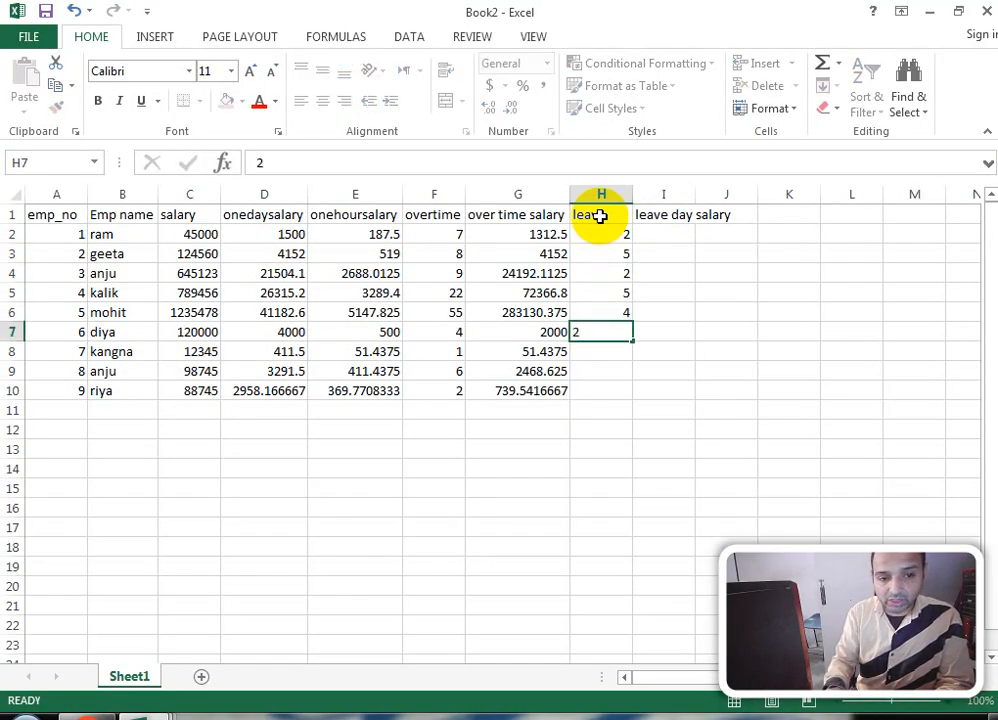
key("Return")
type("5")
key("Return")
type("0")
key("Return")
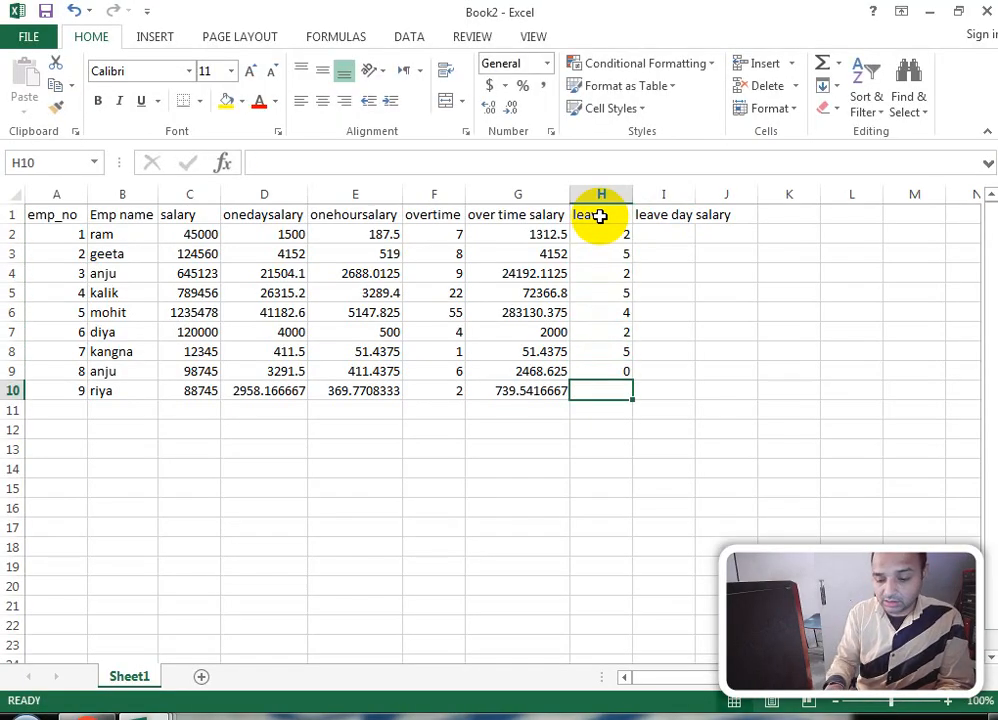
type("3")
key("Return")
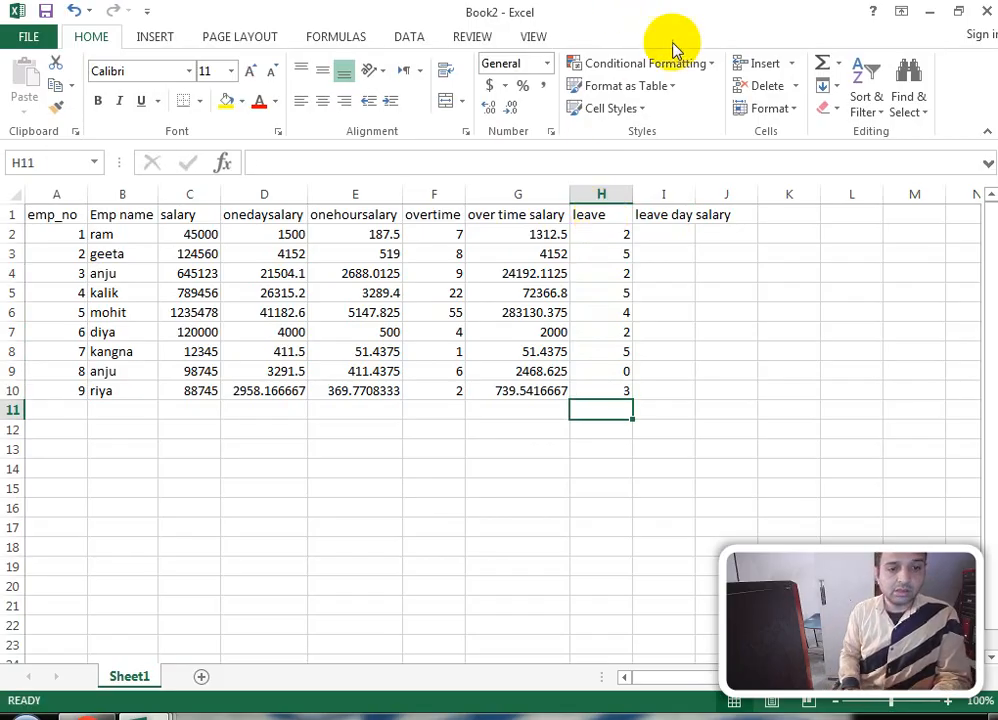
Step: Autofit column I, enter =H2*D2 in I2 and fill it down to I10
left_click(679, 238)
double_click(695, 192)
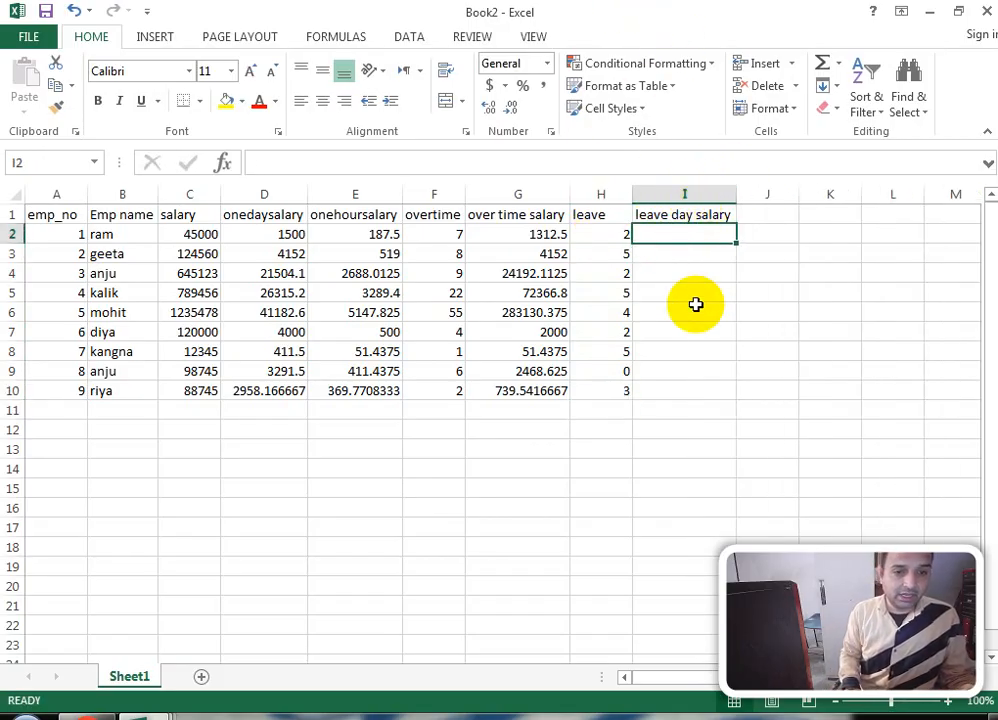
type("=")
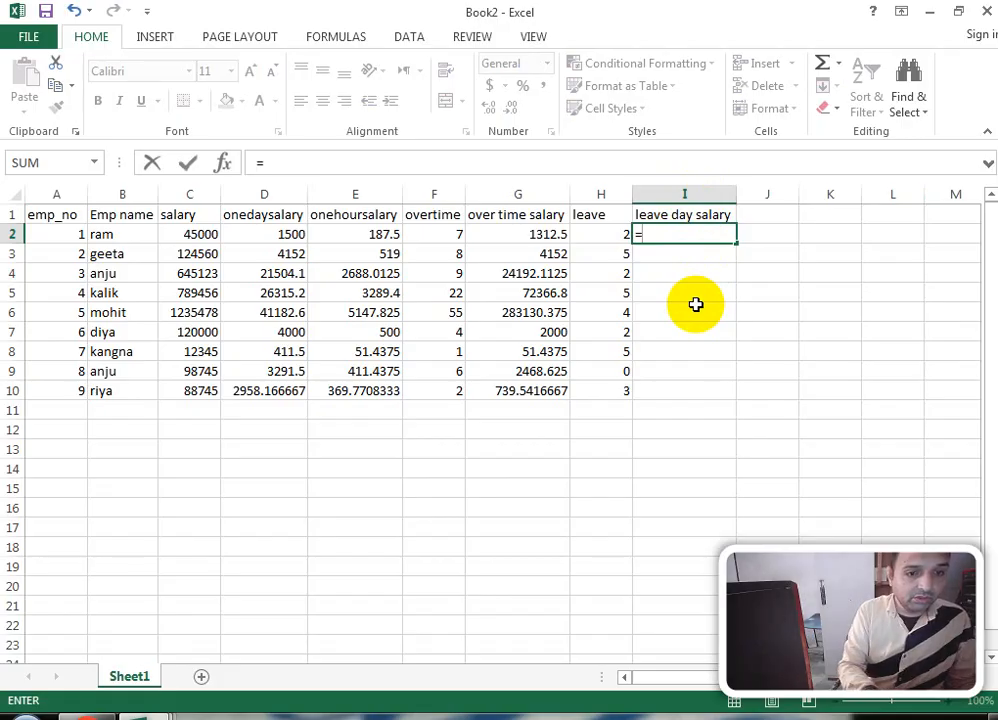
type("h2*")
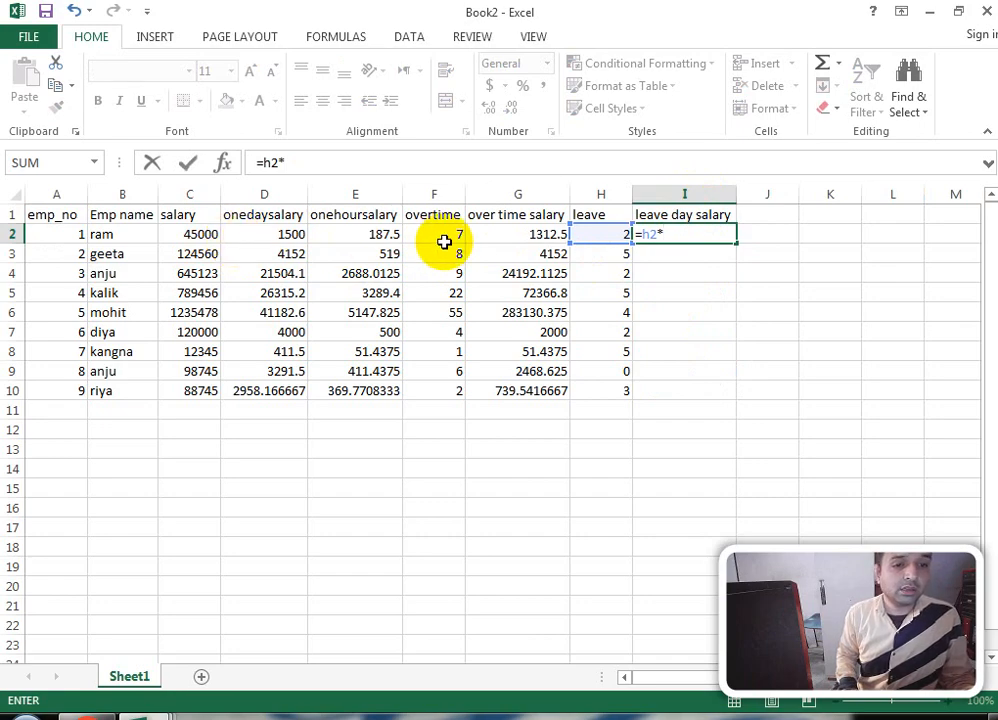
left_click(263, 235)
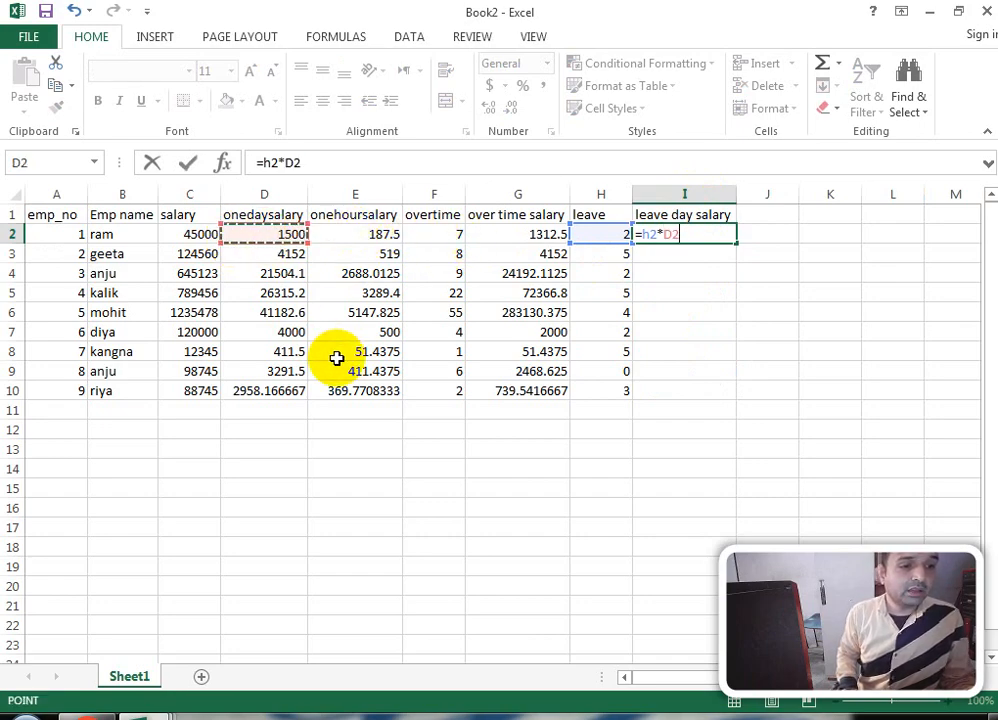
key("Return")
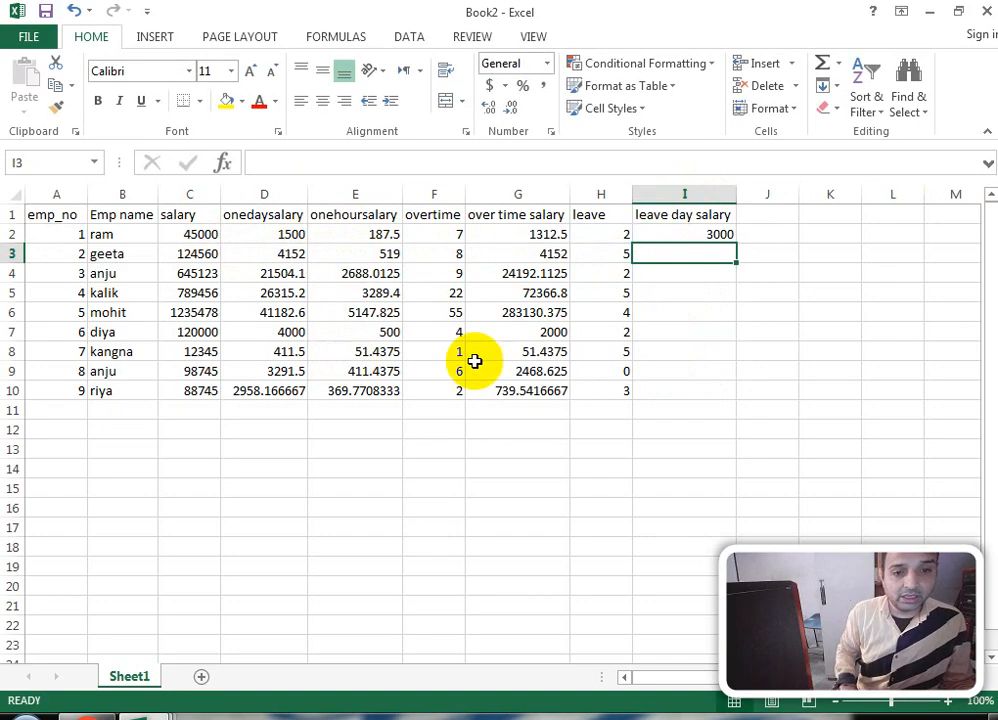
left_click_drag(673, 236, 662, 392)
key("ctrl+d")
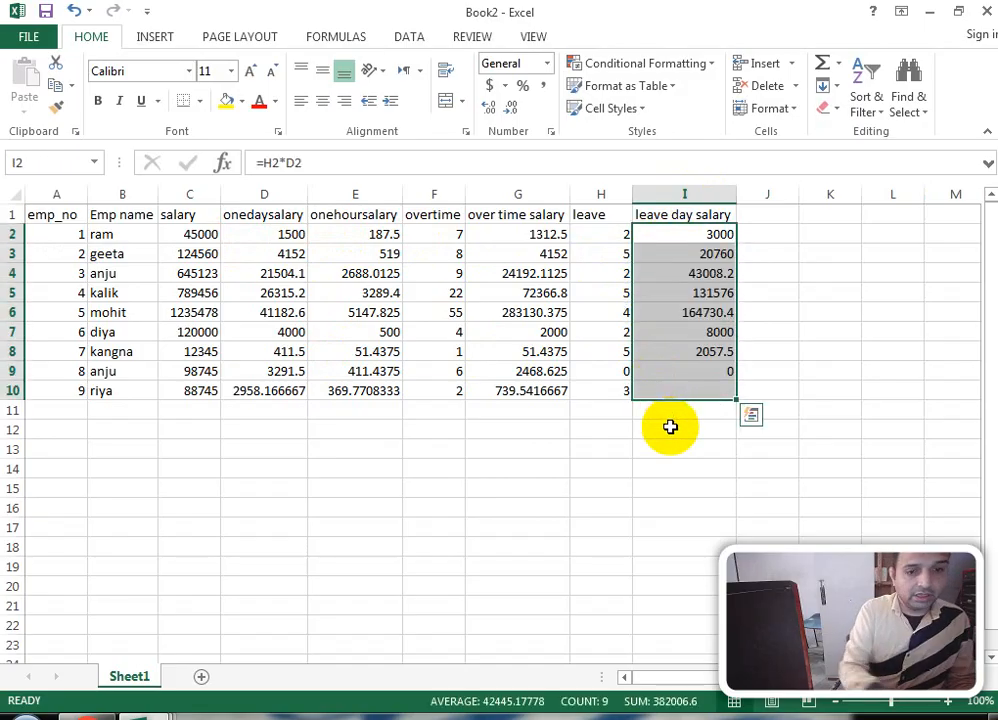
key("Right")
key("Up")
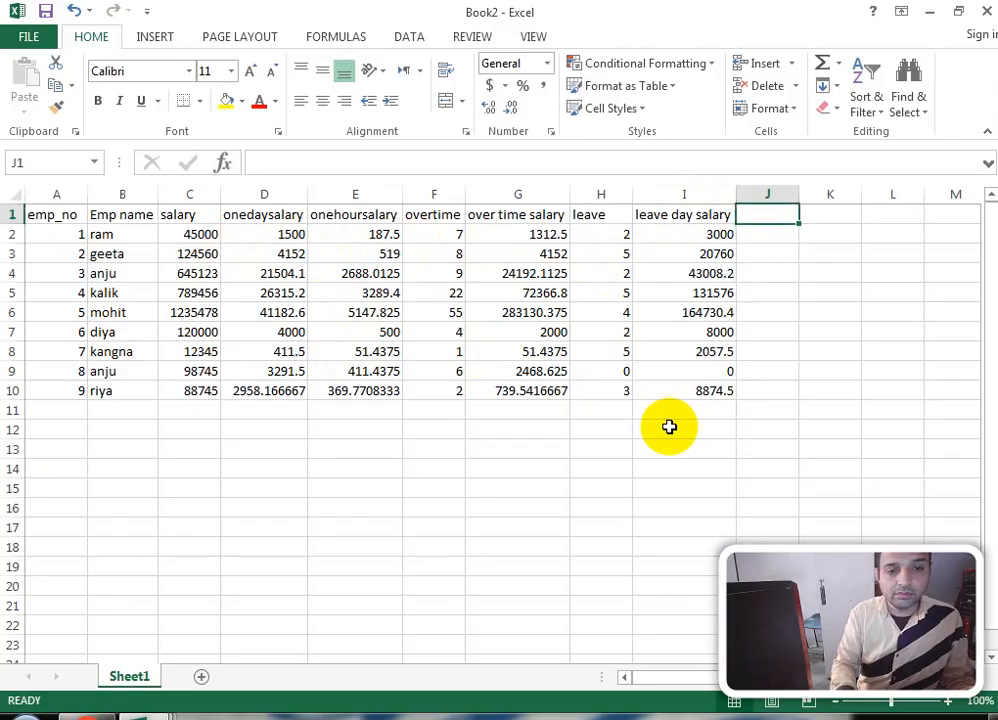
Step: Head column J 'tax' and fill J2:J10 with the formula =C2*5%
type("t")
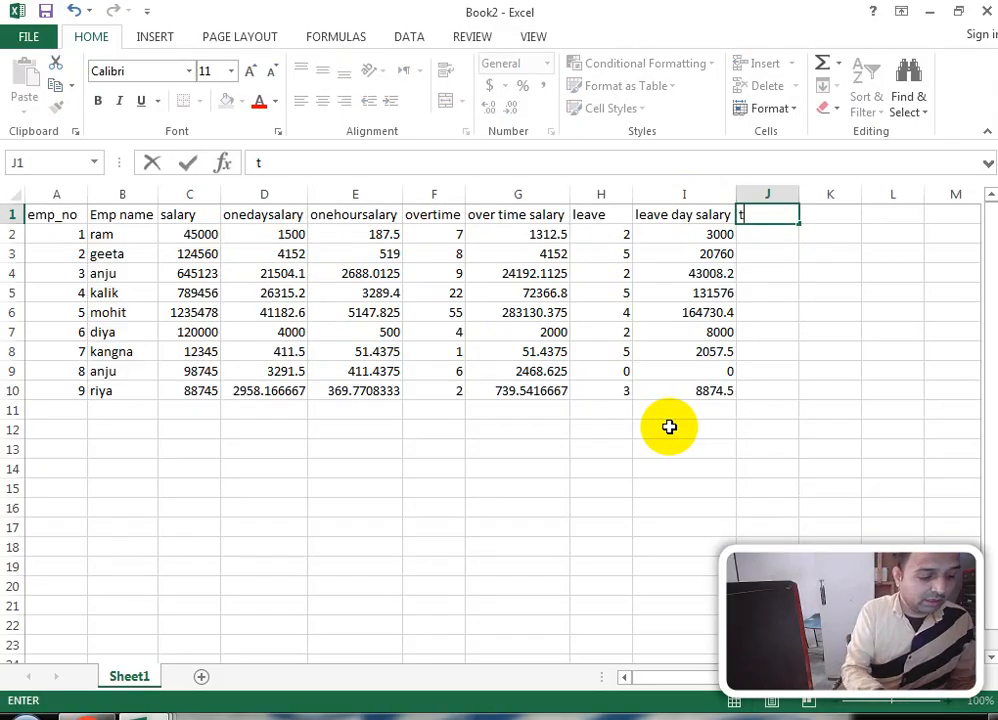
type("ax")
key("Return")
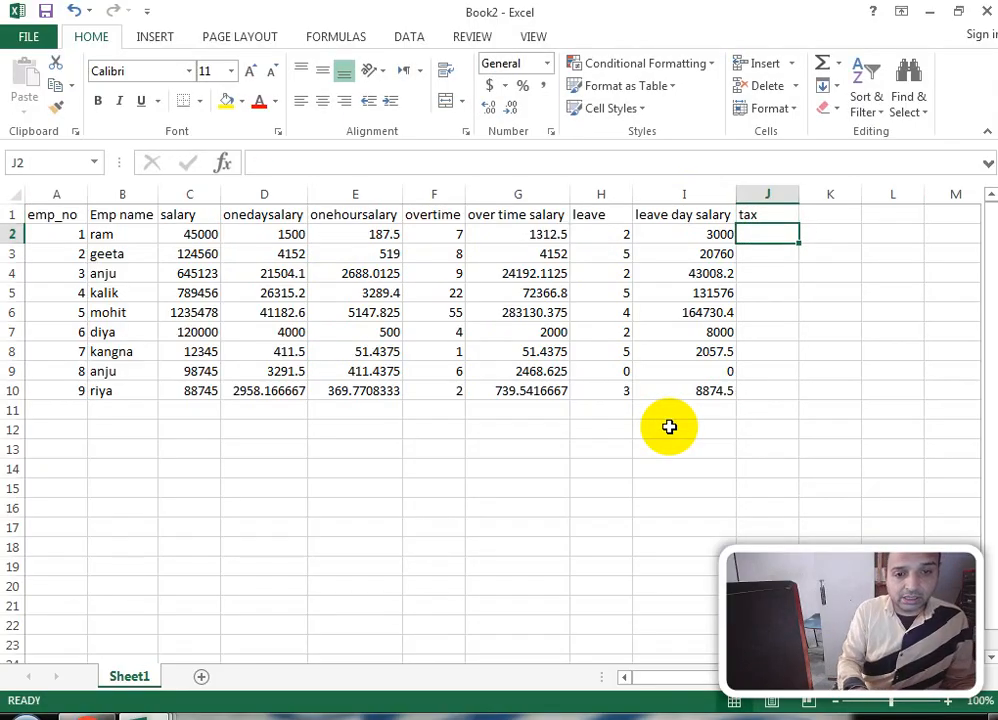
type("-")
key("BackSpace")
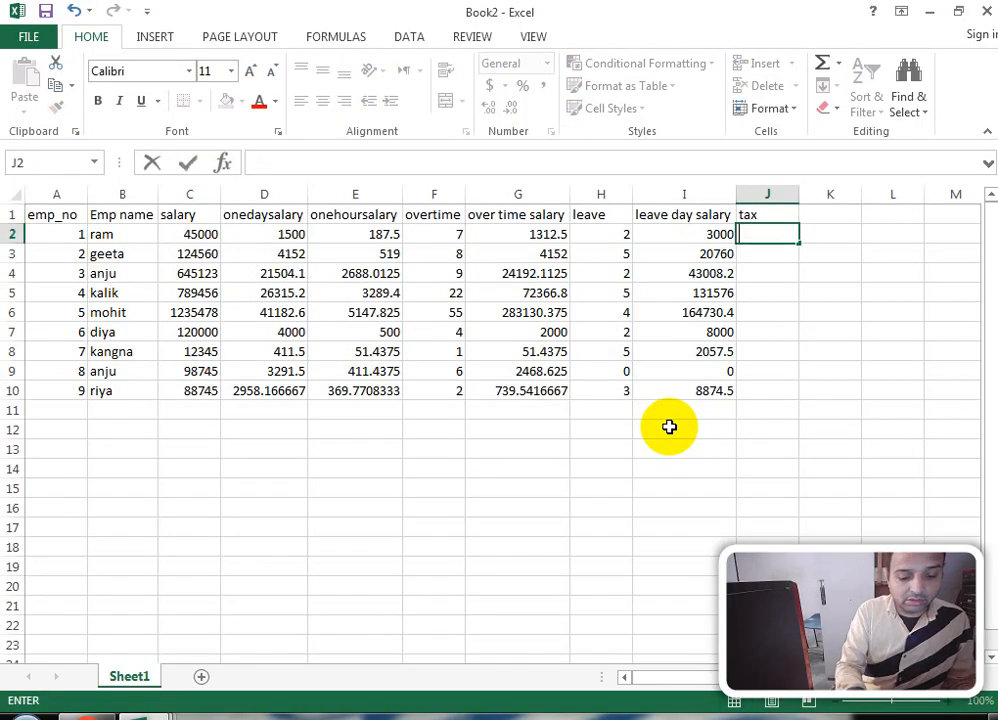
type("=")
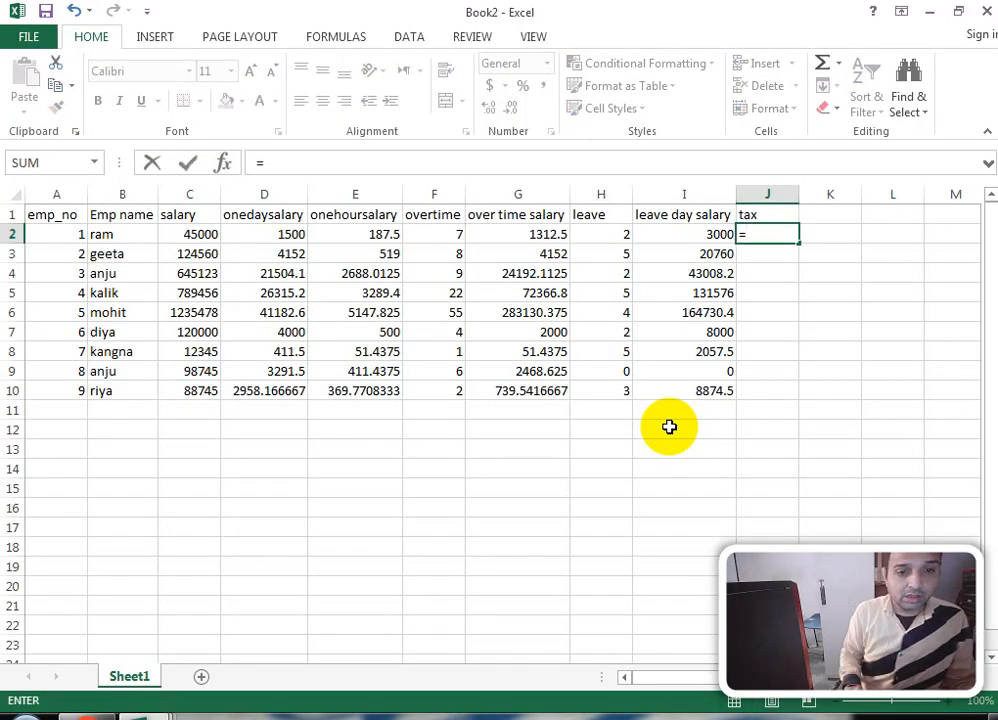
left_click(200, 235)
type("*")
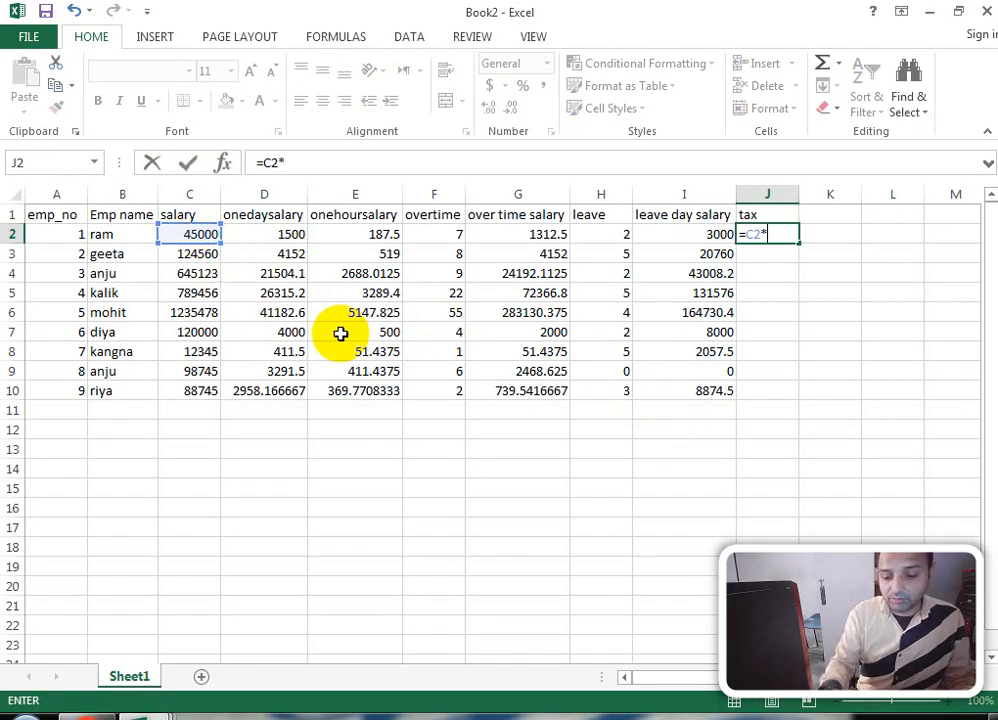
type("5")
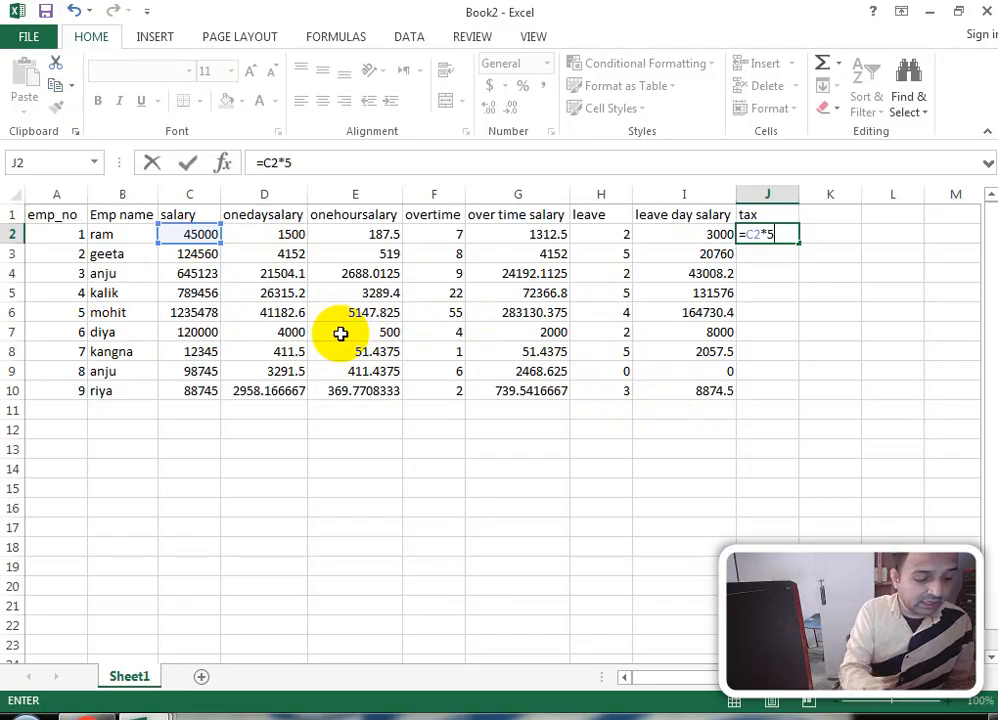
type("%")
key("Return")
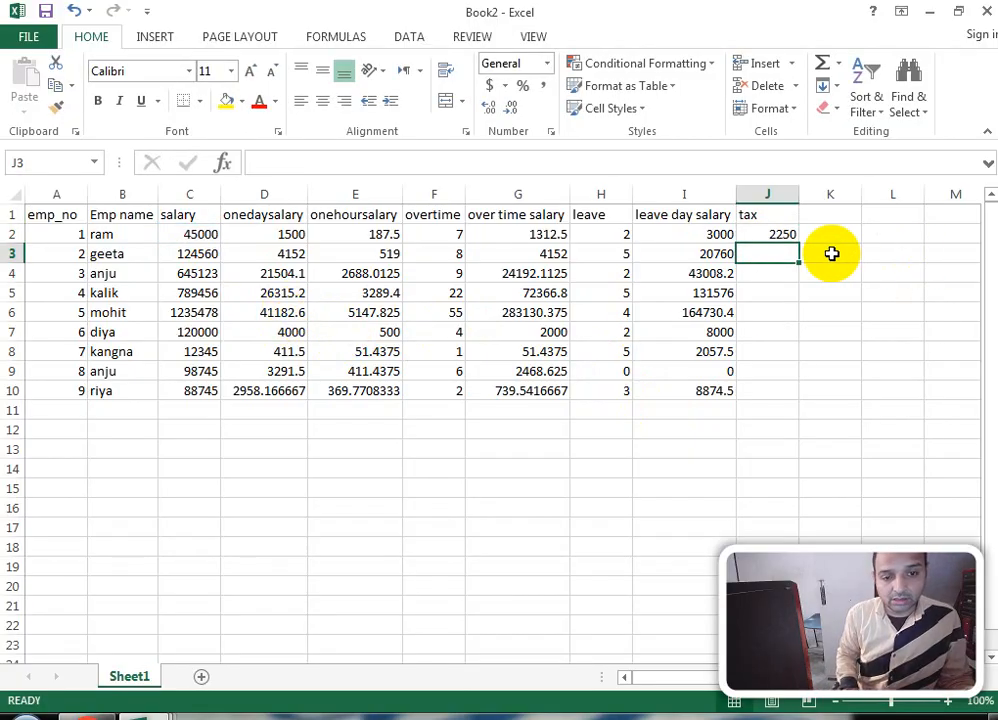
left_click_drag(780, 234, 764, 385)
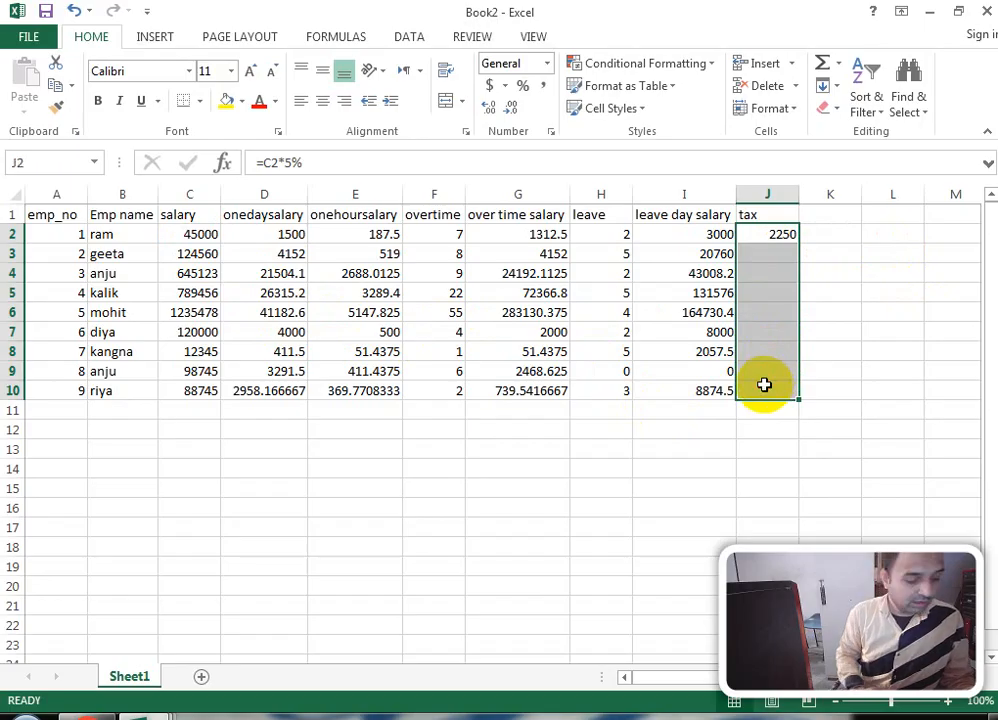
key("ctrl+d")
left_click(828, 212)
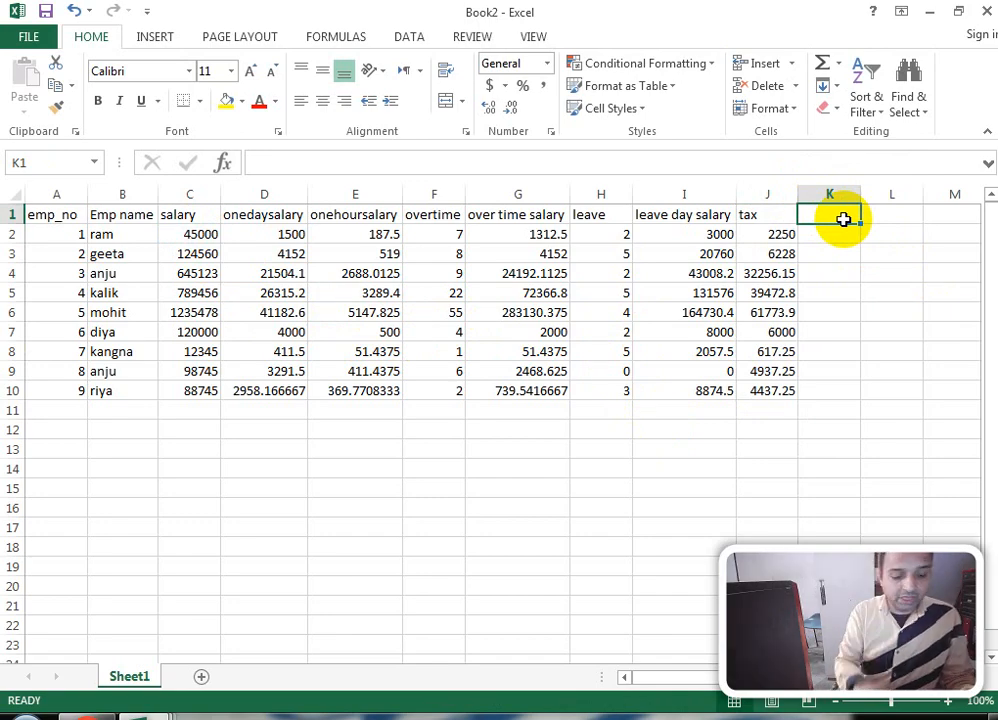
Step: Head column K 'pf' and fill K2:K10 with the formula =C2*9%
type("pf")
key("Return")
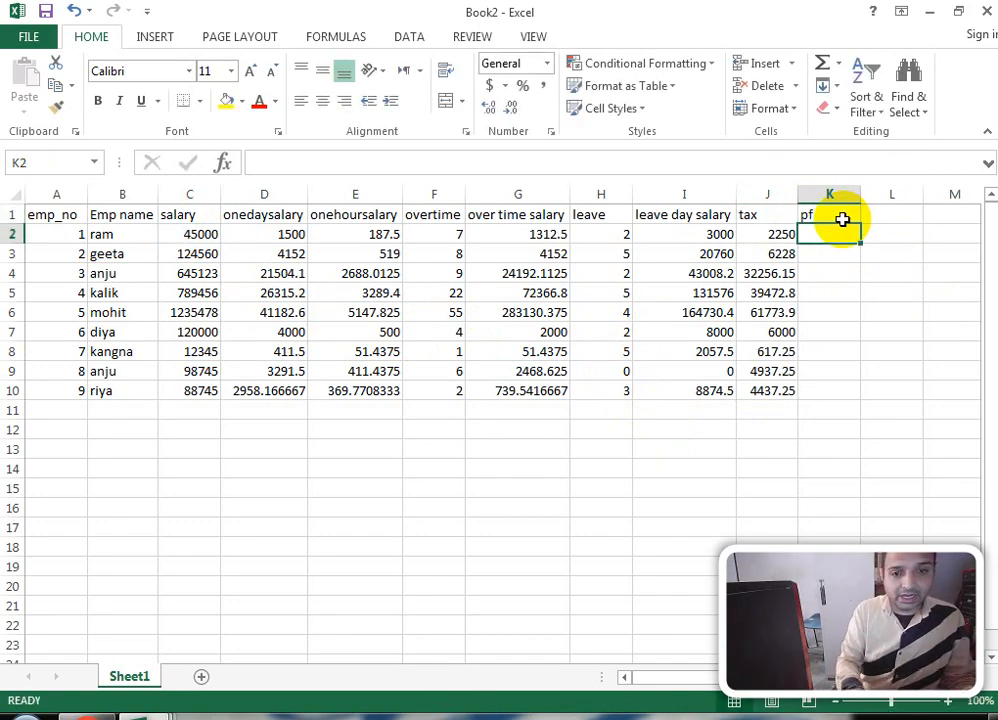
type("=")
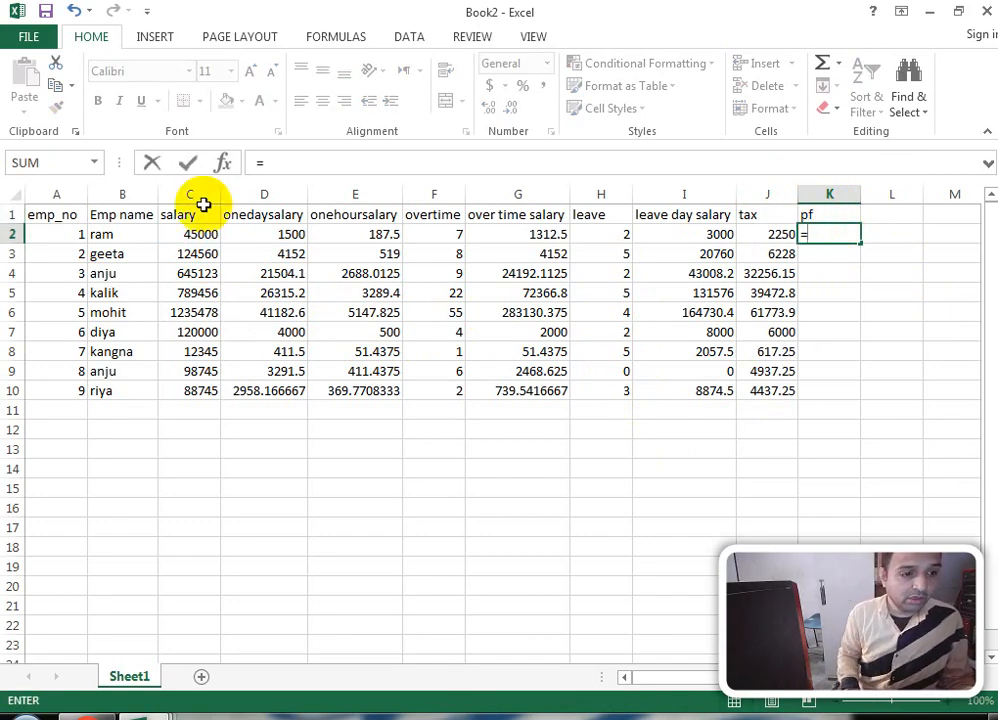
left_click(200, 235)
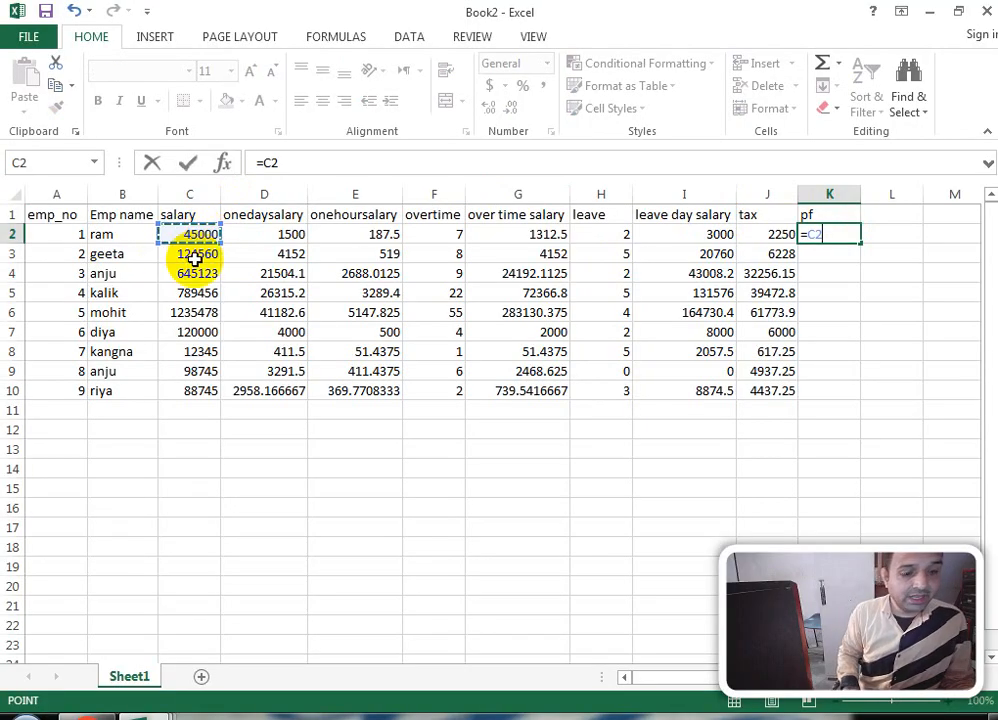
type("*")
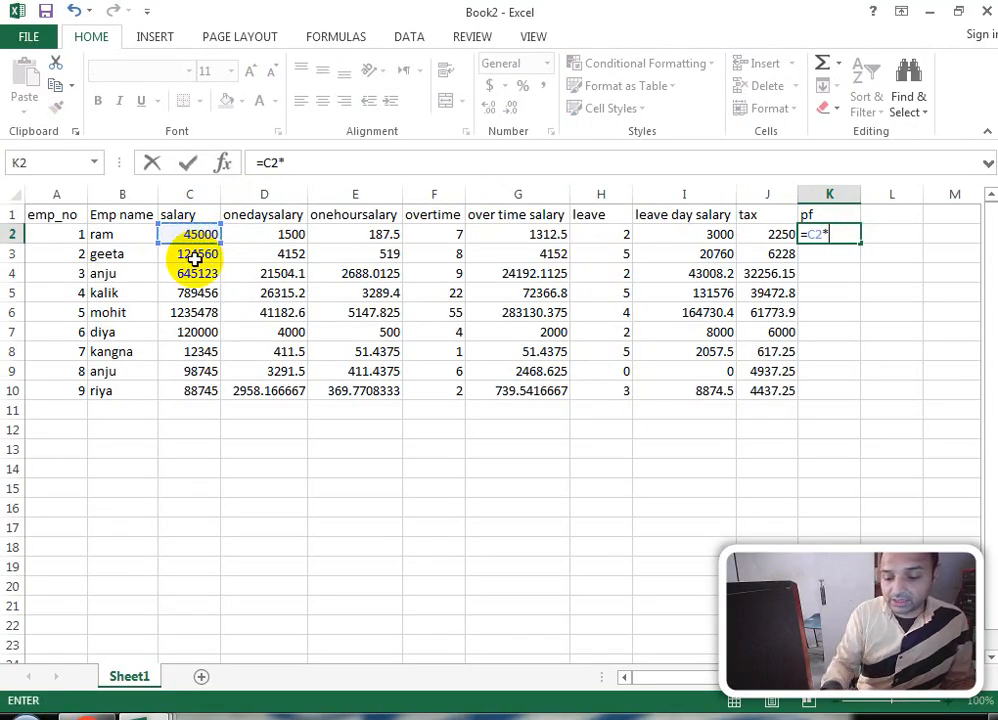
type("9")
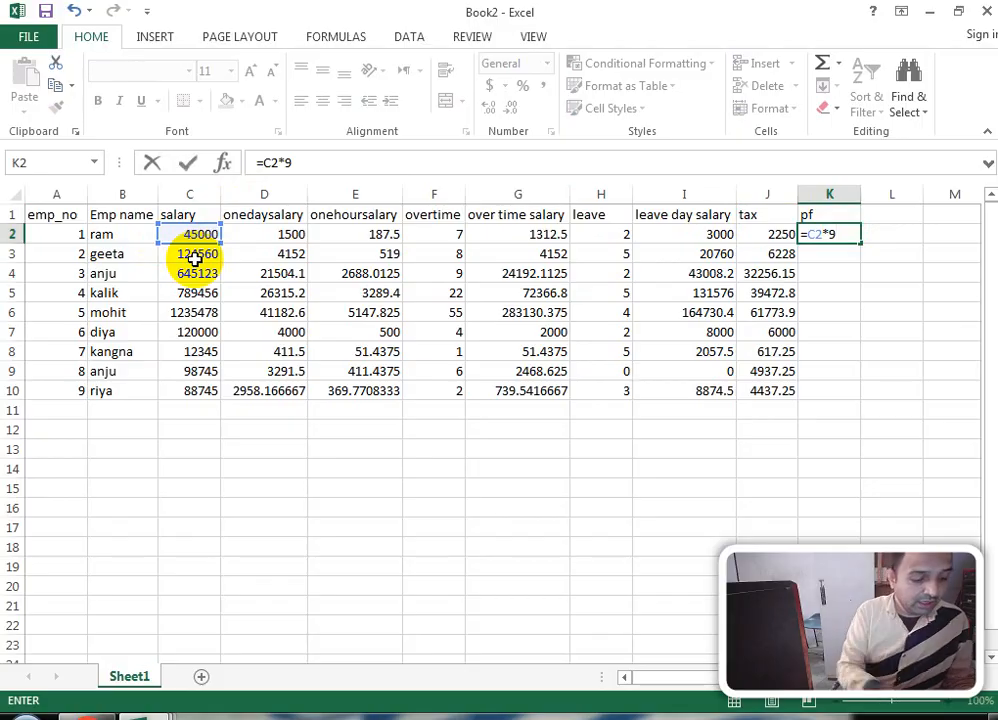
type("%")
key("Return")
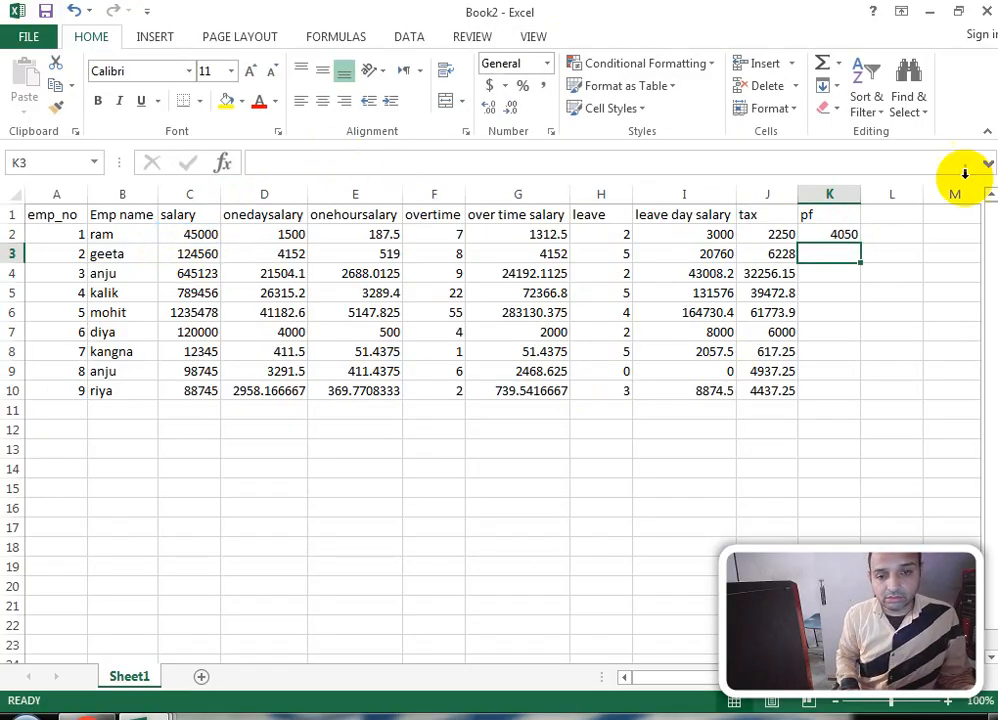
left_click_drag(818, 236, 826, 390)
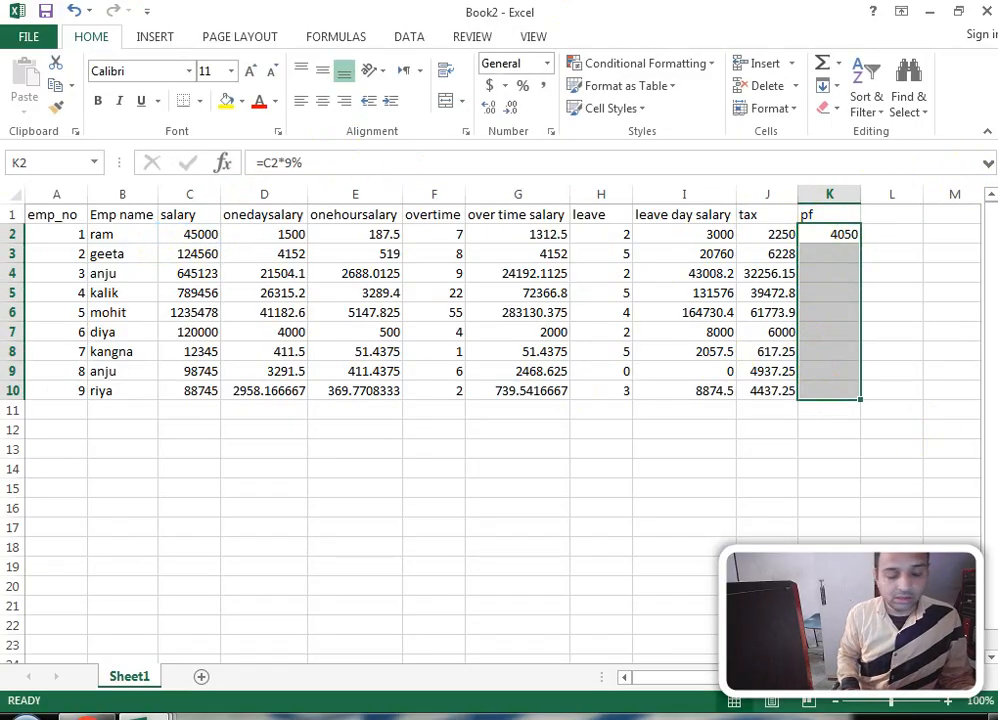
key("ctrl+d")
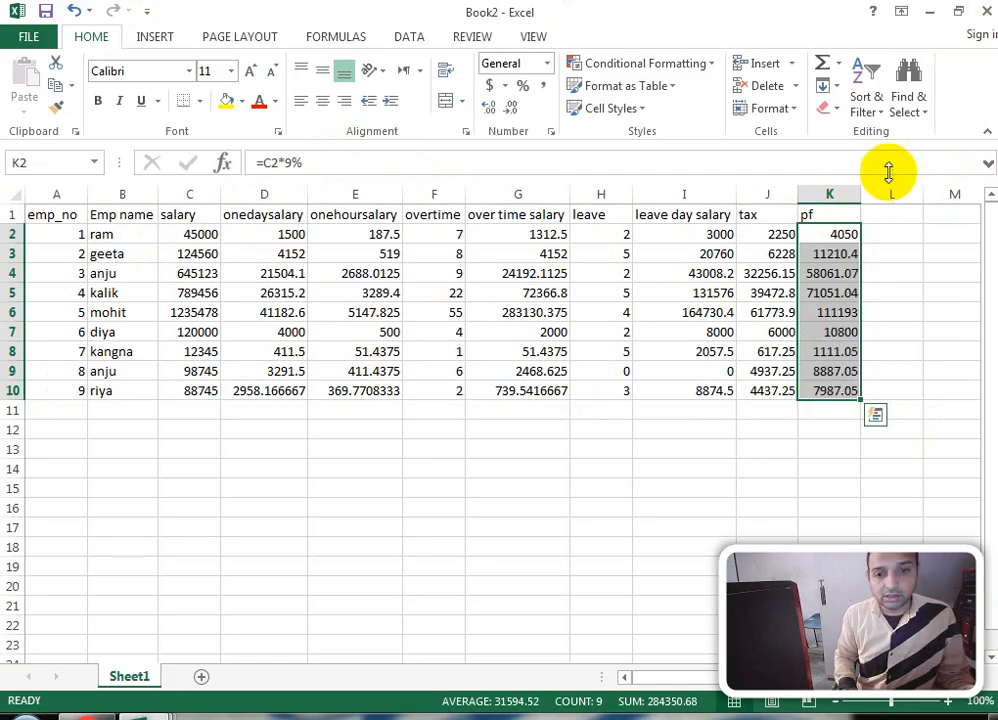
left_click(888, 218)
type("add allow")
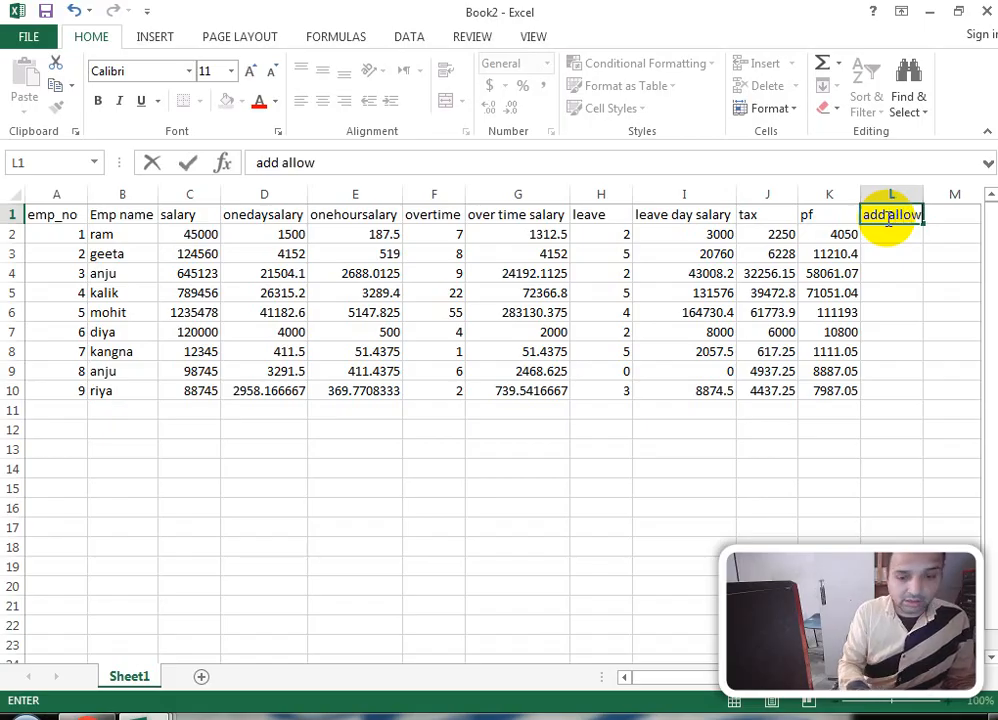
Step: Shorten the L1 header from 'add allow' to 'add all'
key("Return")
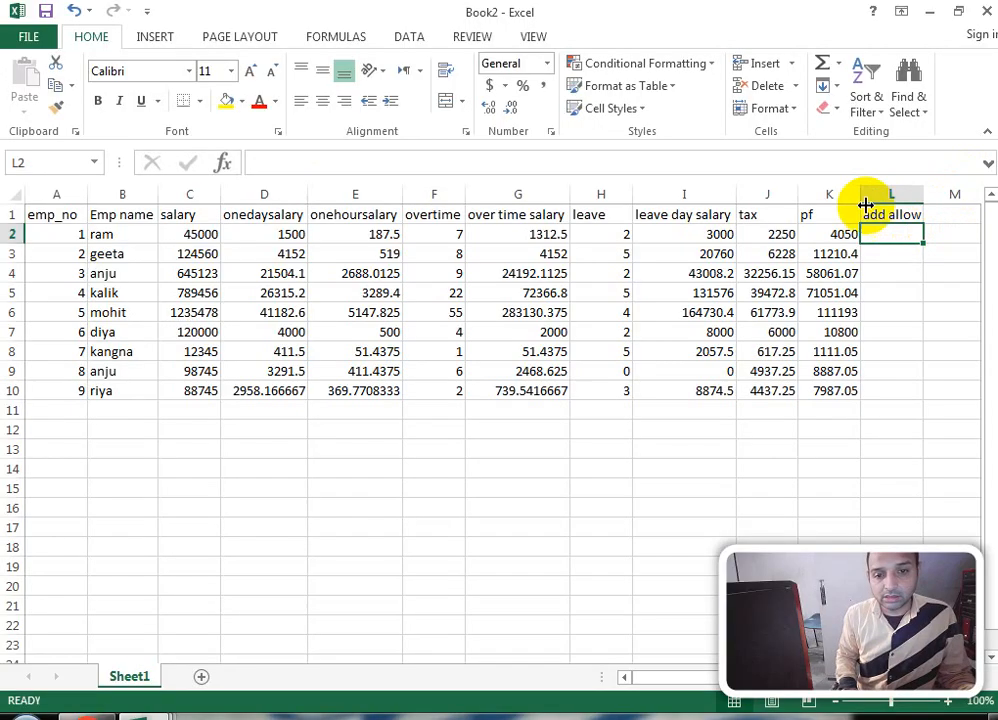
left_click(908, 215)
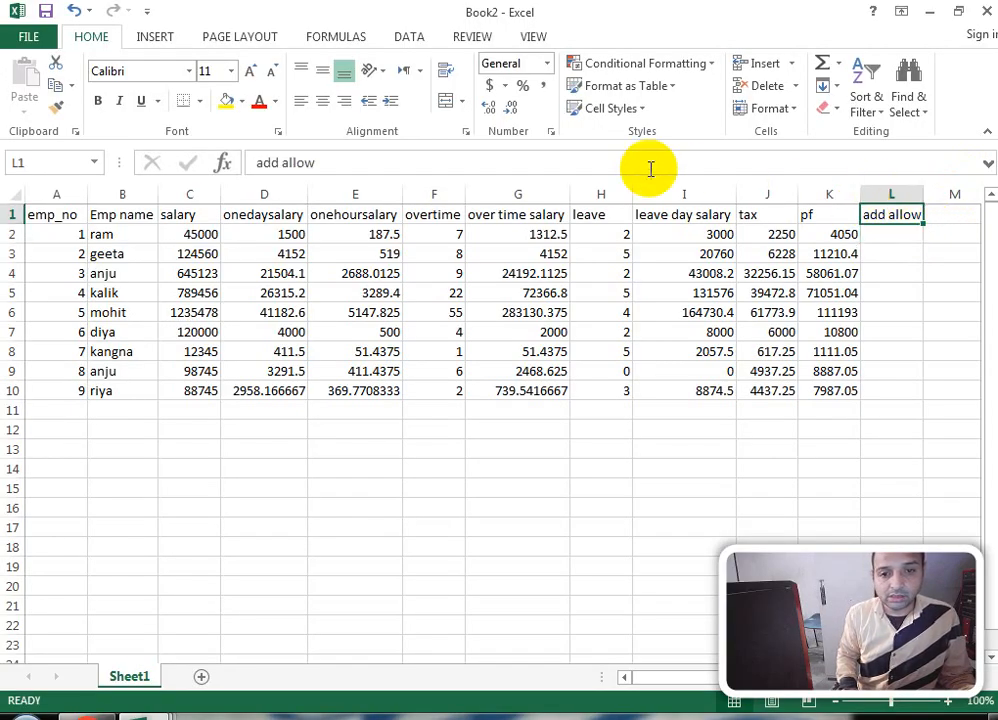
left_click(349, 160)
key("BackSpace")
key("BackSpace")
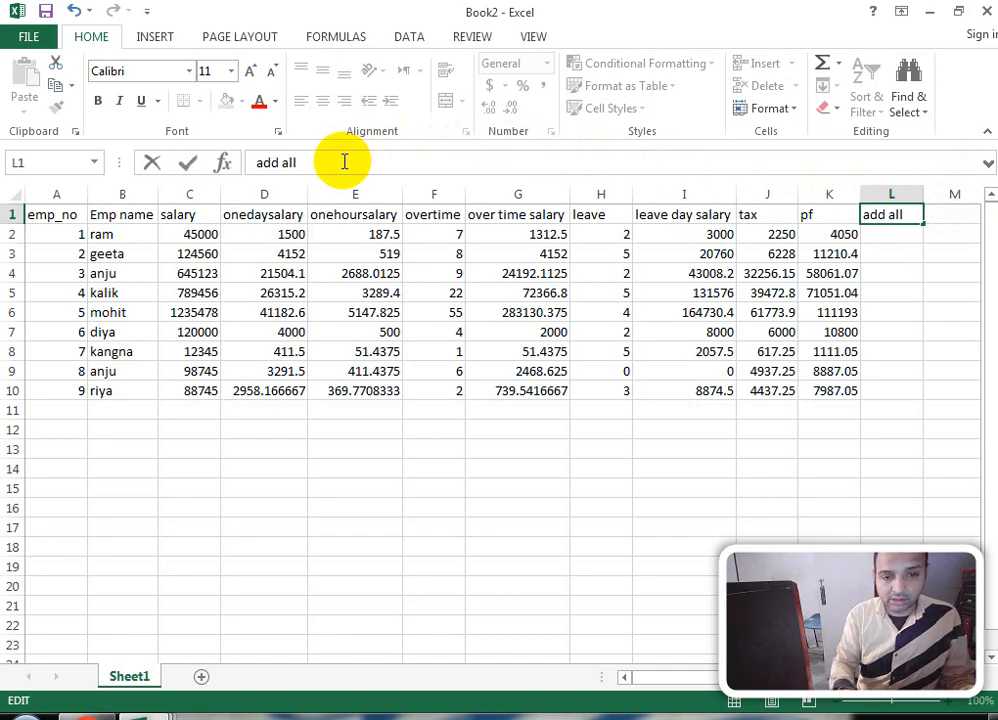
left_click(893, 232)
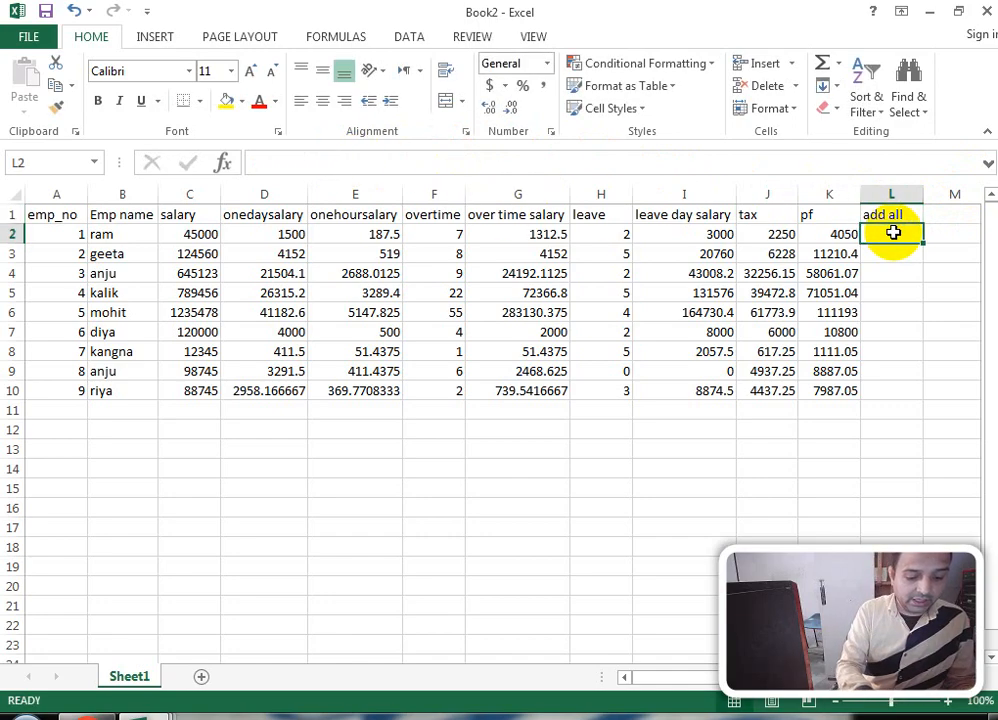
Step: Enter =C2*5% in L2, fixing the mistaken B2 reference, and fill it down to L10
type("=")
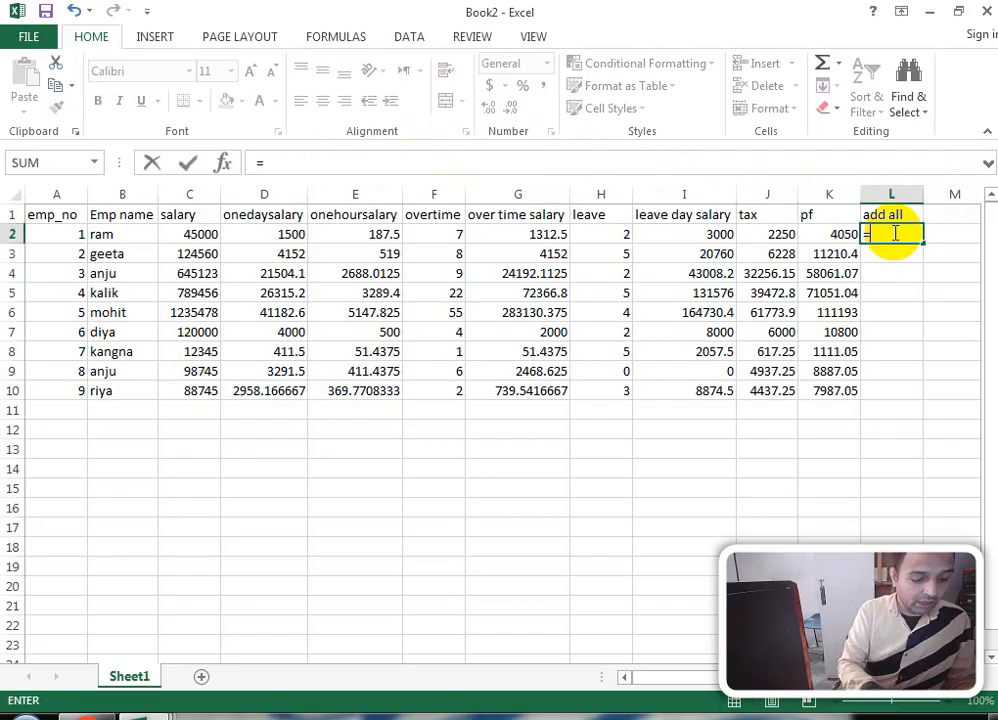
type("b2")
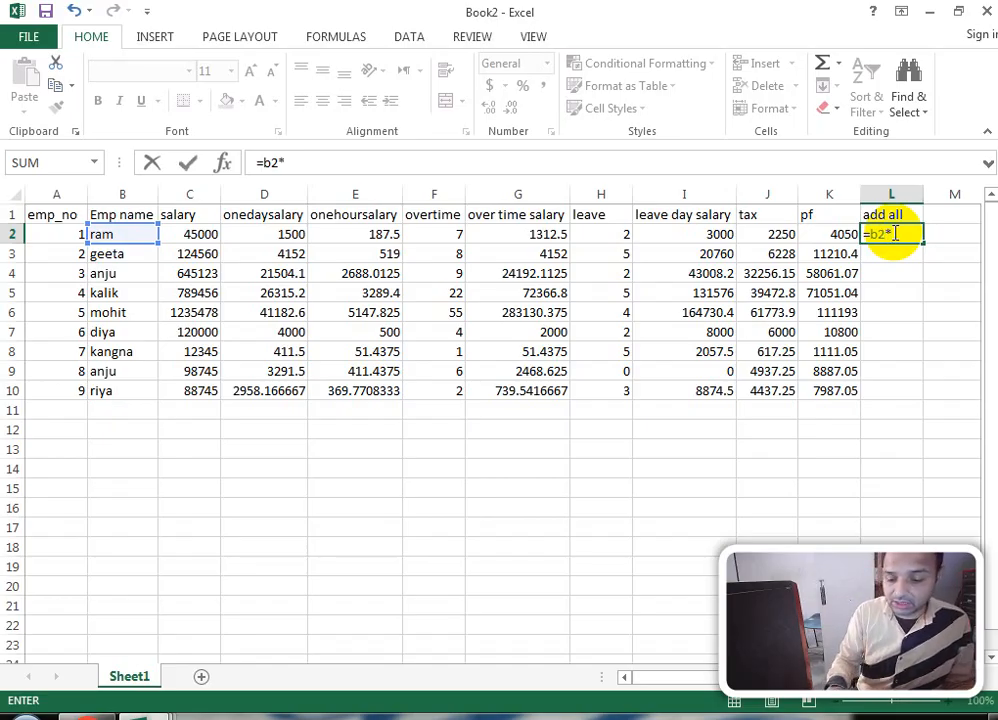
type("*5")
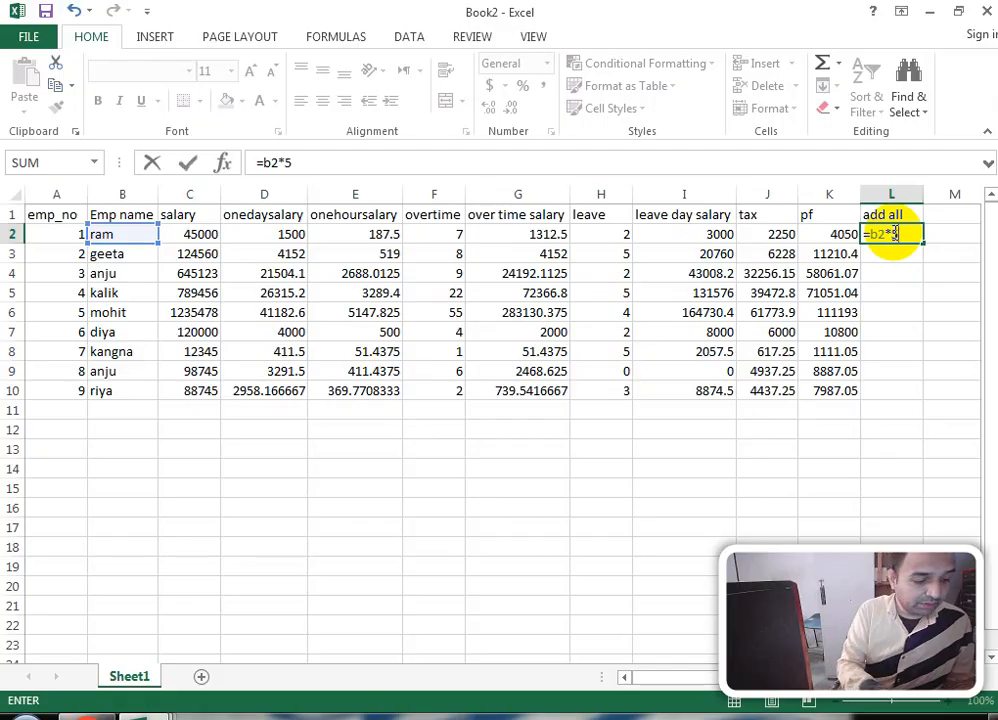
type("%")
key("Return")
left_click(889, 238)
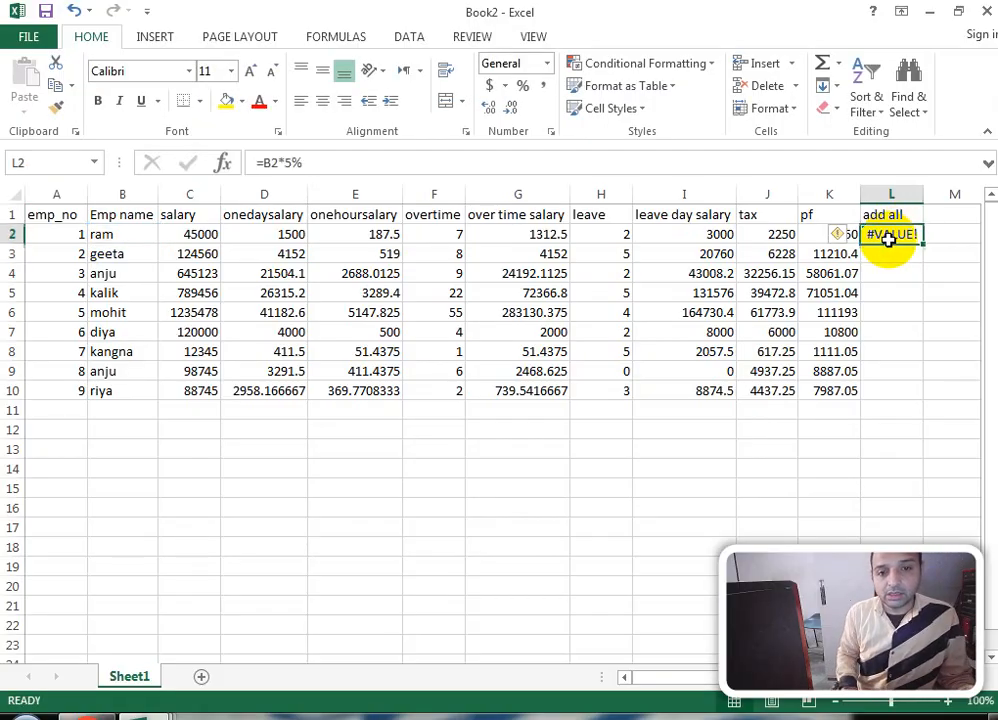
left_click(268, 164)
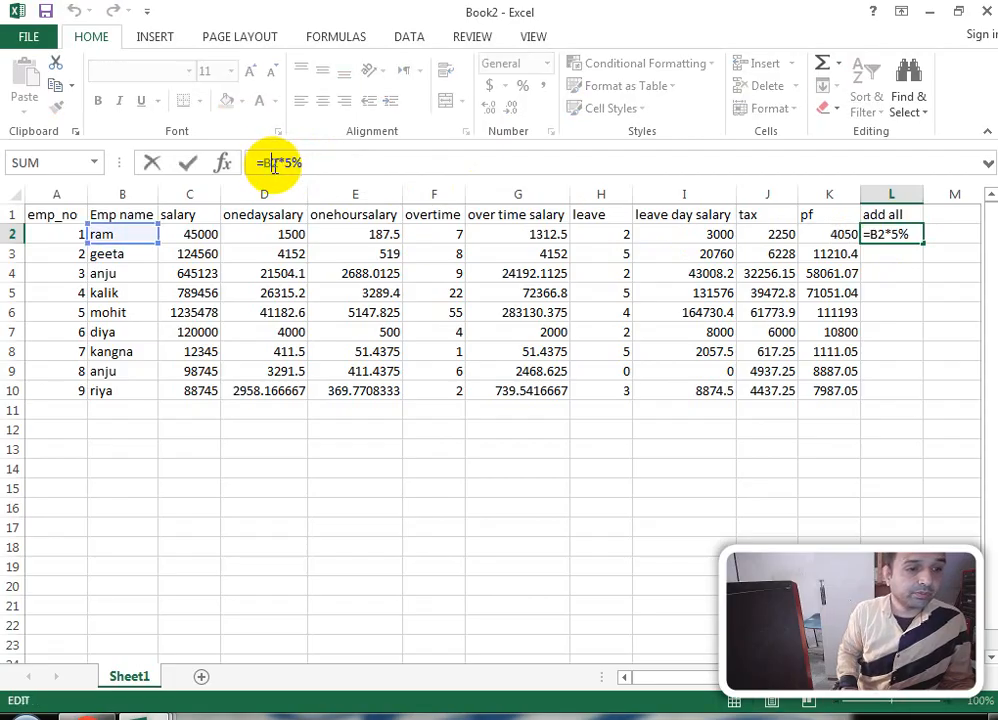
key("BackSpace")
type("C")
key("Return")
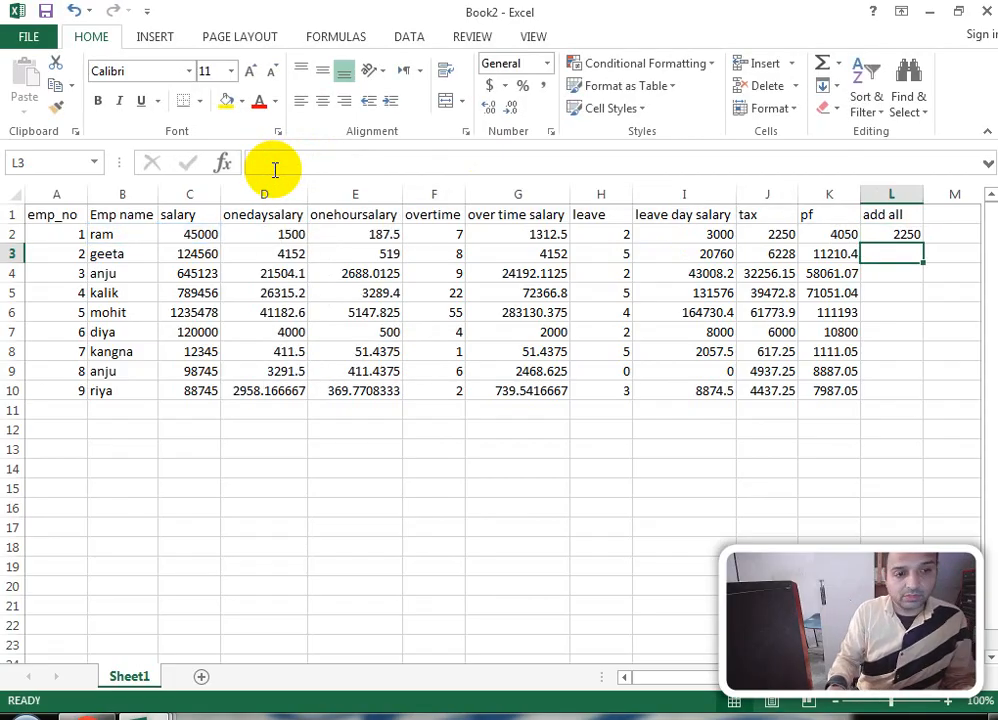
left_click_drag(871, 231, 866, 391)
key("ctrl+d")
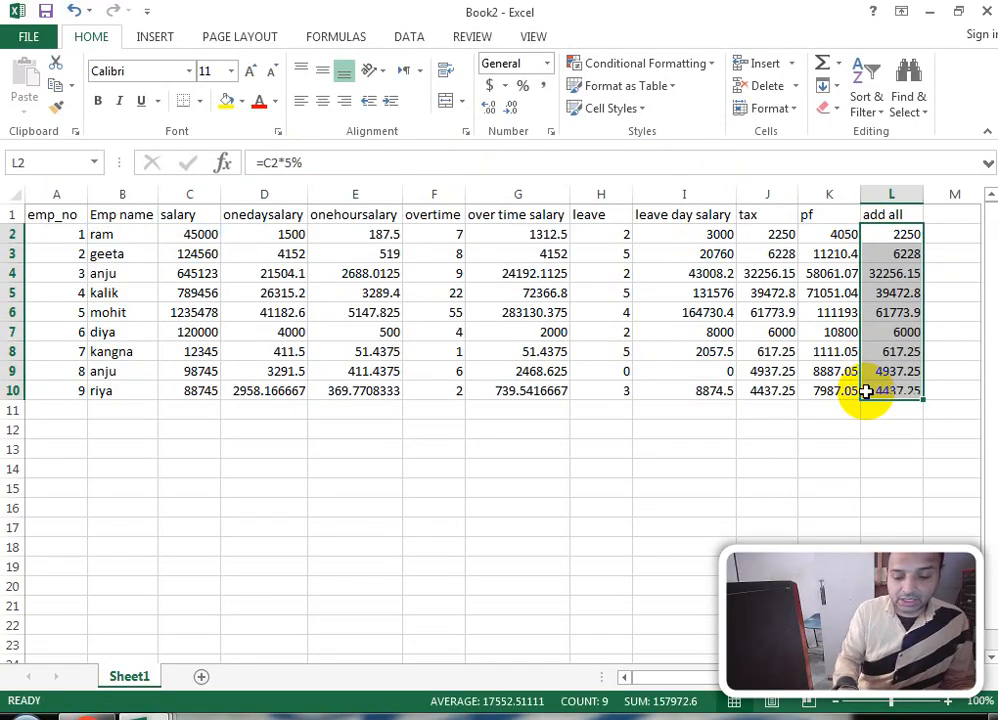
key("Right")
key("Up")
Step: Clear the stray formula from M1 and enter the 'ne salary' header
type("=")
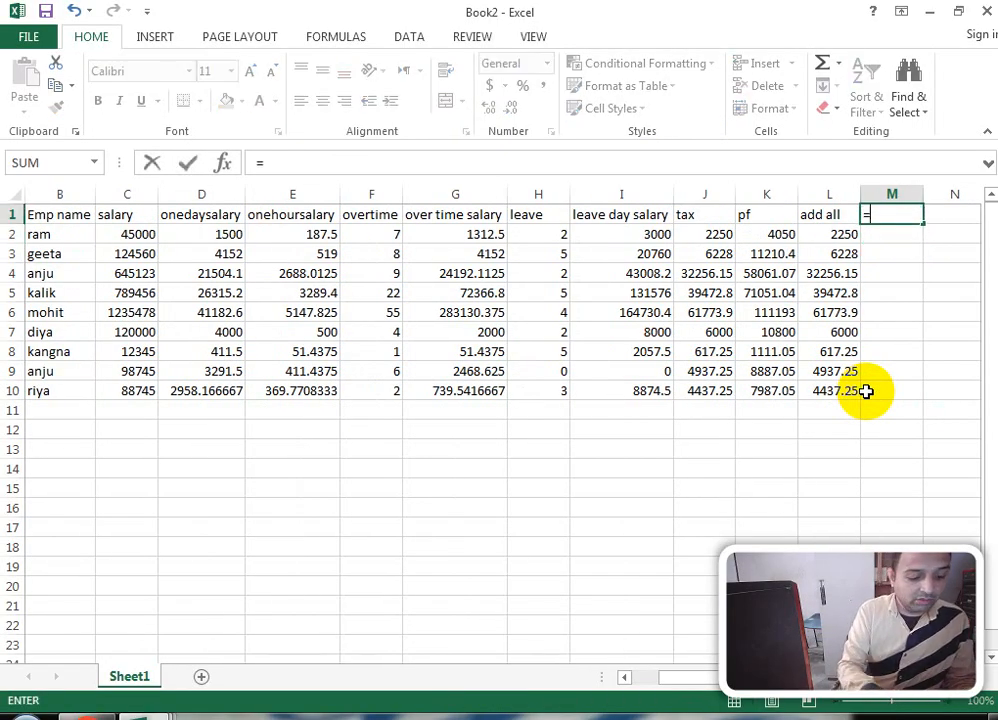
type("ce")
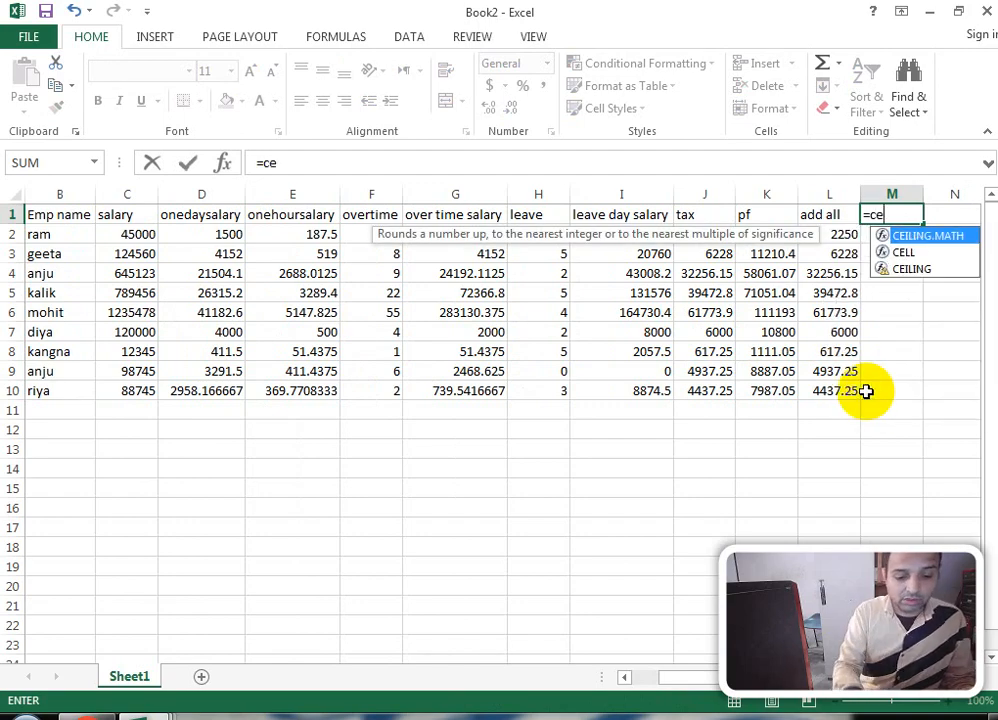
key("BackSpace")
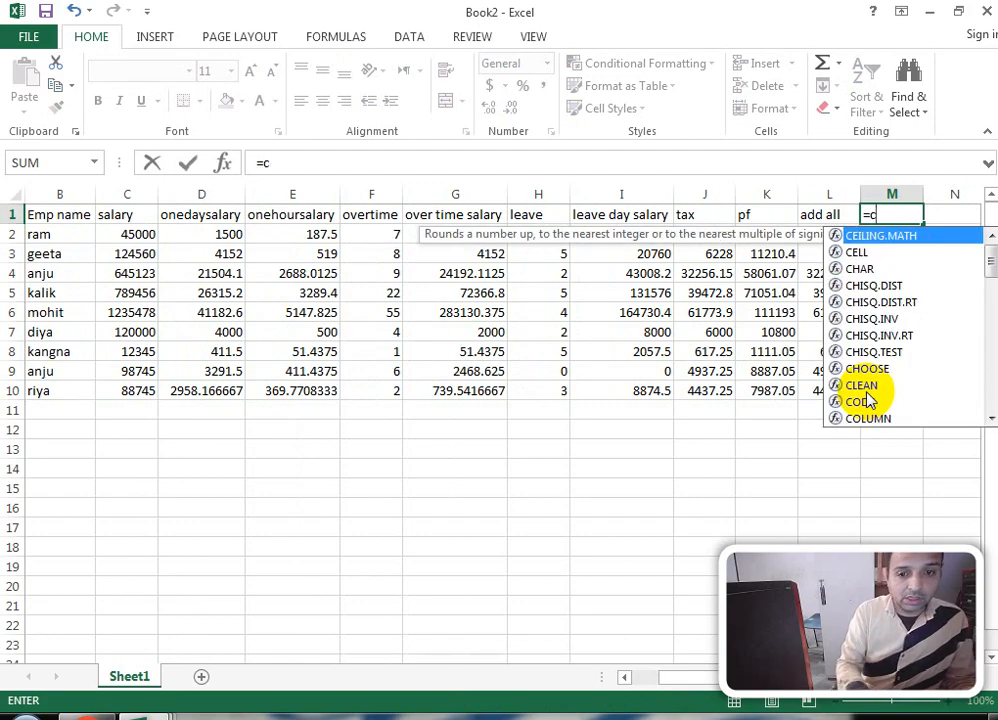
key("BackSpace")
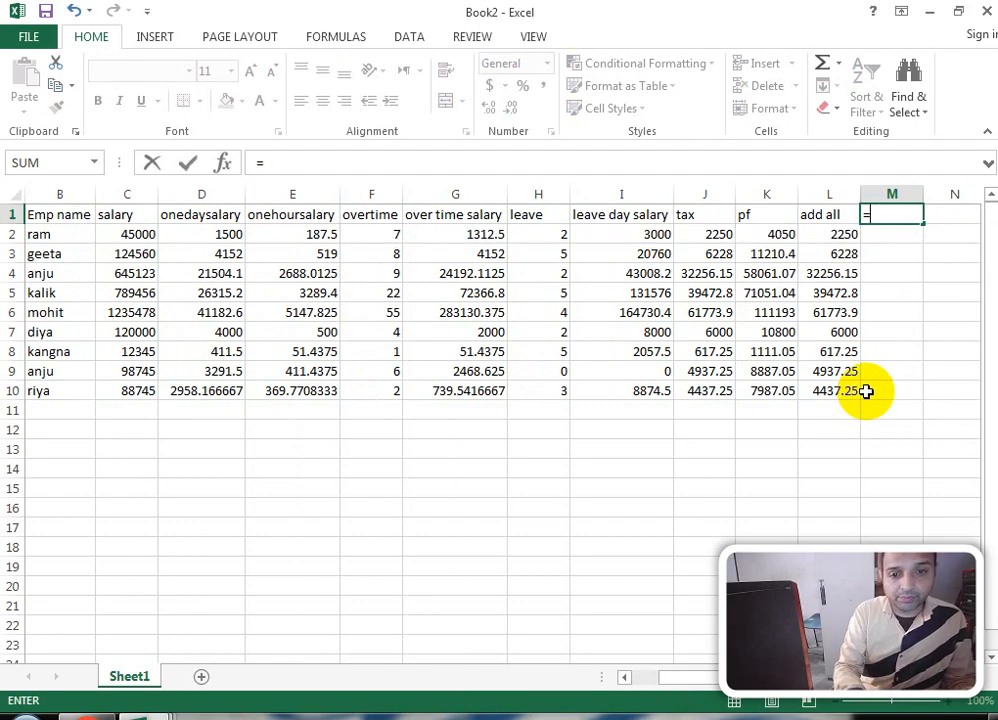
key("BackSpace")
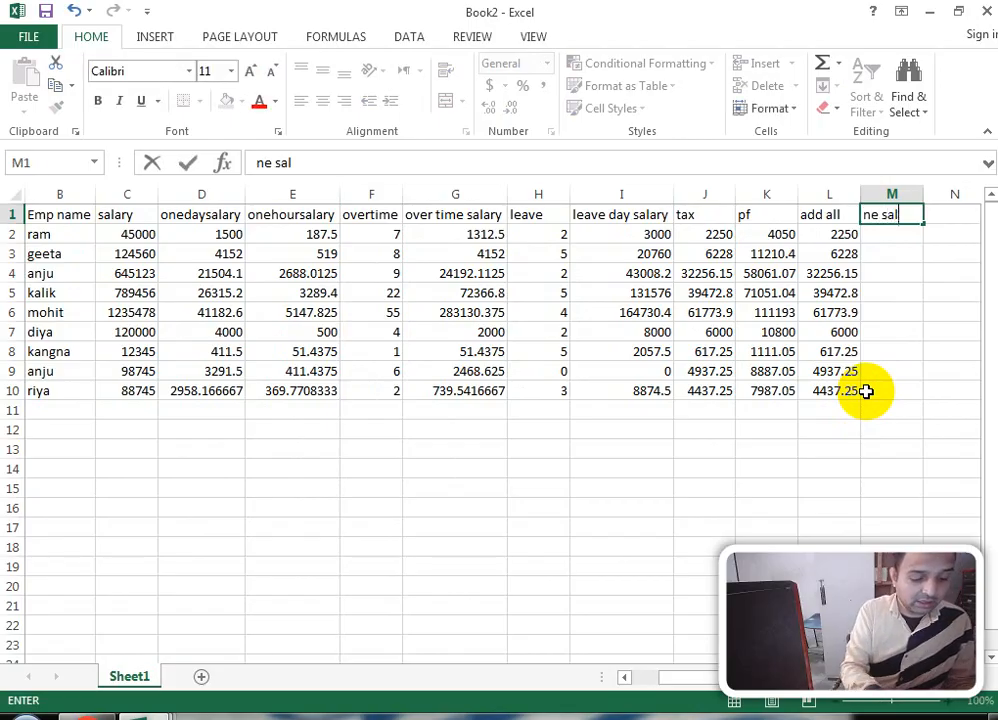
key("Return")
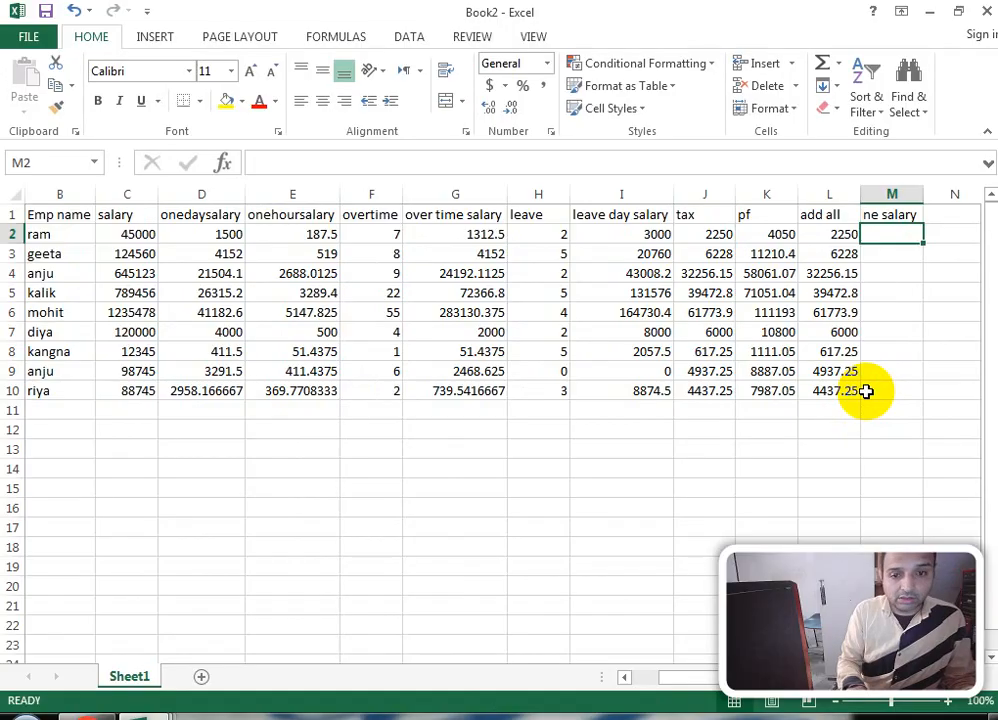
Step: Enter =C2+G2-I2-J2-K2+L2 in M2 and fill it down to M10
type("=c2+")
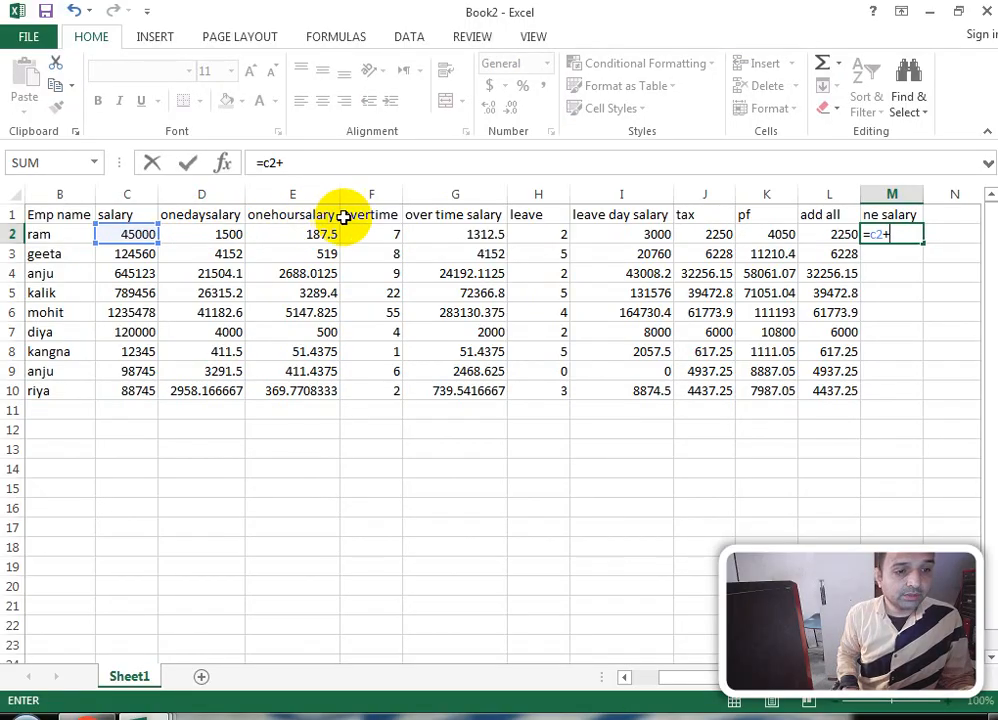
left_click(465, 236)
type("-")
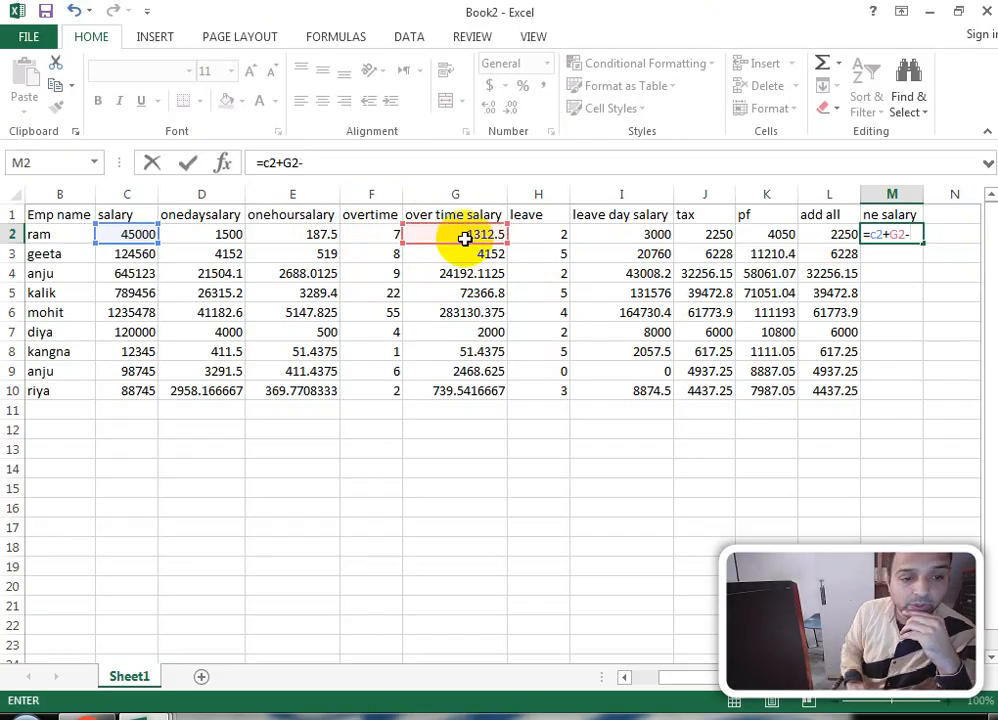
left_click(641, 235)
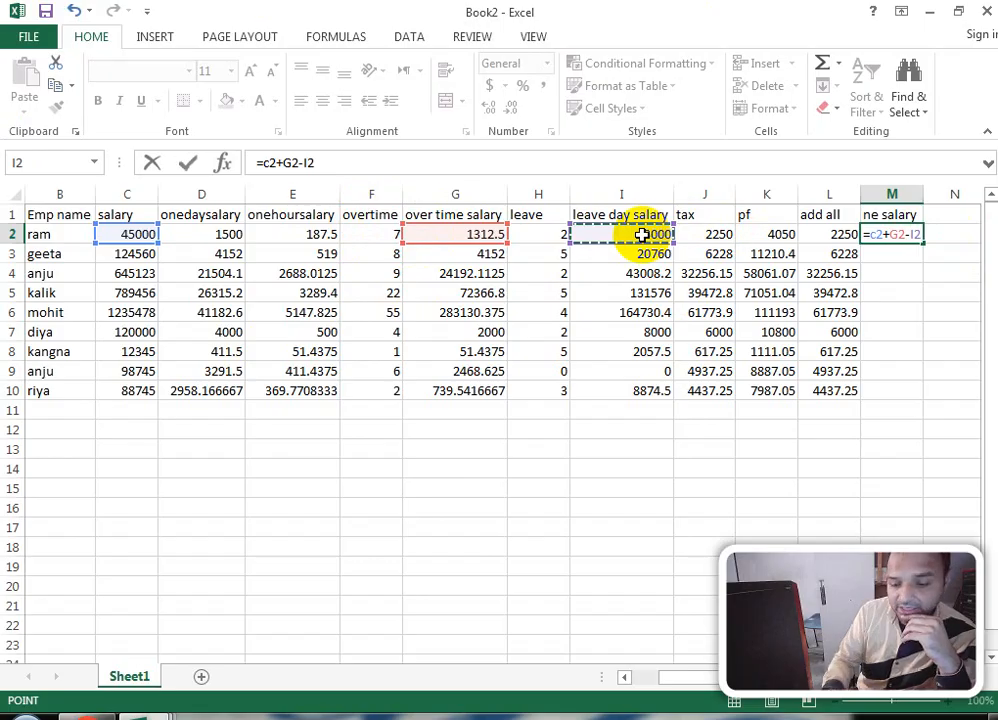
type("-")
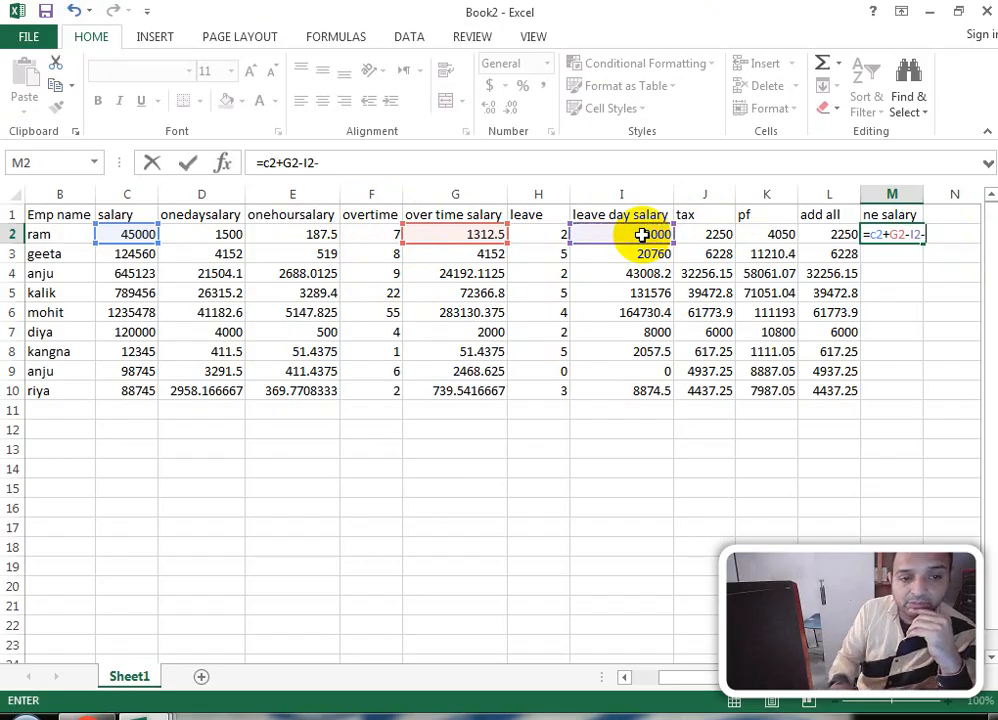
left_click(718, 233)
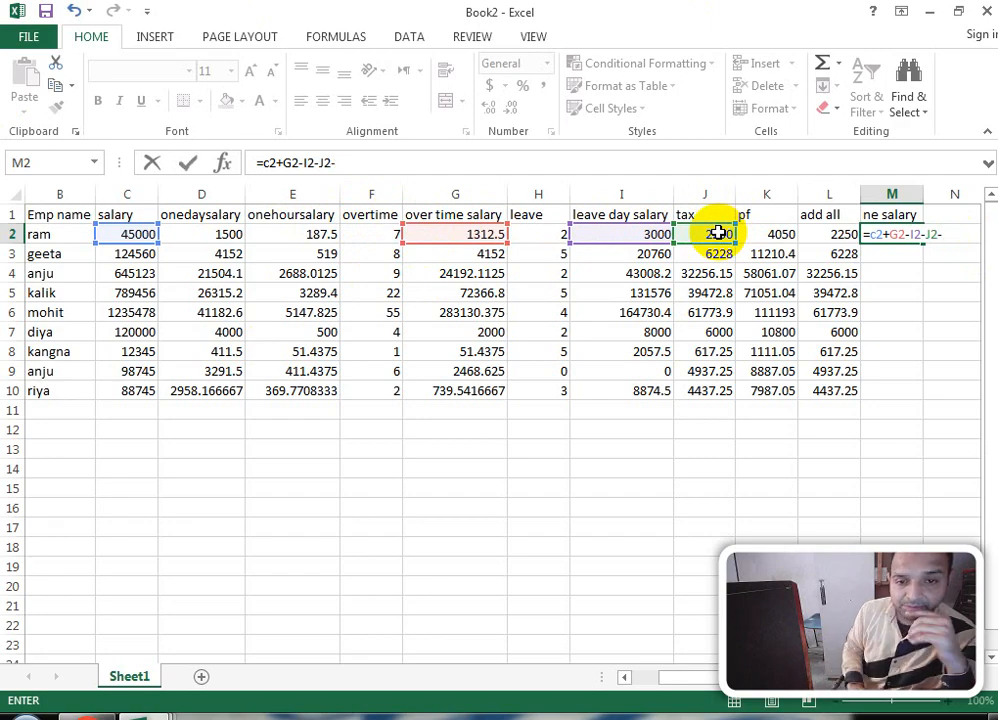
type("-")
left_click(776, 233)
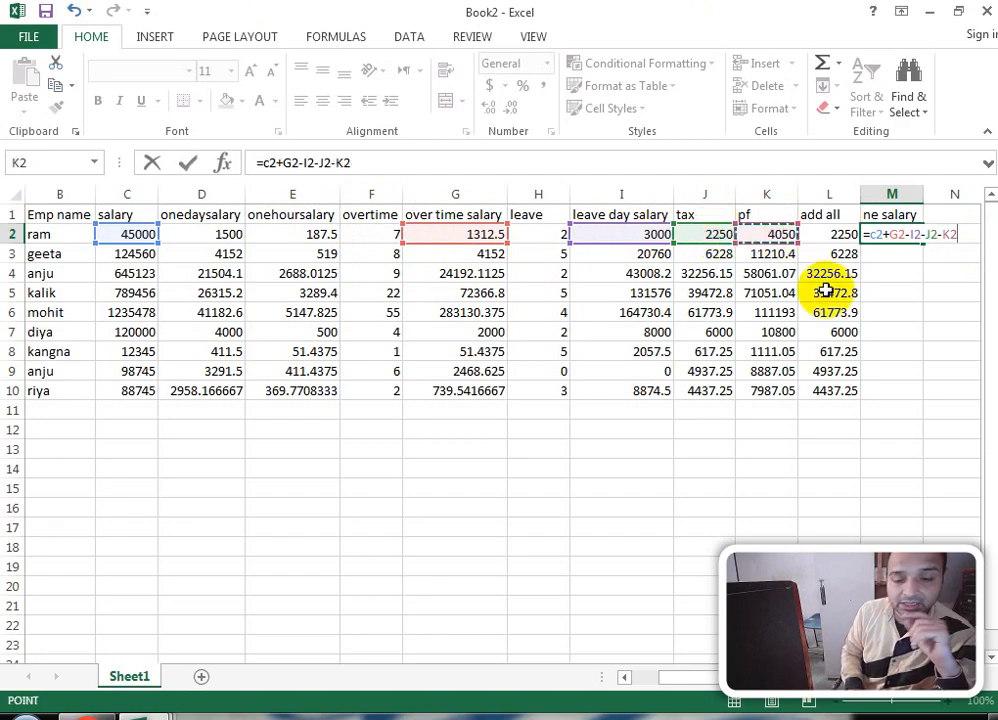
type("+")
left_click(814, 234)
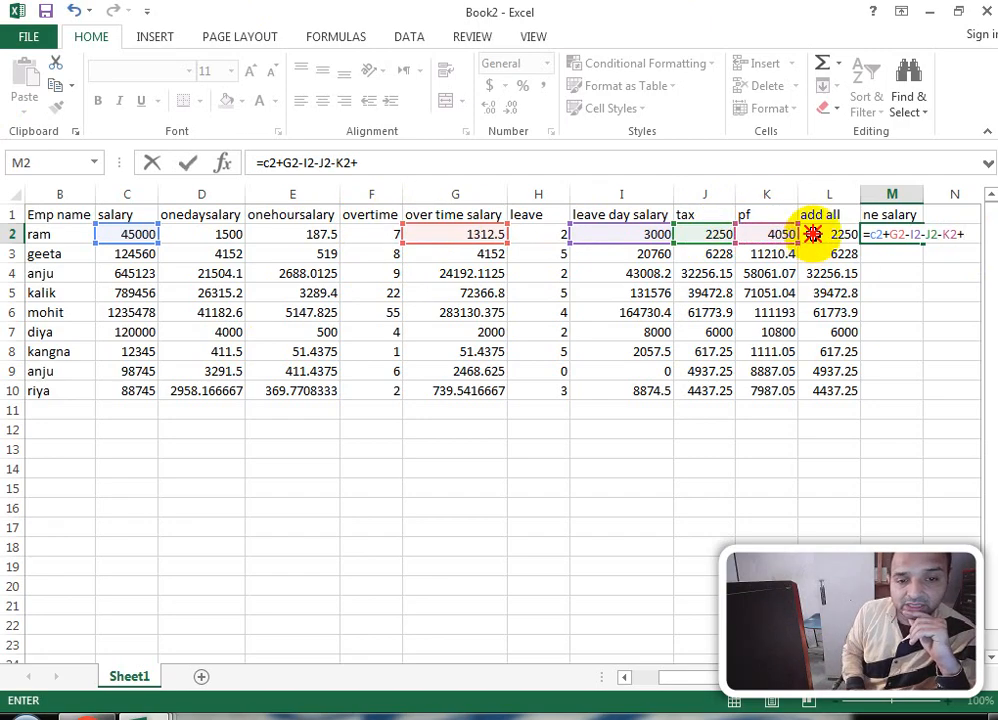
key("Return")
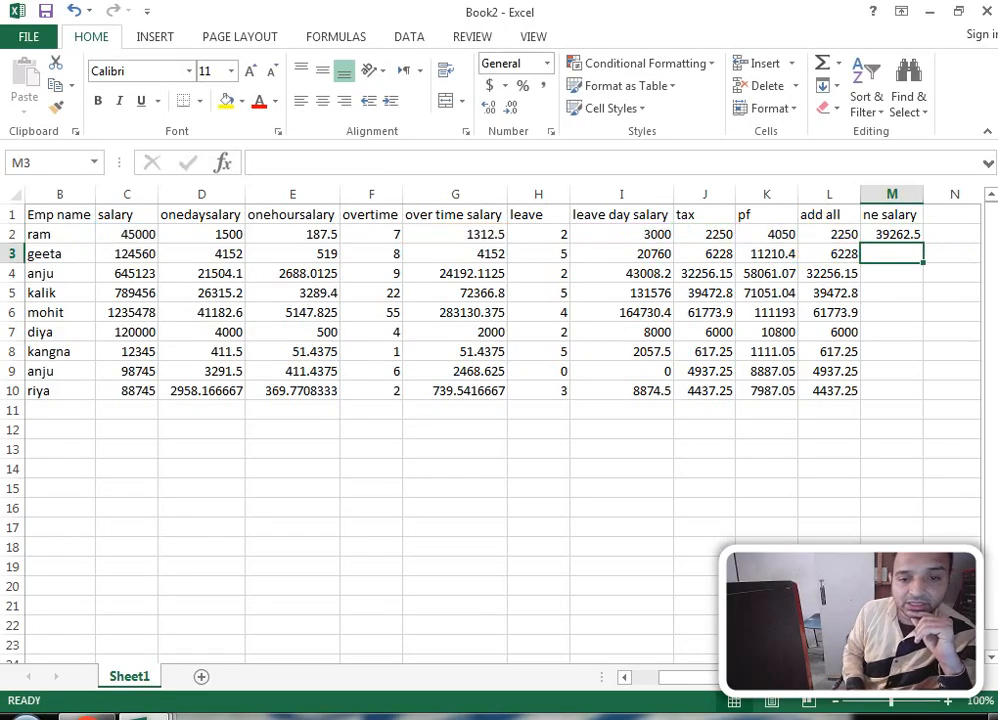
left_click_drag(891, 232, 898, 386)
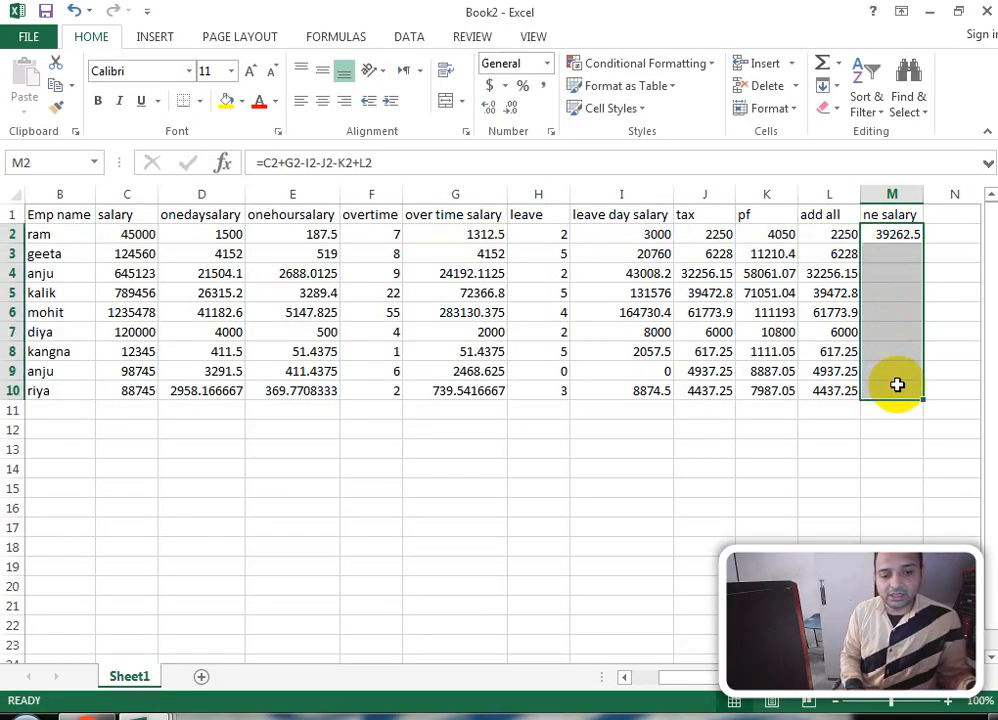
key("ctrl+d")
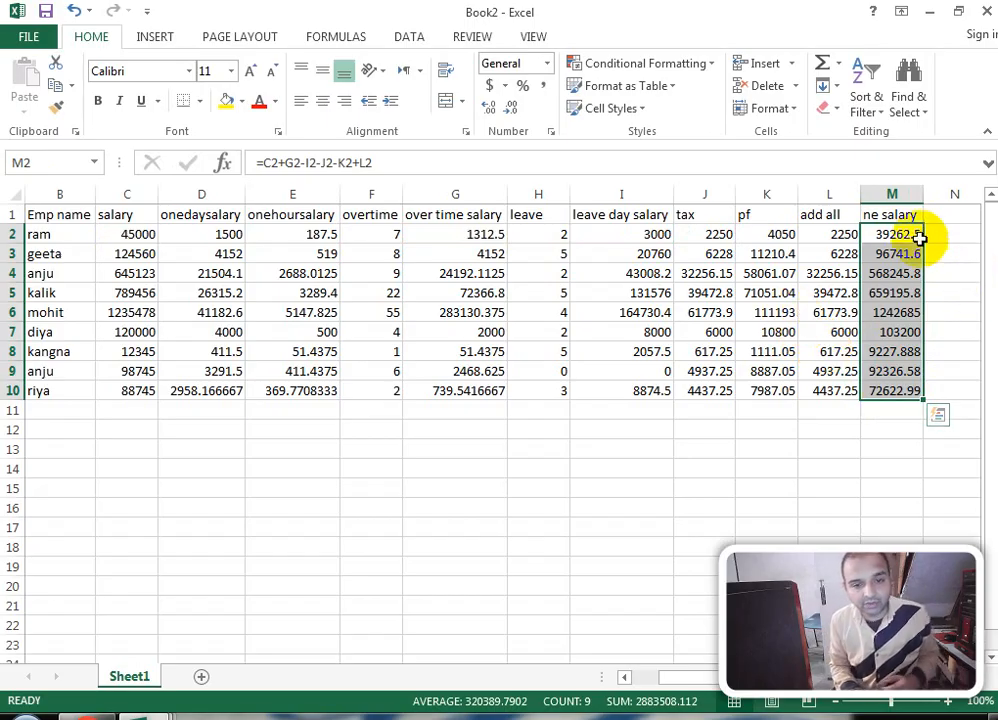
Step: Correct the M1 heading from 'ne salary' to 'net salary'
left_click(884, 214)
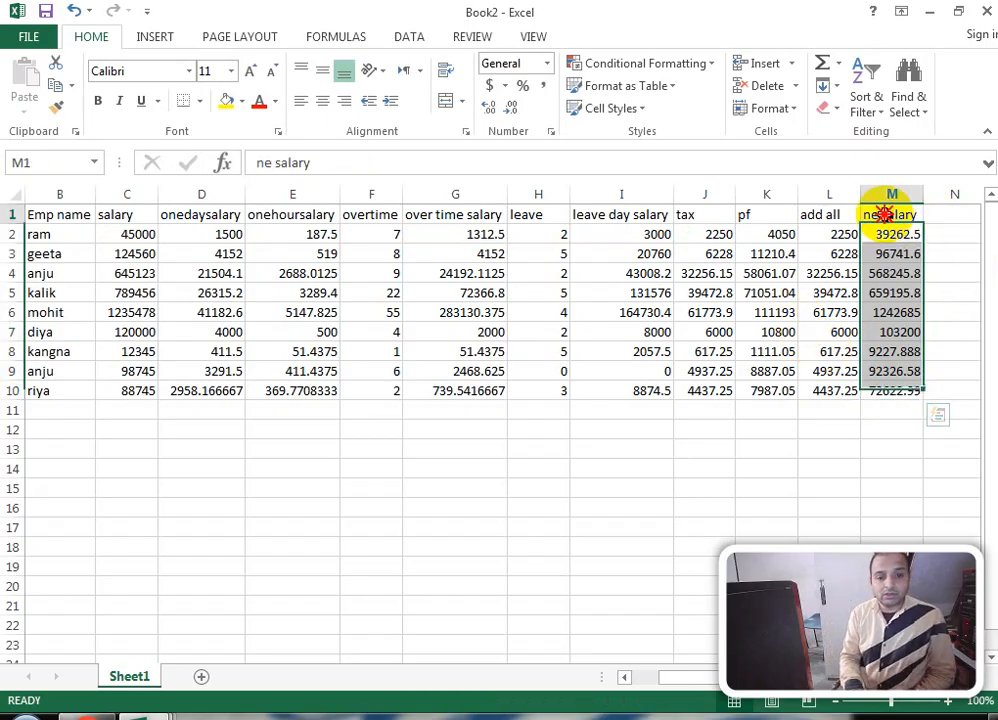
left_click(271, 162)
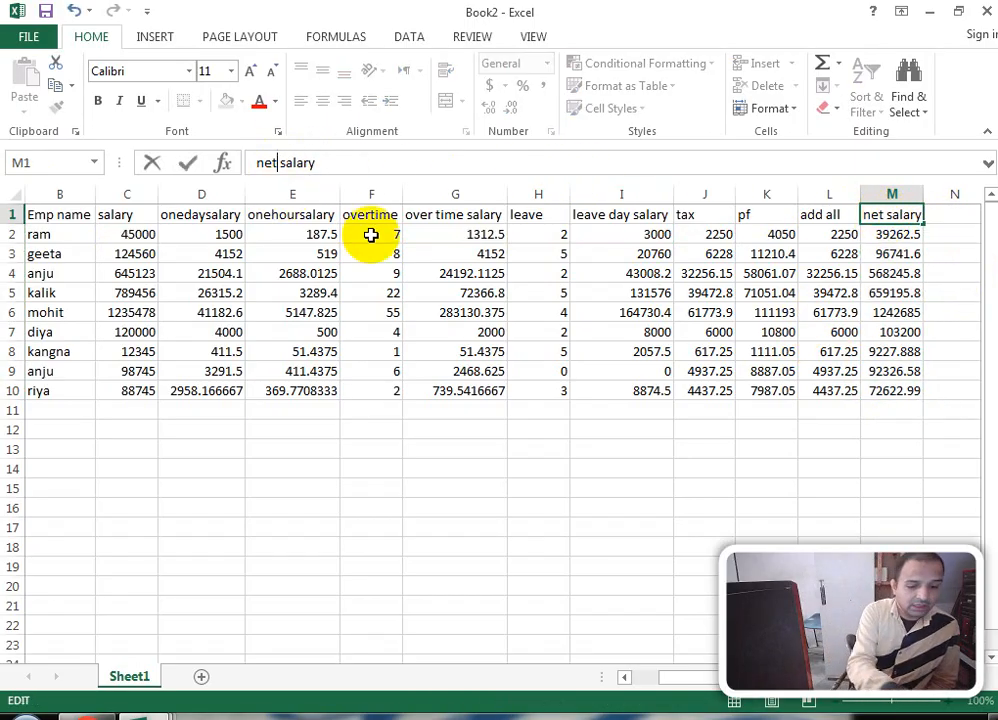
type("t")
key("Return")
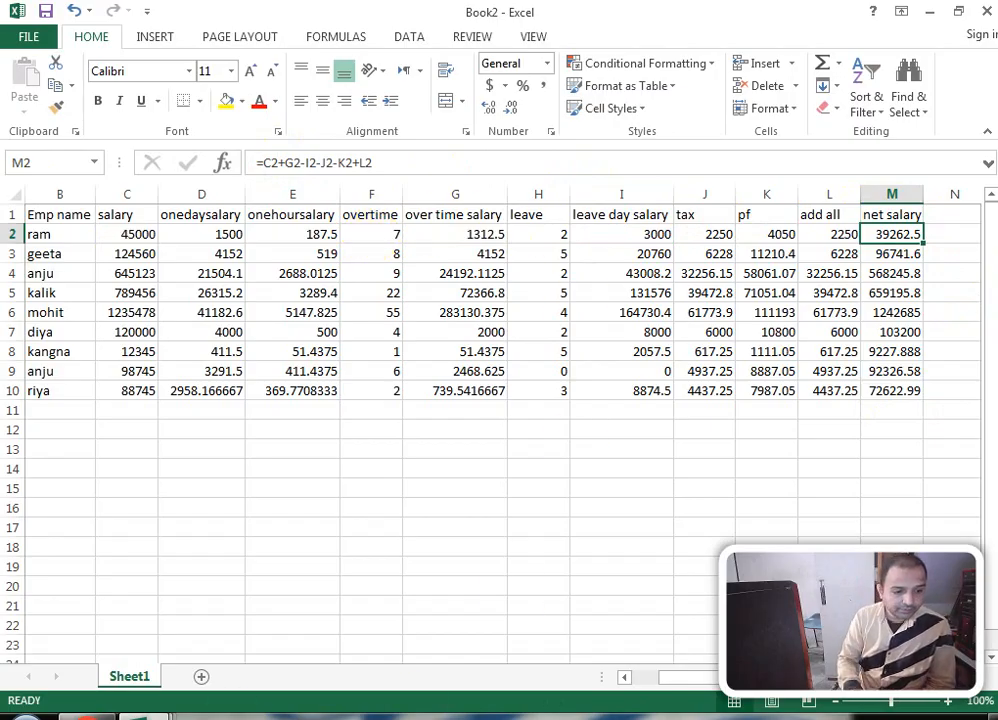
Step: In the purchase workbook, copy the headings and first seven bills, A1:K8
mouse_move(140, 712)
mouse_move(508, 630)
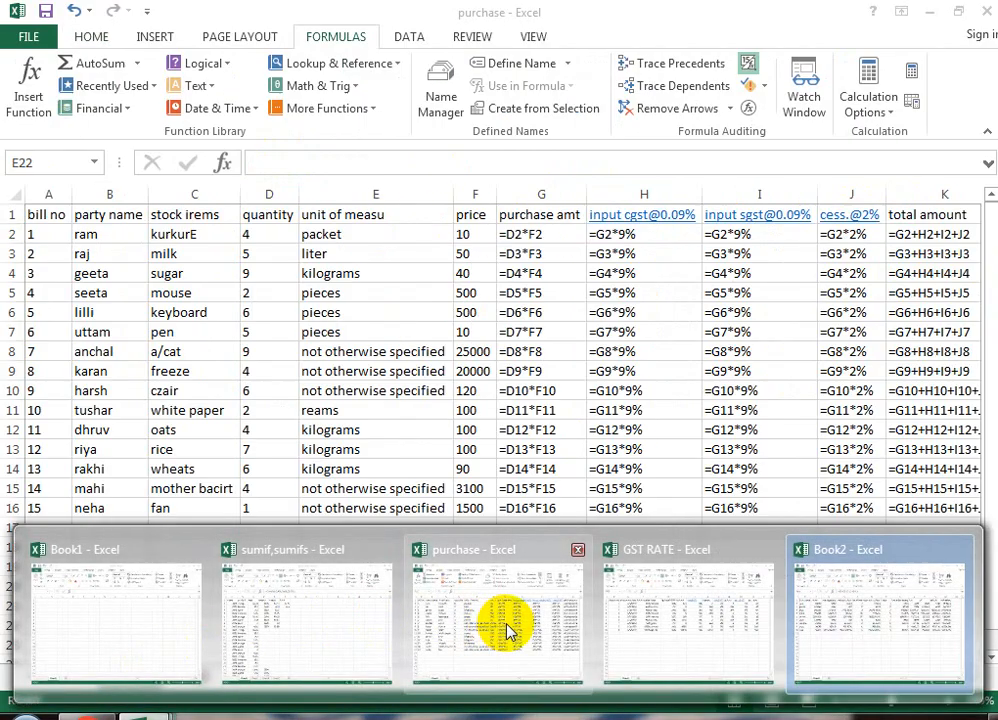
mouse_move(619, 624)
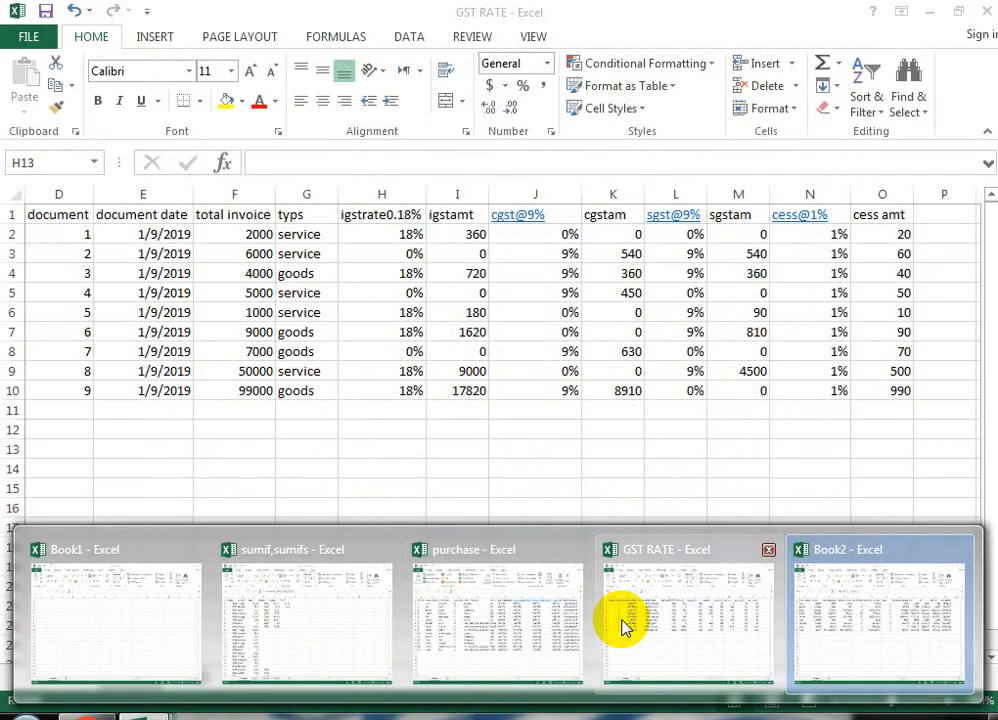
left_click(537, 625)
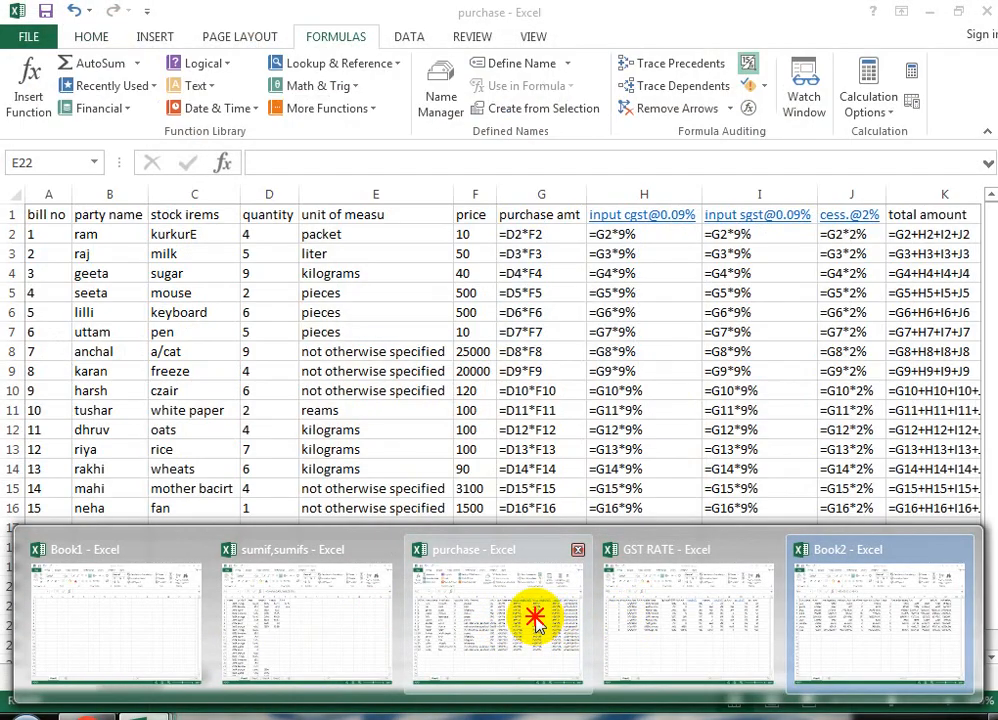
left_click(38, 221)
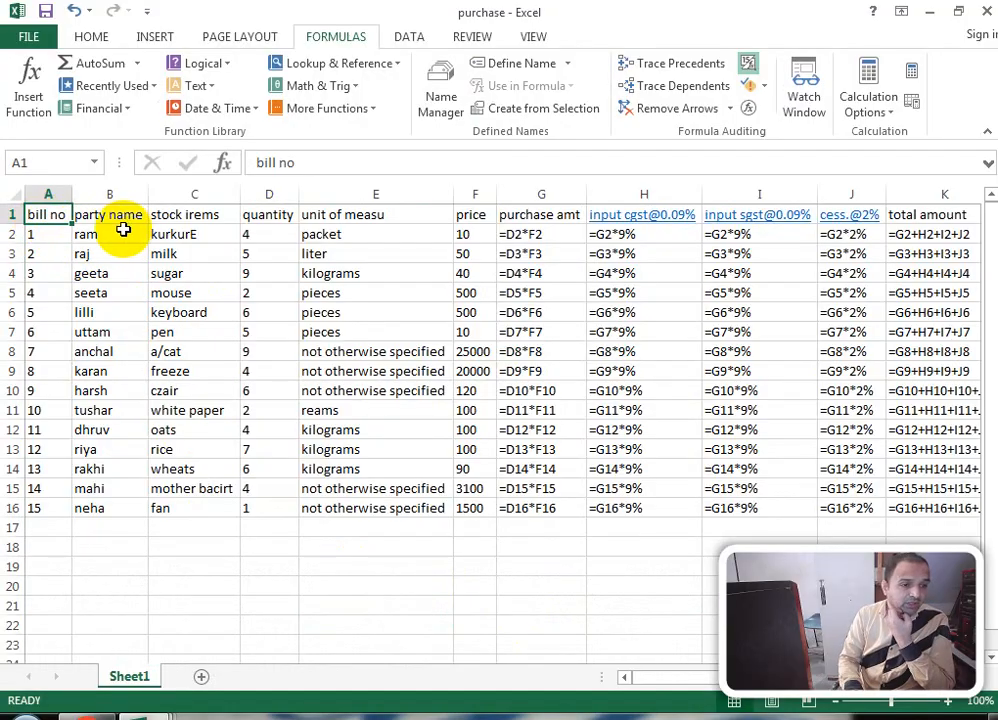
left_click(528, 216)
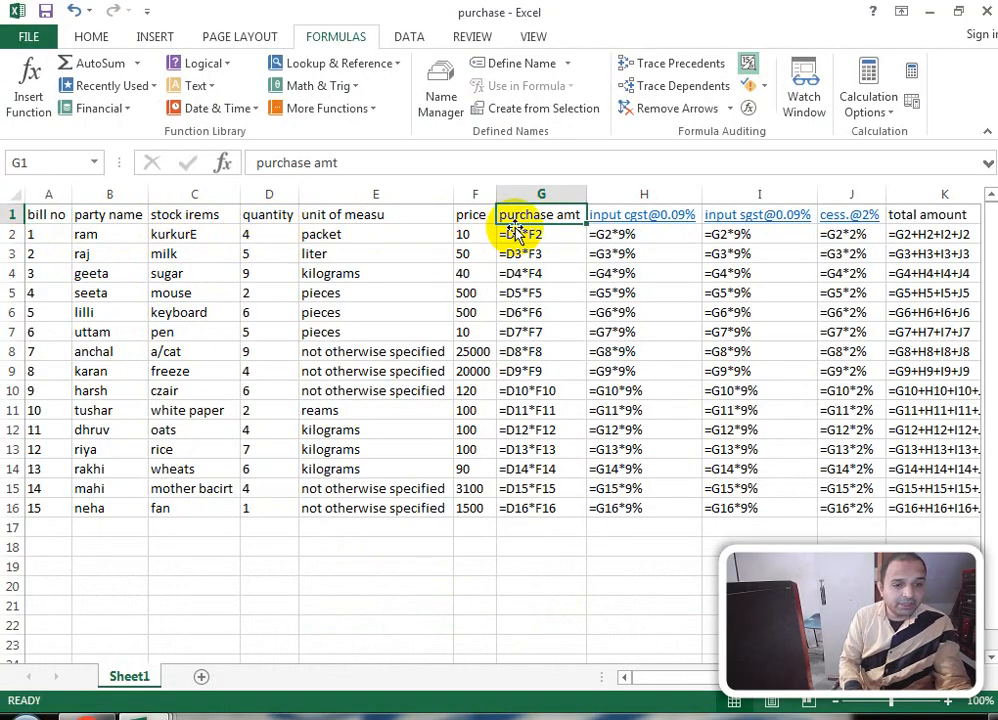
left_click(513, 548)
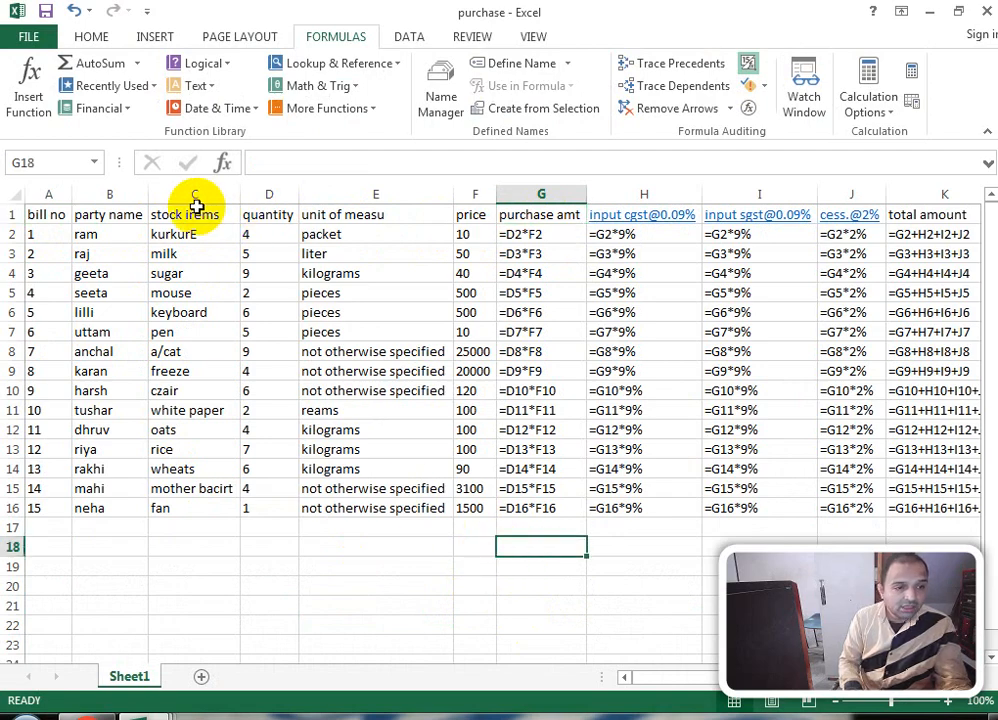
left_click_drag(40, 214, 454, 391)
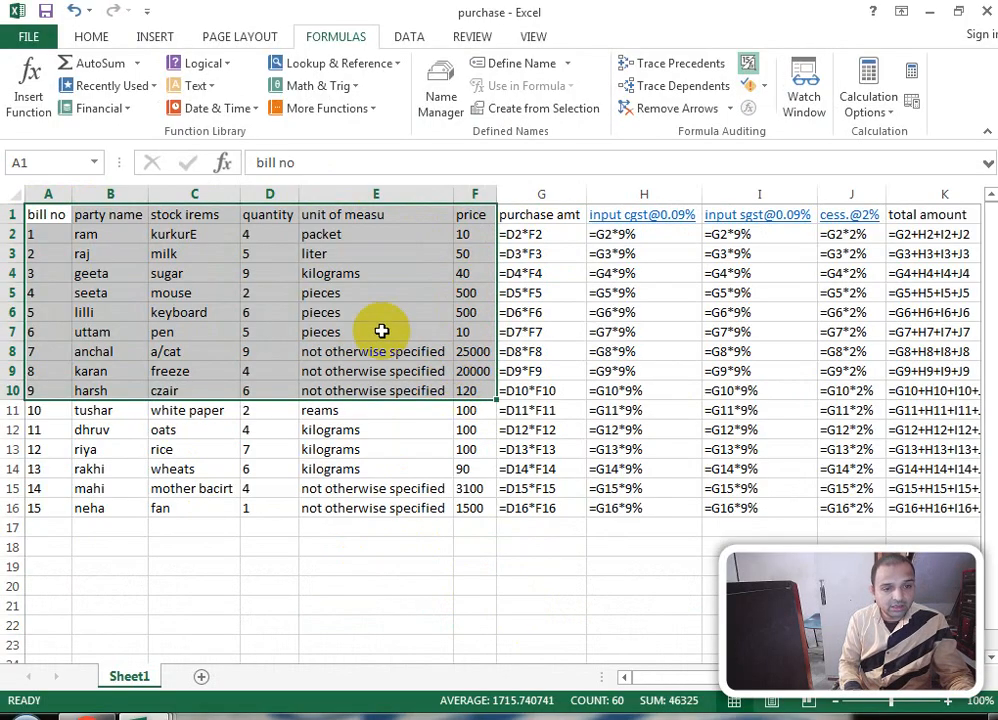
left_click(205, 250)
left_click_drag(49, 221, 937, 344)
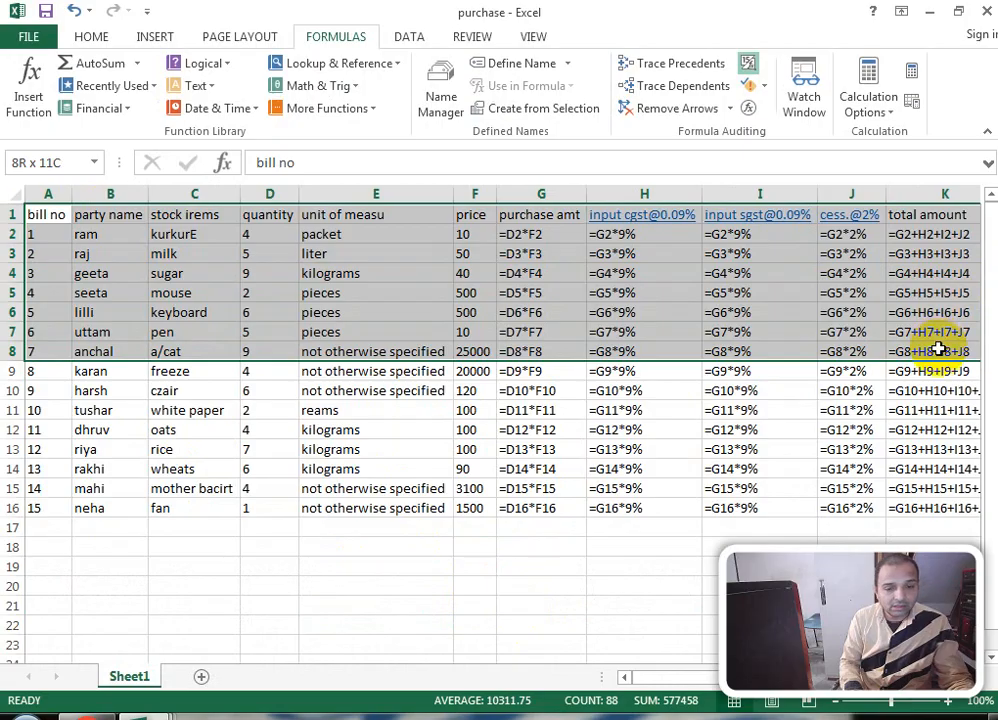
key("ctrl+c")
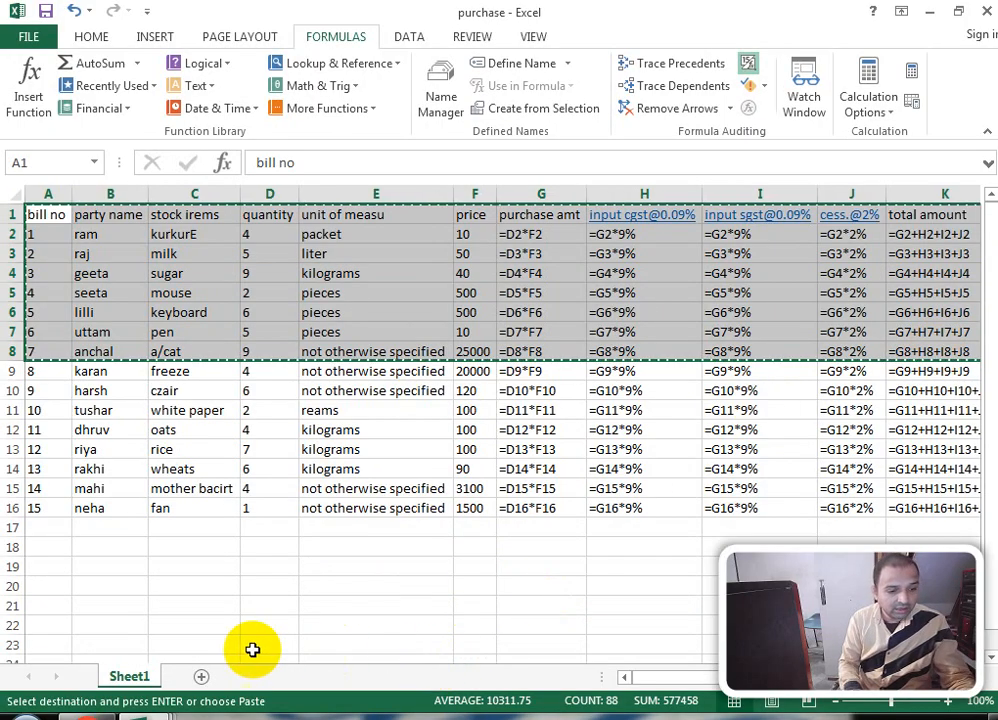
Step: Paste the bills into a new sheet, save, and rename the sheet 'sales'
left_click(201, 676)
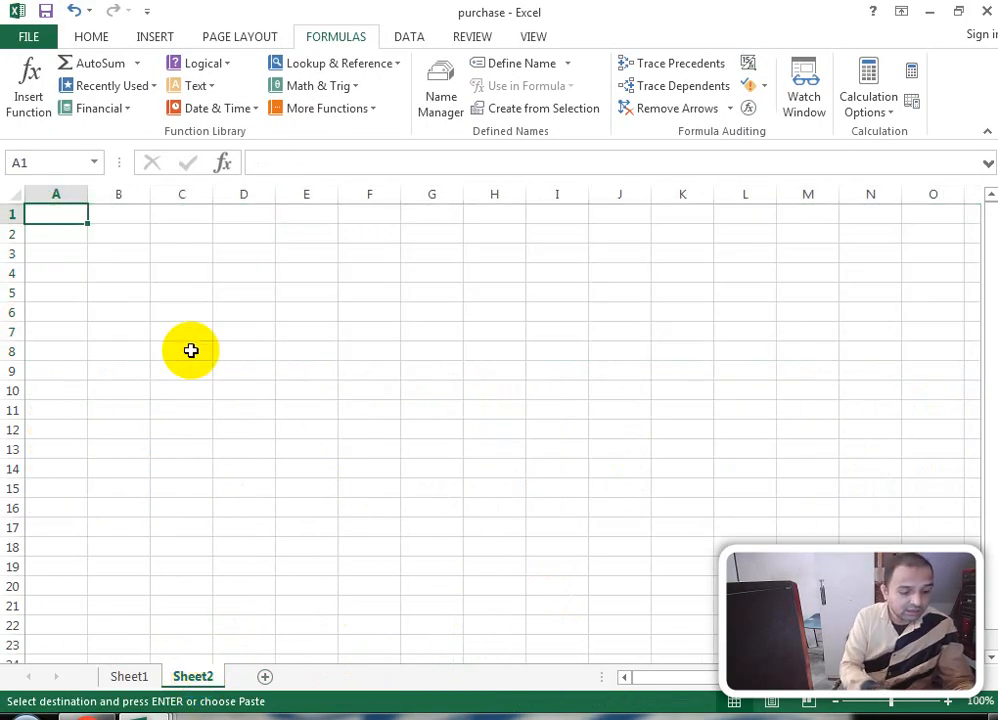
key("ctrl+v")
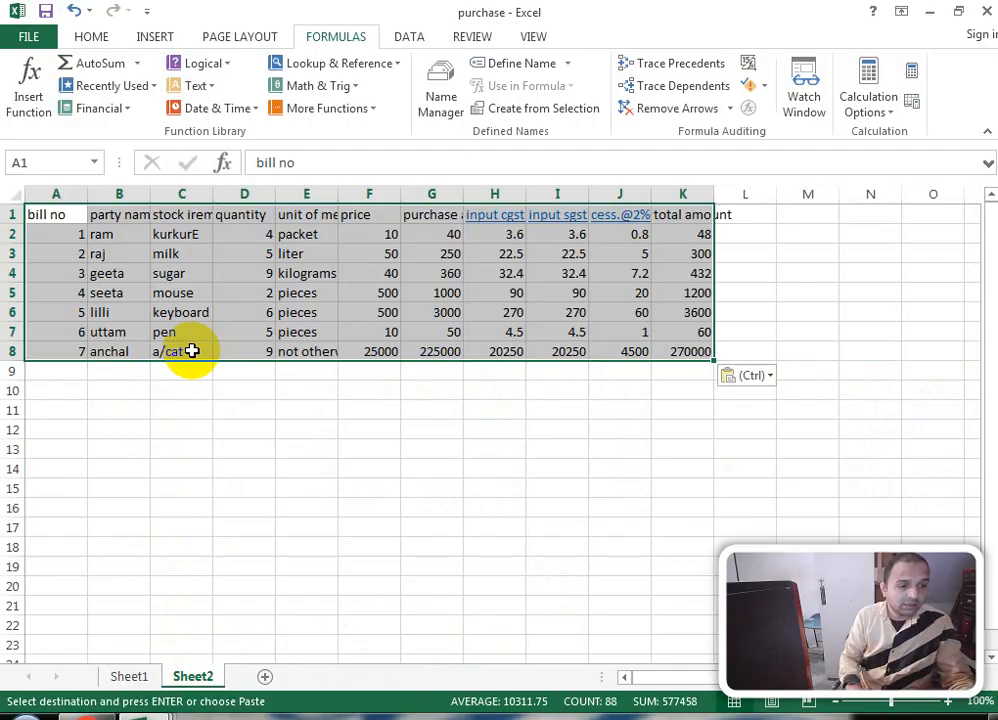
left_click(44, 11)
right_click(188, 676)
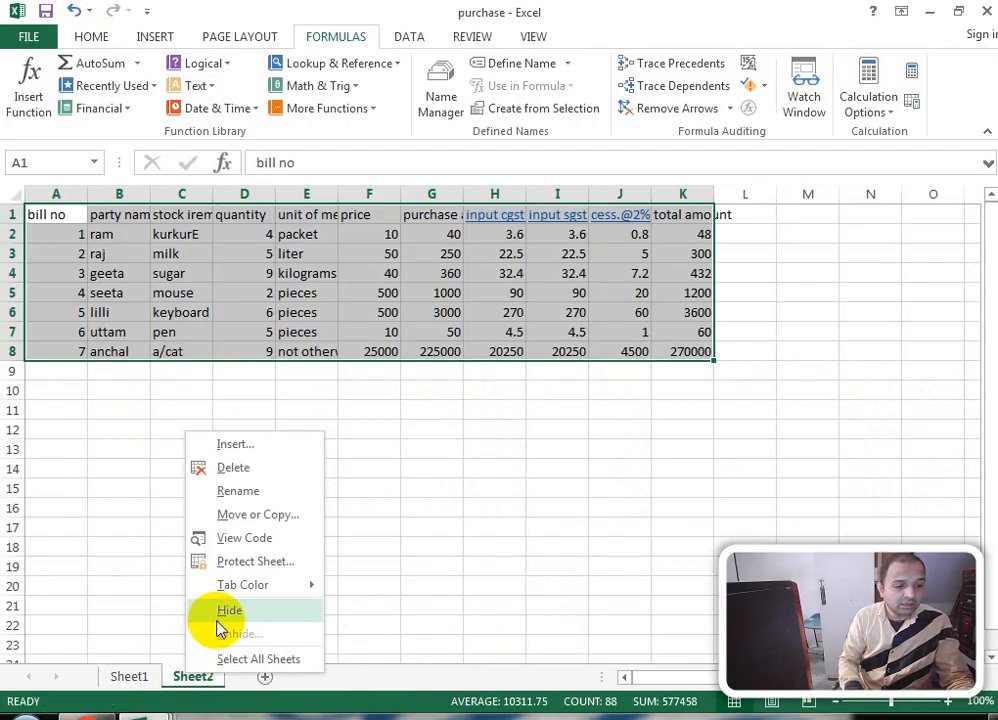
left_click(241, 491)
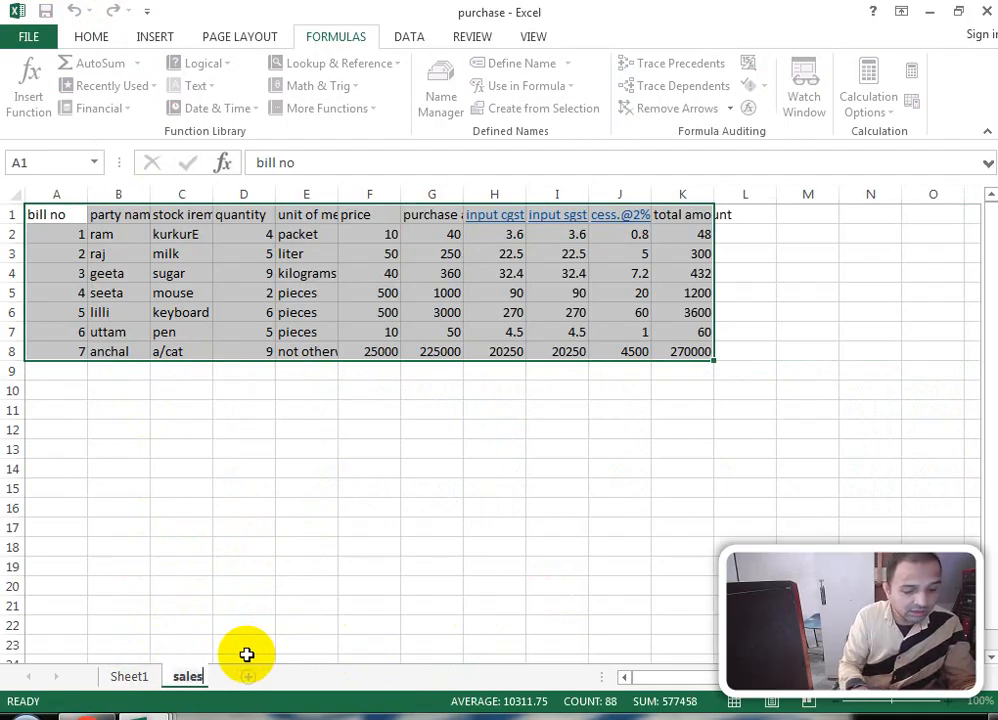
key("Return")
Step: Rename the G1 heading to sales and enter the outputcgst29% heading in H1
left_click(403, 487)
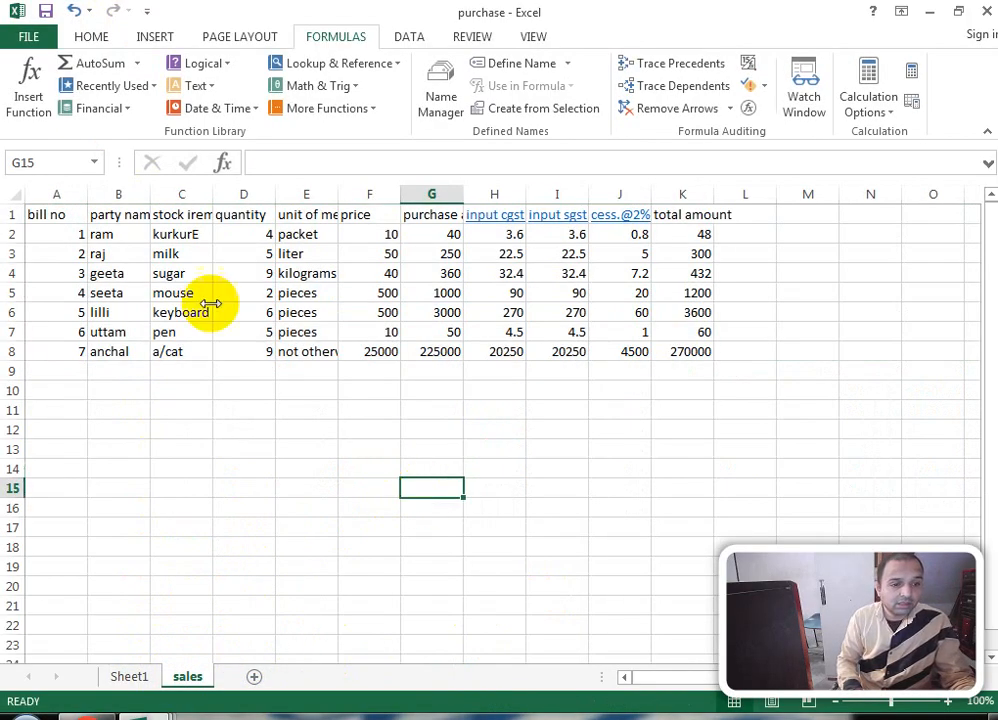
left_click(432, 215)
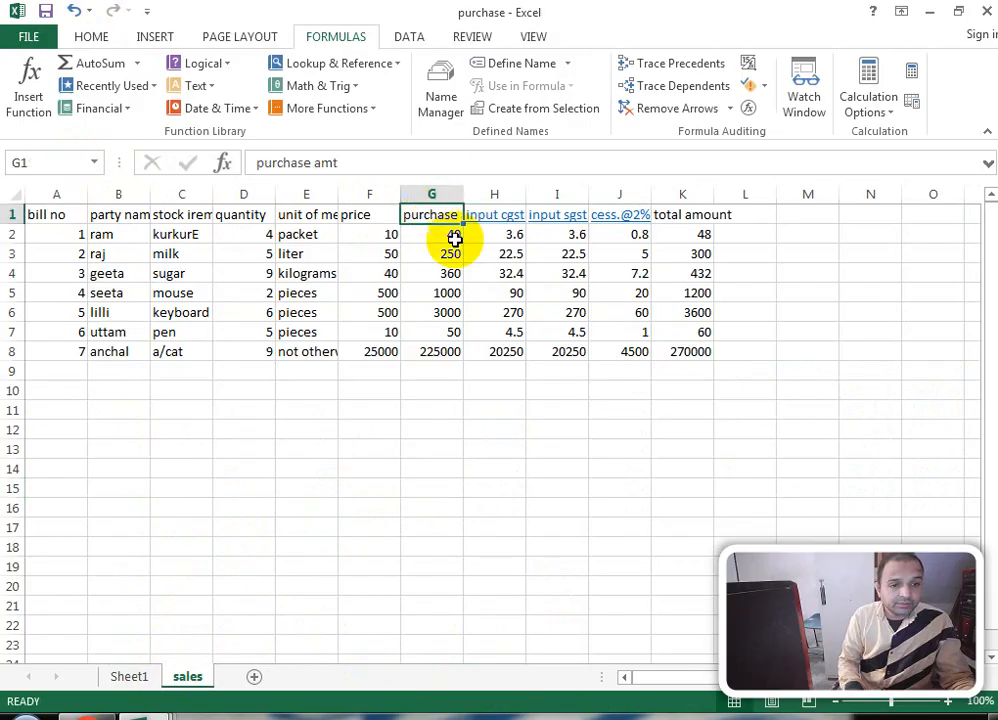
type("sa")
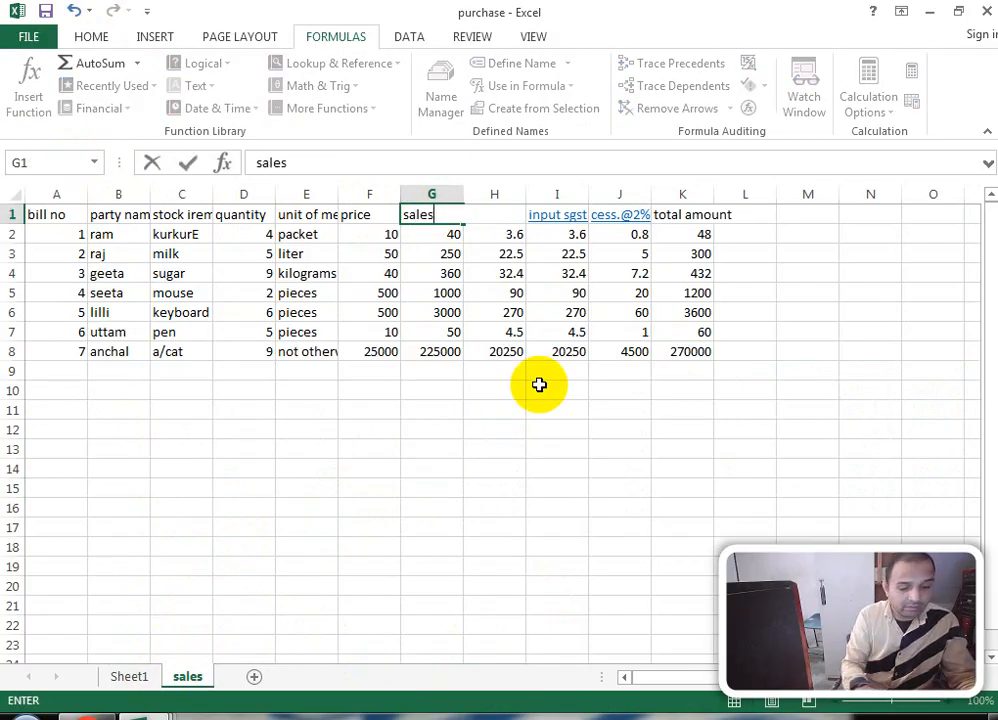
type("les")
key("Tab")
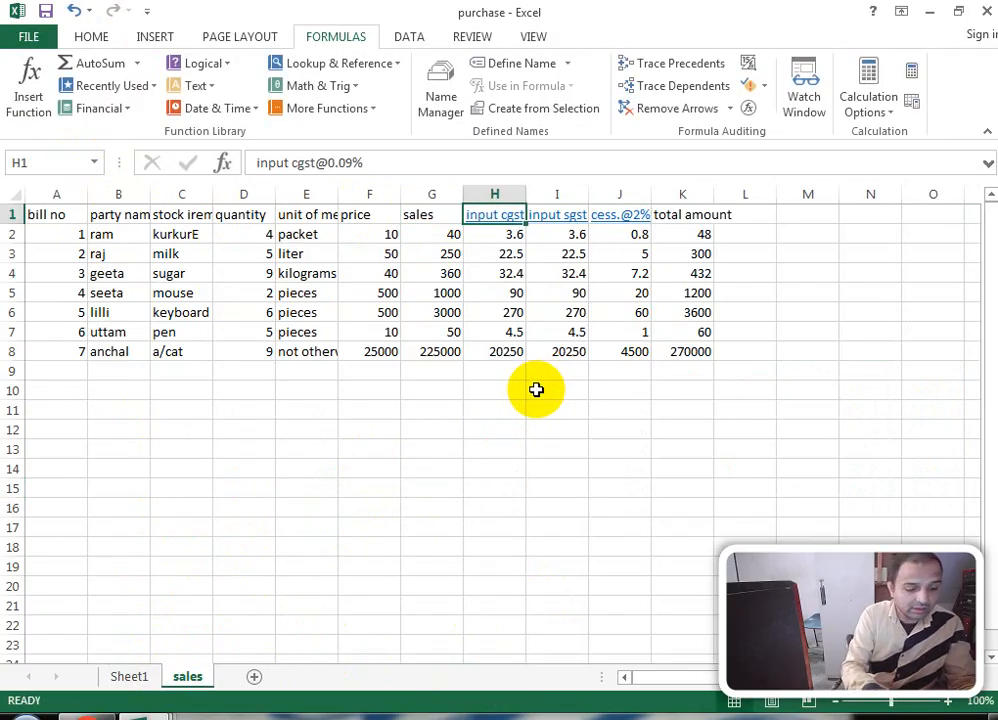
type("out")
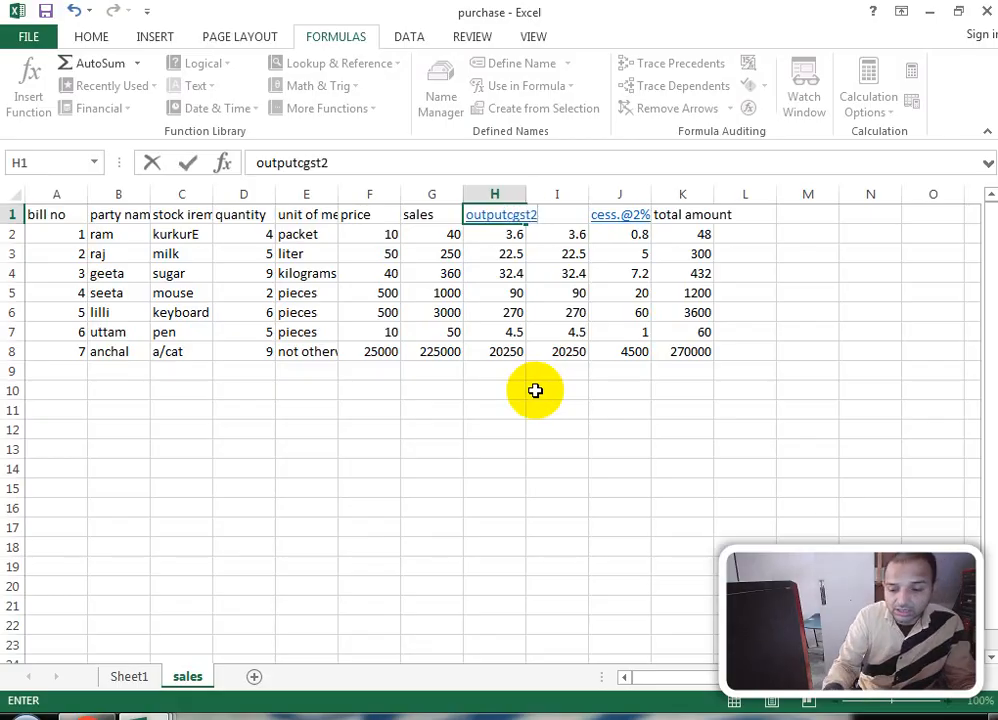
key("Return")
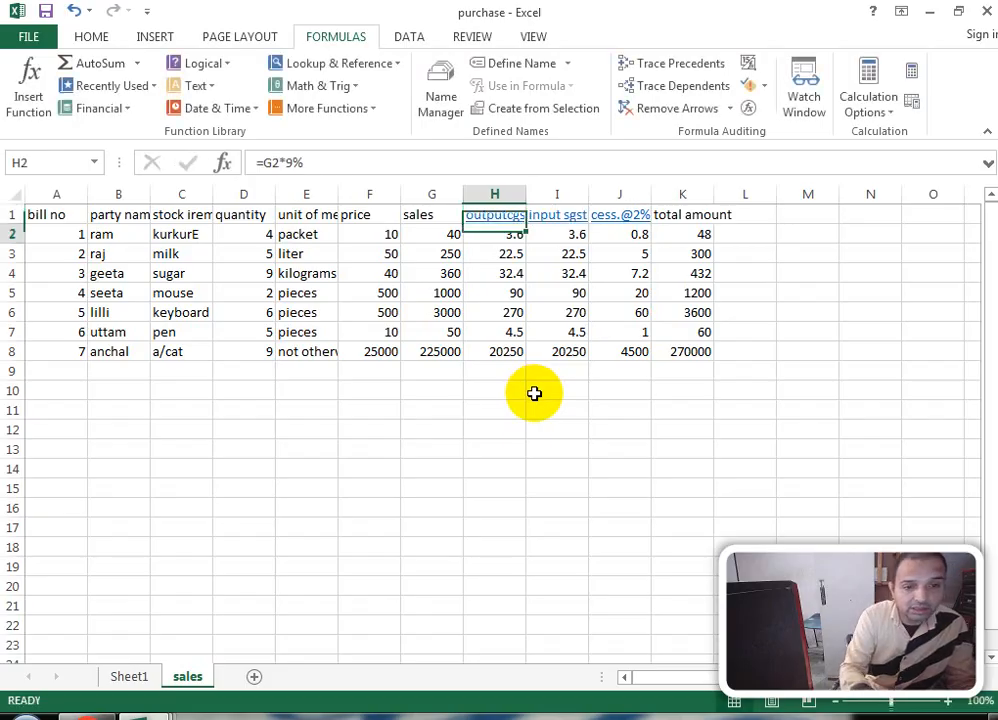
Step: Autofit column H and enter the outputsgst@9% heading in I1
double_click(527, 194)
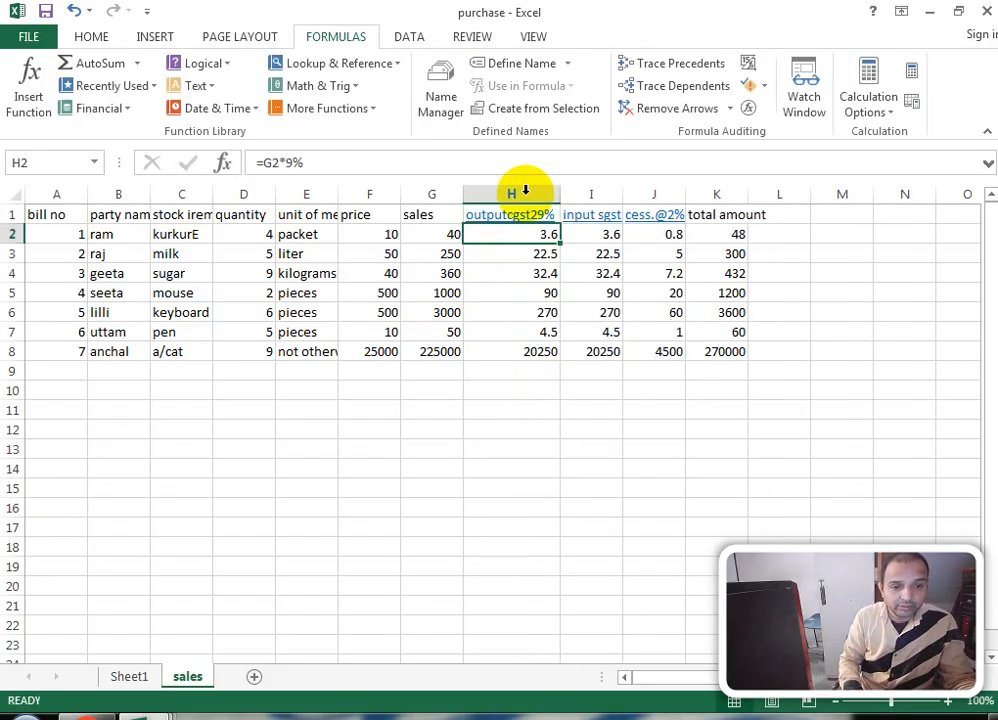
left_click(587, 236)
key("Up")
type("ou")
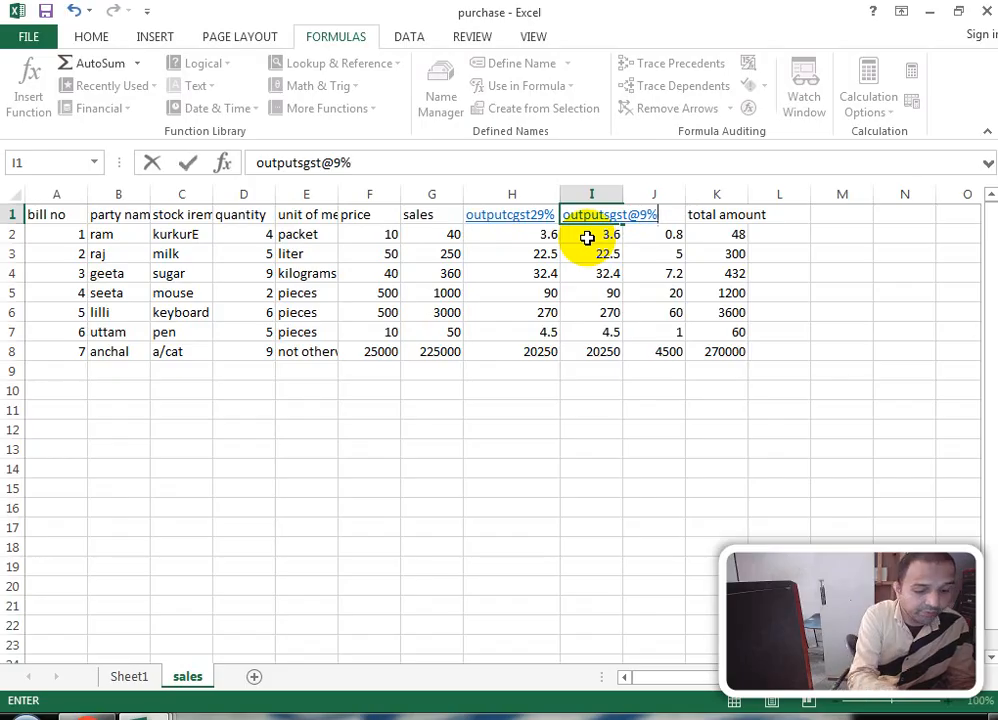
left_click(587, 237)
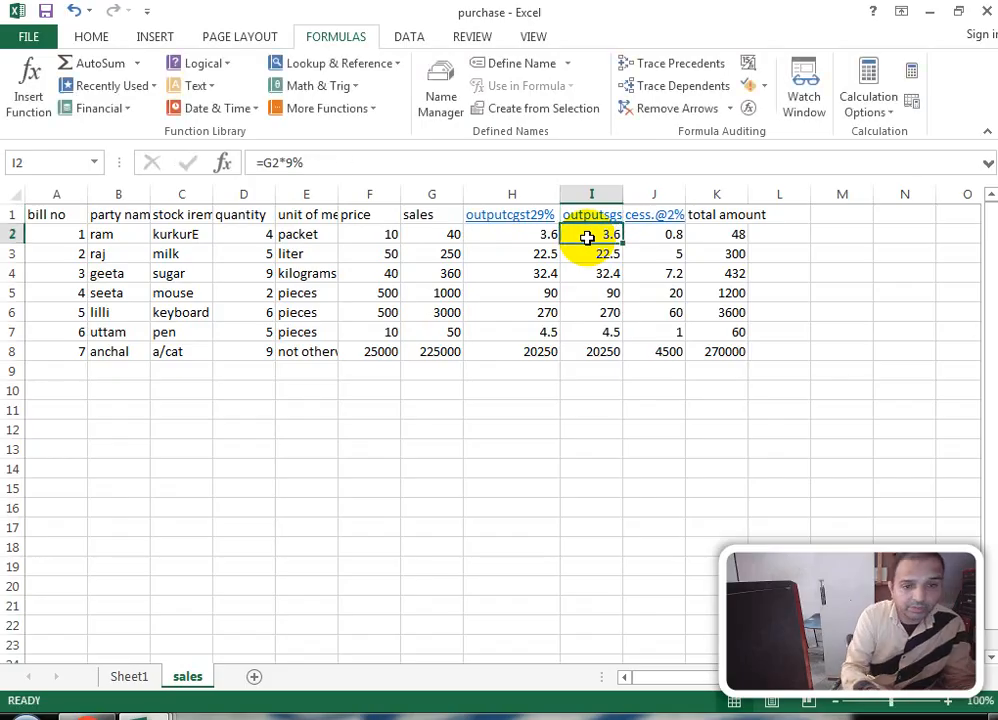
Step: Autofit columns B, C and E to fit party name, stock items and unit text
left_click(692, 234)
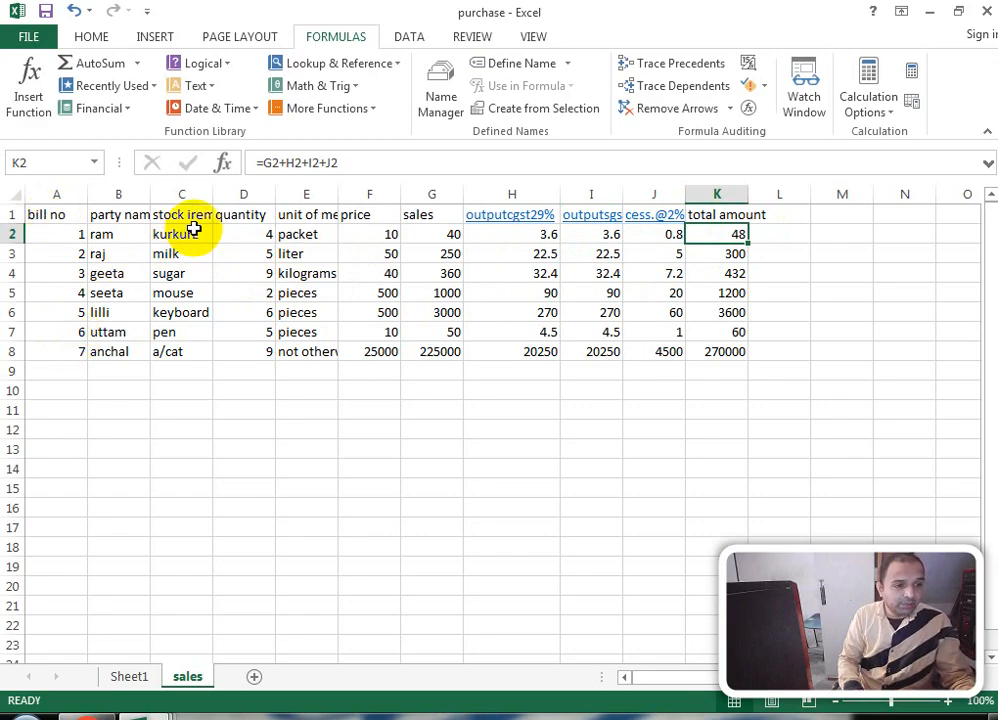
double_click(151, 193)
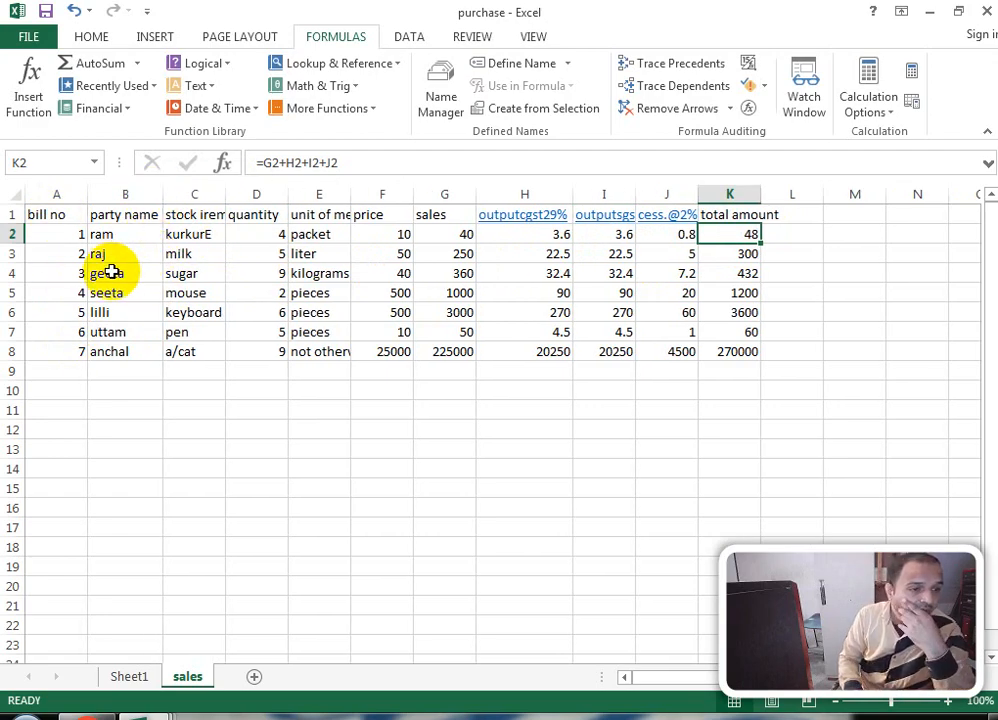
double_click(225, 194)
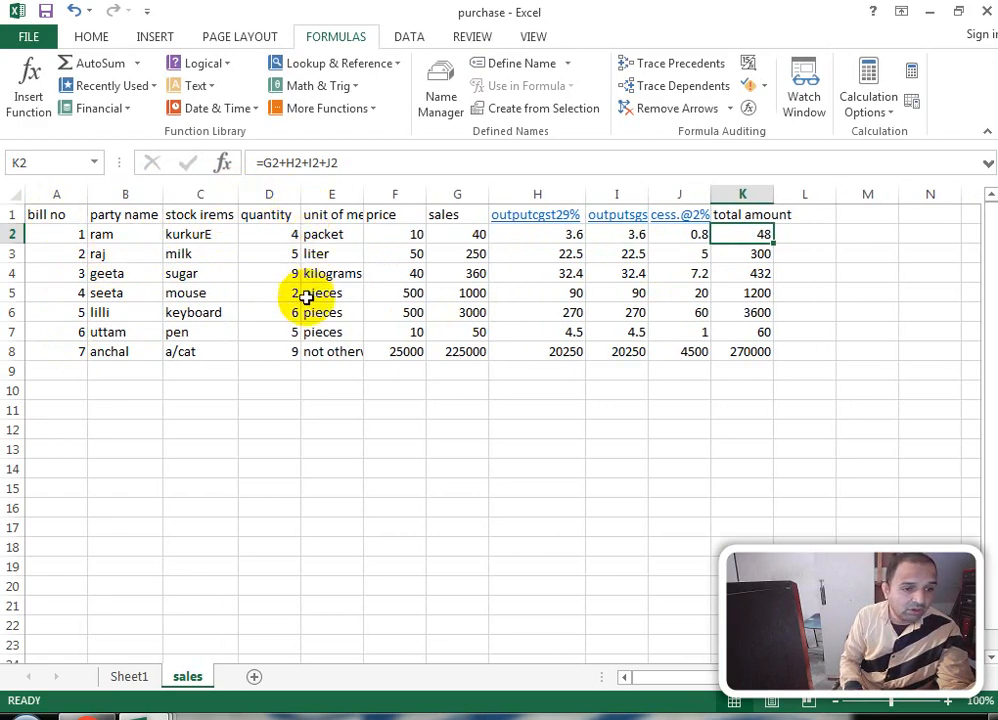
double_click(362, 193)
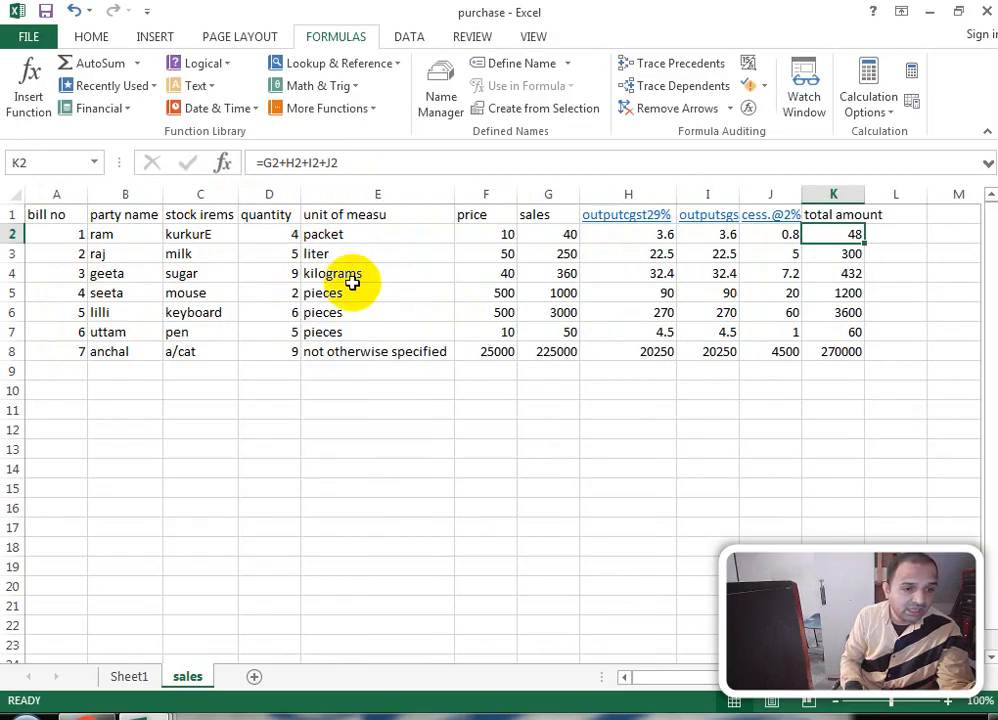
Step: Review the price, sales, quantity and unit values in row 2
left_click_drag(486, 229, 500, 350)
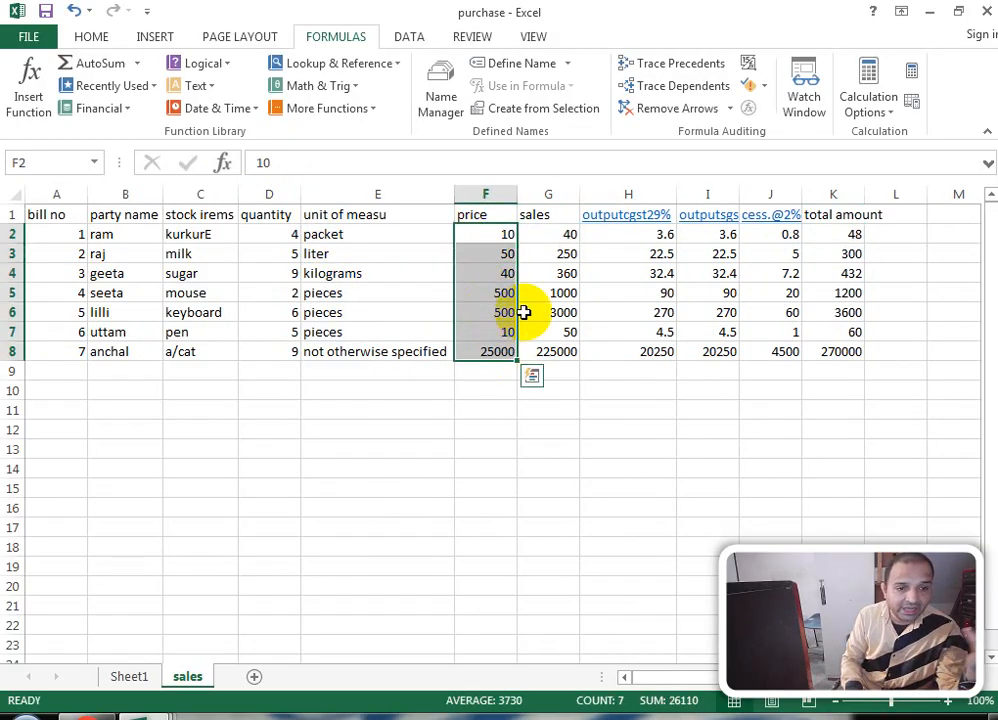
left_click(555, 236)
left_click(508, 234)
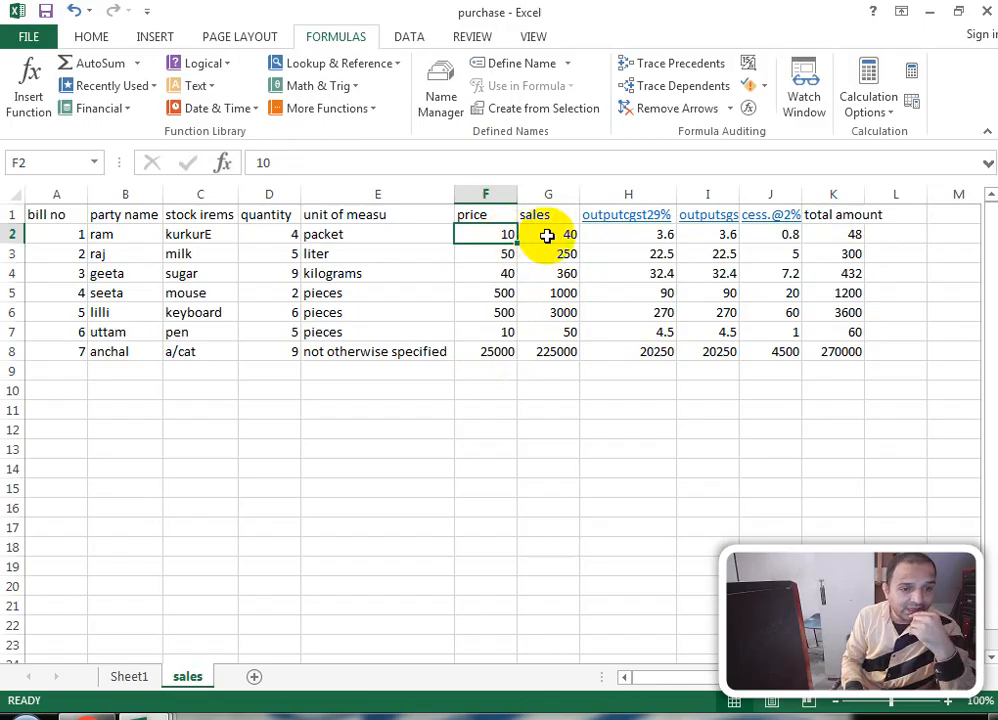
left_click(547, 233)
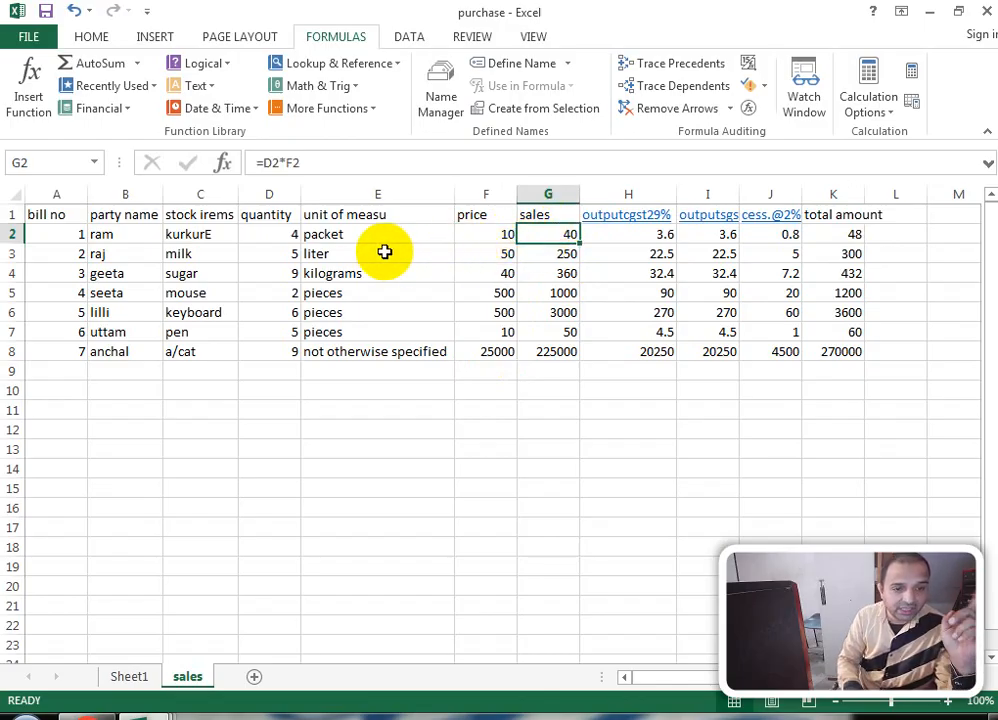
left_click(485, 235)
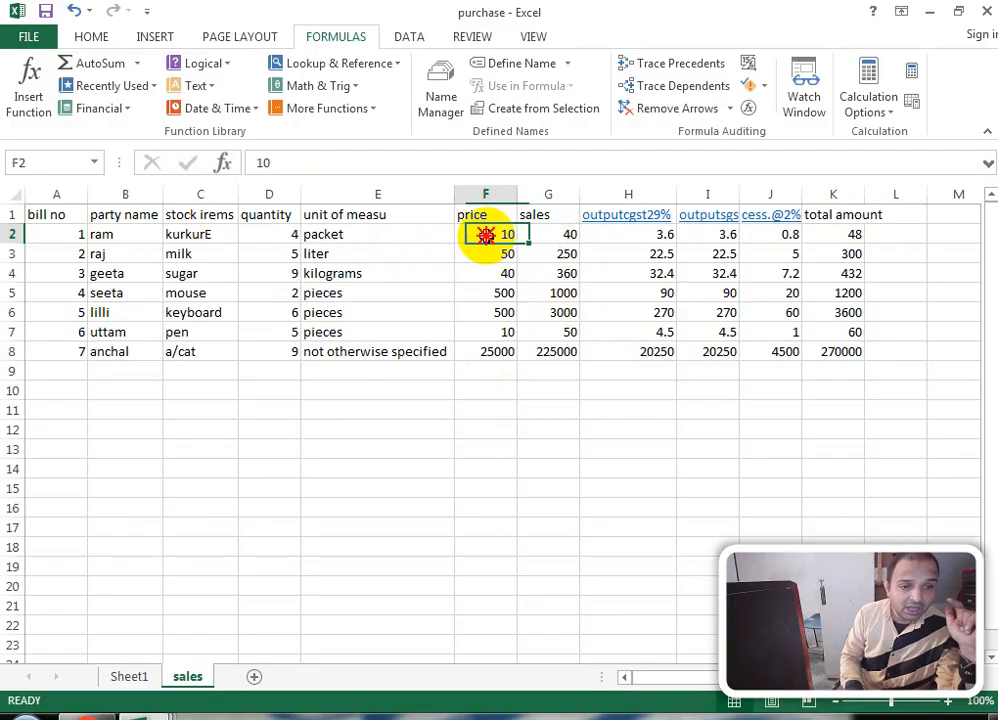
left_click(545, 232)
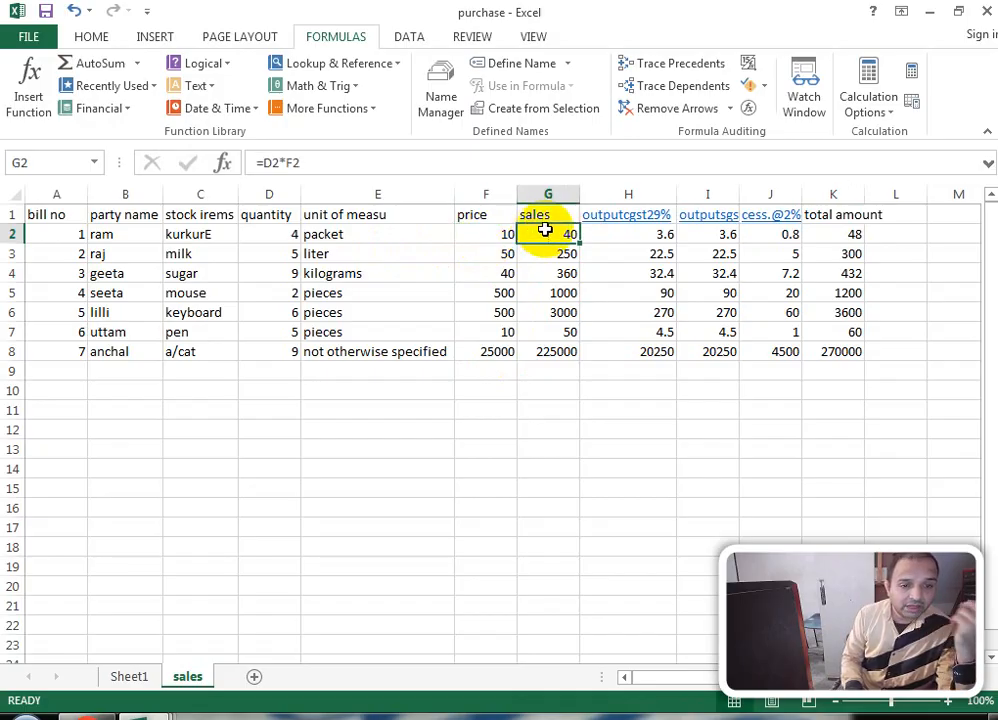
left_click(282, 235)
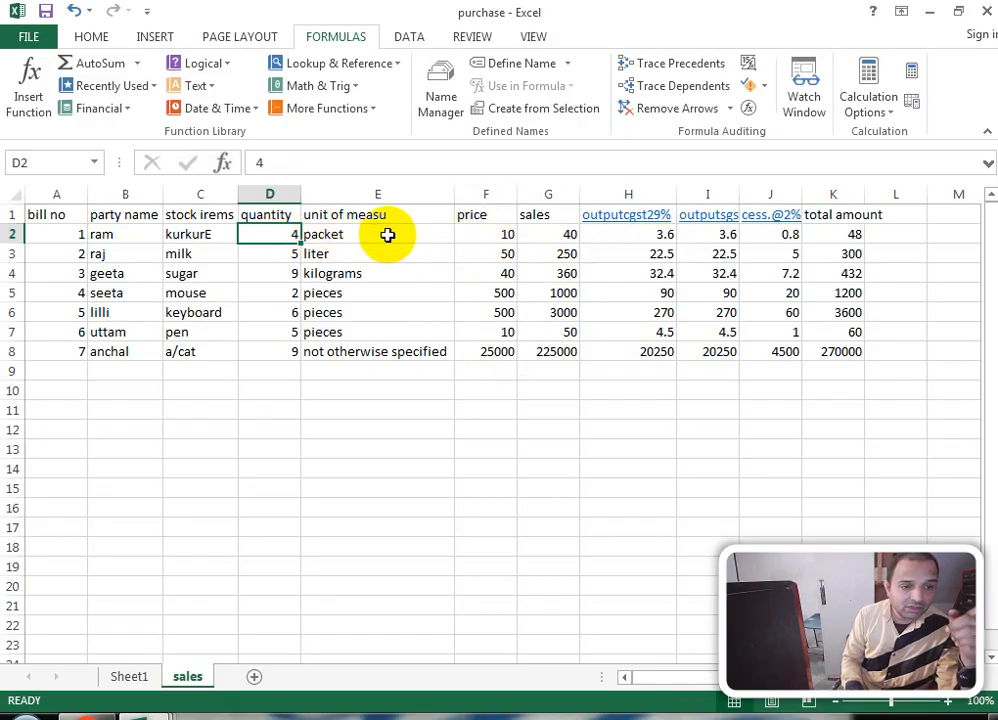
left_click(420, 234)
left_click(500, 235)
Step: Correct the item name in C2 to kurkure and fix the unit of measure header in E1
left_click(196, 233)
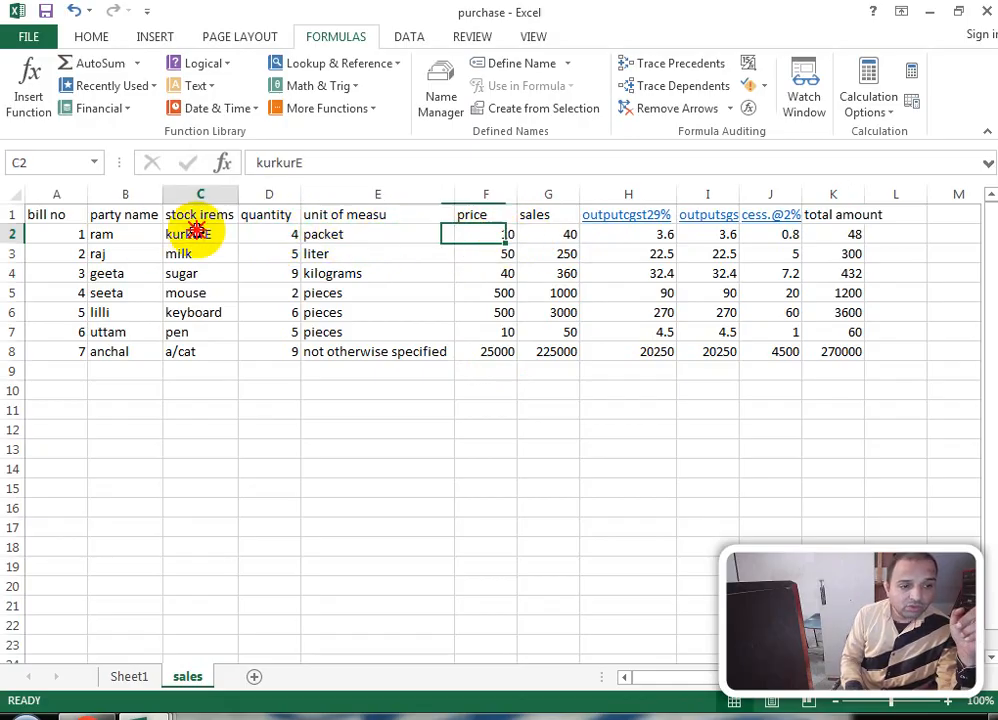
left_click(325, 163)
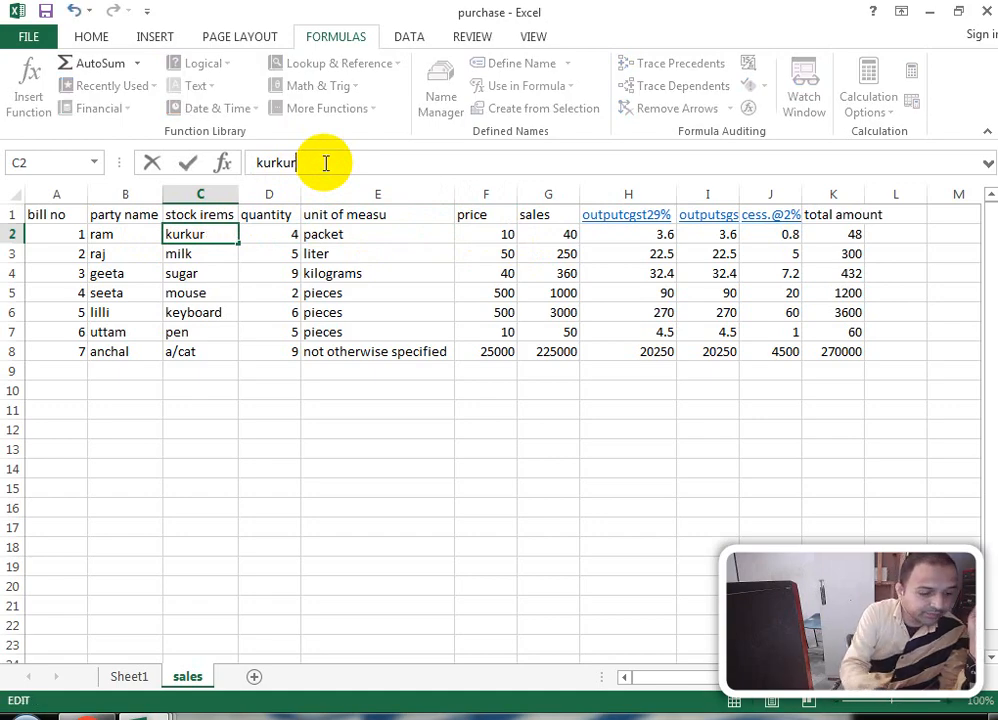
key("Return")
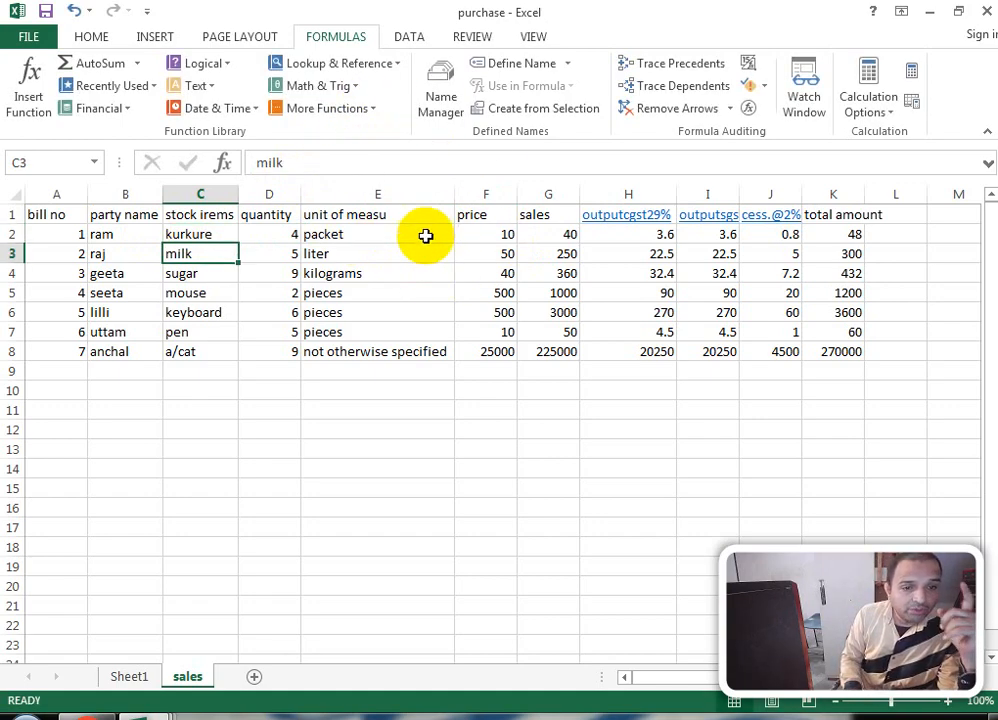
left_click(370, 217)
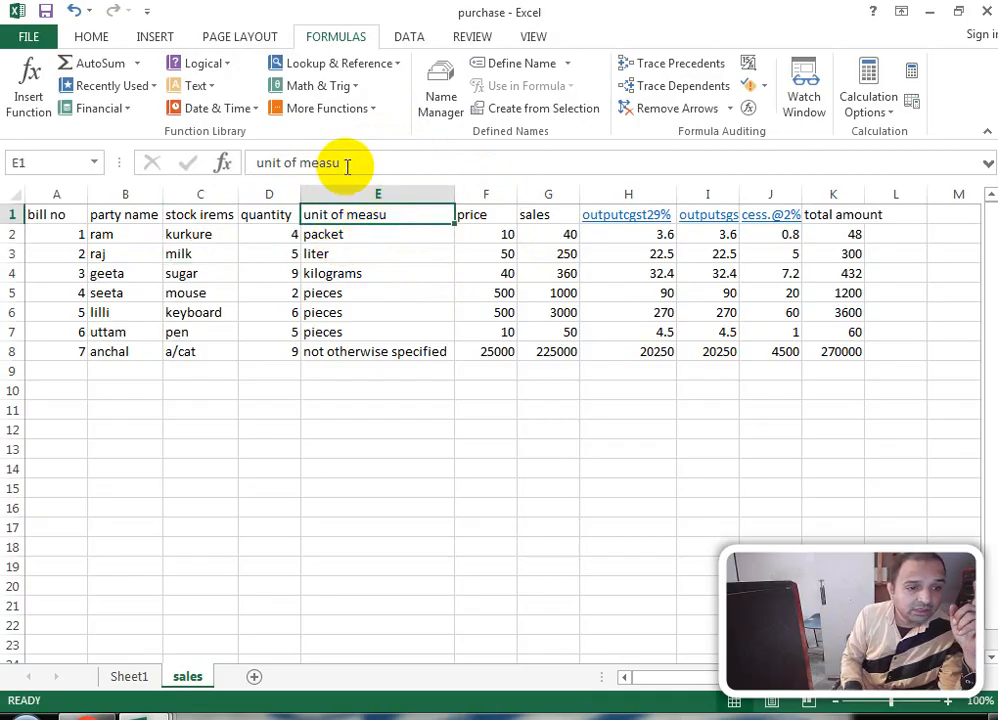
left_click(347, 163)
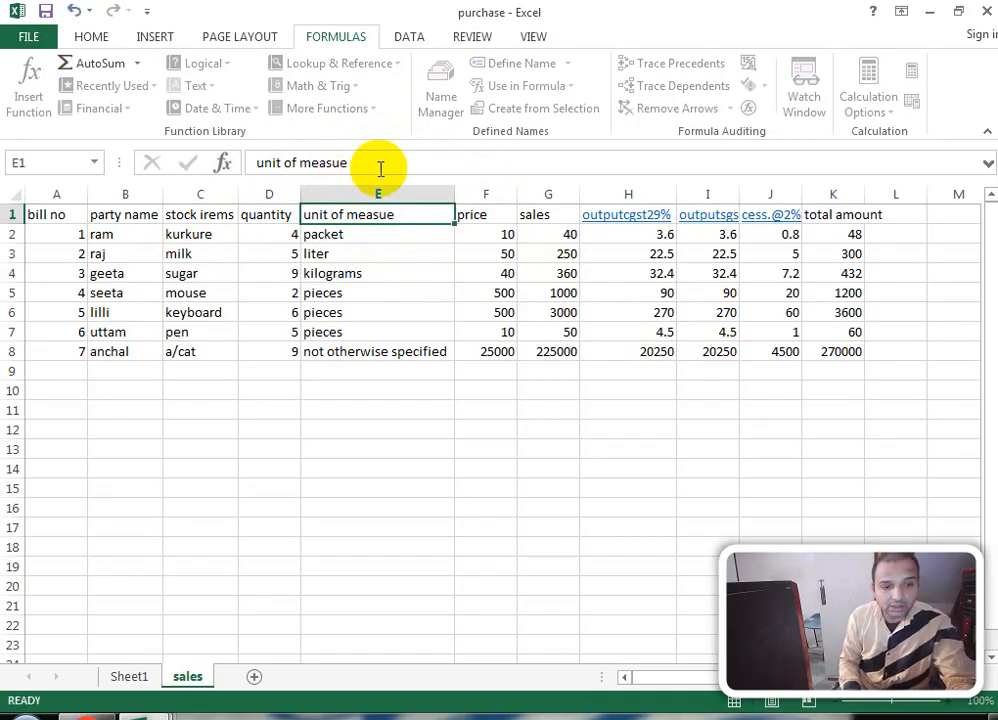
left_click(432, 239)
Step: Review row 2's price, sales and tax formulas, then autofit column I to its header
left_click(475, 215)
left_click(492, 234)
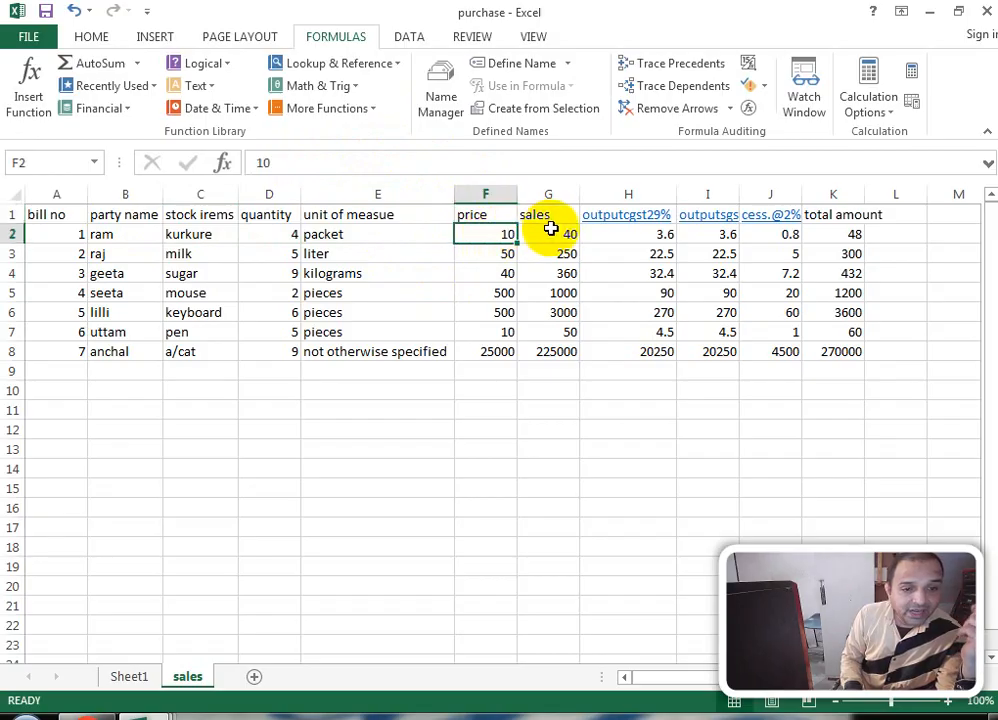
left_click(276, 232)
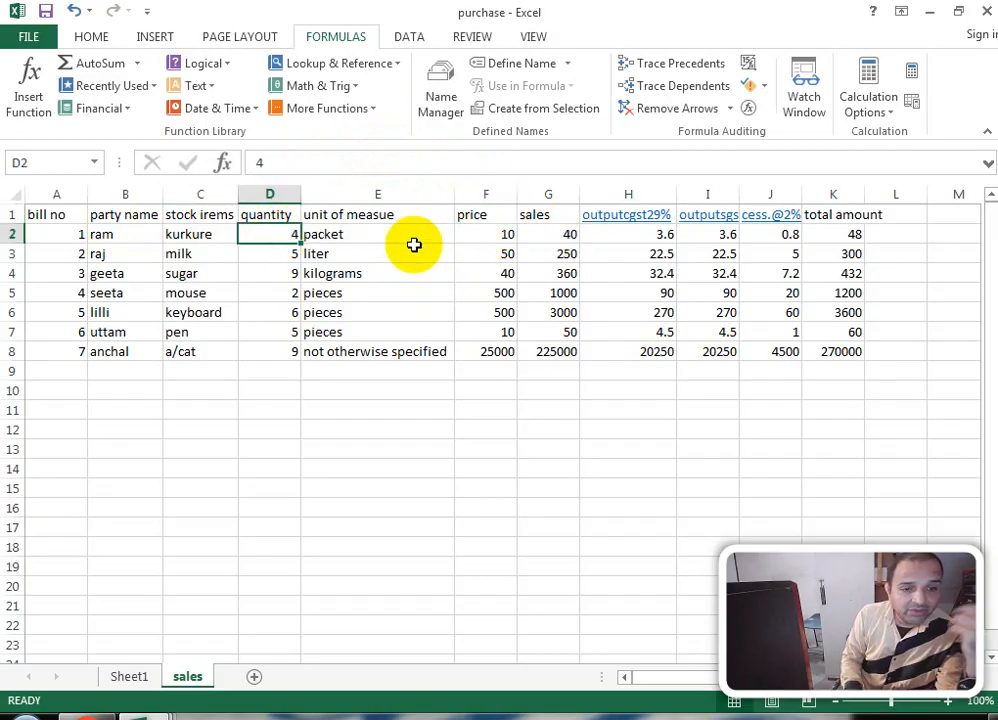
left_click(548, 237)
left_click(630, 237)
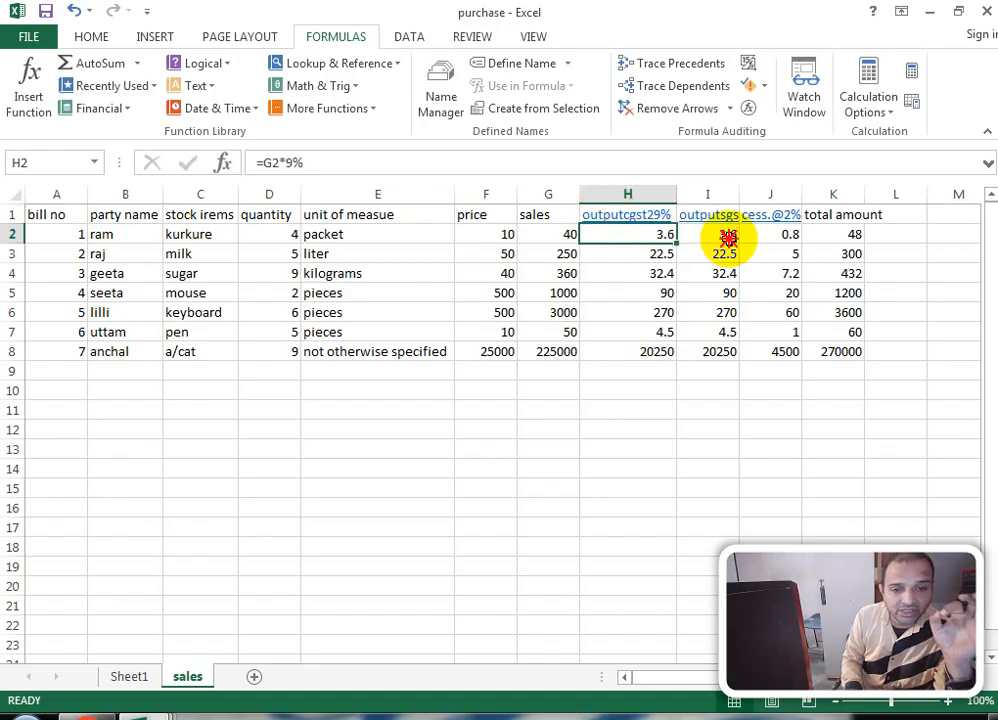
left_click(728, 234)
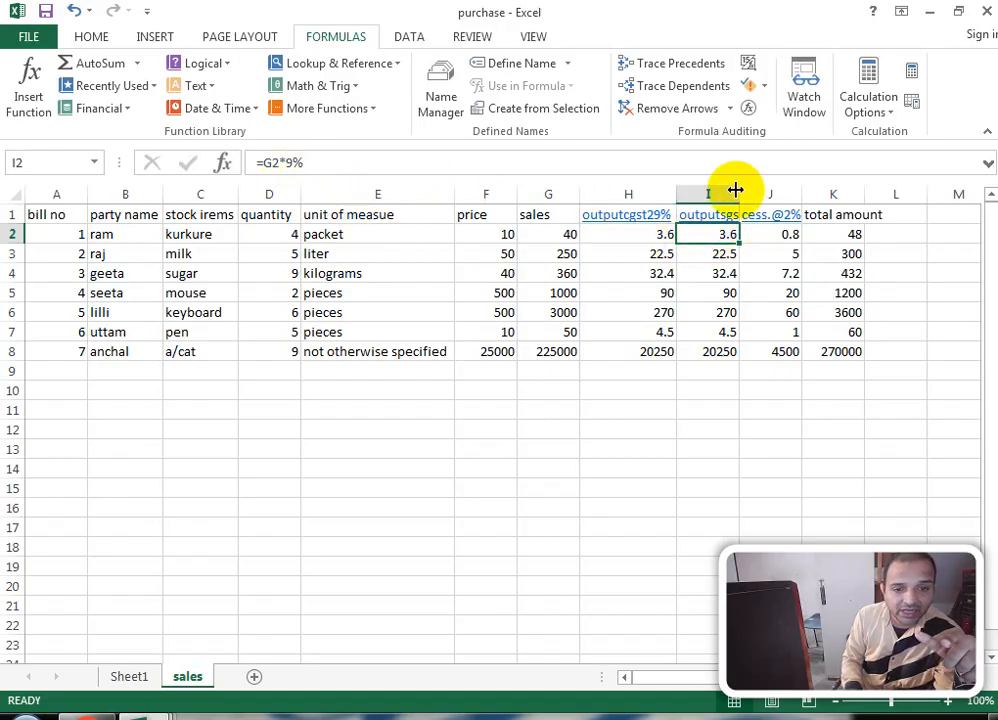
double_click(738, 193)
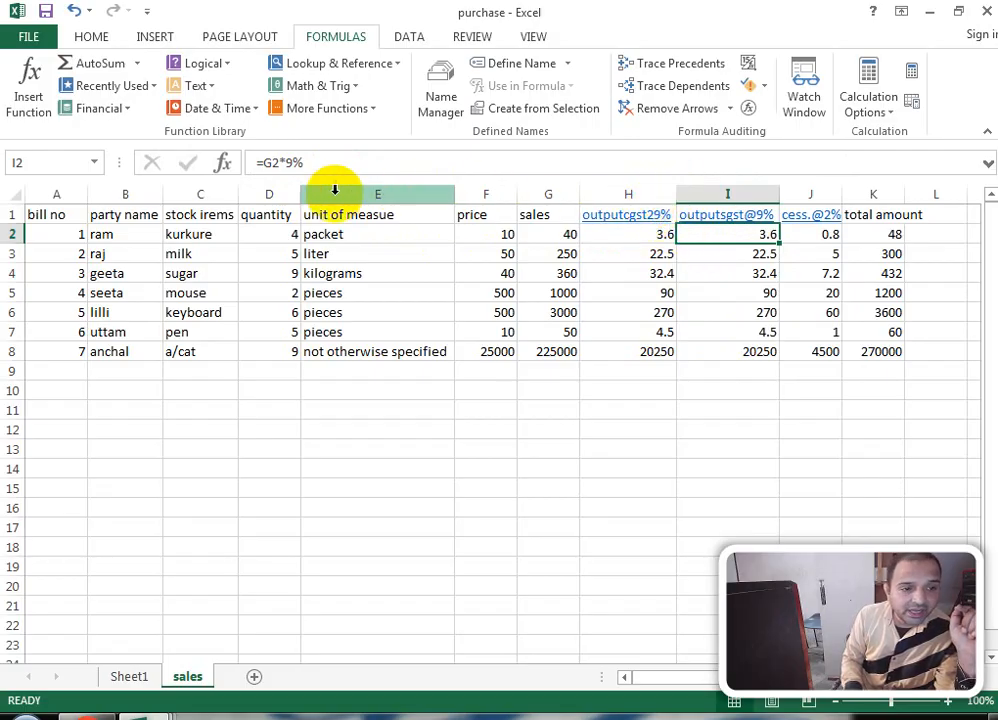
Step: Correct the H1 header to outputcgst9% and review the cess and total amount formulas
left_click(607, 232)
key("Up")
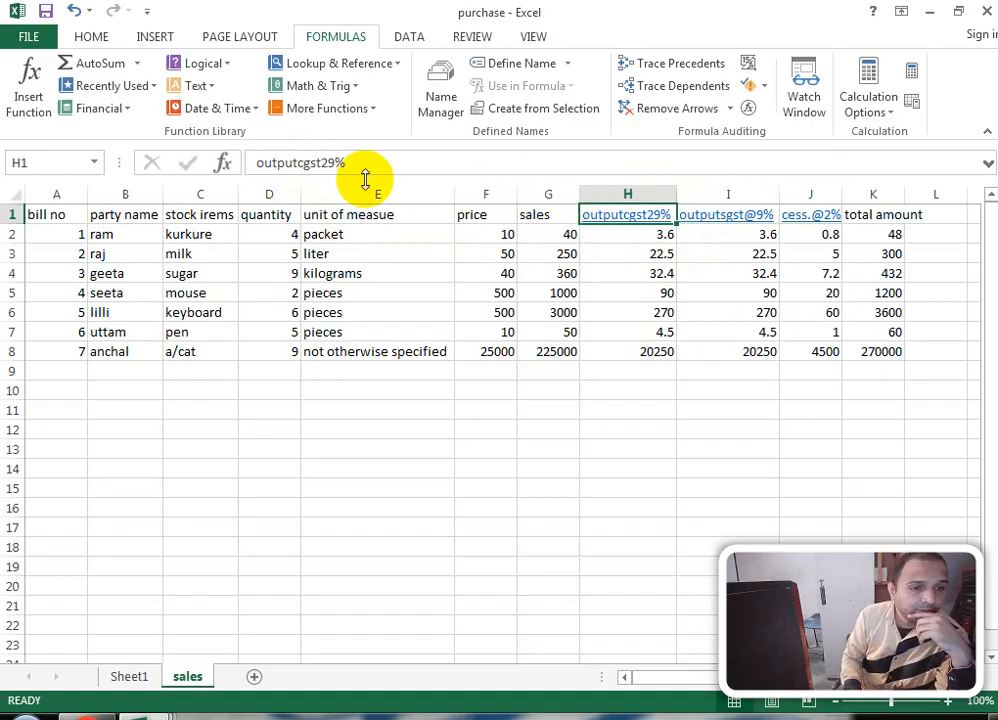
left_click(296, 162)
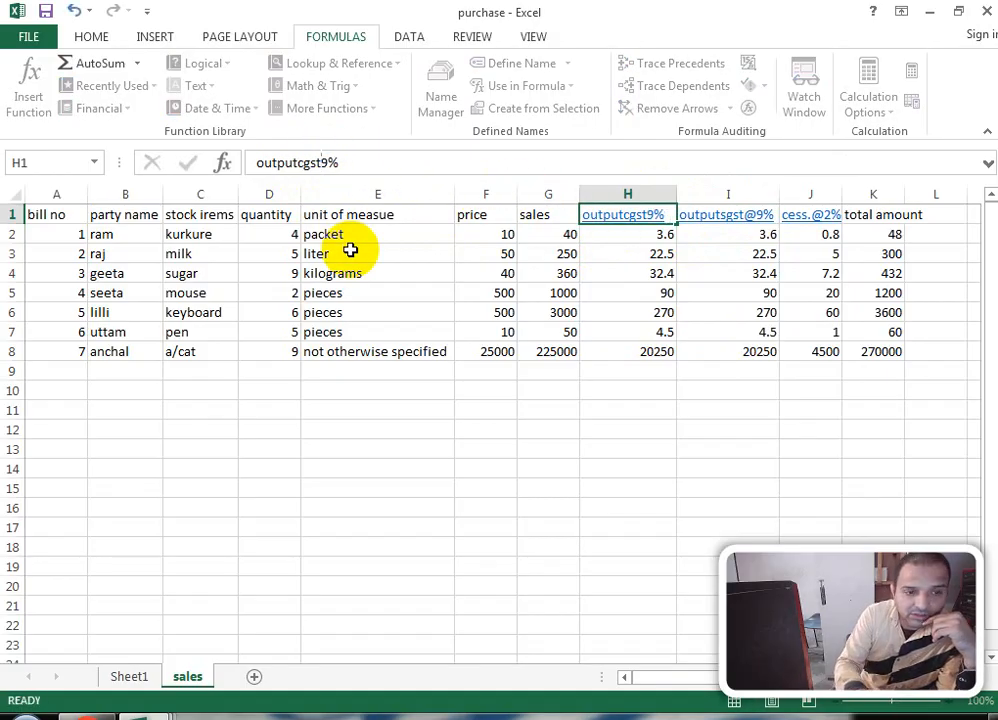
key("Down")
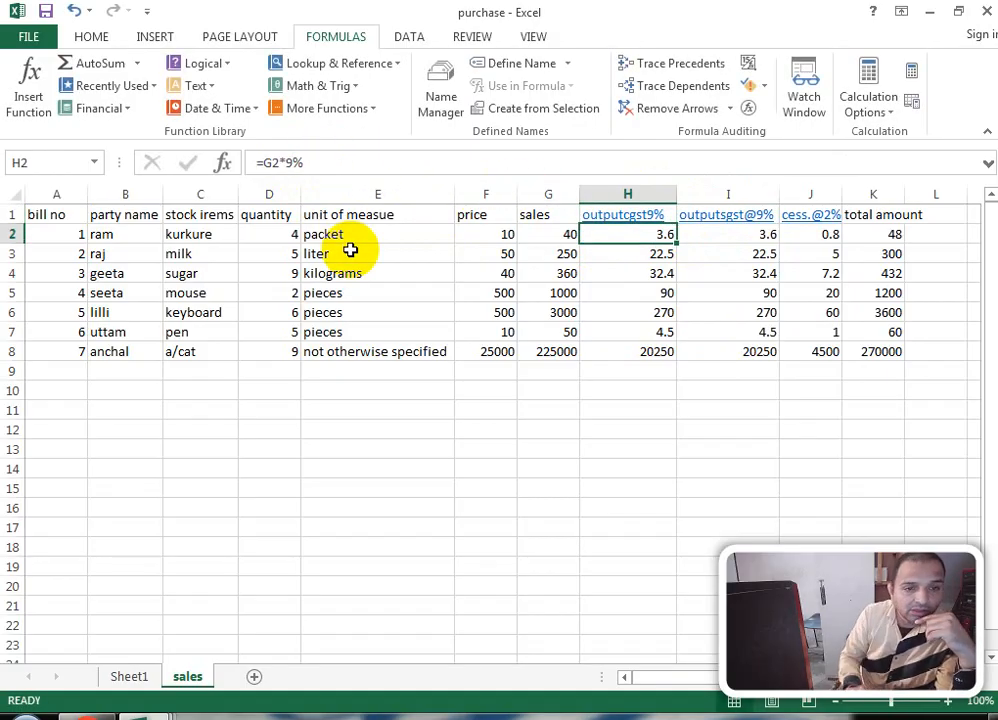
left_click(813, 234)
left_click(887, 216)
left_click(887, 232)
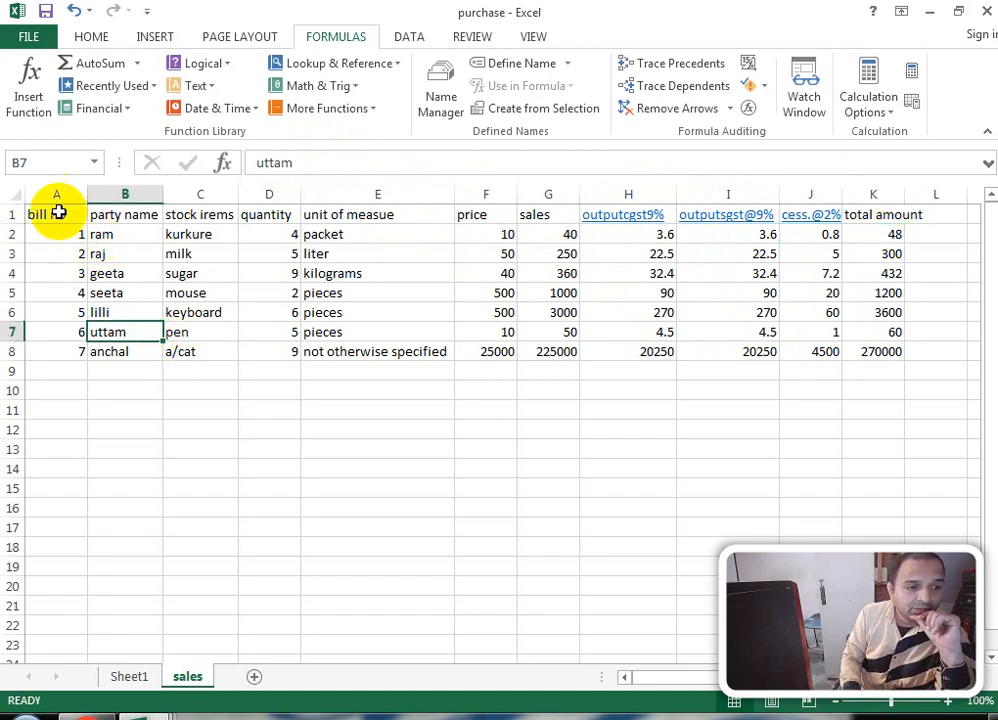
Step: Copy the bill no through sales table into a new sheet
left_click_drag(60, 212, 526, 356)
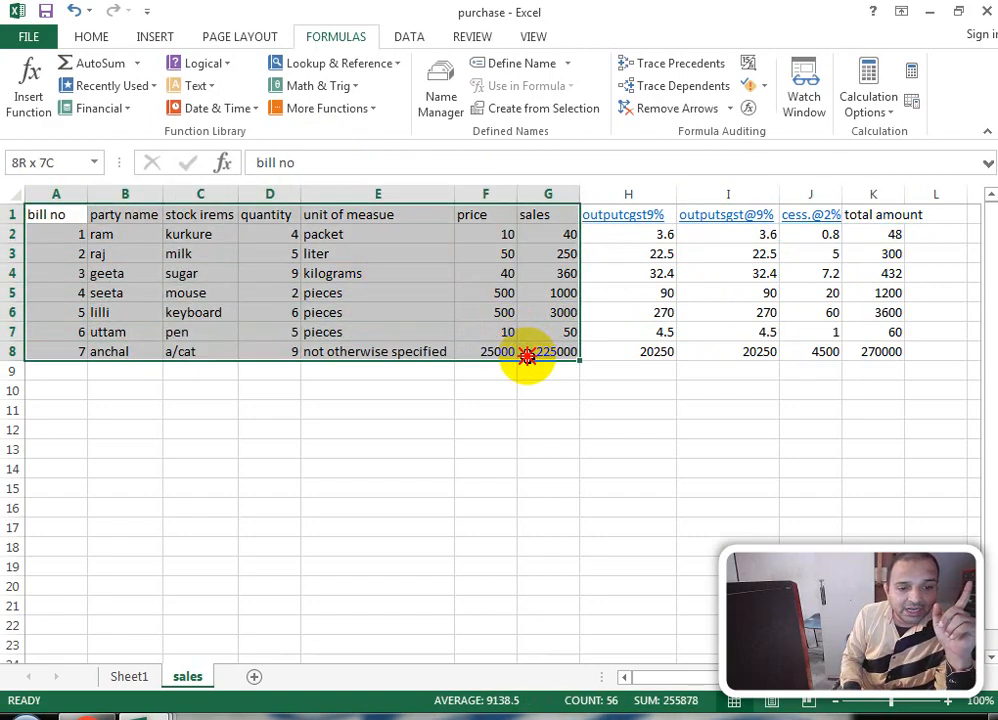
right_click(278, 278)
left_click(337, 316)
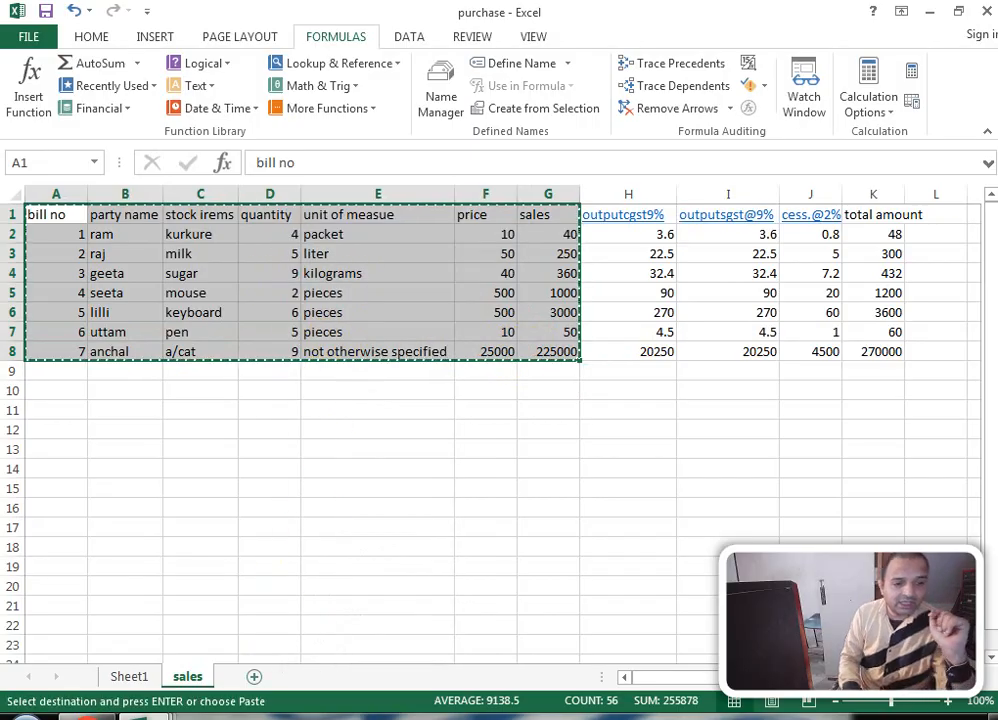
left_click(256, 676)
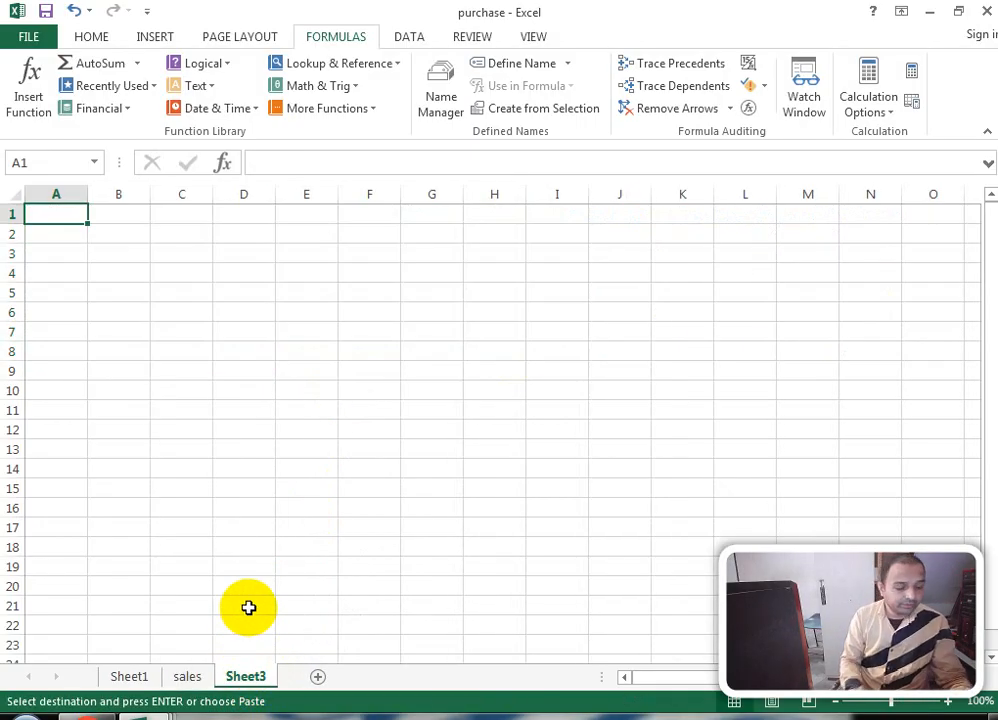
key("ctrl+v")
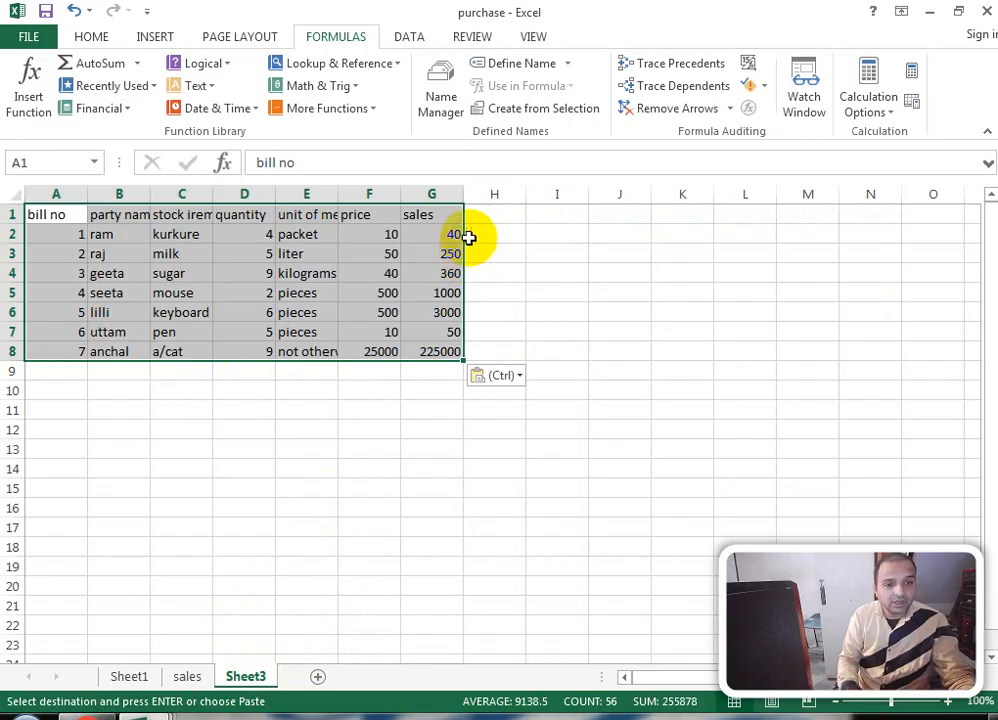
Step: Enter the outputigst@18% heading in H1 and begin a formula in H2
left_click(500, 213)
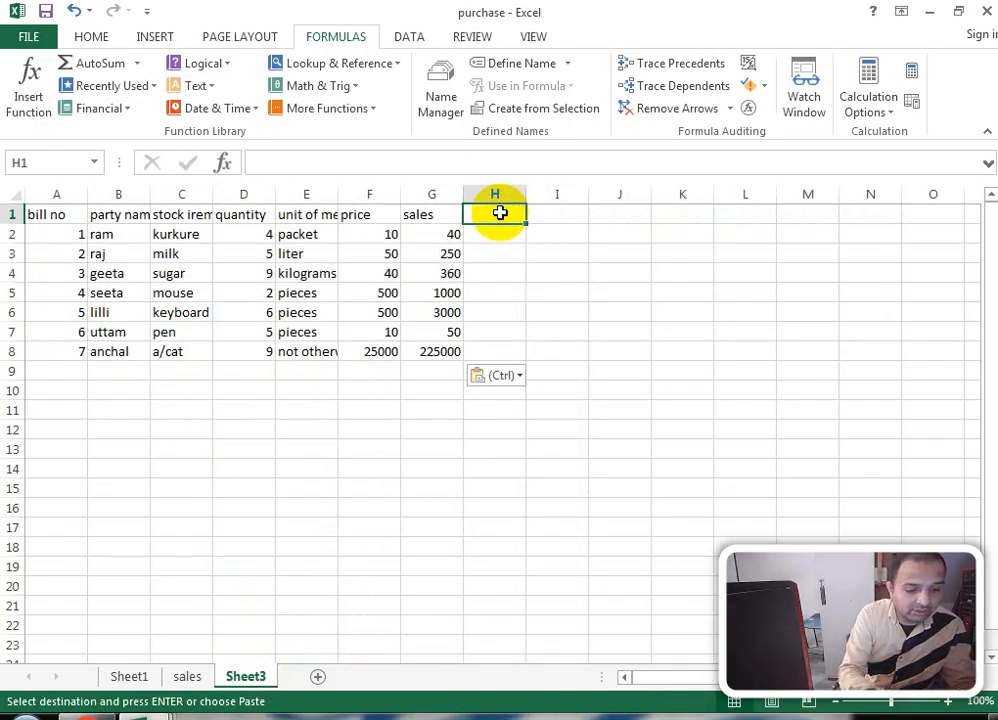
type("outp")
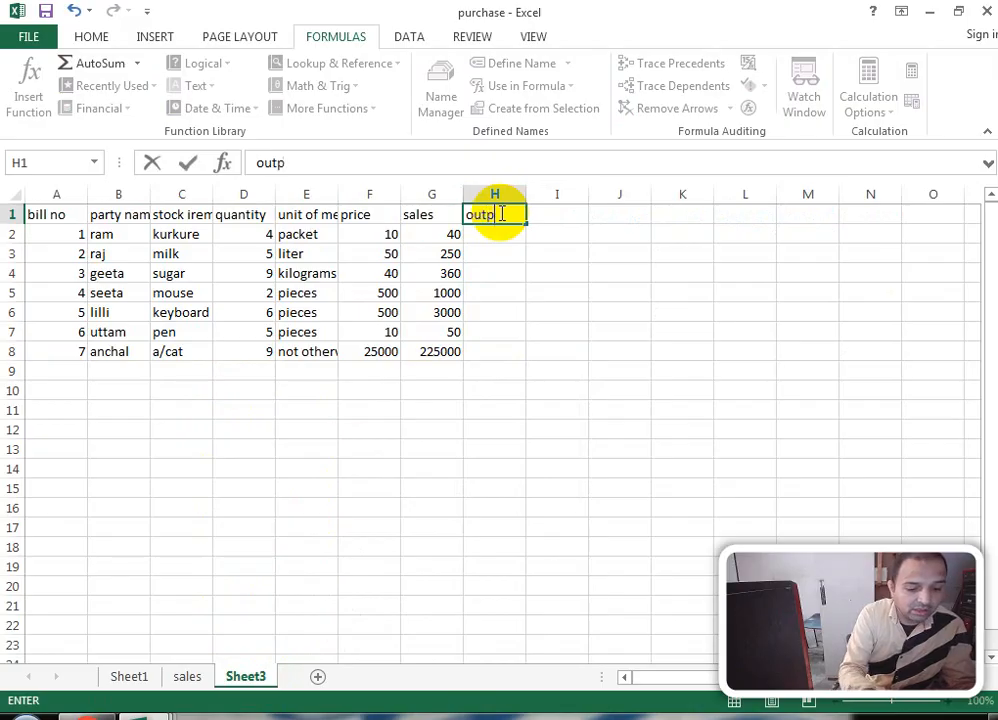
type("uti")
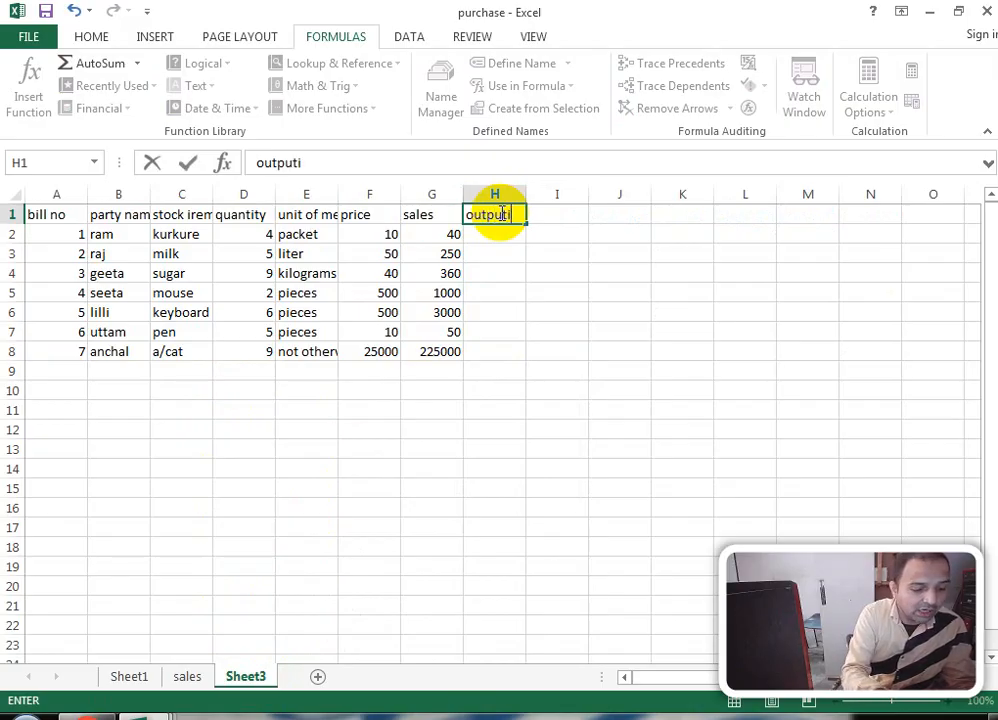
type("gst@")
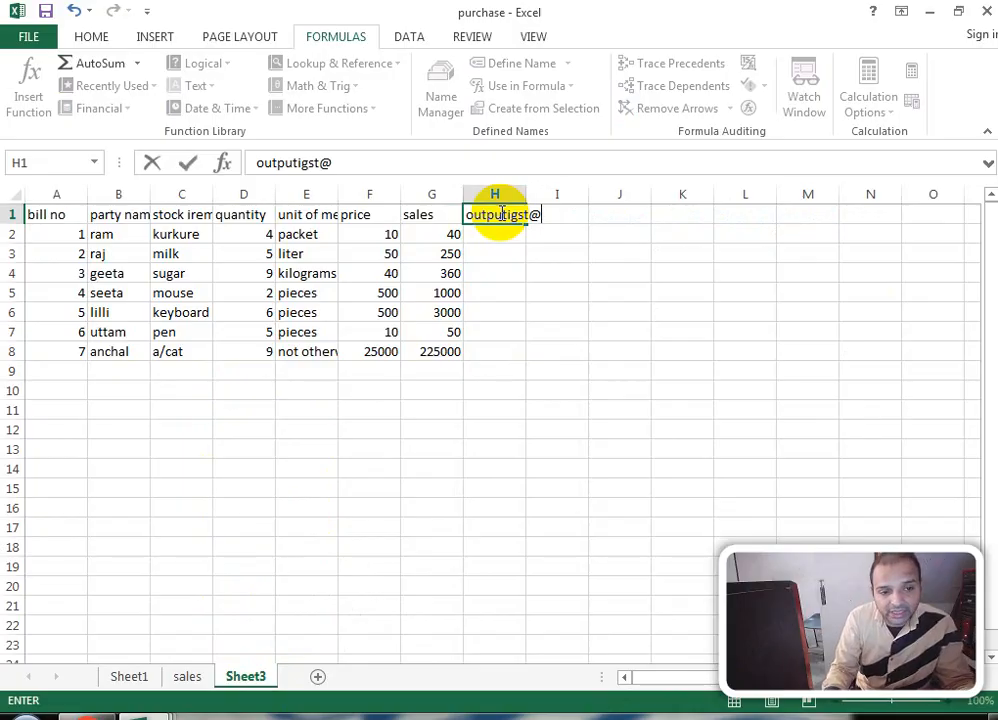
type("18")
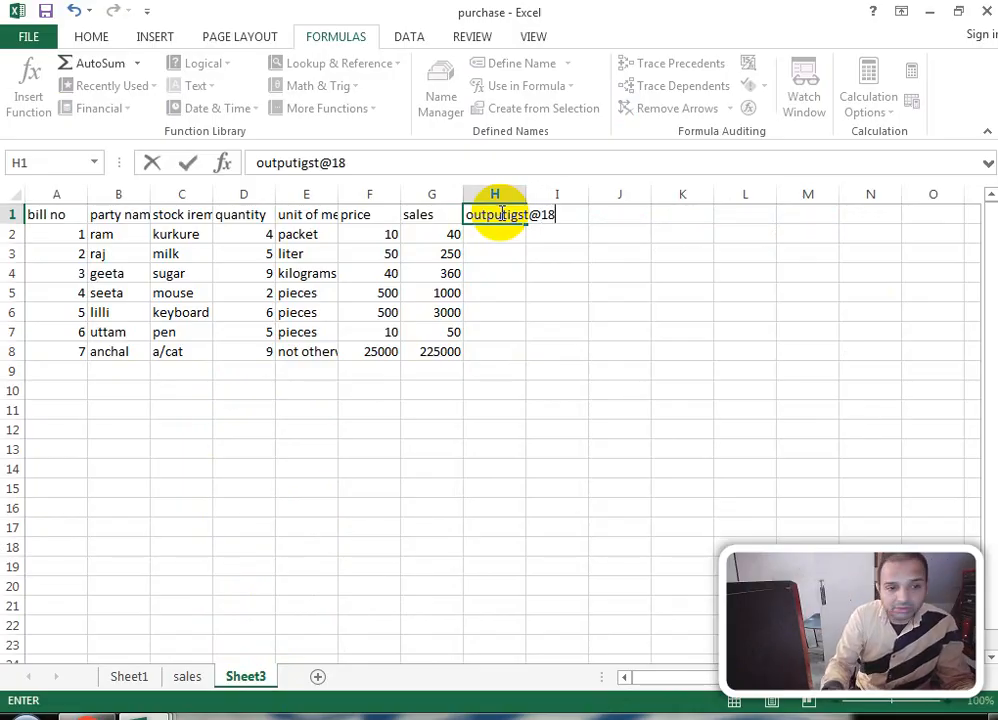
type("%")
key("Return")
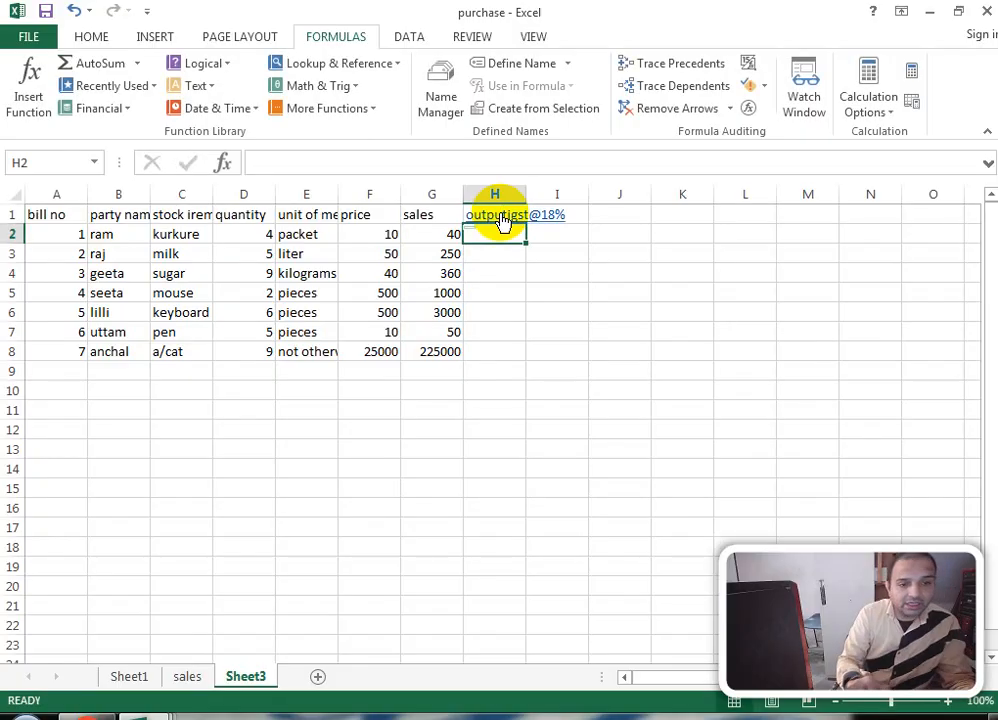
type("=")
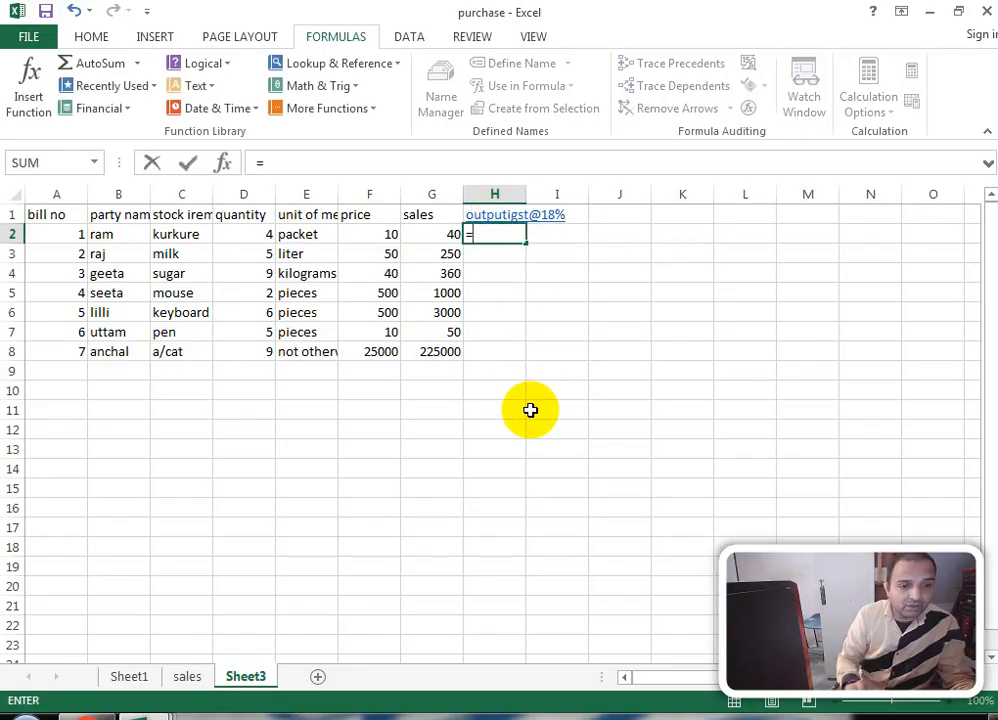
Step: Complete H2 as =G2*18% and widen column H
left_click(426, 238)
type("*")
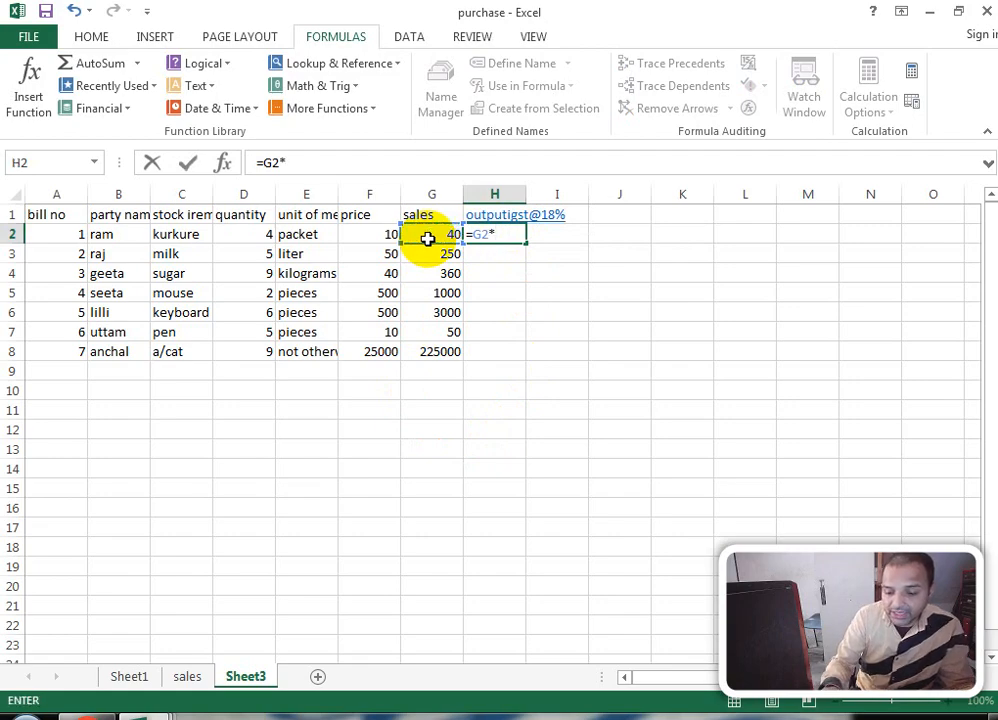
type("18%")
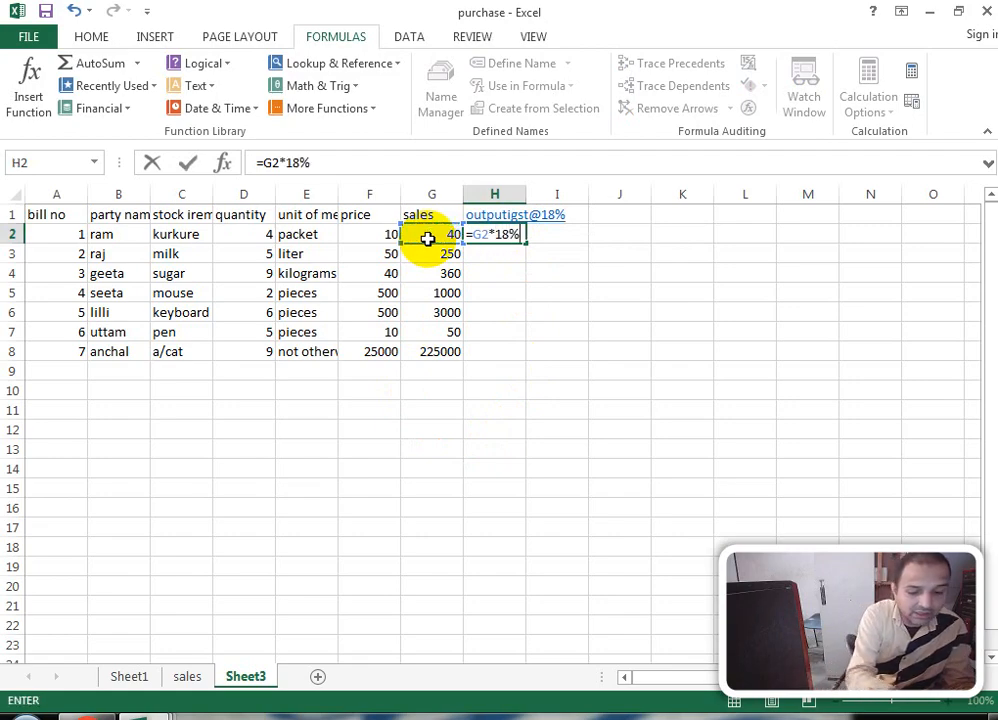
key("Return")
left_click_drag(526, 193, 571, 200)
Step: Add a total heading in I1 with =G2+H2 in I2
left_click(600, 210)
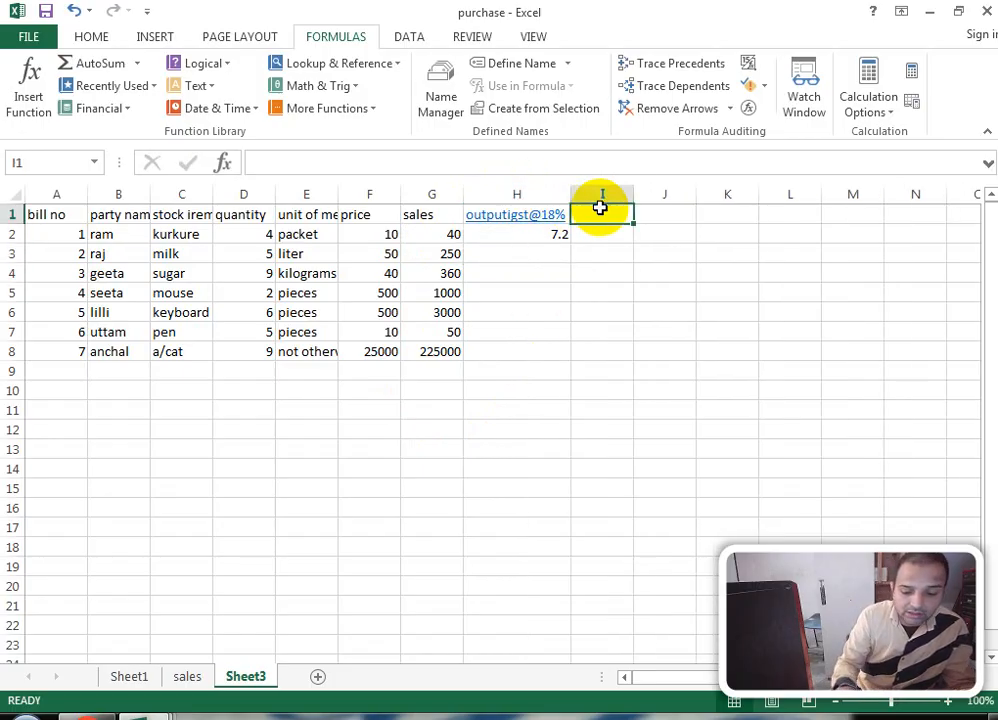
type("total")
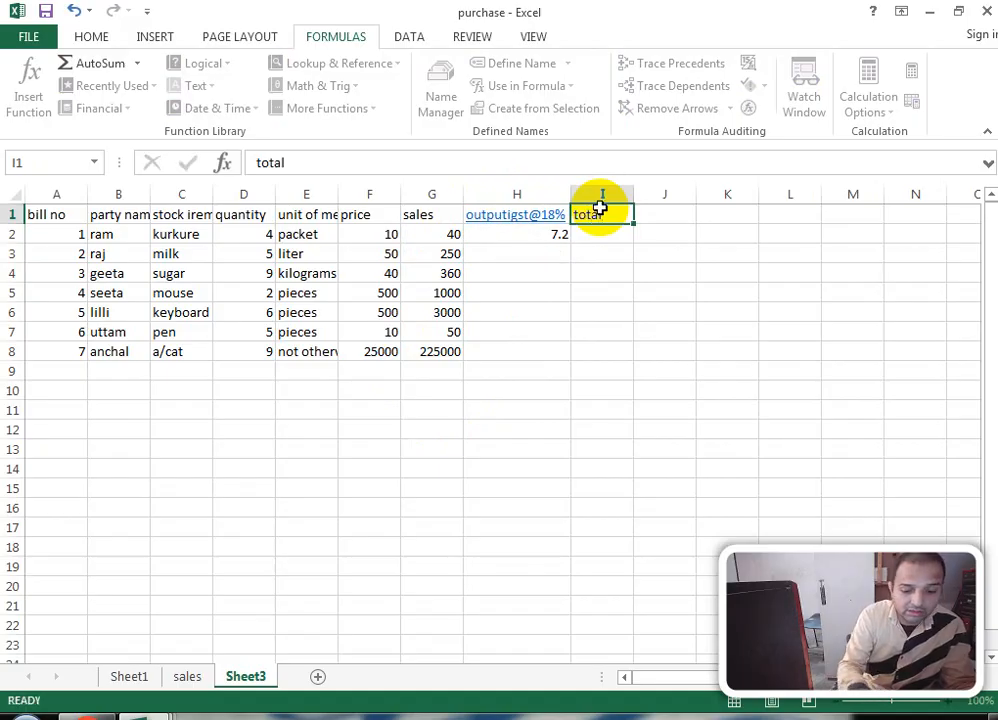
key("Return")
type("=")
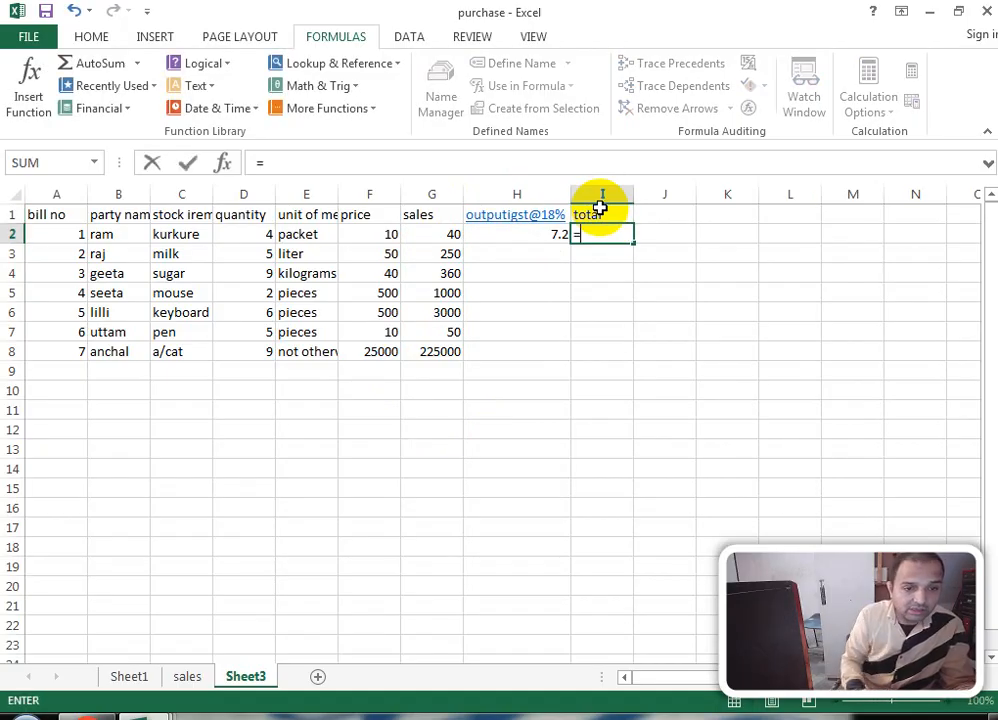
left_click(427, 237)
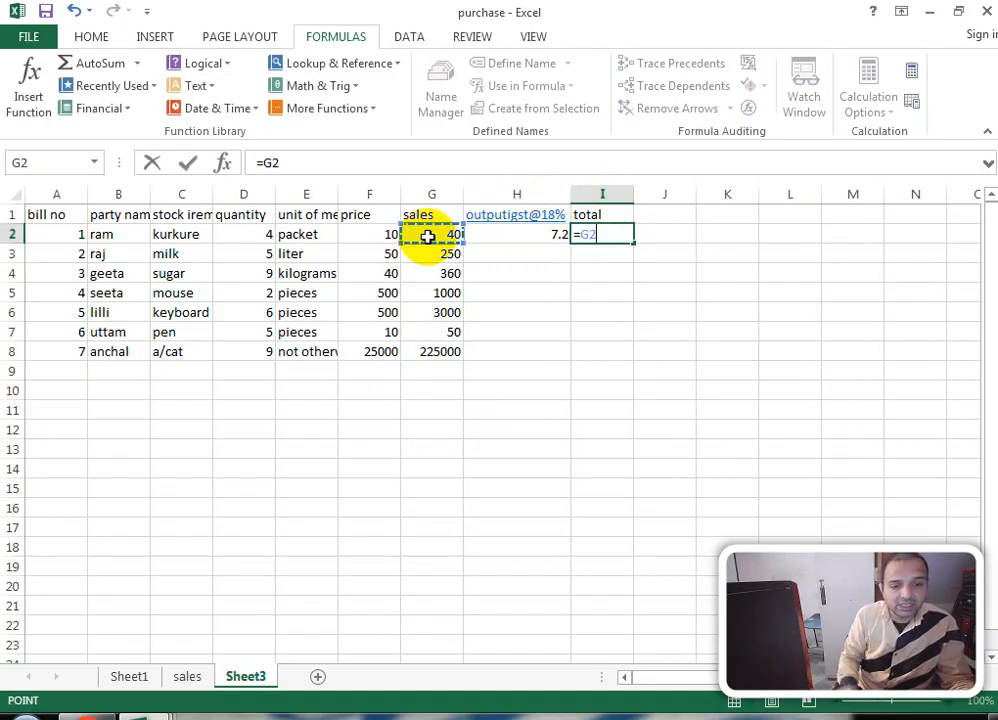
type("+")
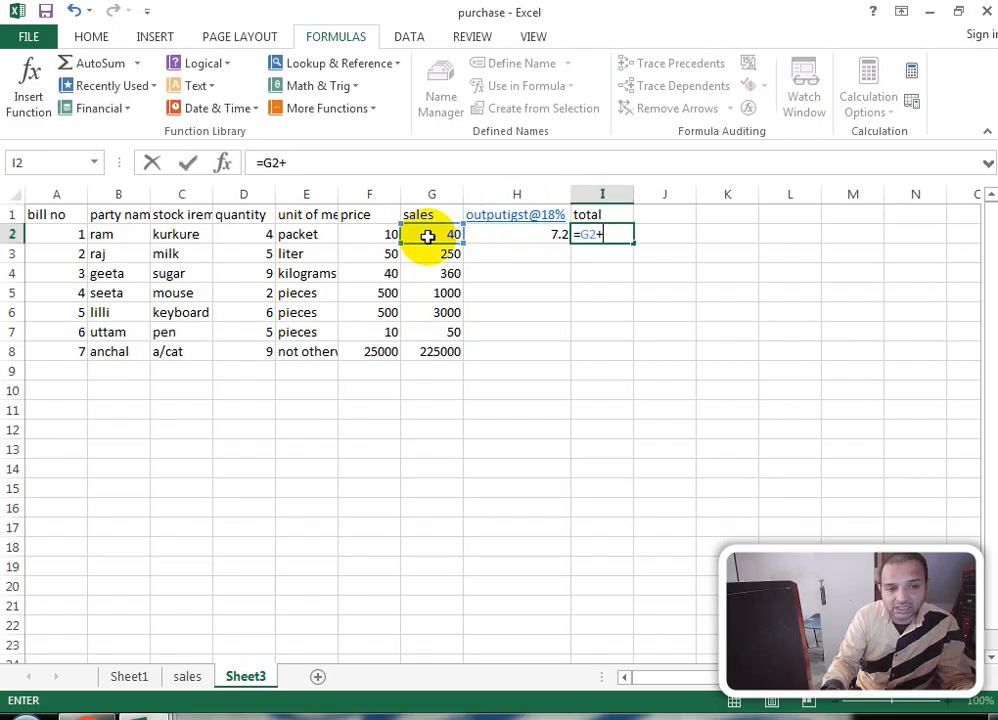
left_click(549, 234)
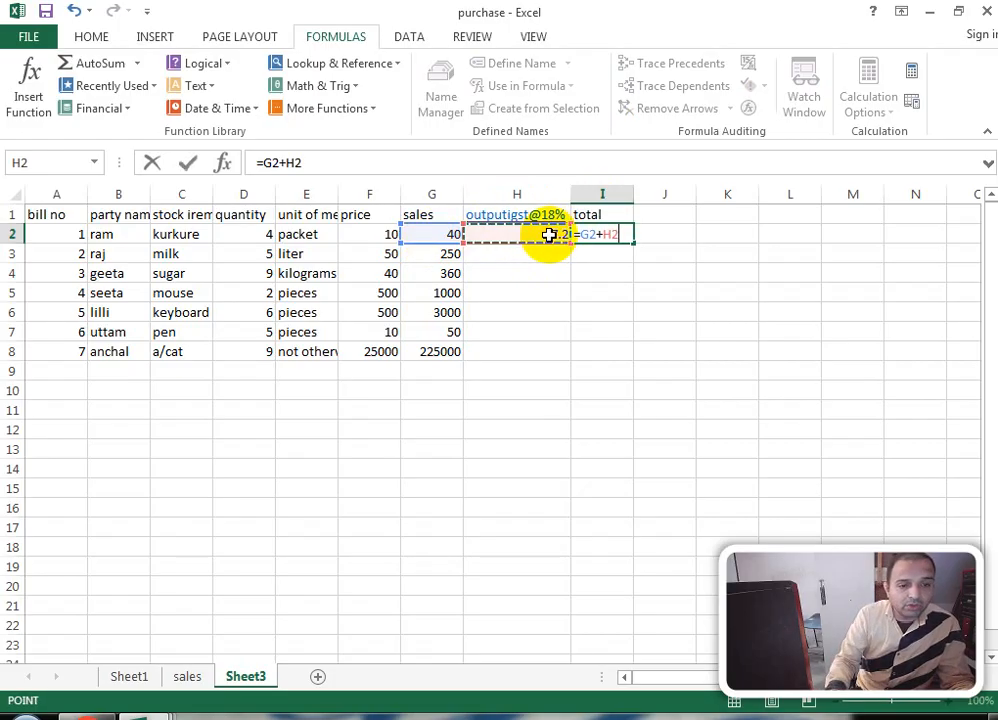
key("Return")
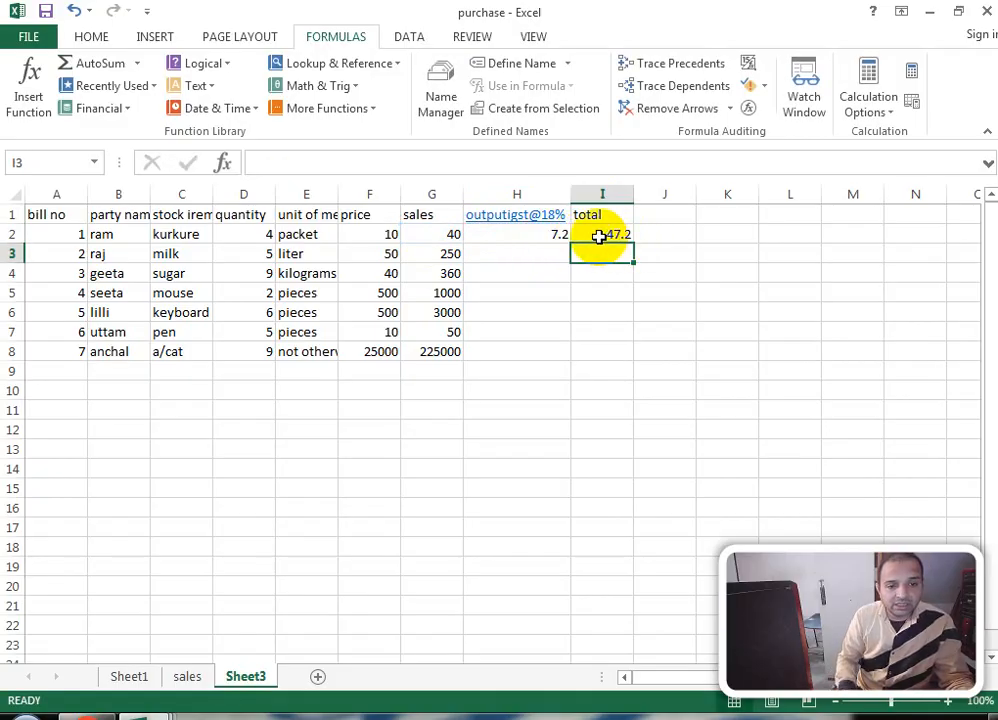
Step: Fill H2:I8 down to compute IGST and totals for all seven items, then add a blank sheet
left_click(597, 234)
left_click_drag(517, 236, 608, 345)
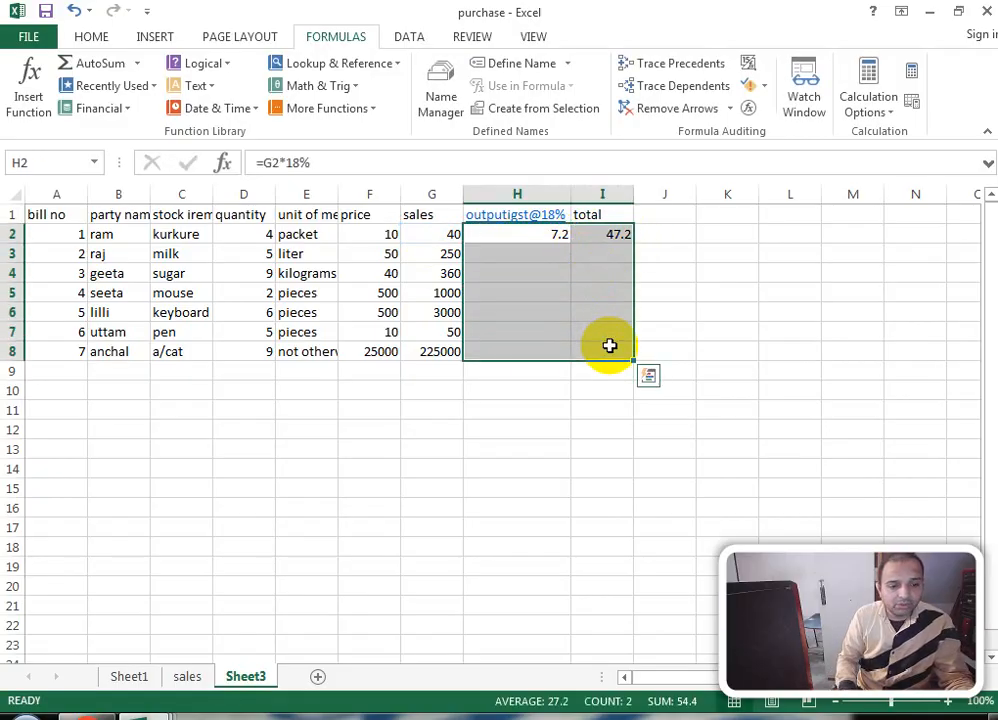
key("ctrl+d")
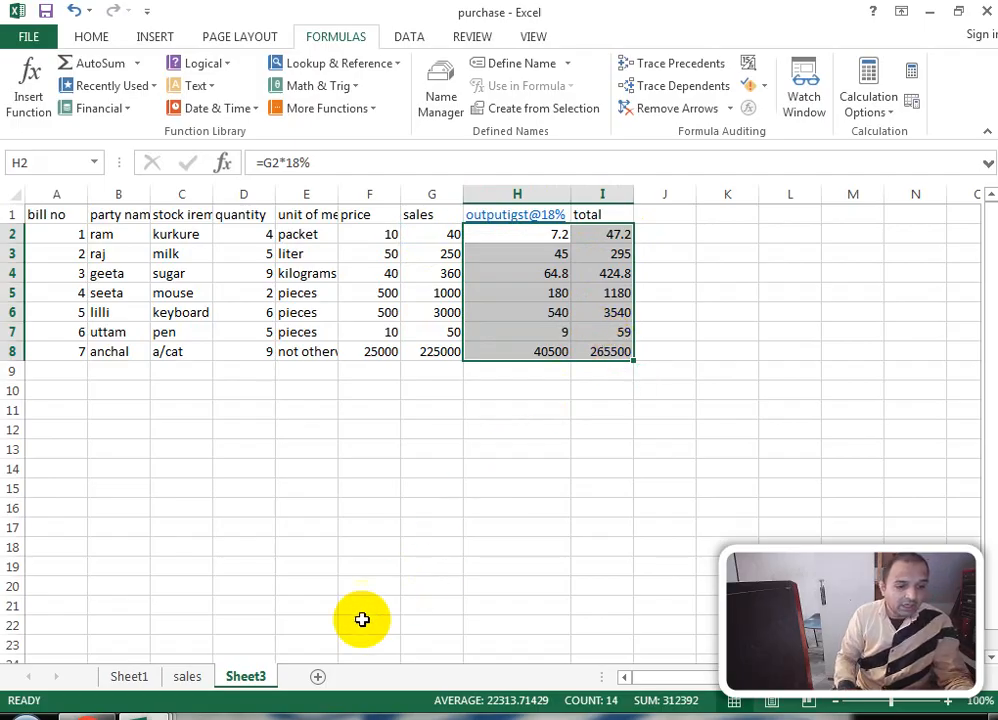
left_click(318, 676)
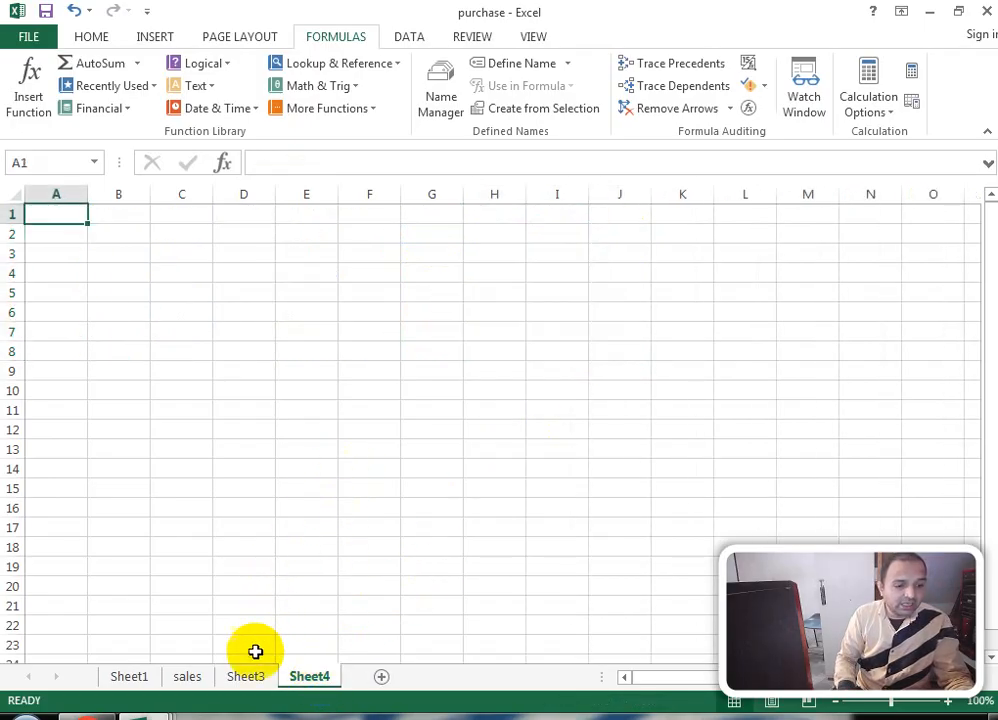
Step: Copy A1:G8 from Sheet3 and paste it into a new sheet
left_click(246, 677)
left_click(227, 421)
left_click_drag(56, 214, 436, 356)
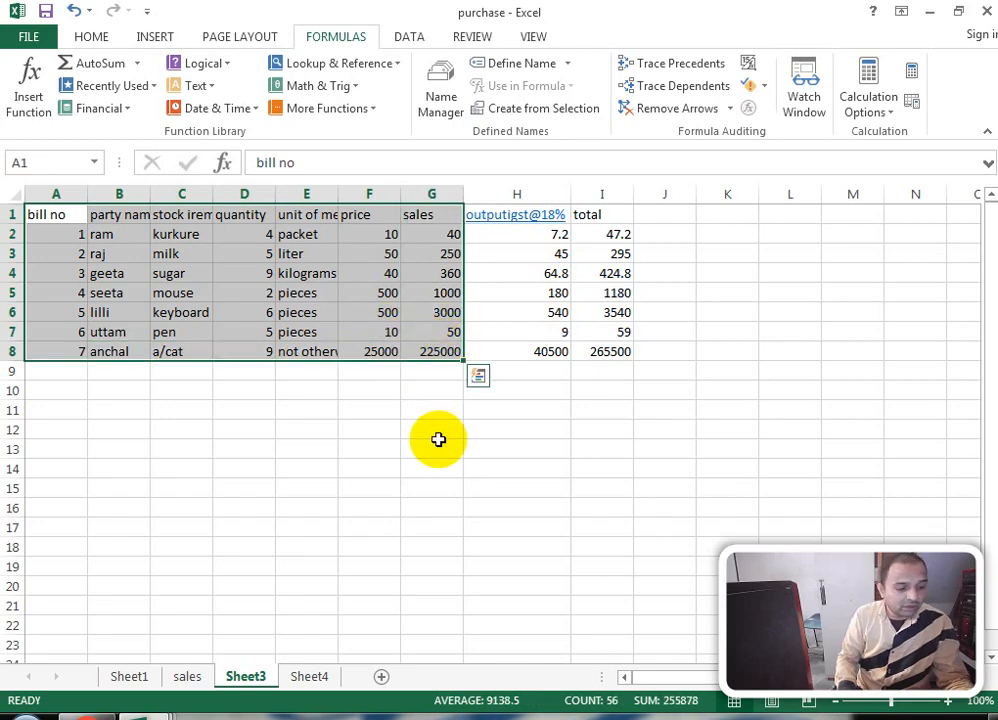
key("ctrl+c")
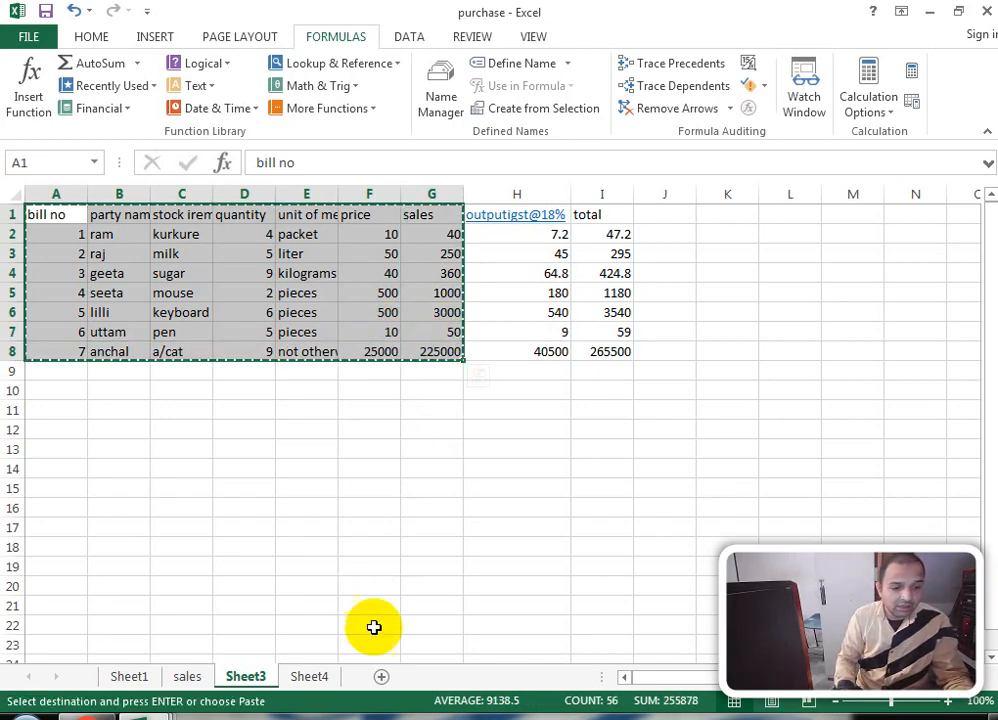
left_click(380, 676)
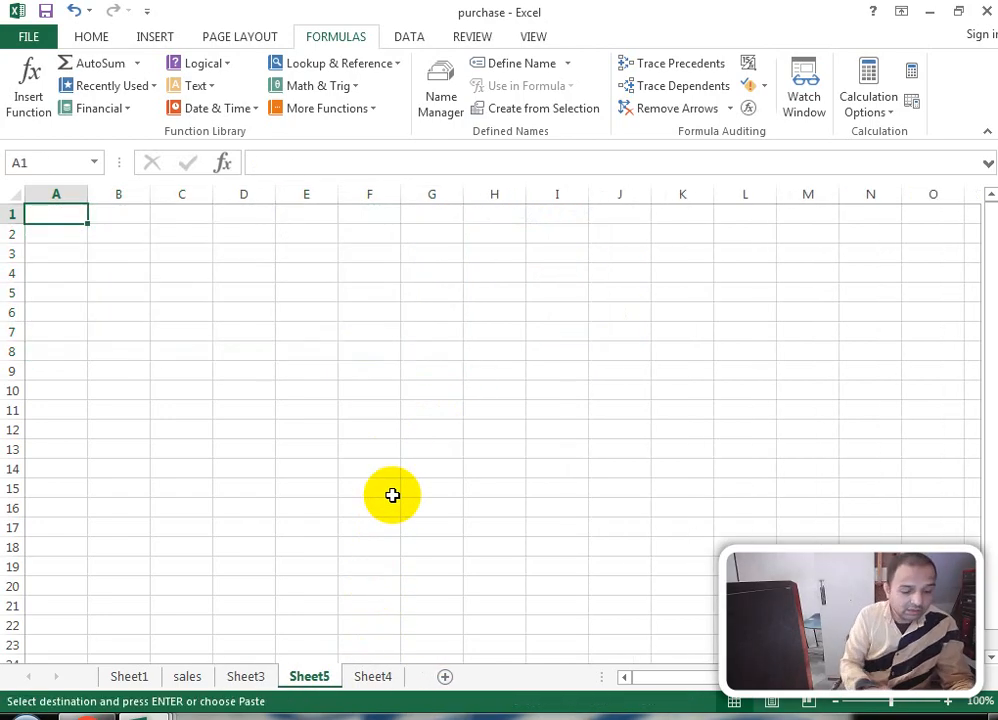
key("ctrl+v")
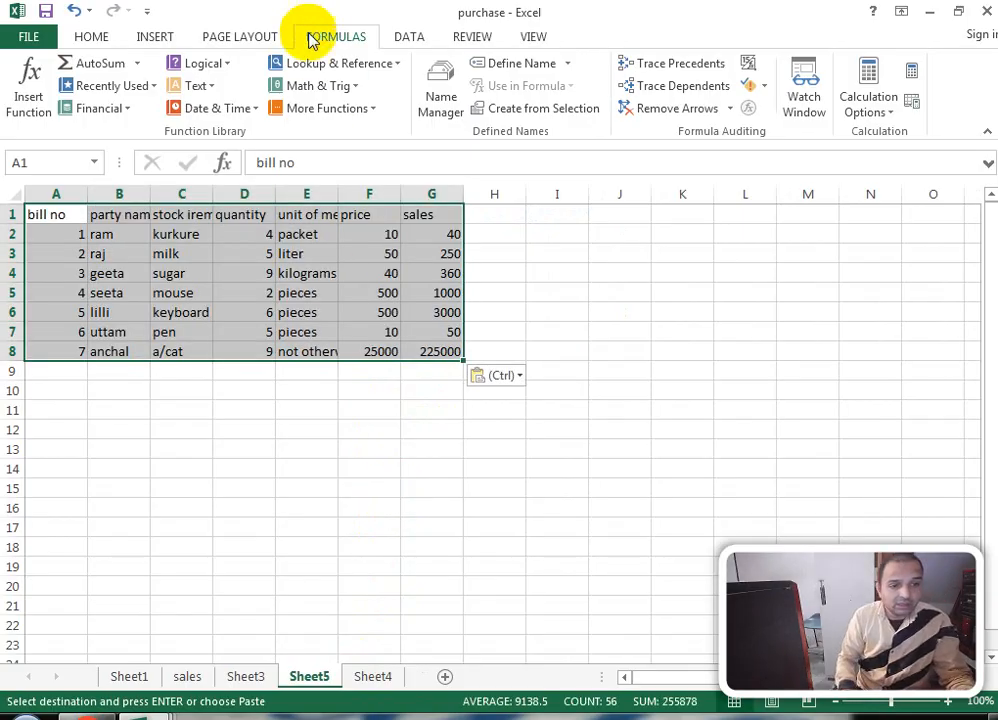
Step: Replace the G1 heading sales with purchase amount and autofit column G
left_click(450, 215)
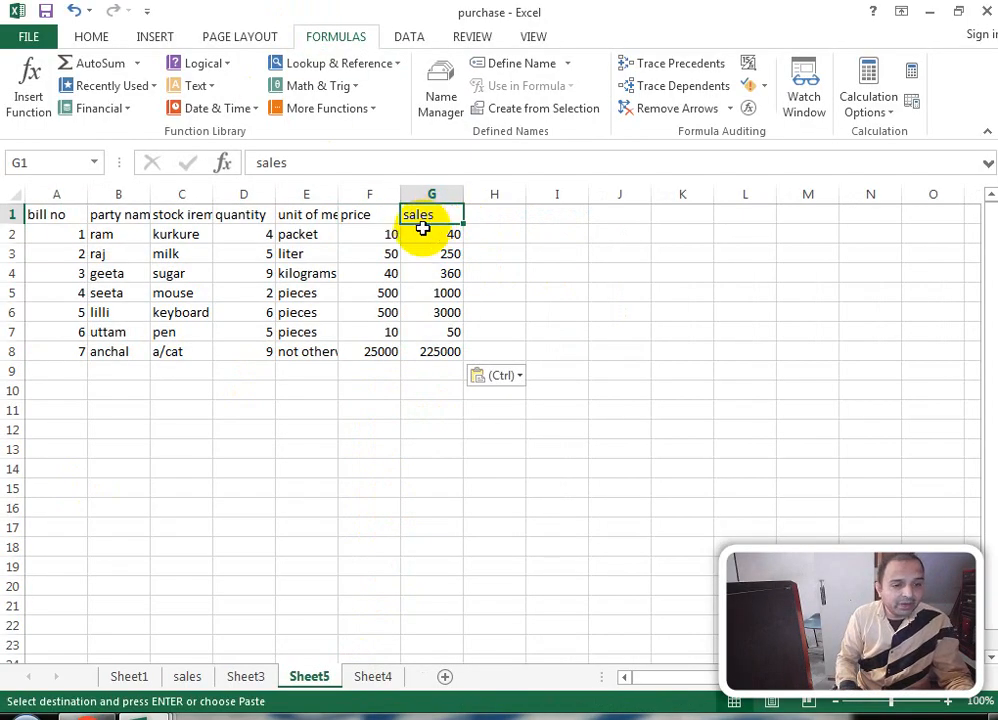
left_click(455, 232)
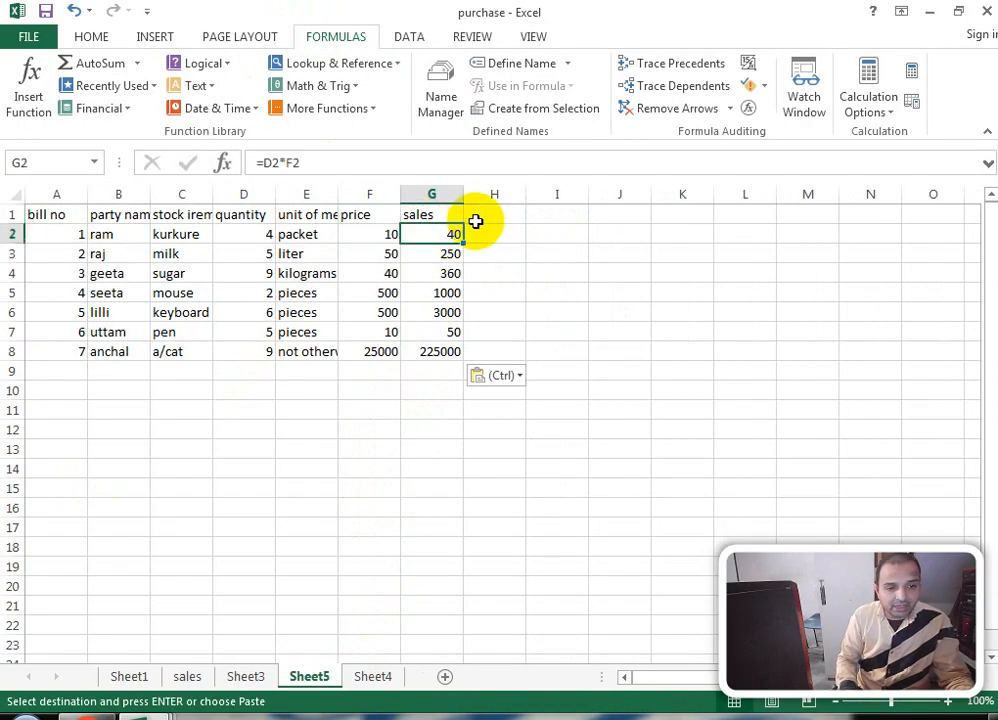
left_click(420, 215)
type("p")
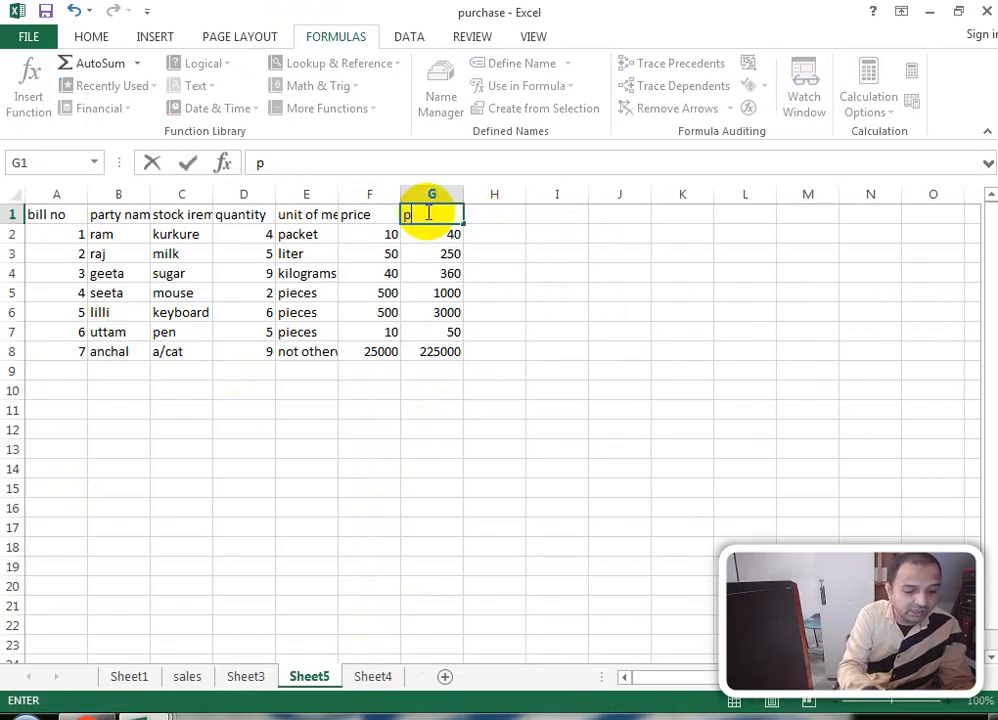
type("urchas")
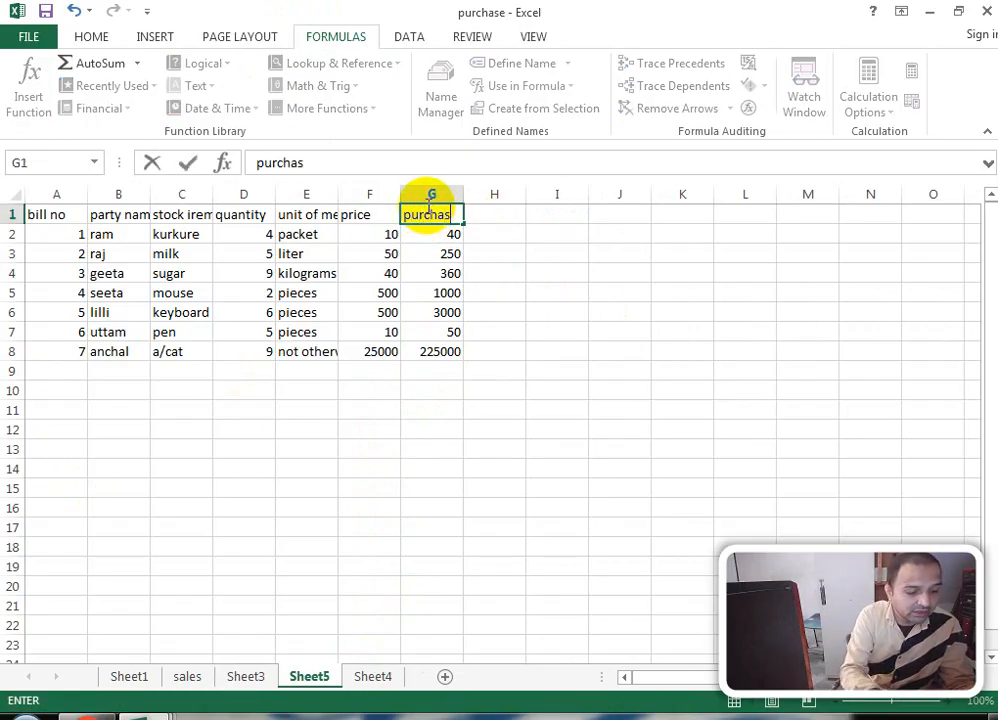
type("e a")
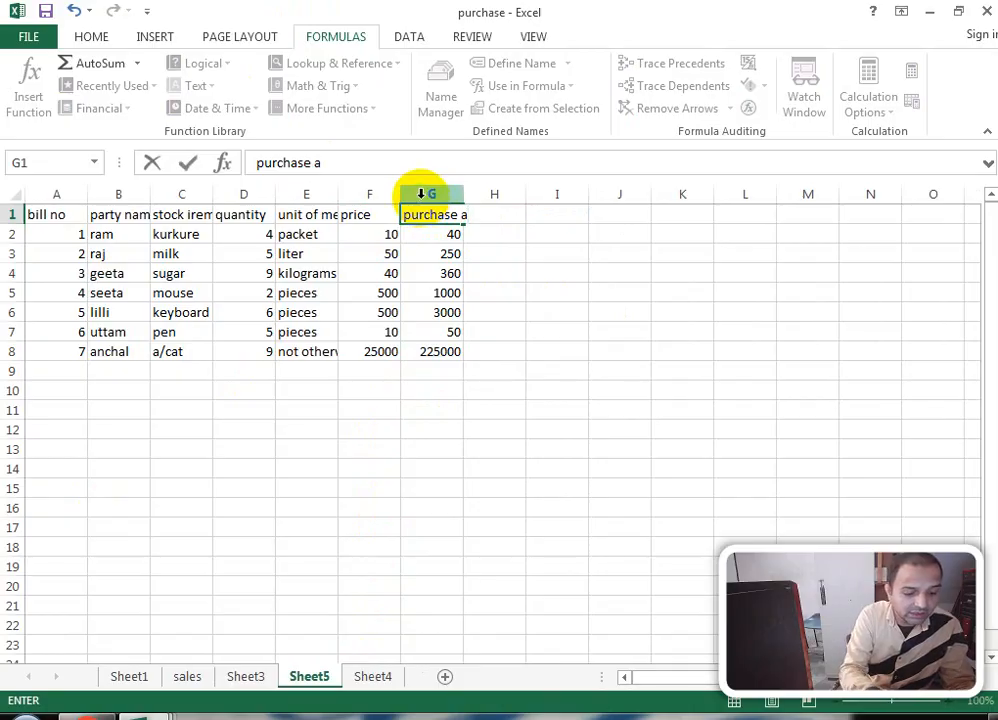
type("mount")
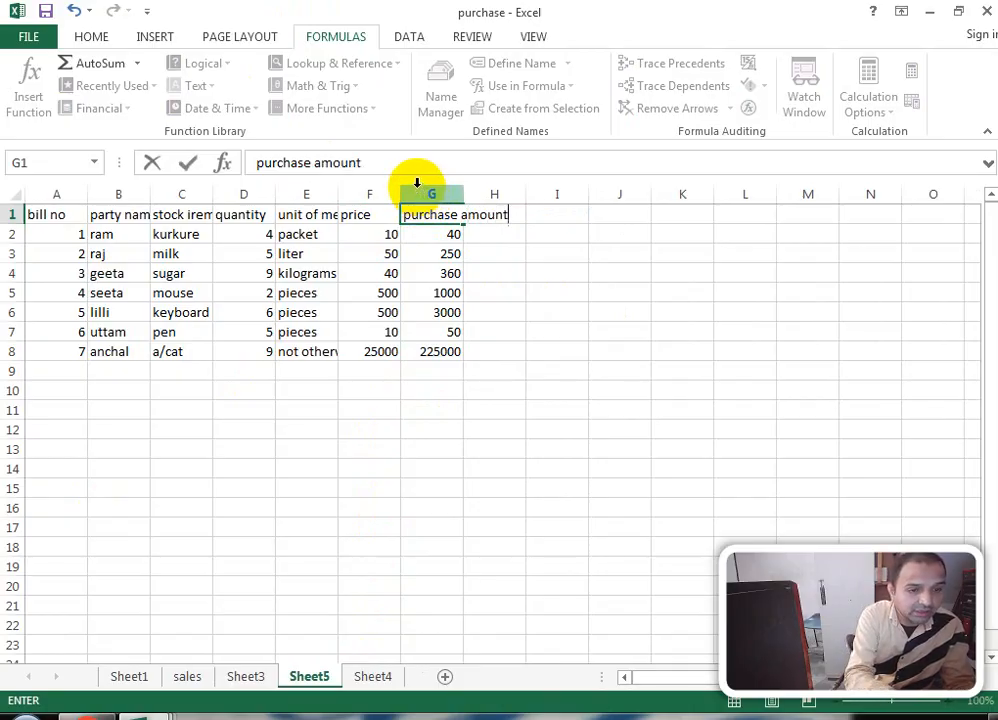
left_click(545, 310)
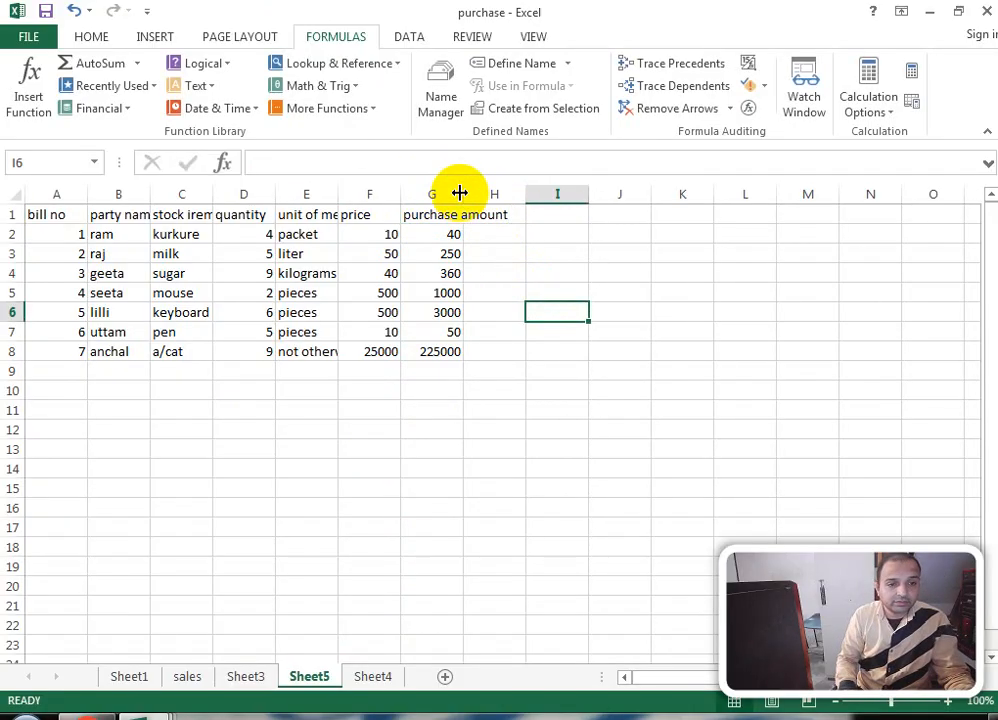
double_click(463, 194)
Step: Enter the igst@18% heading in H1
left_click(552, 213)
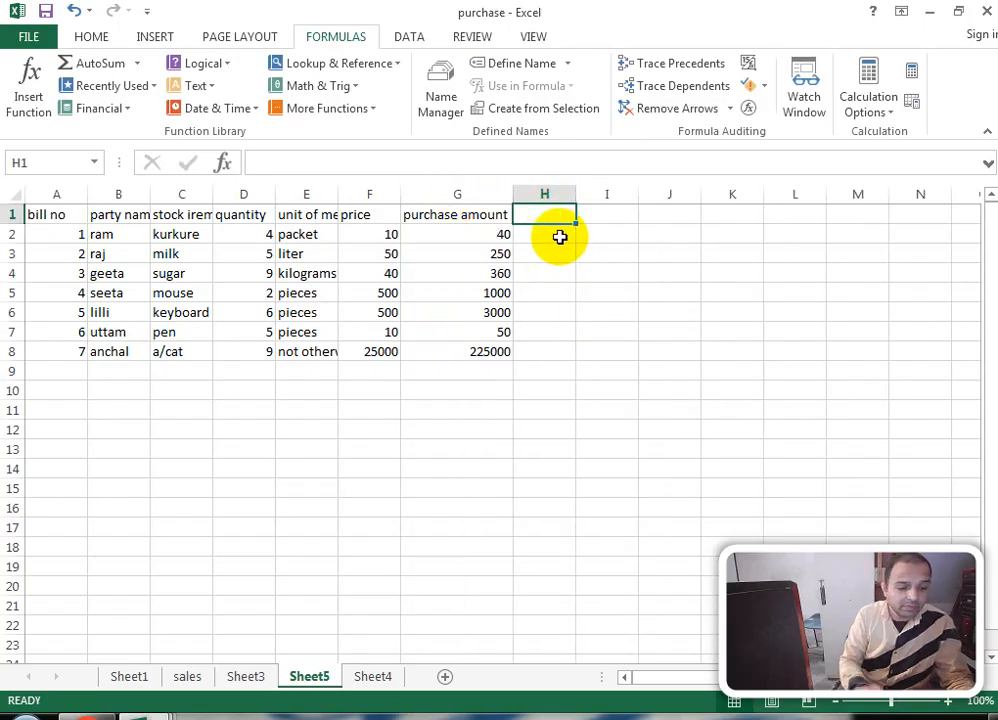
type("igst")
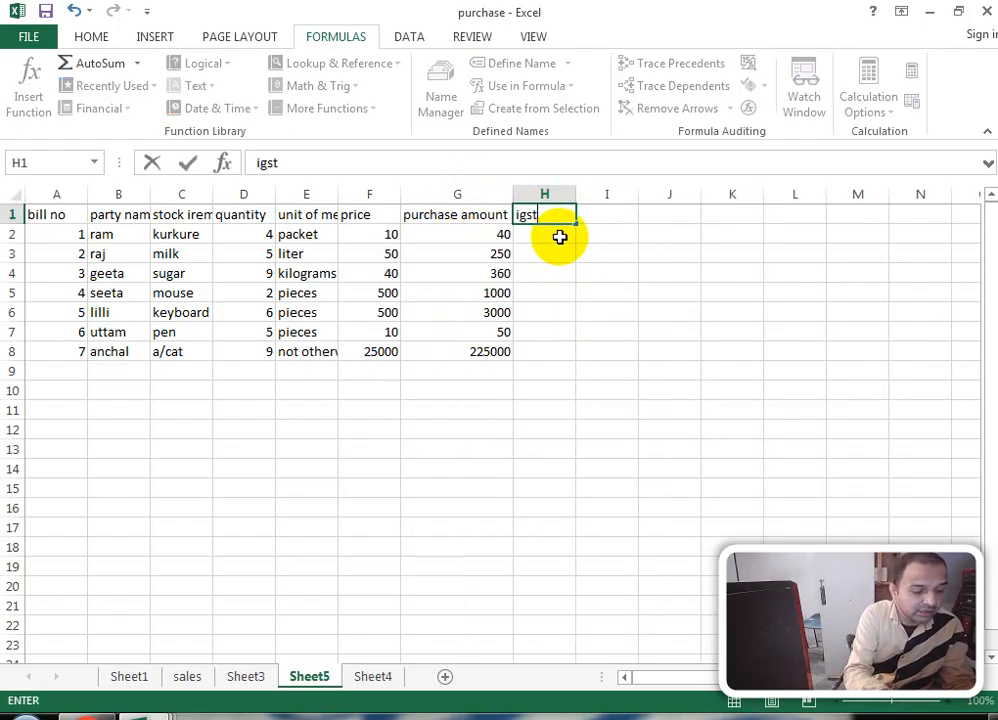
type("@")
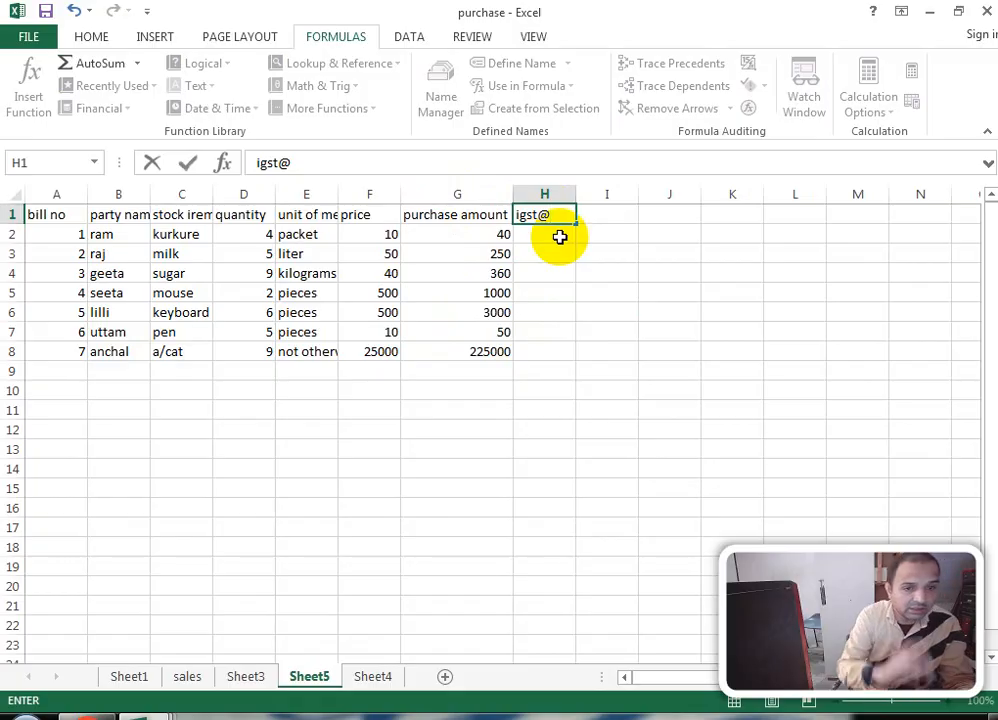
type("18")
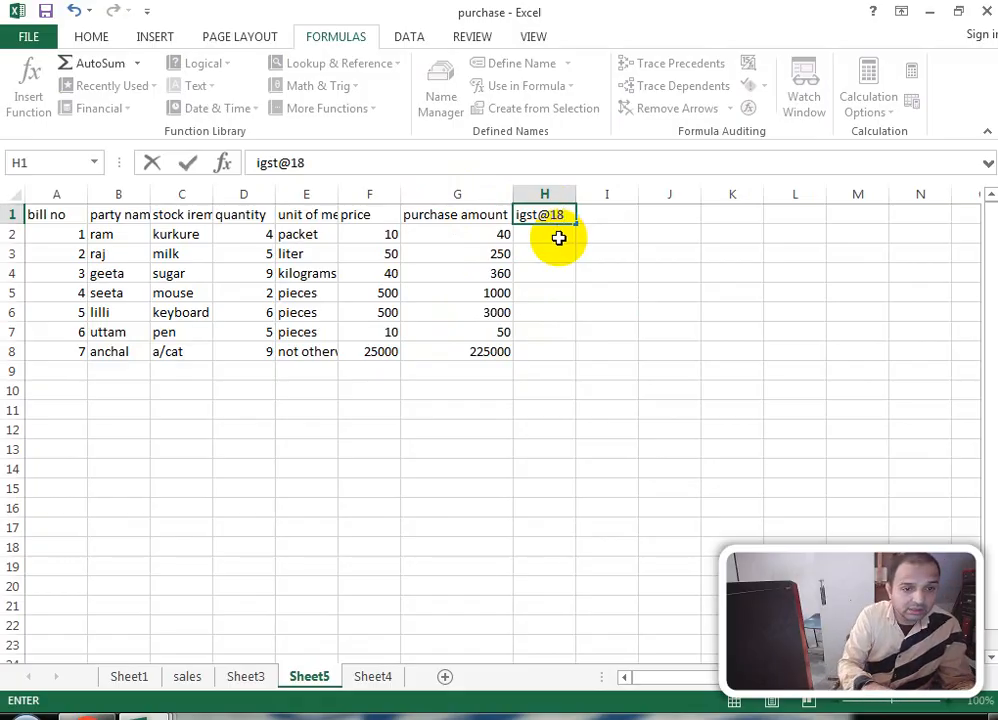
type("%")
key("Return")
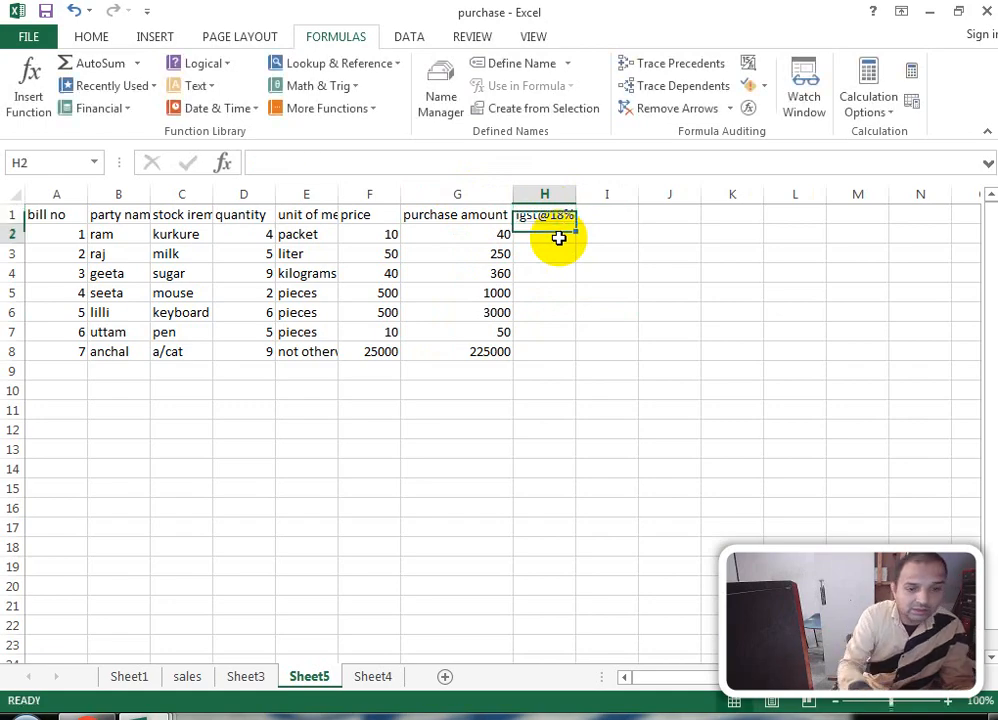
Step: Enter =G2*18% in H2, fixing the missing multiplication sign, to show 7.2
type("=")
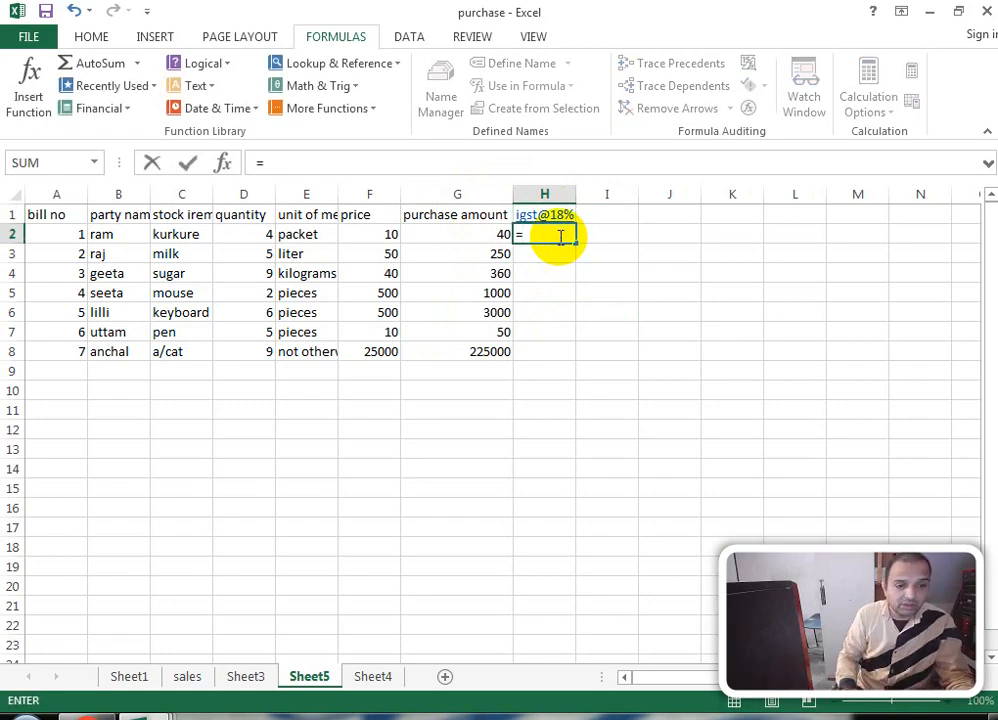
left_click(497, 235)
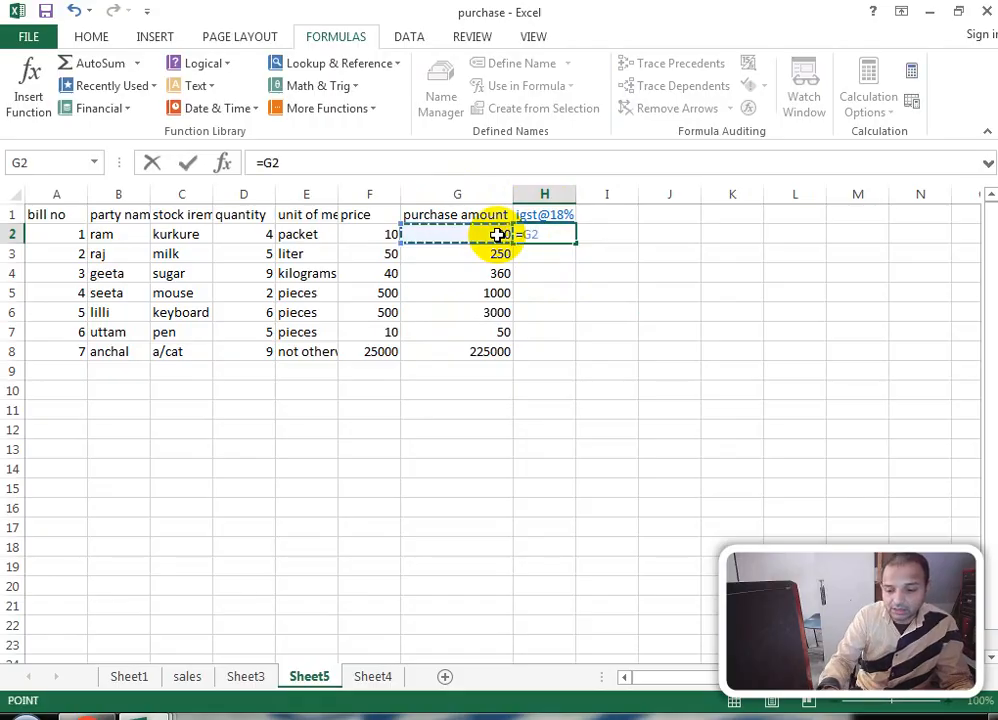
type("18")
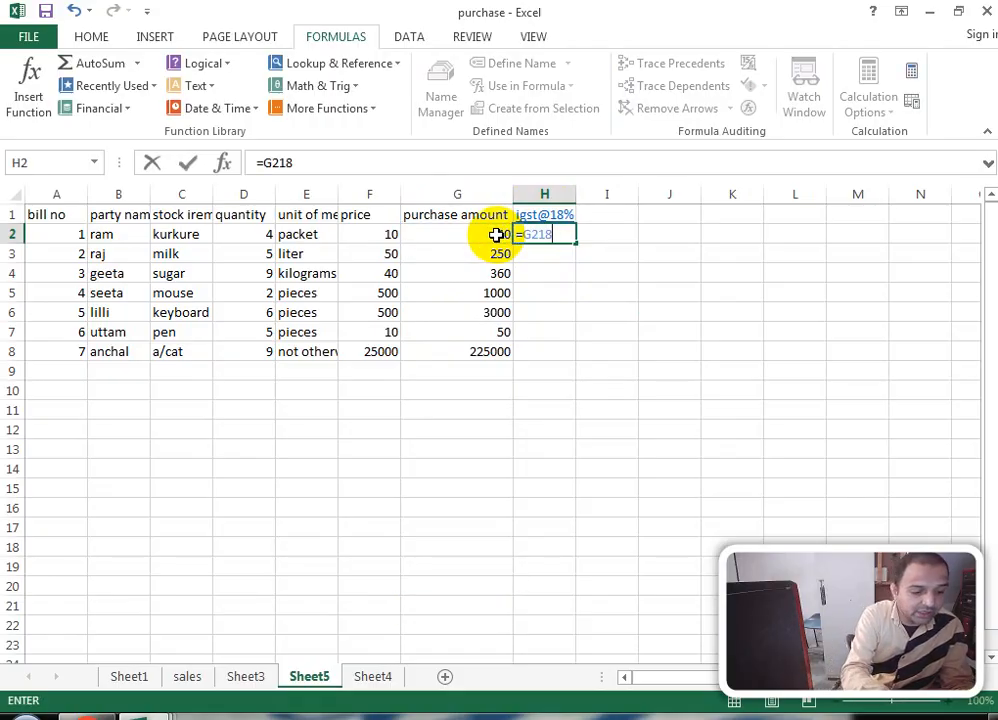
type("%")
key("Return")
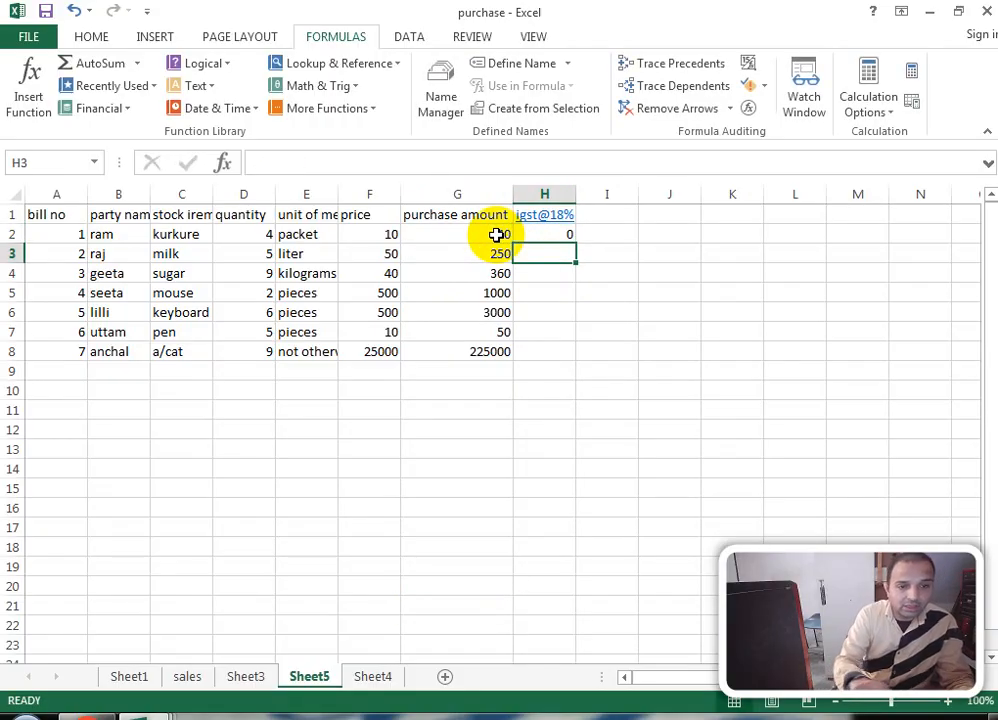
left_click(550, 236)
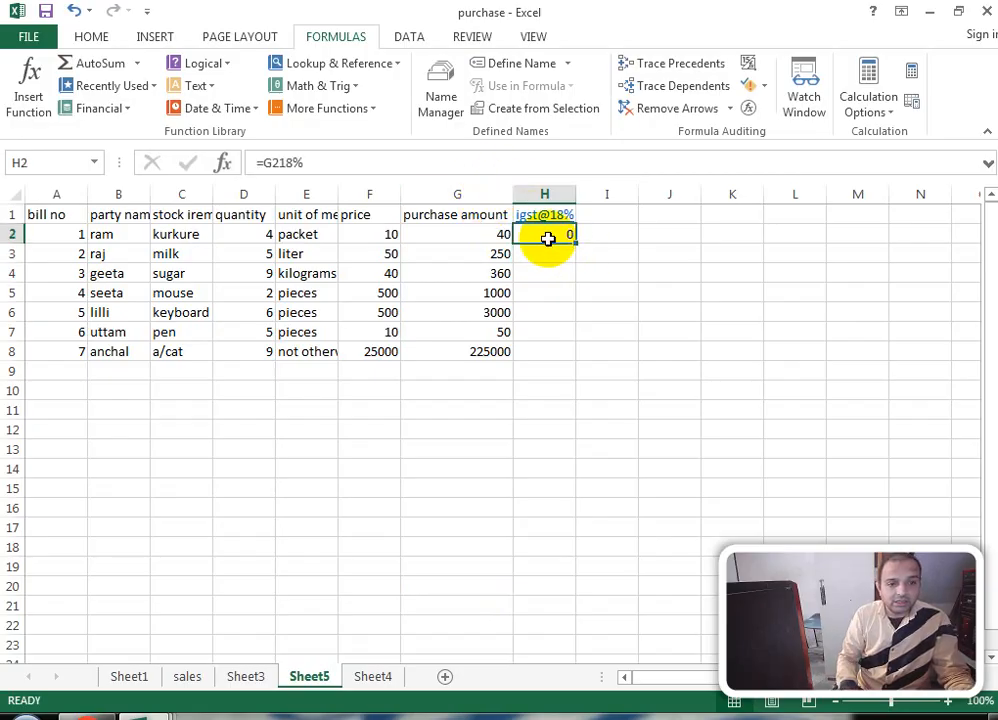
left_click(280, 162)
type("*")
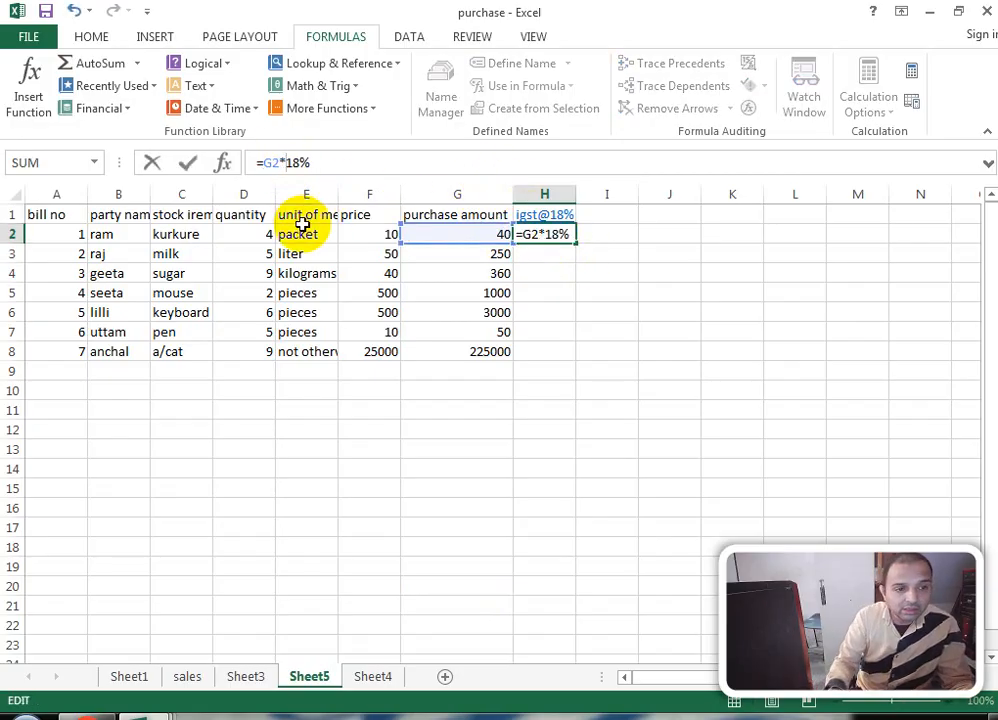
key("Return")
left_click(609, 222)
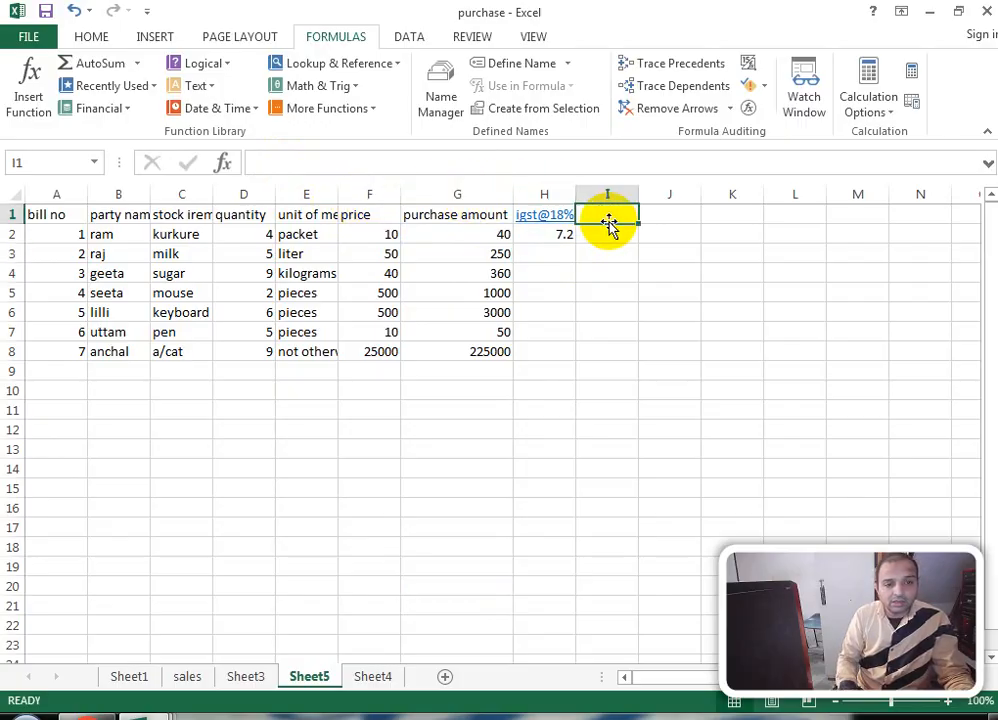
Step: Enter total in I1 and =G2+H2 in I2, giving 47.2
type("to")
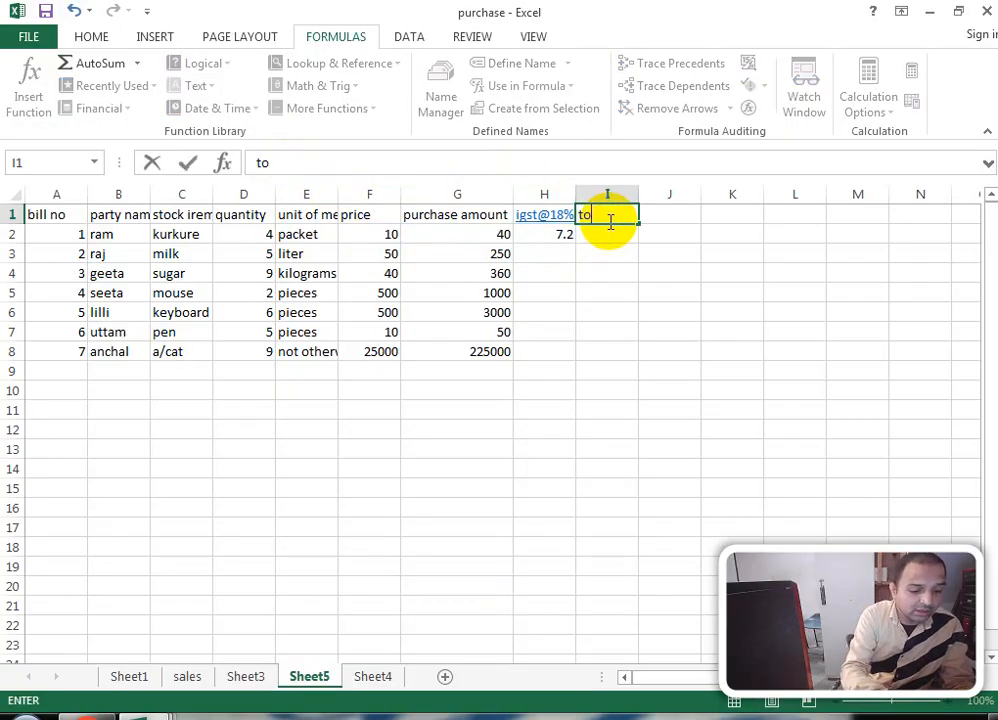
type("tal")
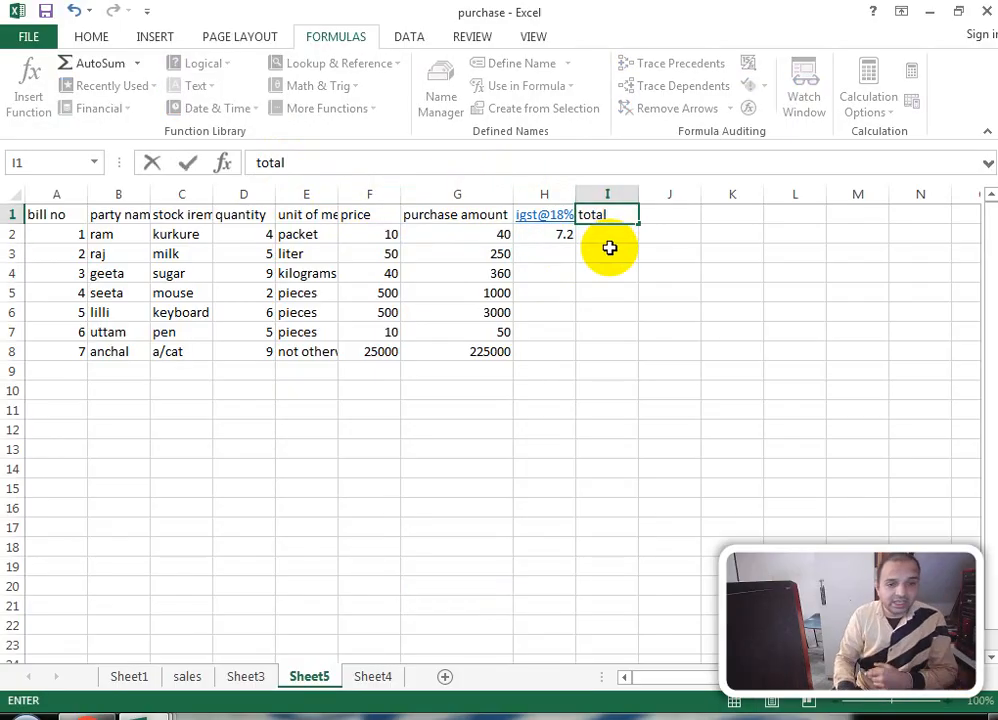
left_click(609, 240)
type("=")
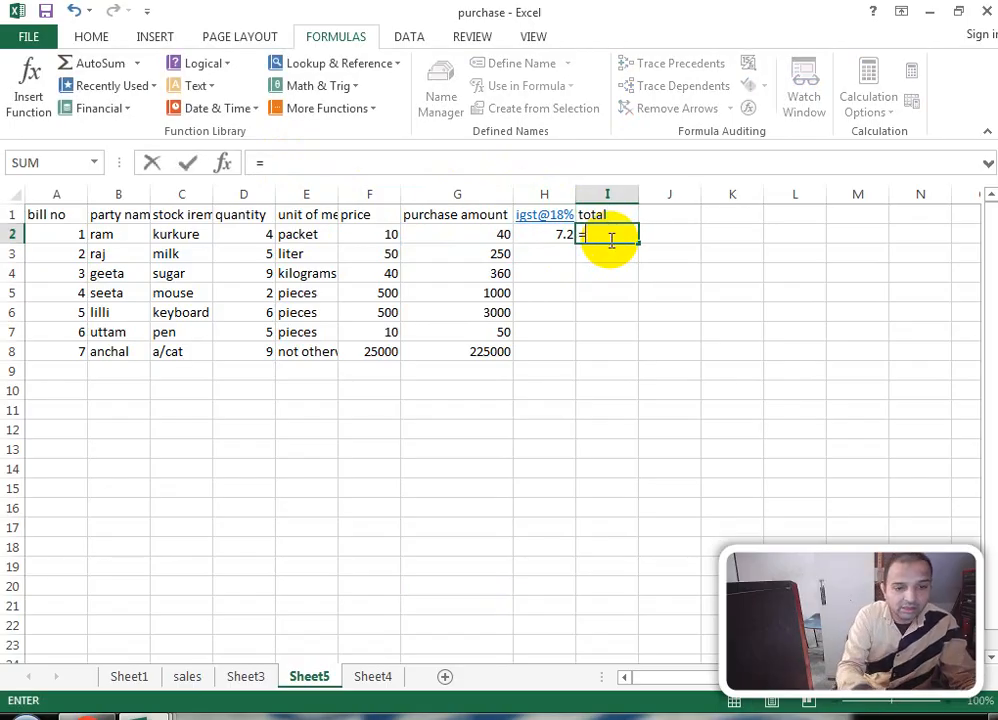
left_click(478, 237)
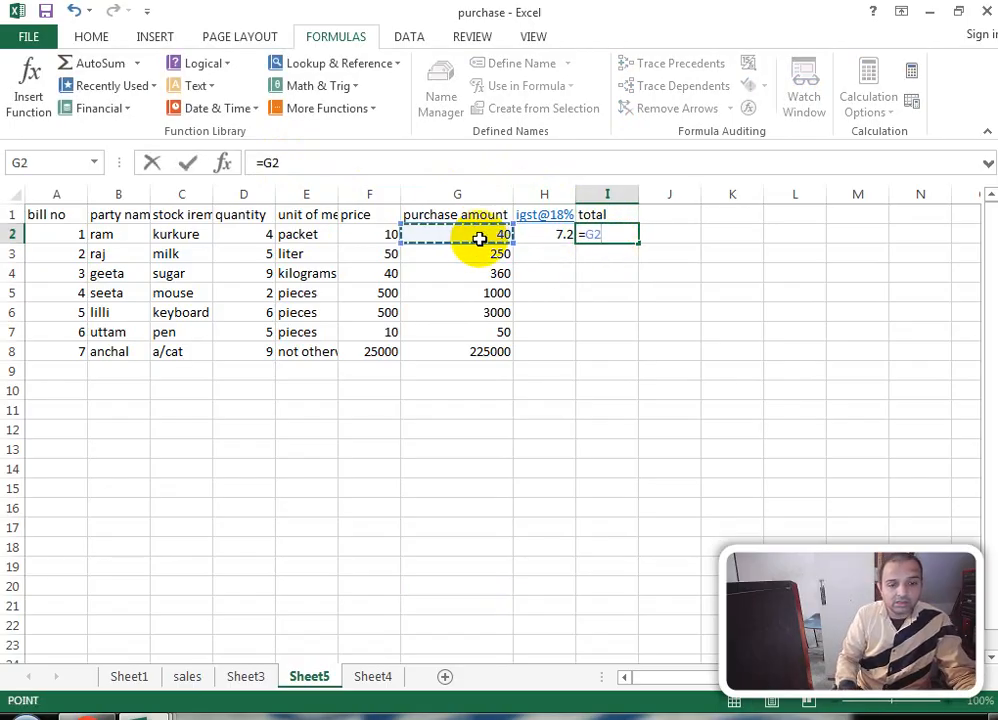
type("+")
left_click(563, 237)
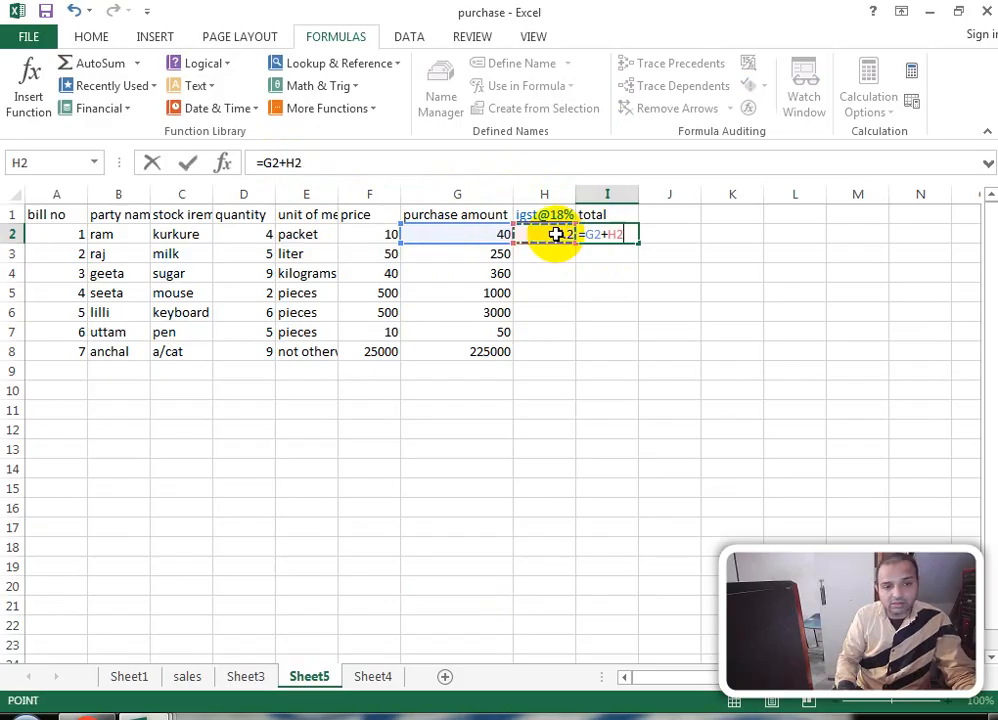
key("Return")
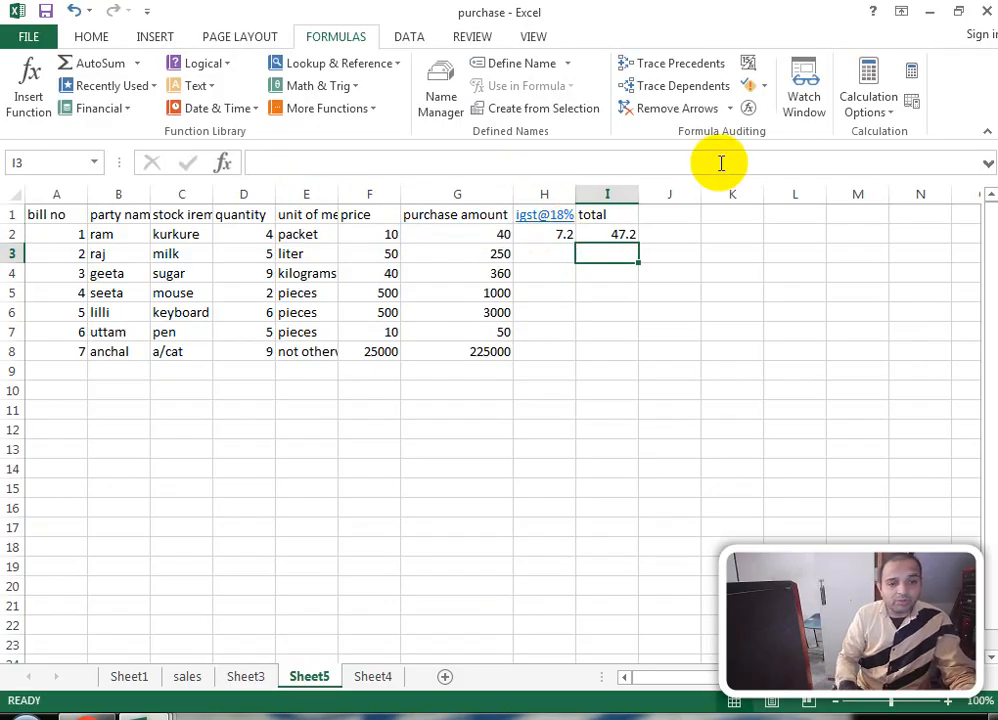
left_click(672, 215)
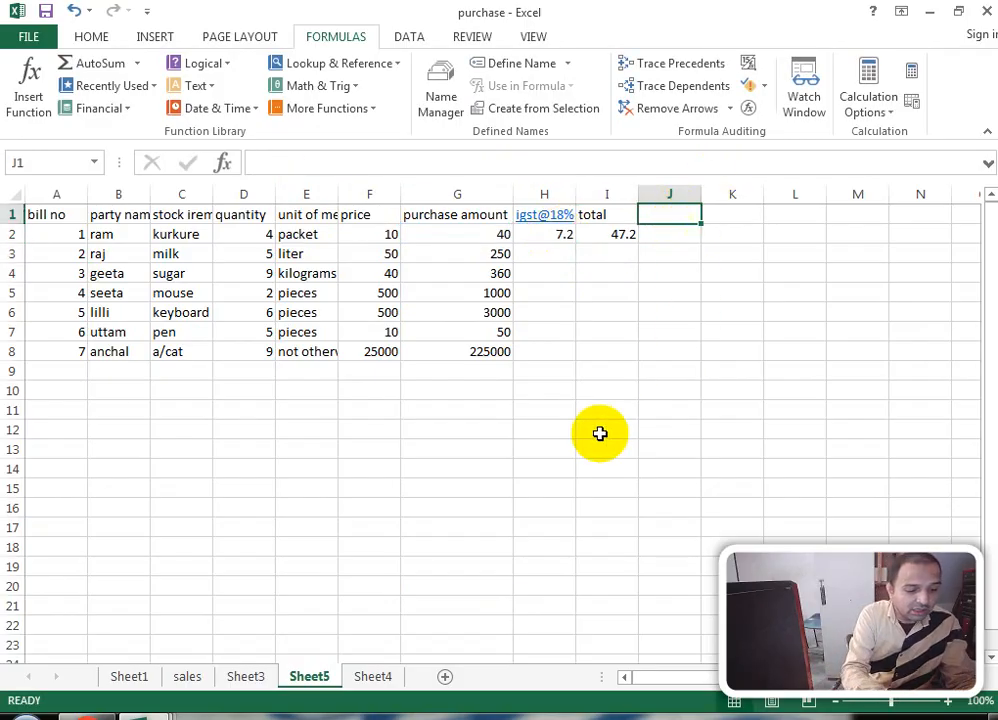
Step: Enter the gstutin heading in J1 and a sample GSTIN number in J2
type("gst")
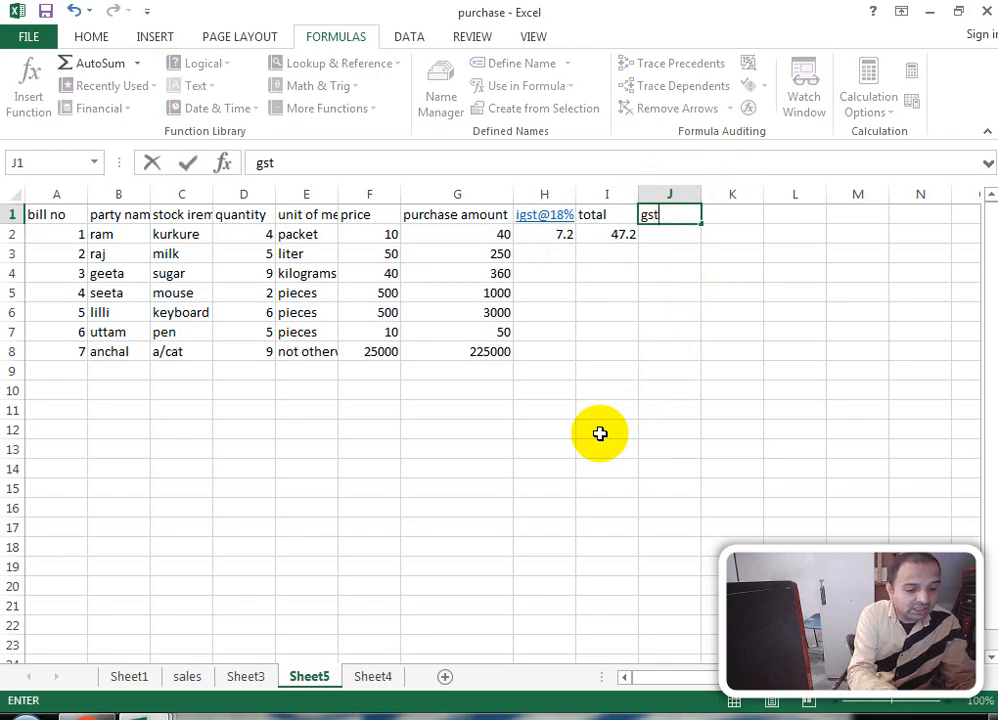
type("utin")
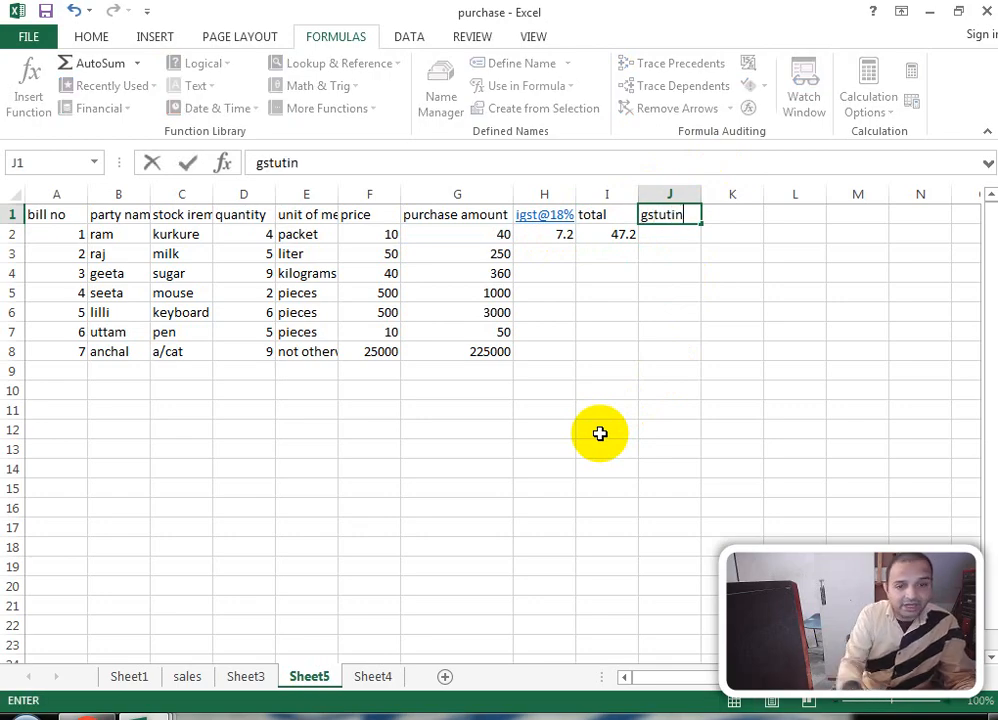
key("Return")
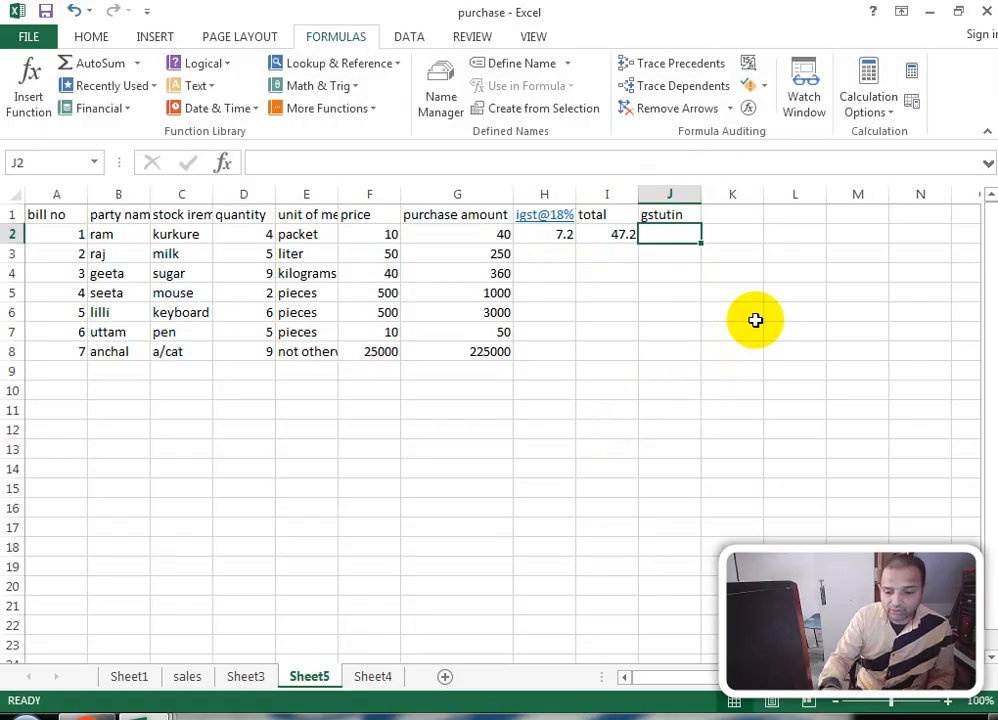
type("111")
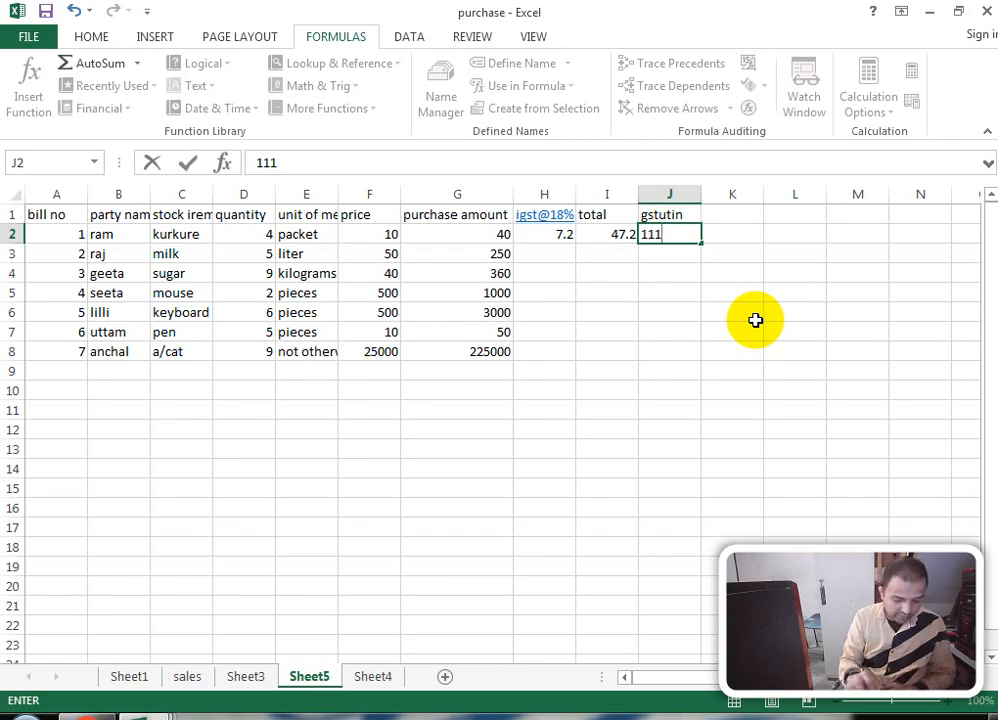
type("1")
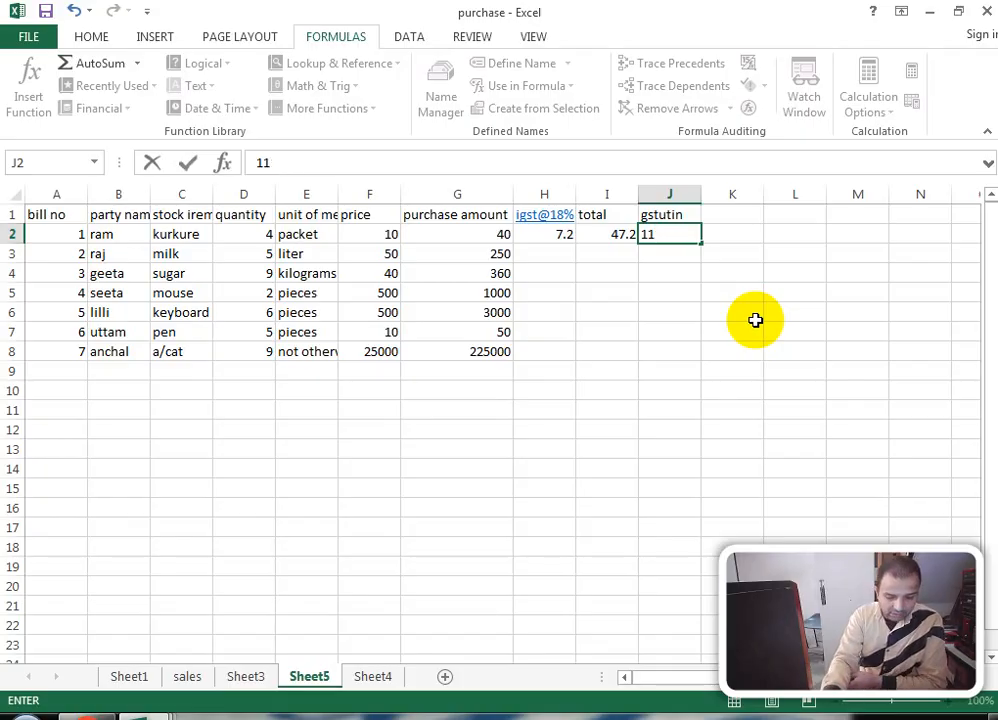
type("herwt")
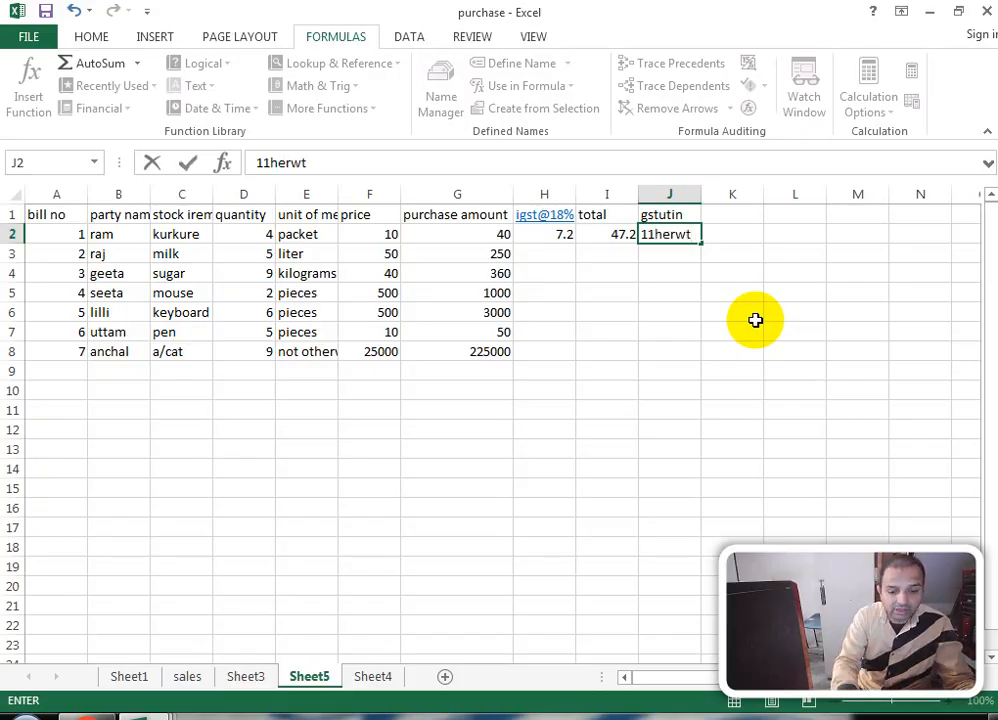
key("BackSpace")
key("BackSpace")
key("BackSpace")
key("BackSpace")
key("BackSpace")
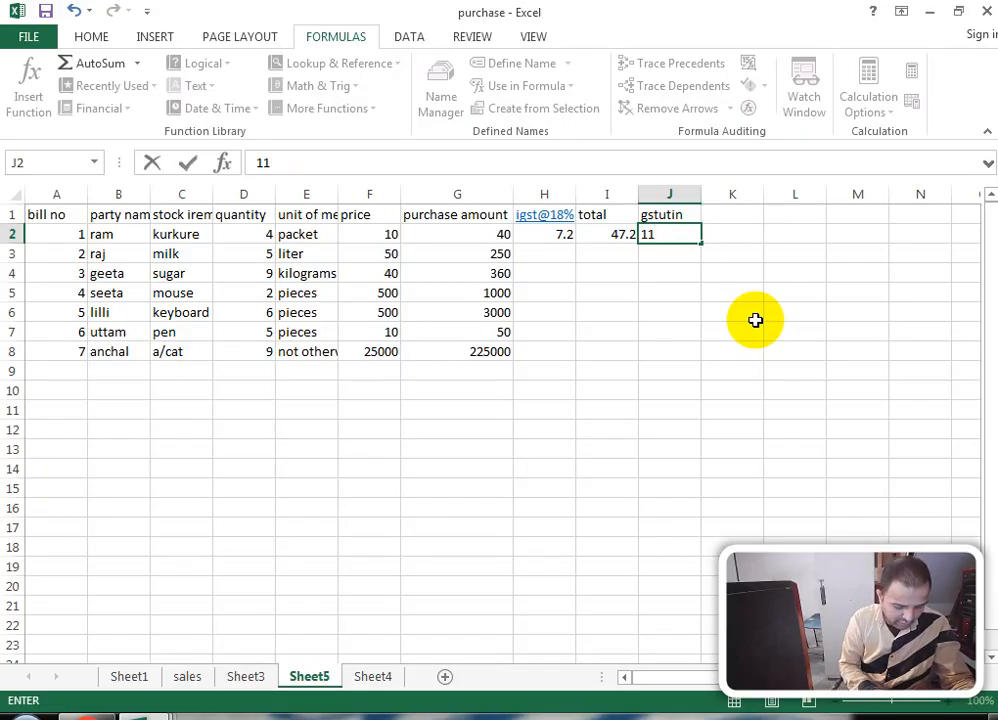
type("DSTER")
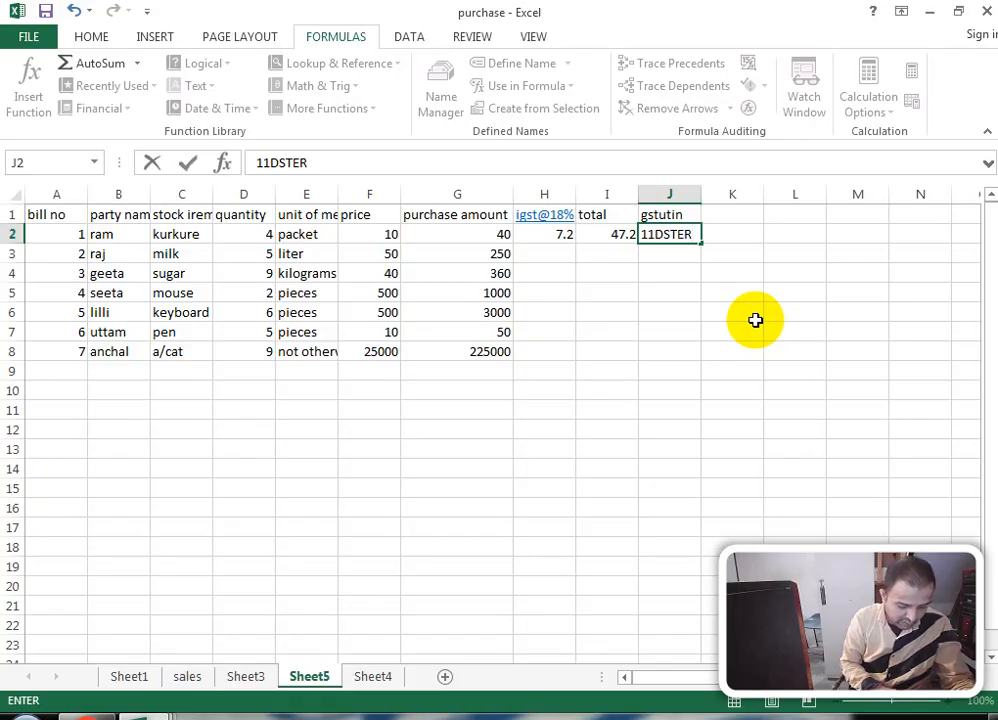
type("000")
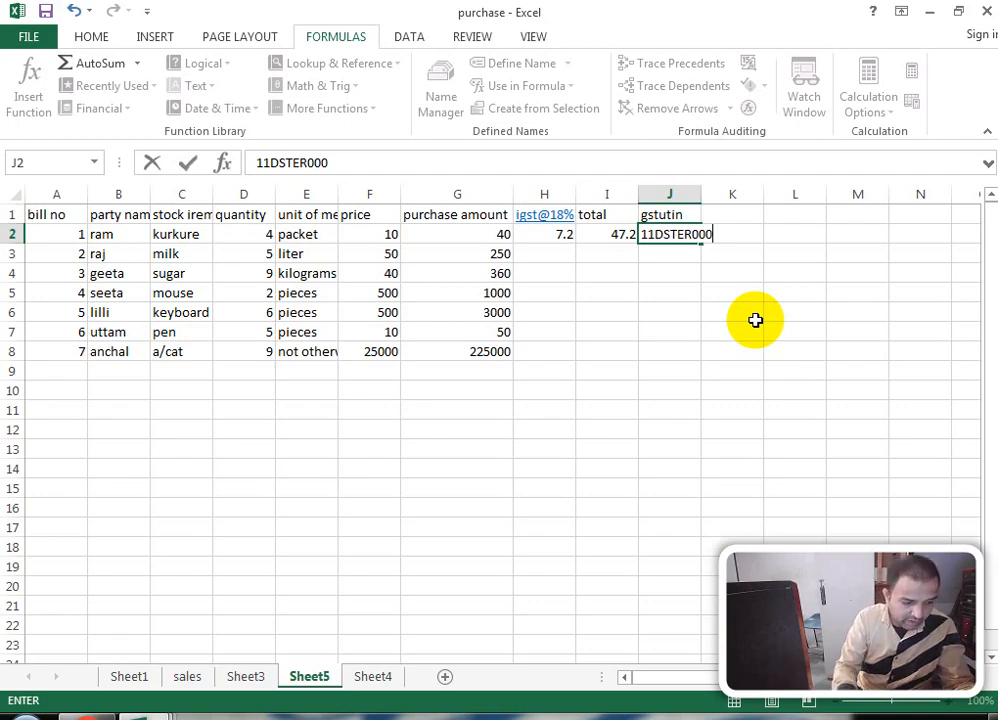
type("A1Z")
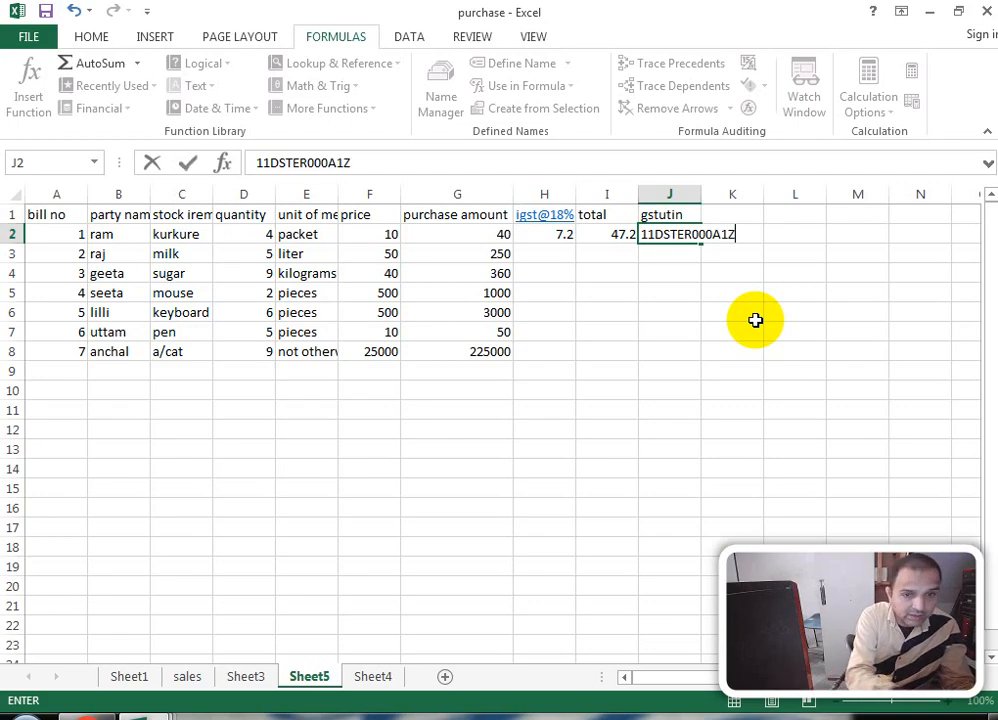
key("Return")
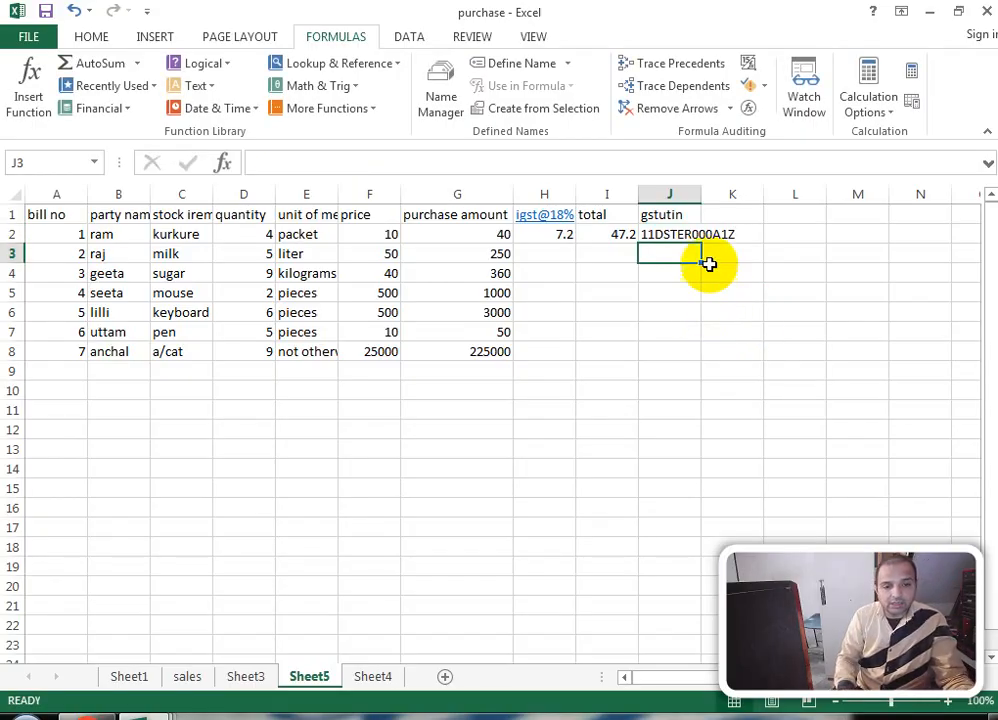
Step: Select J2 and the cells below, then deselect by clicking an empty cell
left_click(667, 230)
left_click_drag(667, 230, 664, 345)
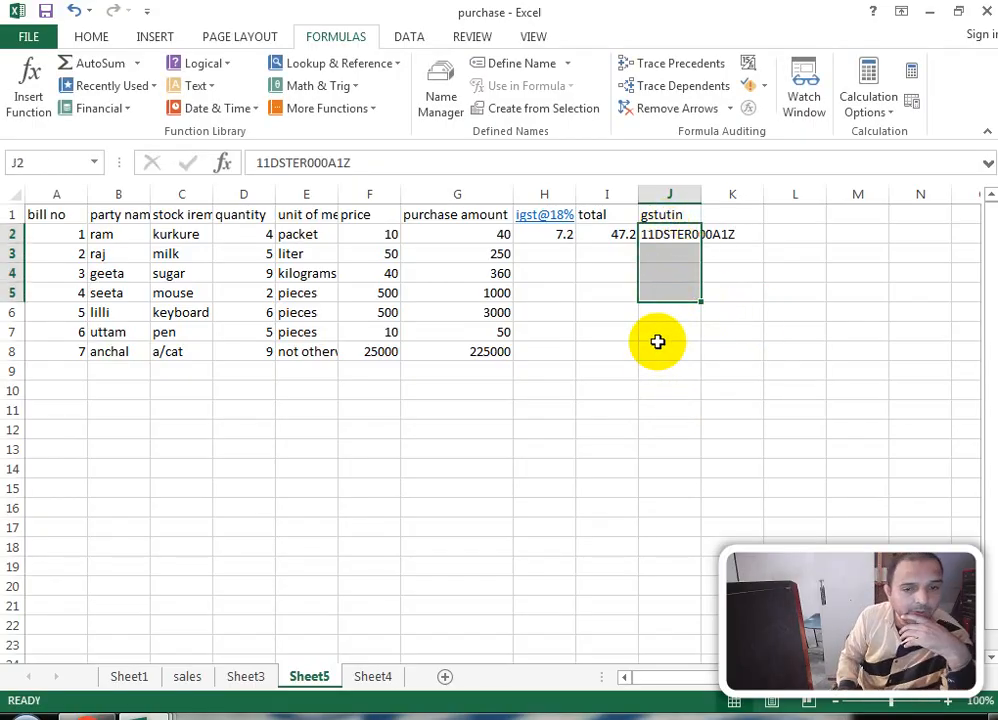
left_click(660, 345)
left_click(587, 549)
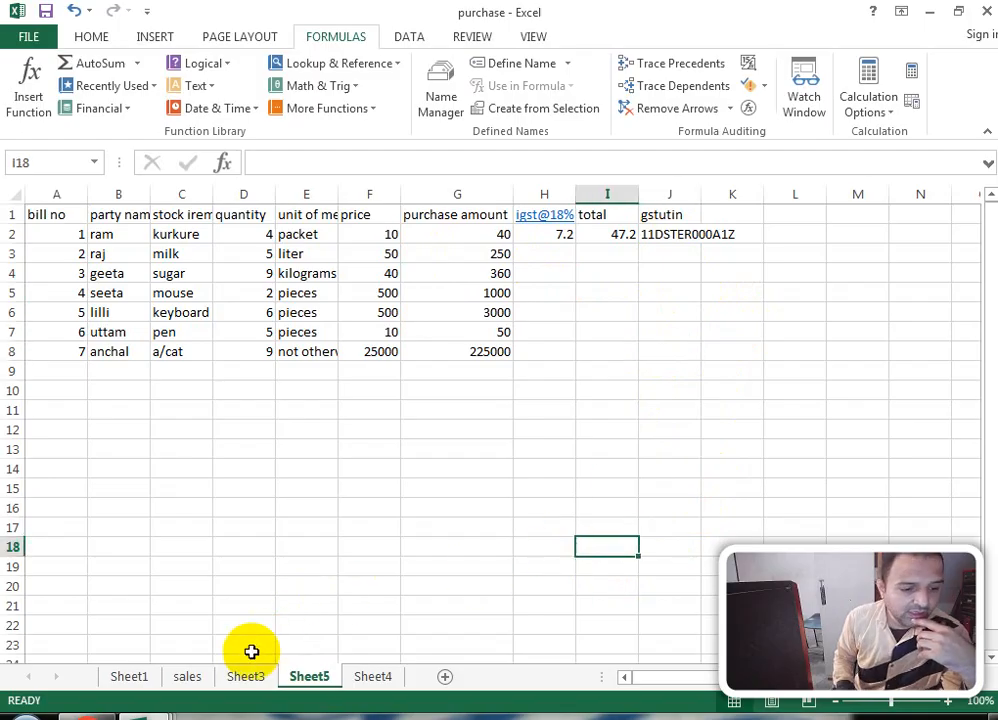